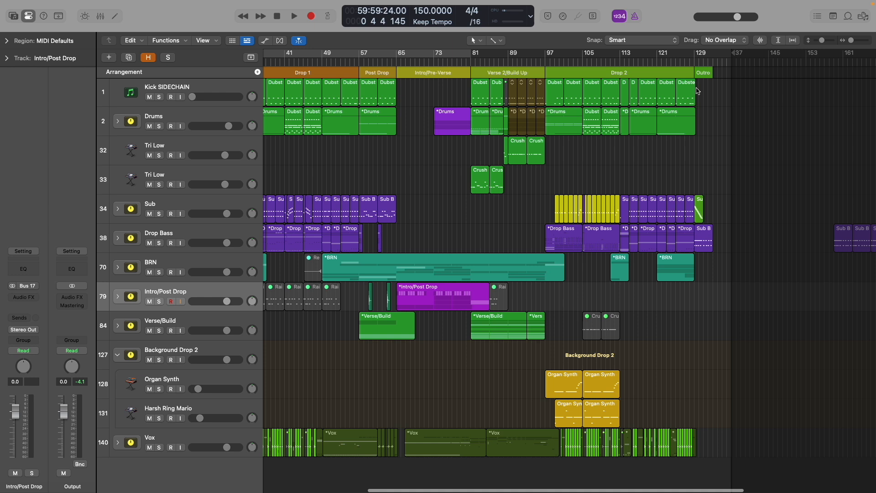
# - Survey the full arrangement from its end back to the intro, including the Sub and Drop Bass track stacks
pyautogui.moveTo(692, 64); pyautogui.dragTo(716, 61)
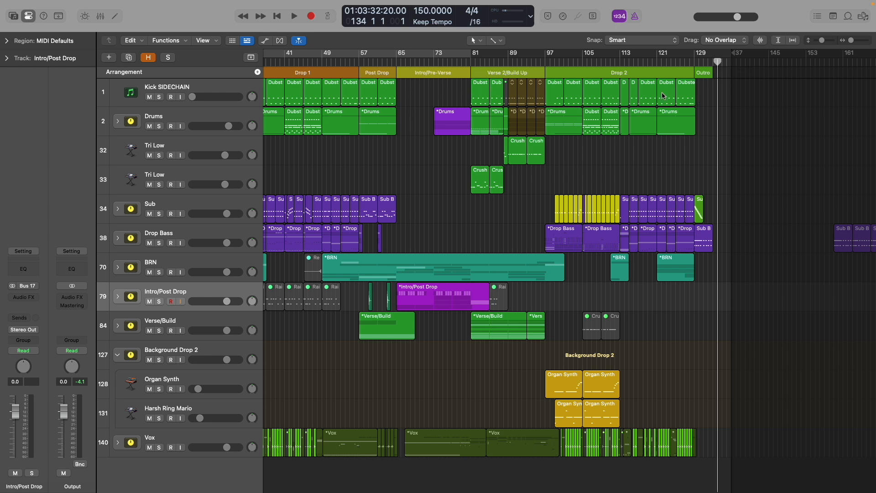
pyautogui.click(420, 61)
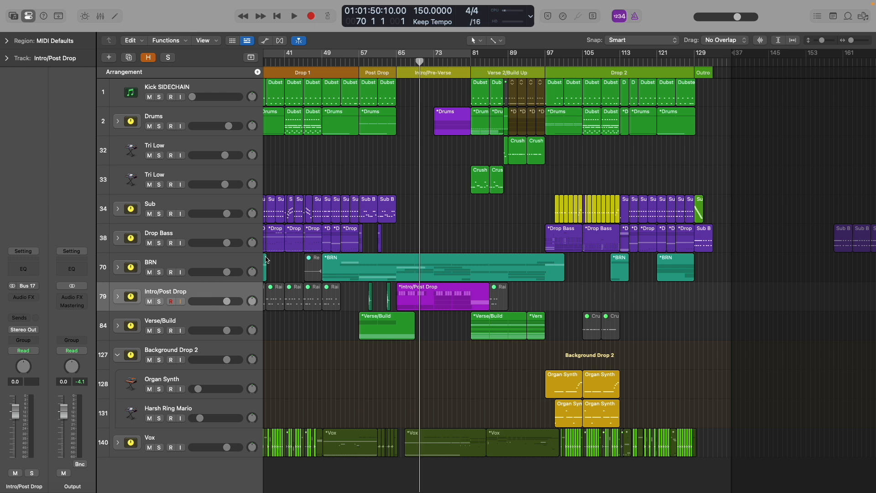
pyautogui.hscroll(-10, 374, 239)
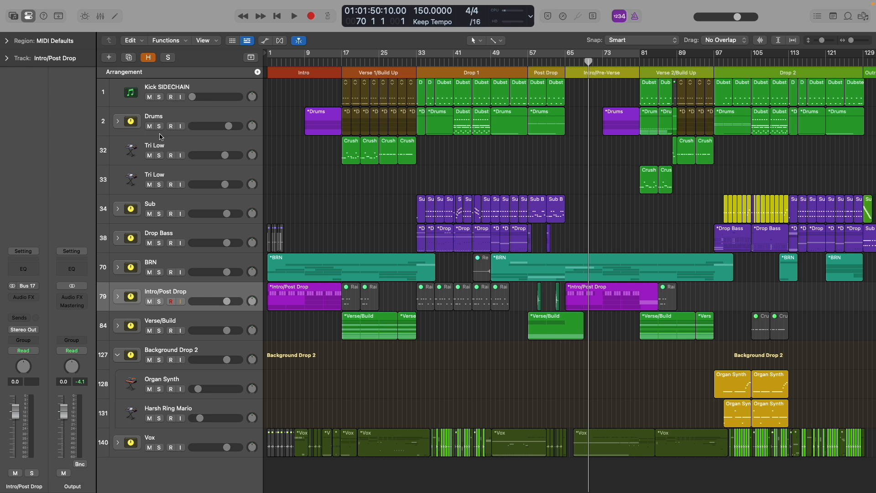
pyautogui.click(162, 208)
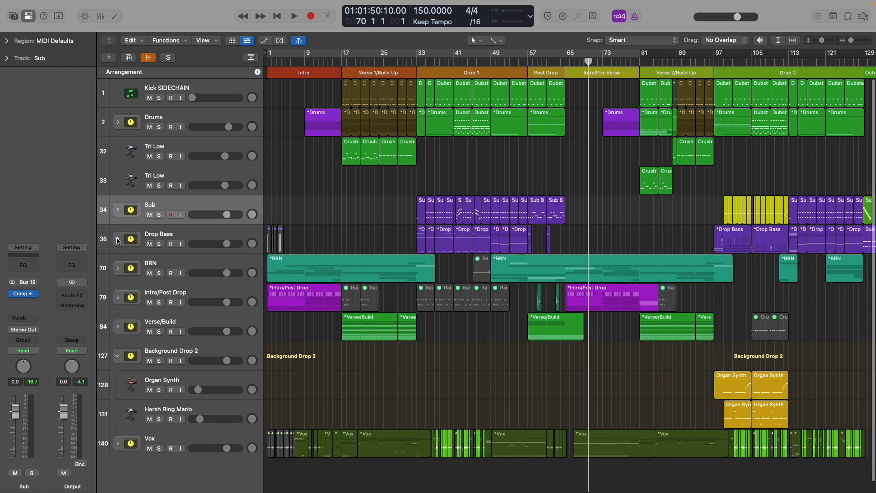
pyautogui.click(117, 240)
pyautogui.click(117, 240)
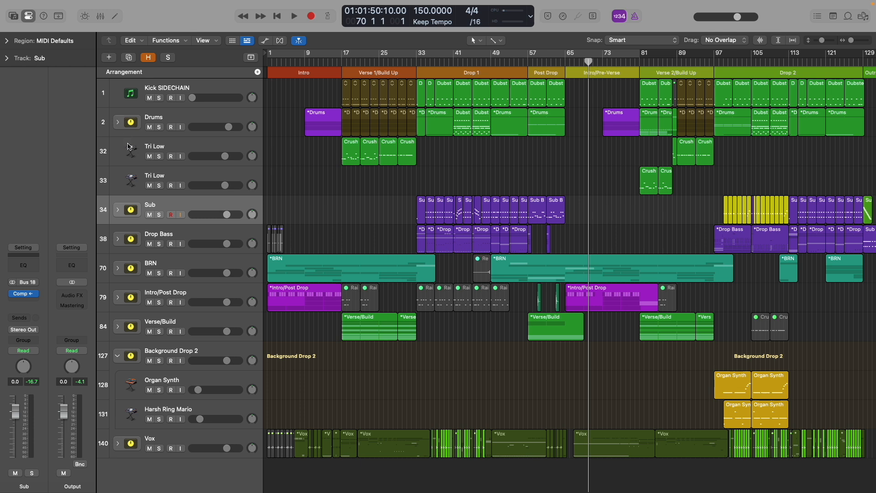
pyautogui.scroll(-1, 189, 196)
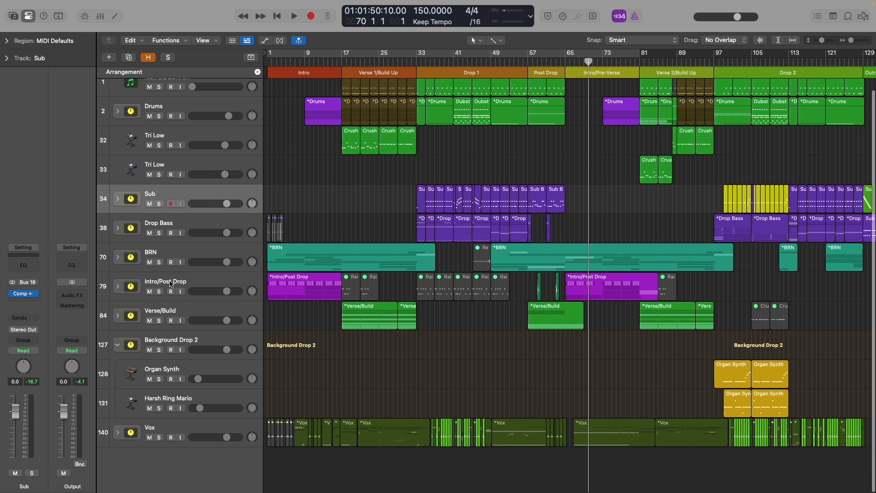
# - Expand the Intro/Post Drop track stack and solo it
pyautogui.click(166, 281)
pyautogui.click(118, 286)
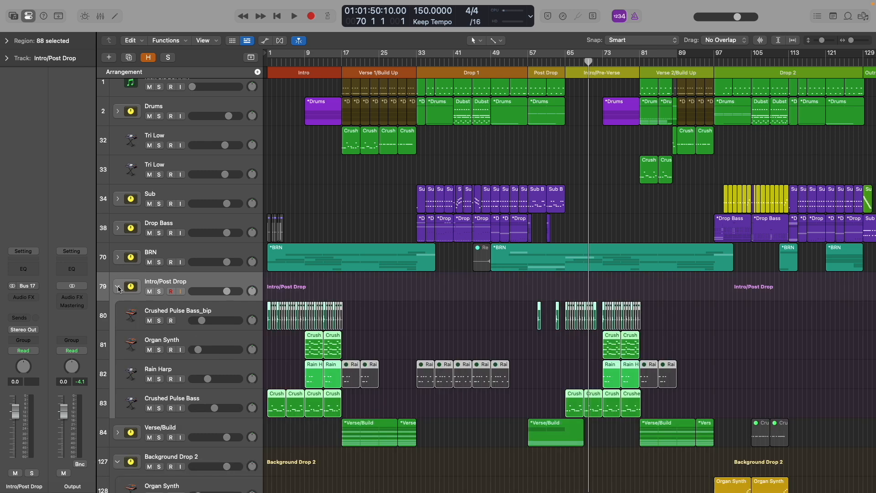
pyautogui.scroll(-5, 212, 298)
pyautogui.click(159, 242)
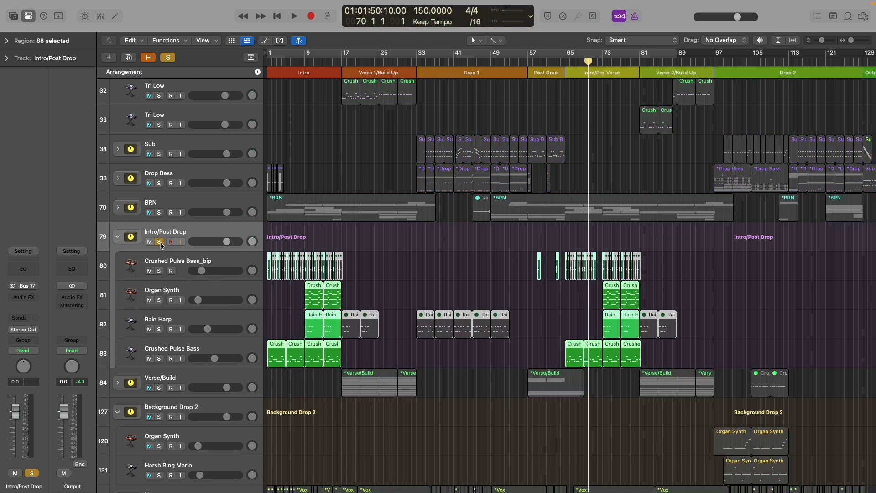
# - Zoom in on the intro, audition the soloed Intro/Post Drop stack from the project start, and clear its solo
pyautogui.scroll(5, 319, 264)
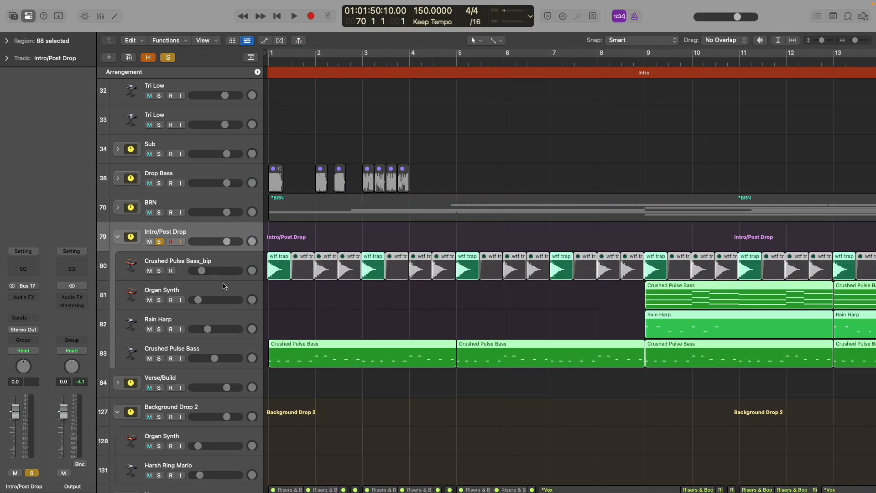
pyautogui.press('Return')
pyautogui.press('space')
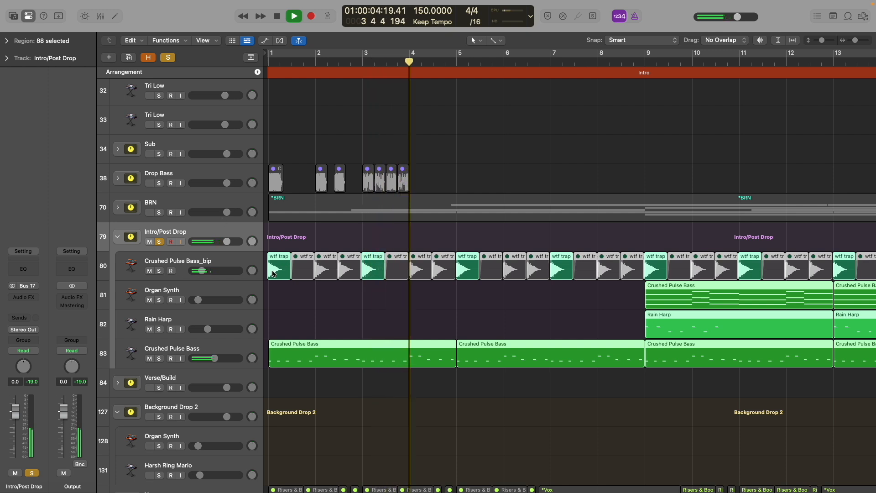
pyautogui.press('s')
pyautogui.press('space')
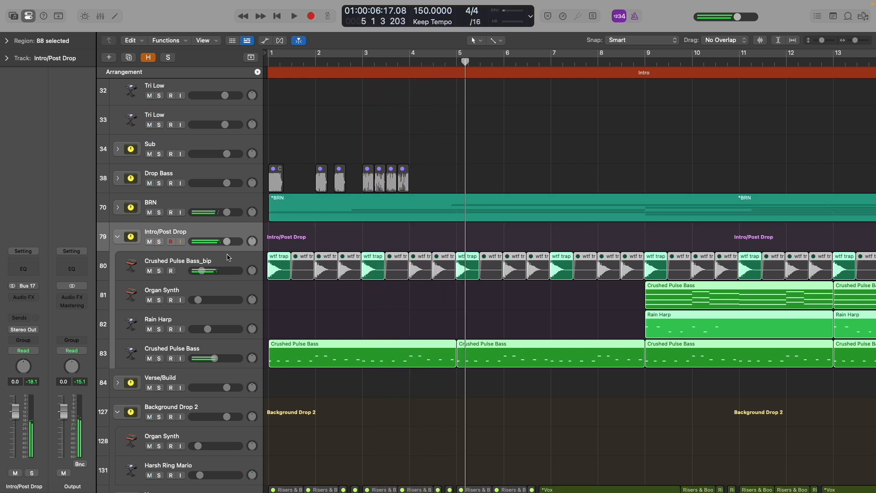
# - Select the Crushed Pulse Bass_bip track and temporarily reveal the hidden tracks to look through them
pyautogui.click(180, 261)
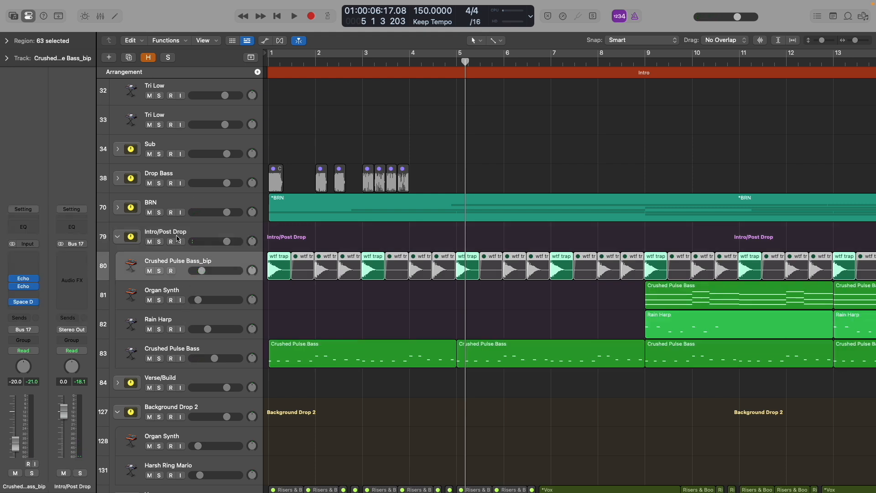
pyautogui.click(148, 57)
pyautogui.scroll(-4, 196, 243)
pyautogui.scroll(-3, 195, 243)
pyautogui.scroll(5, 196, 243)
pyautogui.scroll(-3, 195, 243)
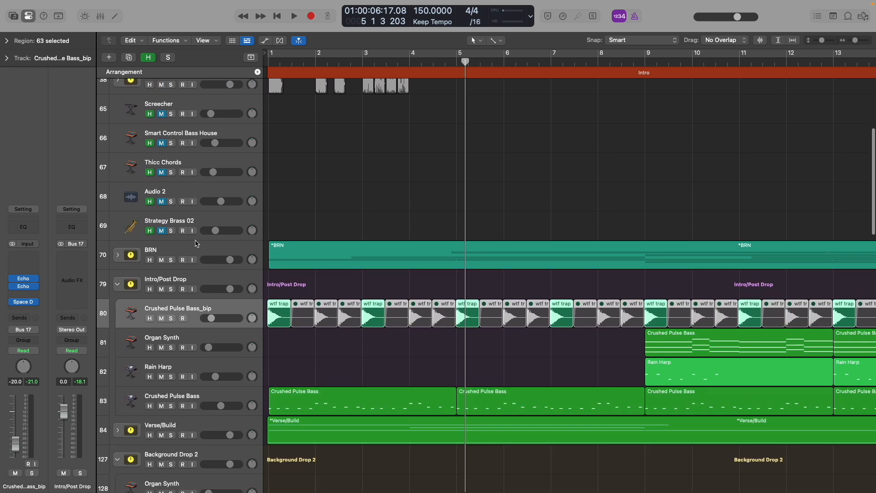
pyautogui.scroll(2, 195, 243)
pyautogui.press('h')
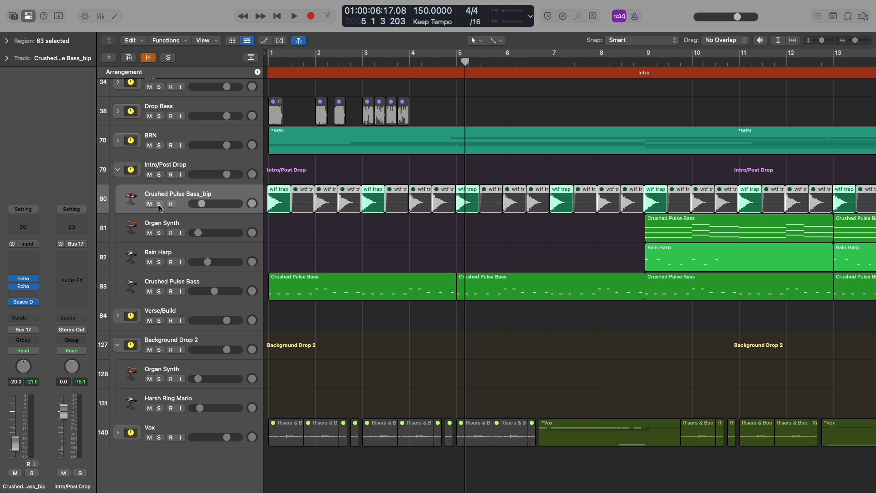
# - Place the playhead at bar 1 and examine the first wtf trap audio regions on the Crushed Pulse Bass_bip track up close
pyautogui.scroll(10, 277, 184)
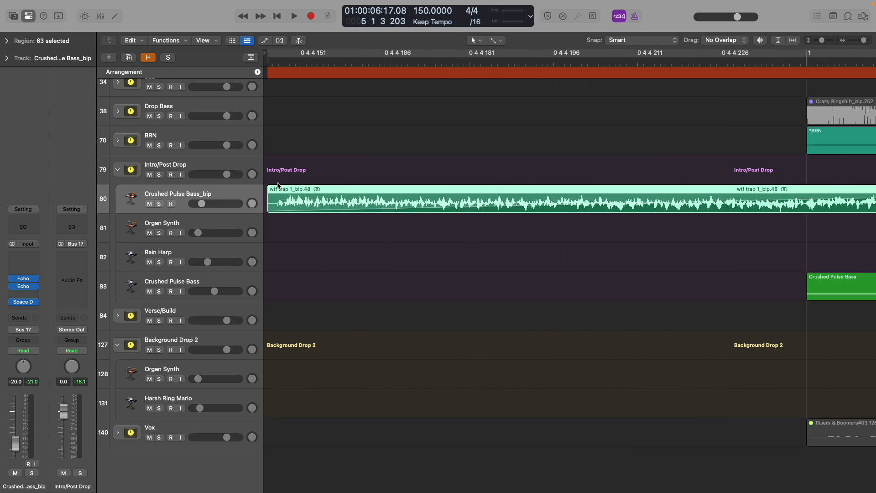
pyautogui.scroll(-3, 285, 193)
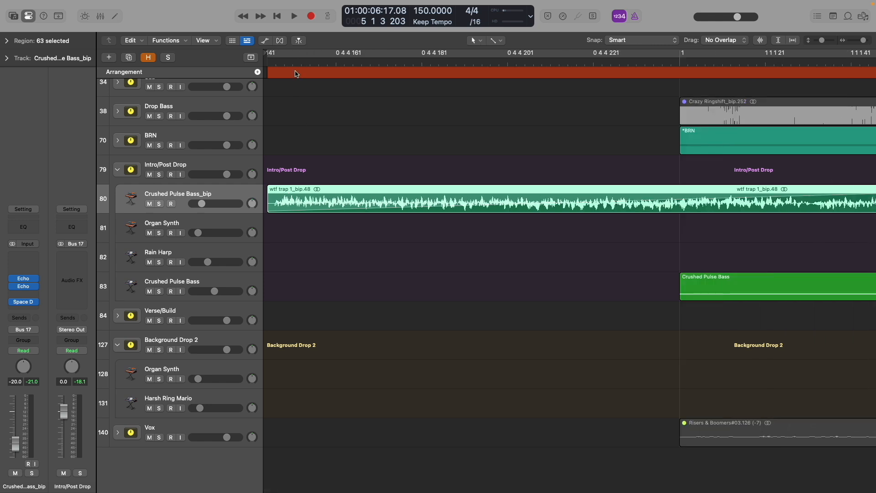
pyautogui.scroll(-2, 296, 74)
pyautogui.click(475, 59)
pyautogui.scroll(-5, 446, 223)
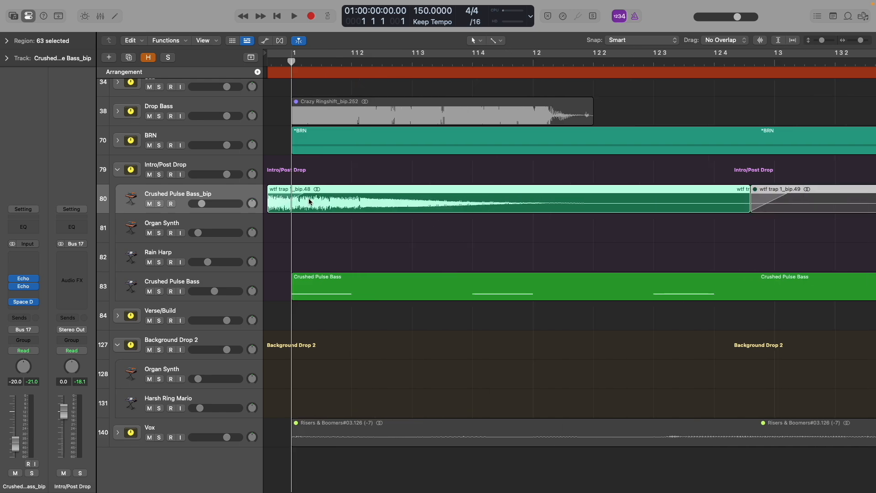
pyautogui.scroll(-6, 309, 201)
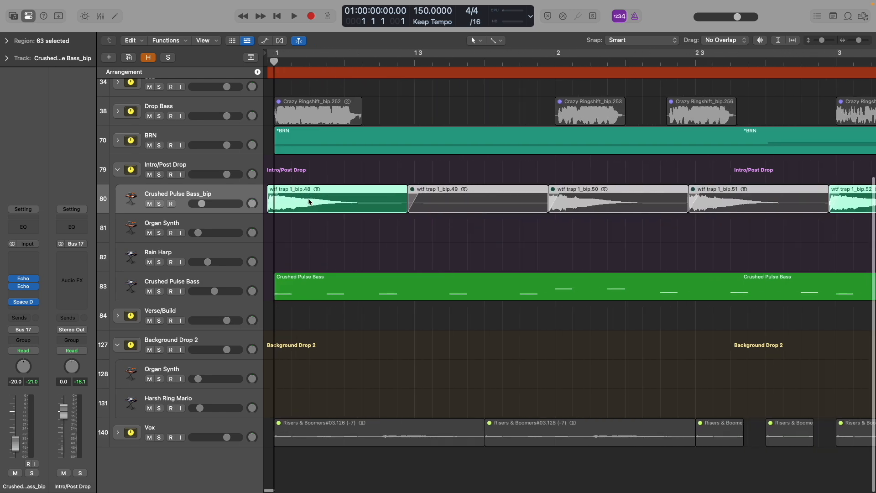
# - Solo and audition the Crushed Pulse Bass_bip track from the start, and add Crushed Pulse Bass to the solo
pyautogui.click(159, 203)
pyautogui.press('space')
pyautogui.press('z')
pyautogui.scroll(10, 160, 205)
pyautogui.scroll(-4, 160, 205)
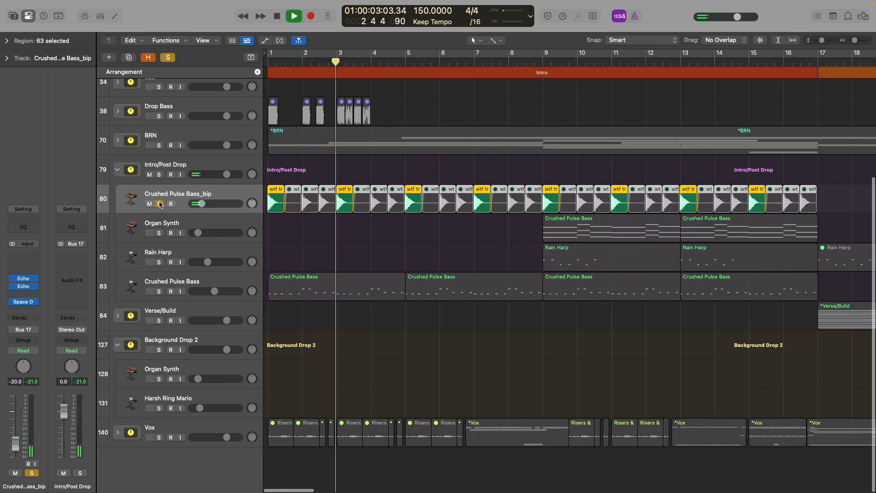
pyautogui.click(159, 291)
pyautogui.press('space')
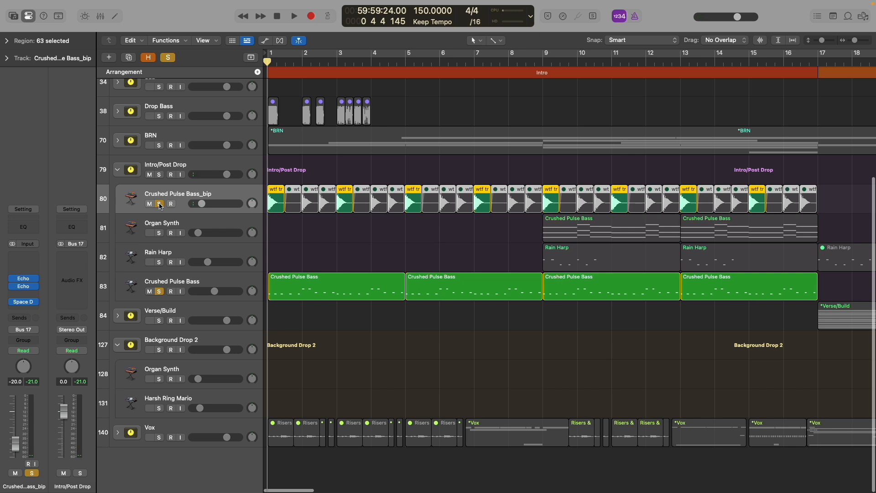
# - Show the automation with the Crushed Pulse Bass track selected and inspect its Channel EQ during playback
pyautogui.click(188, 282)
pyautogui.press('a')
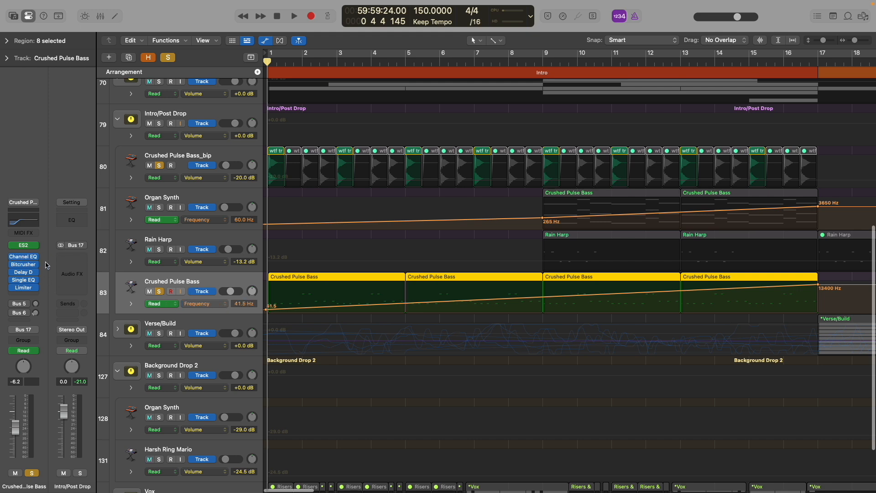
pyautogui.click(28, 221)
pyautogui.press('space')
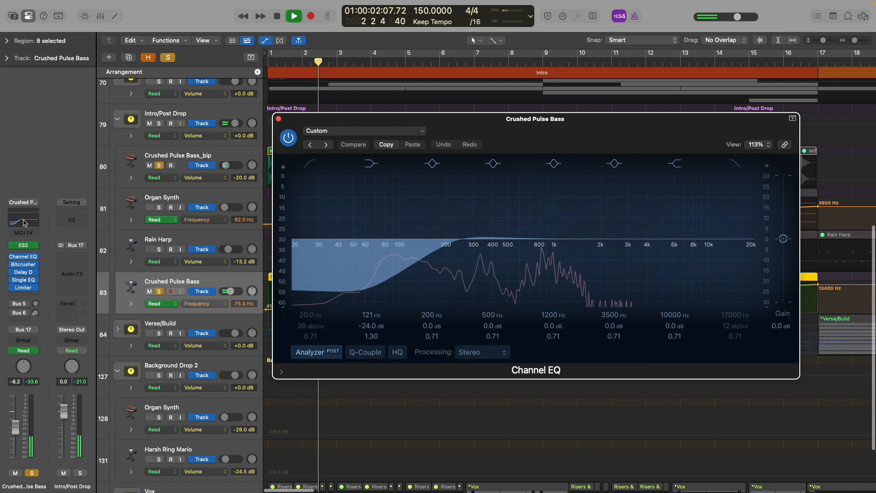
pyautogui.press('space')
pyautogui.click(278, 119)
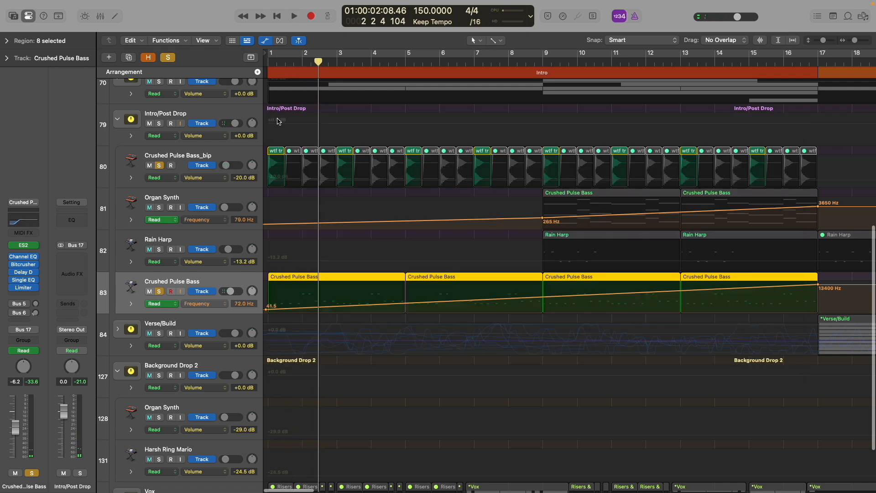
# - Examine the Single Band EQ high cut on Crushed Pulse Bass while playing the intro, and hide the automation
pyautogui.click(23, 280)
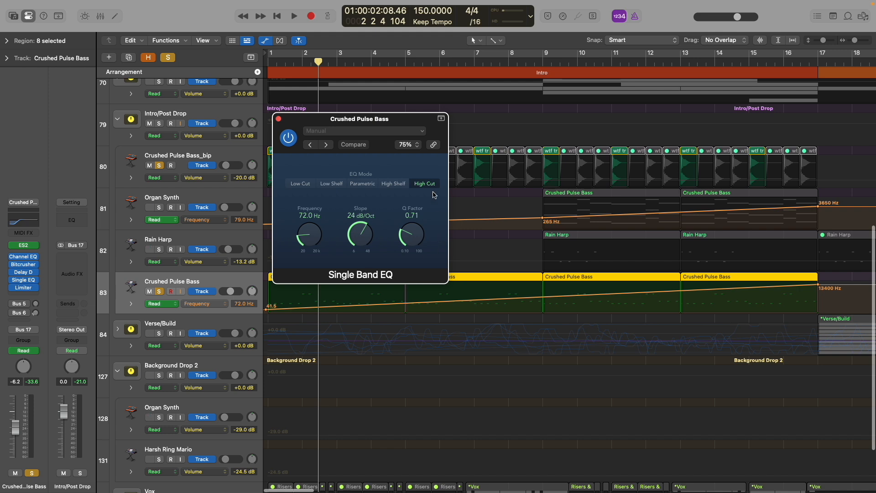
pyautogui.press('space')
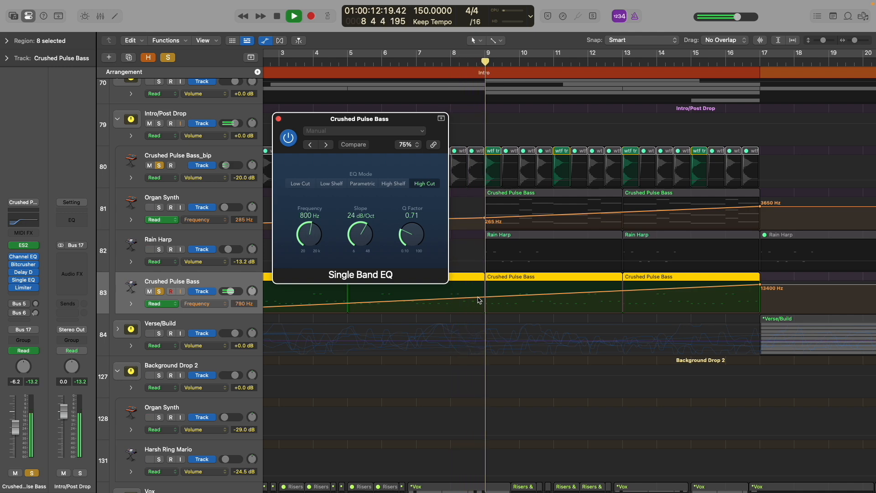
pyautogui.press('a')
pyautogui.press('space')
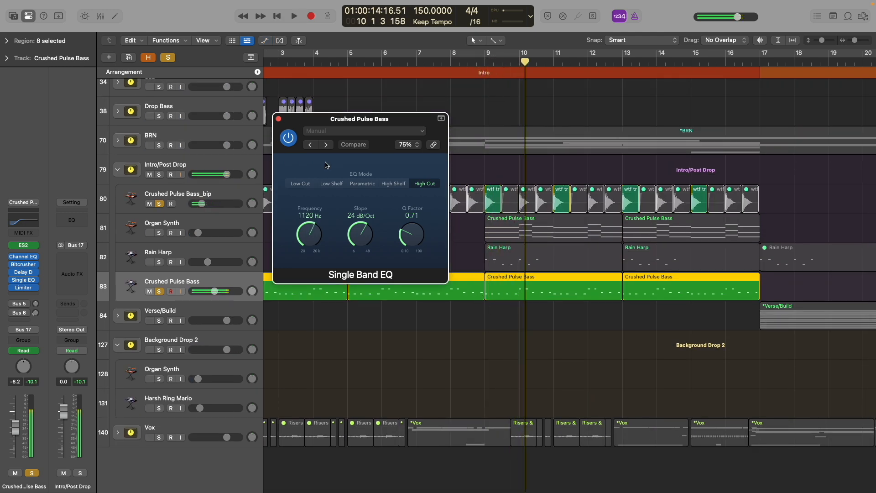
pyautogui.click(278, 119)
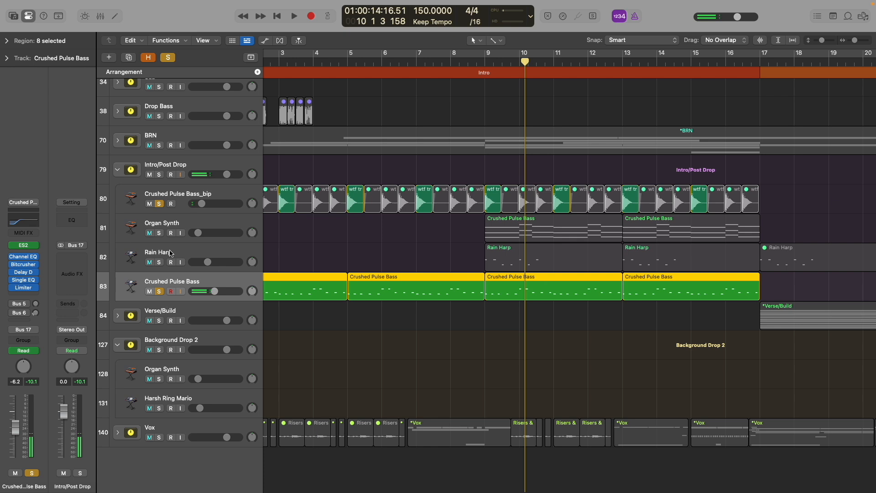
# - Add the Organ Synth track to the solo and play the intro's second half from bar 9
pyautogui.press('super+Left')
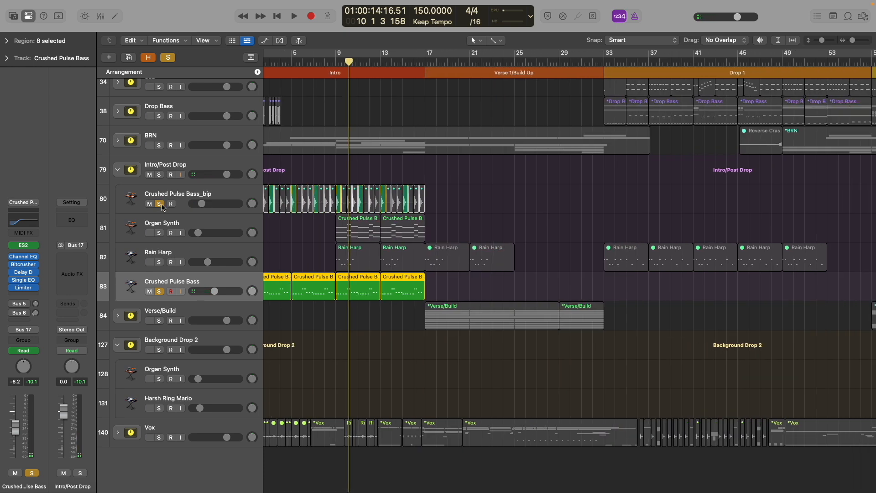
pyautogui.click(335, 62)
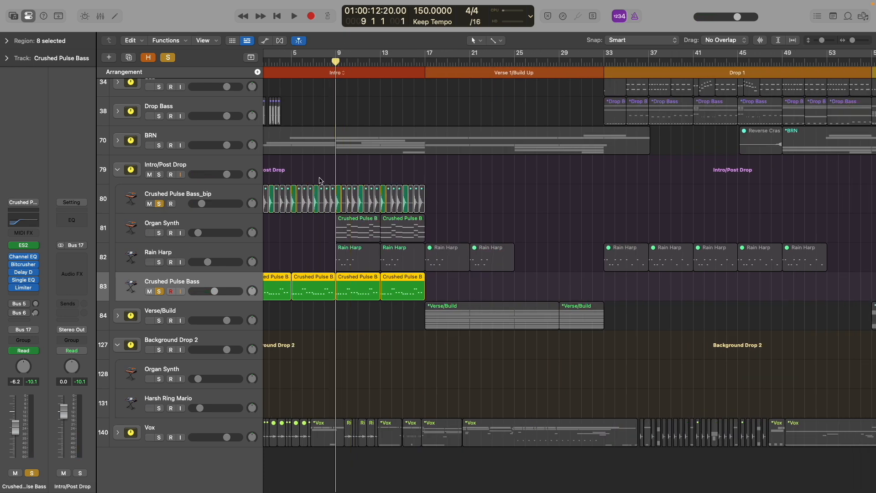
pyautogui.click(159, 233)
pyautogui.press('space')
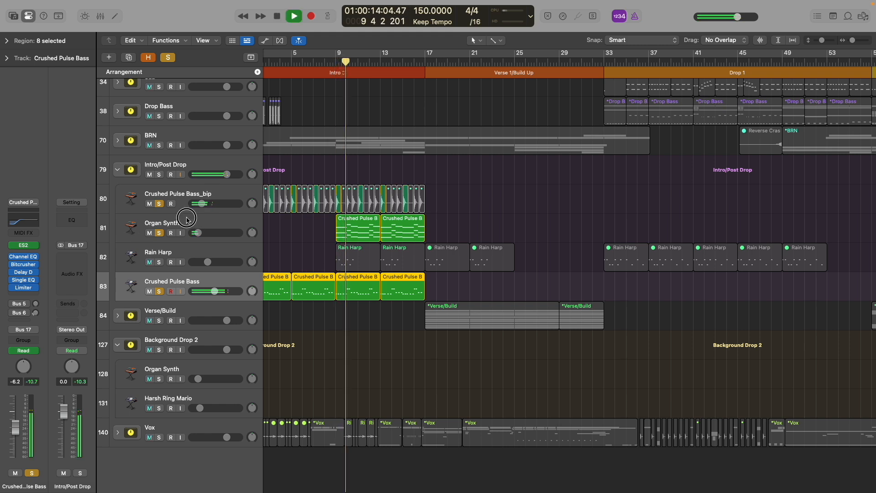
# - Select the Organ Synth track, show the automation, and listen to its rising filter frequency up to the end of the intro
pyautogui.click(187, 220)
pyautogui.press('a')
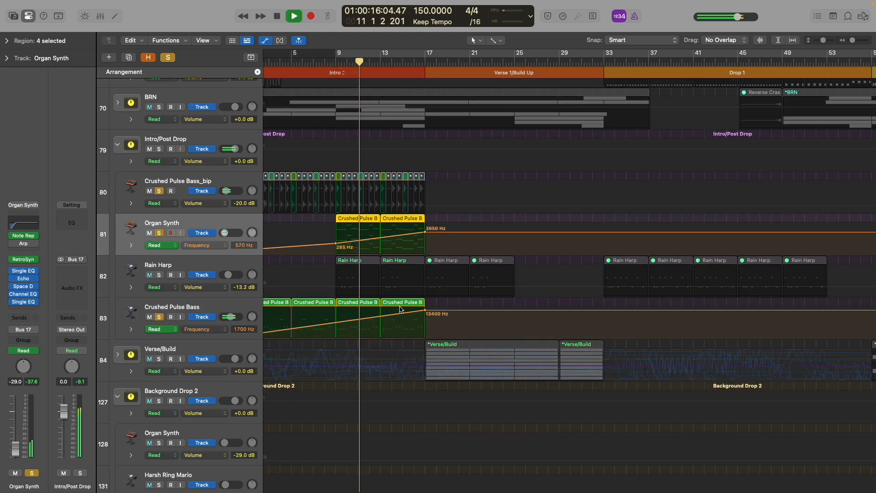
pyautogui.press('space')
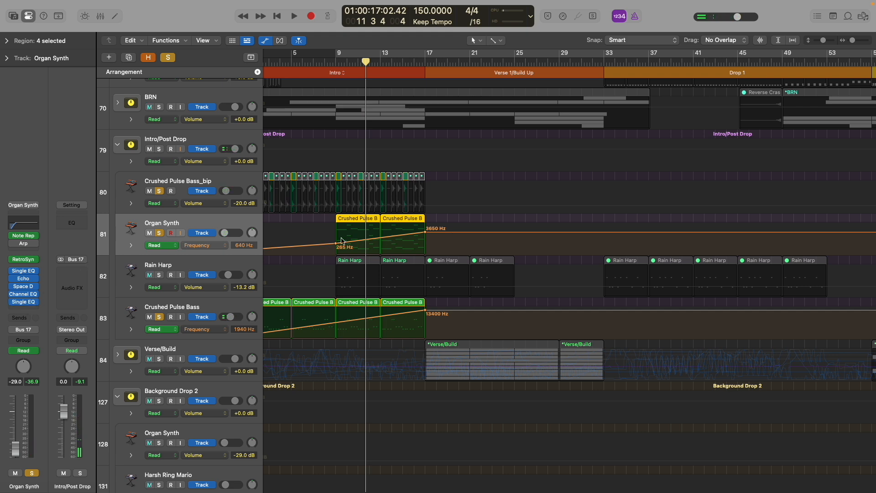
pyautogui.press('space')
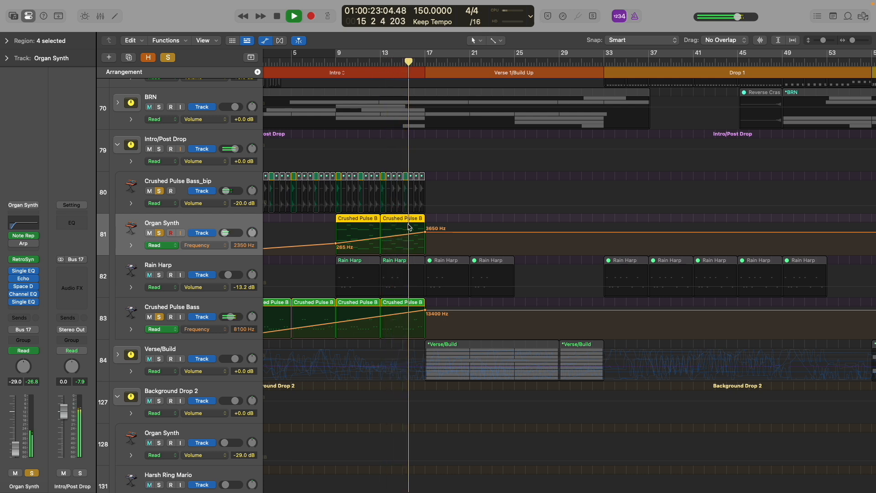
pyautogui.press('space')
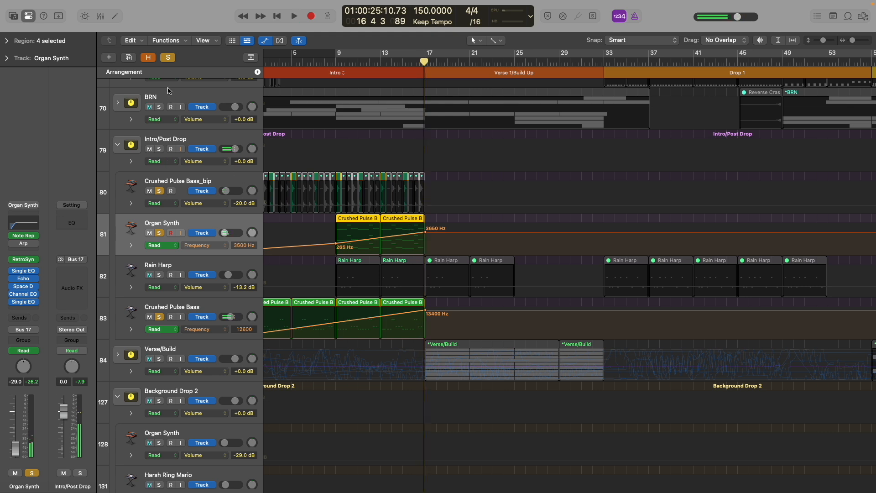
# - Clear all track solos and solo the Rain Harp track
pyautogui.click(168, 57)
pyautogui.click(159, 274)
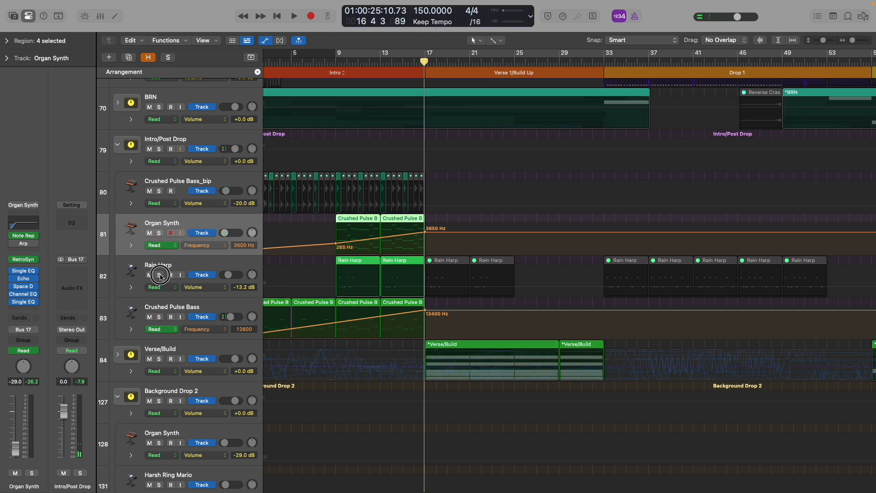
# - Hide the automation, select the Organ Synth track in Intro/Post Drop and add it to the solo
pyautogui.press('a')
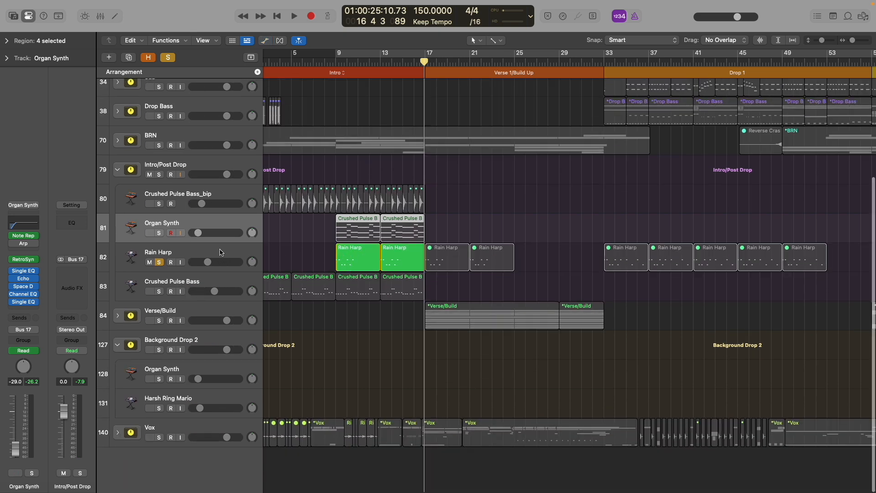
pyautogui.click(192, 269)
pyautogui.click(186, 281)
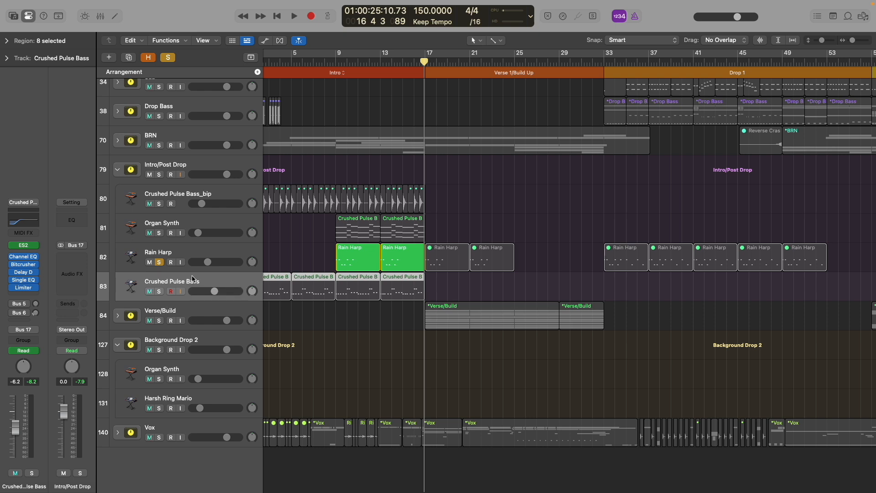
pyautogui.click(196, 223)
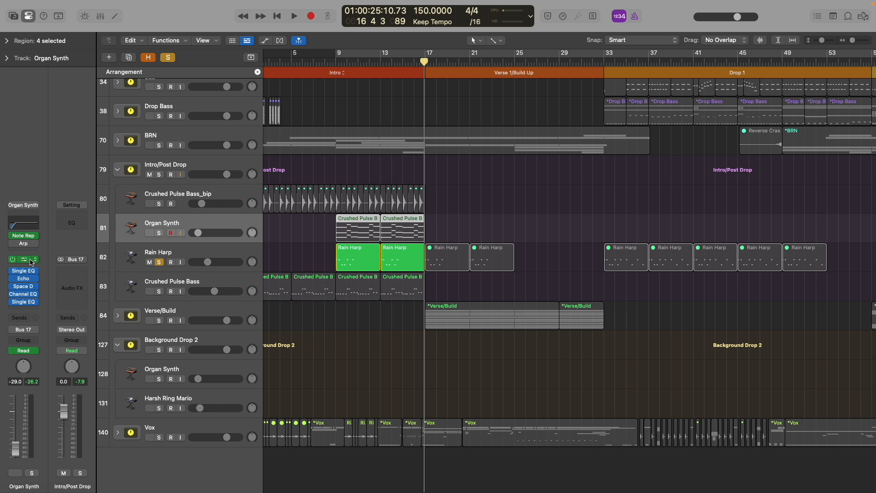
pyautogui.click(160, 234)
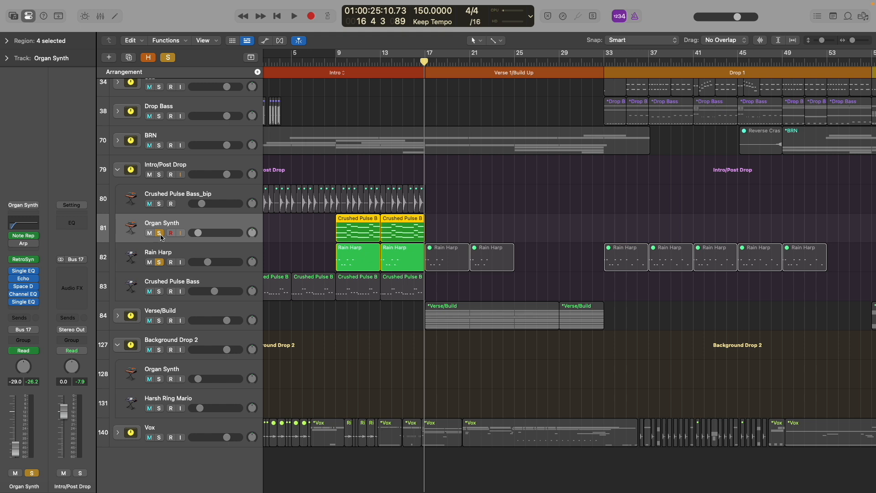
# - Open Musical Typing for Organ Synth, move the playhead to bar 25 and raise the keyboard octave to C4
pyautogui.press('super+k')
pyautogui.moveTo(296, 249); pyautogui.dragTo(649, 81)
pyautogui.press('e')
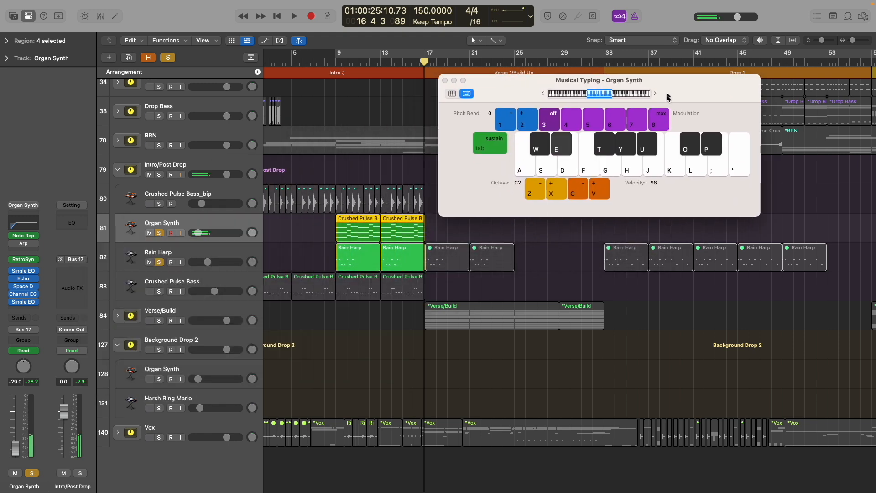
pyautogui.moveTo(424, 59); pyautogui.dragTo(518, 52)
pyautogui.press('f')
pyautogui.press('e')
pyautogui.press('x')
pyautogui.press('x')
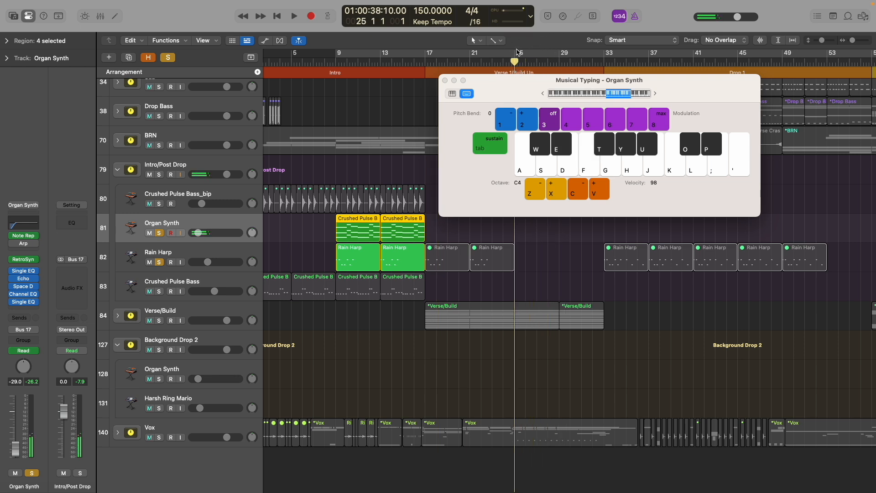
# - Play a few Organ Synth notes in the C4 octave, close Musical Typing and remove the track from the solo
pyautogui.press('f')
pyautogui.press('e')
pyautogui.press('a')
pyautogui.press('e')
pyautogui.press('f')
pyautogui.press('a')
pyautogui.press('e')
pyautogui.press('f')
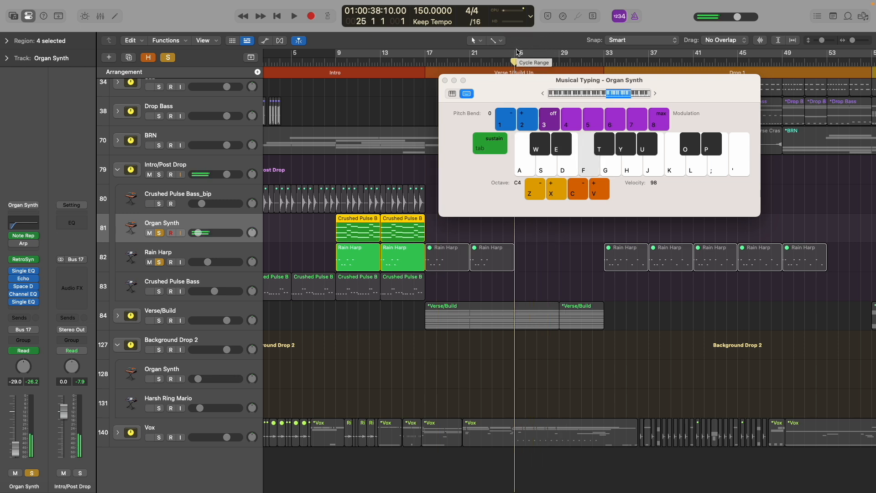
pyautogui.click(445, 80)
pyautogui.click(160, 233)
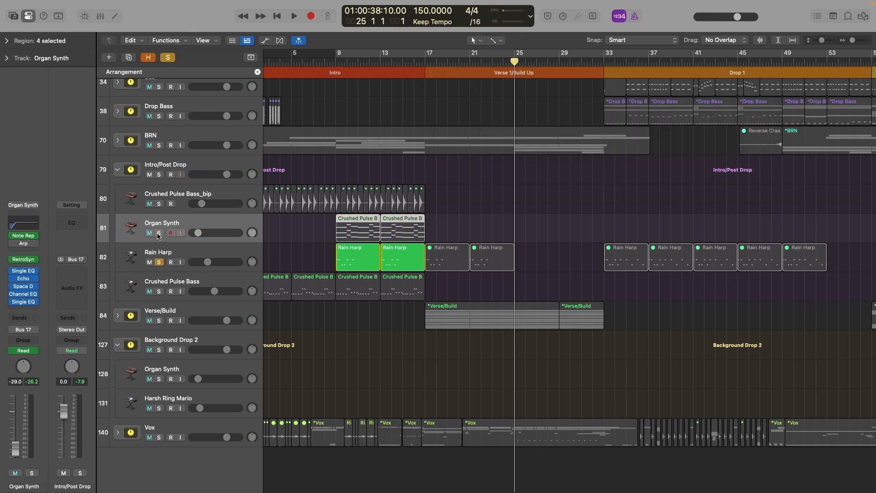
# - Play the soloed Rain Harp from bar 9, then open its Sculpture instrument and move the plug-in window up
pyautogui.click(333, 62)
pyautogui.press('space')
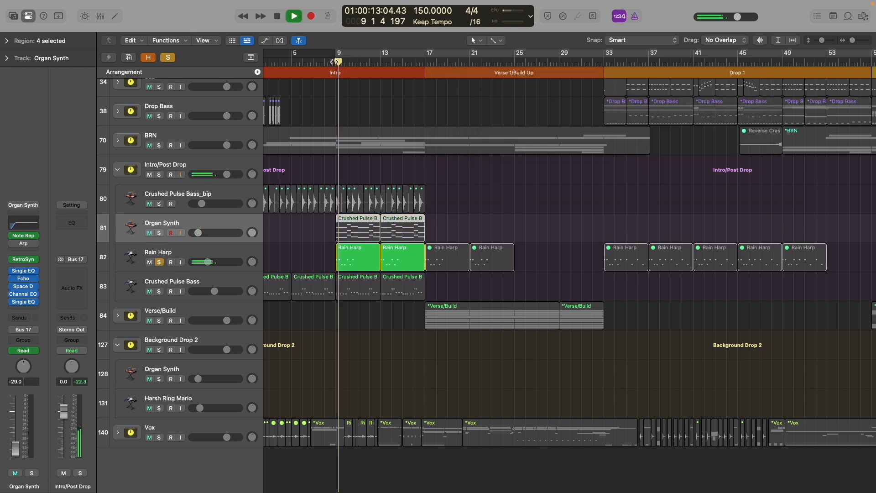
pyautogui.press('space')
pyautogui.click(203, 250)
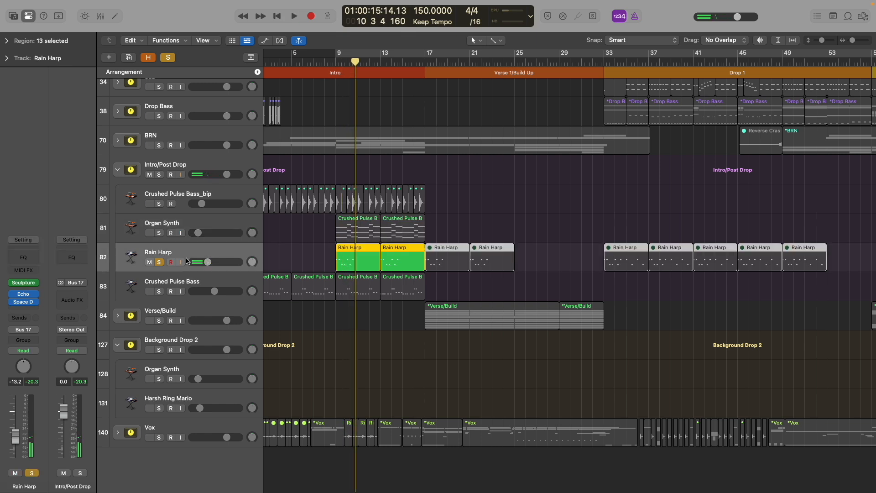
pyautogui.click(25, 285)
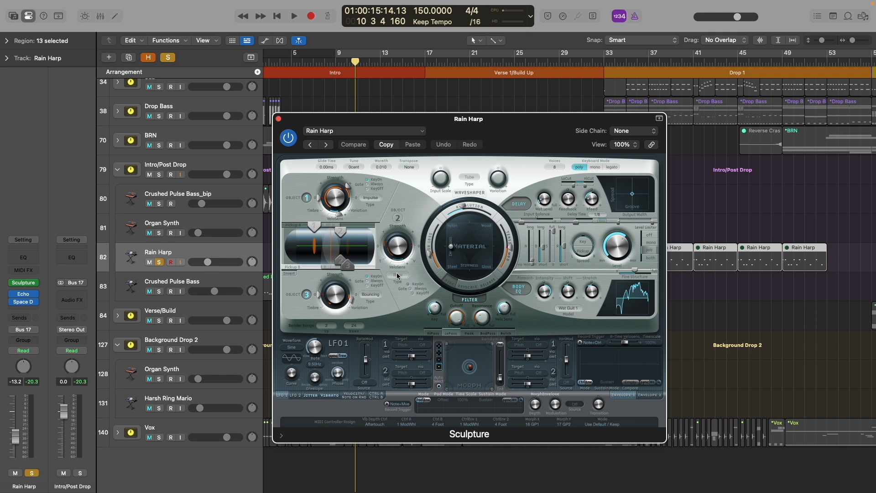
pyautogui.moveTo(472, 126)
pyautogui.mouseDown()
pyautogui.moveTo(546, 56)
pyautogui.moveTo(569, 59)
pyautogui.mouseUp()
# - Try Rain Harp notes with Musical Typing in the C6 octave, and join the track's regions into one
pyautogui.press('super+k')
pyautogui.press('f')
pyautogui.press('e')
pyautogui.press('a')
pyautogui.press('f')
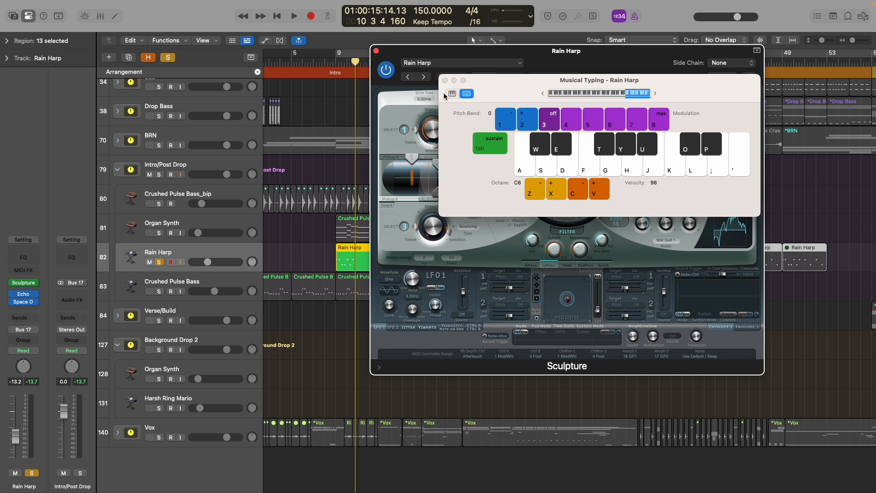
pyautogui.press('r')
pyautogui.press('space')
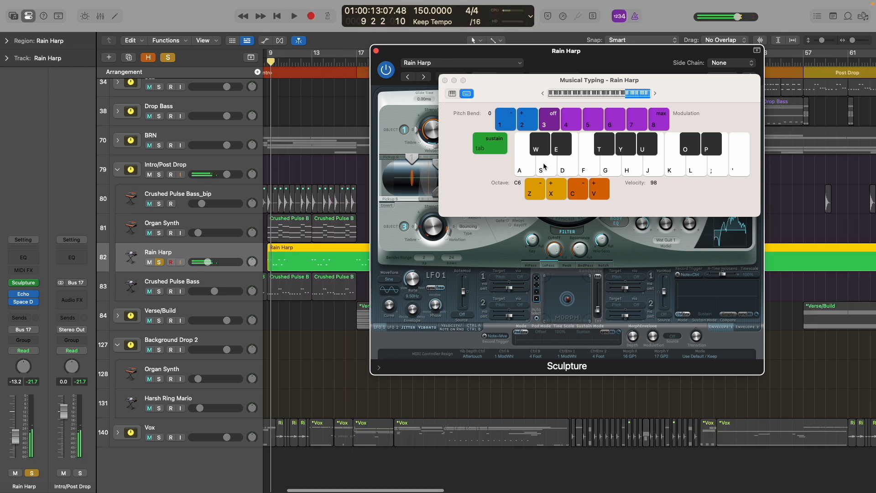
# - Lower the keyboard octave to C5, play two alternating Rain Harp notes, and close Musical Typing and Sculpture
pyautogui.click(563, 147)
pyautogui.press('z')
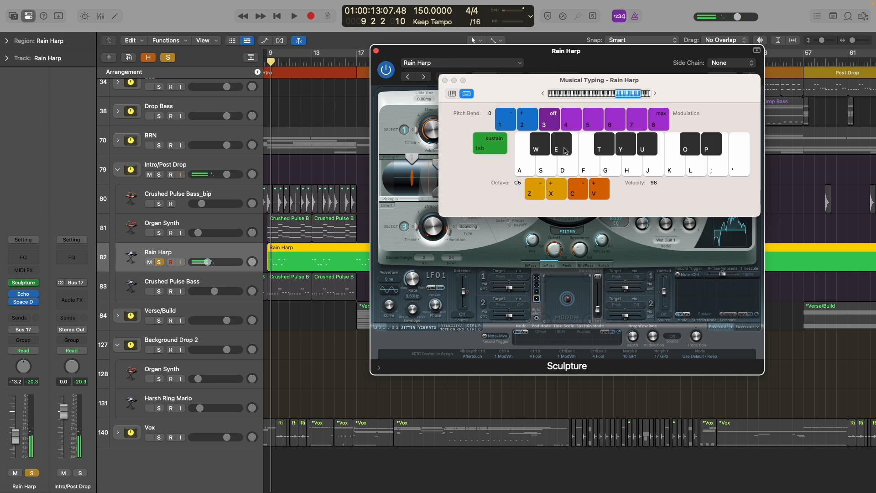
pyautogui.click(605, 171)
pyautogui.click(569, 152)
pyautogui.click(610, 164)
pyautogui.click(563, 145)
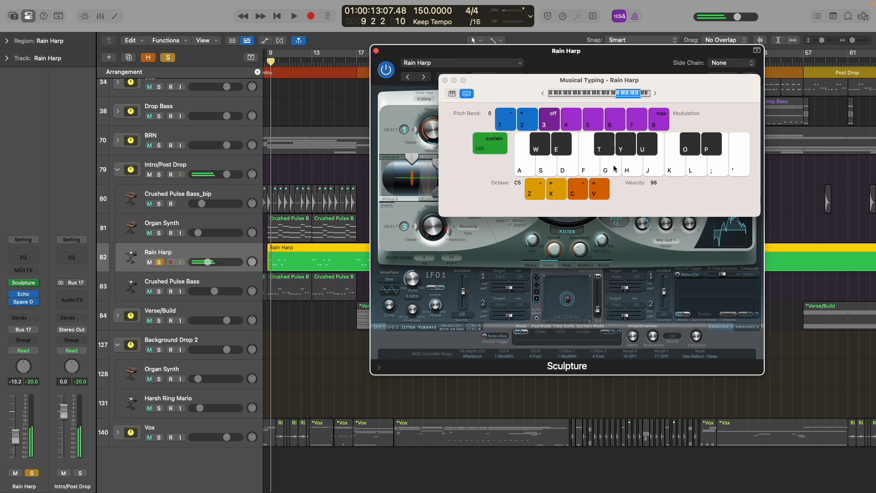
pyautogui.press('g')
pyautogui.press('e')
pyautogui.press('g')
pyautogui.press('e')
pyautogui.click(446, 81)
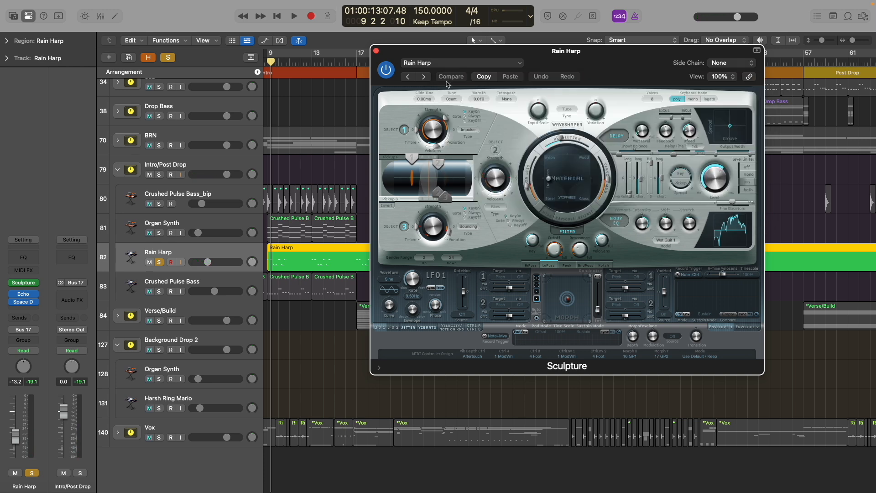
pyautogui.click(376, 50)
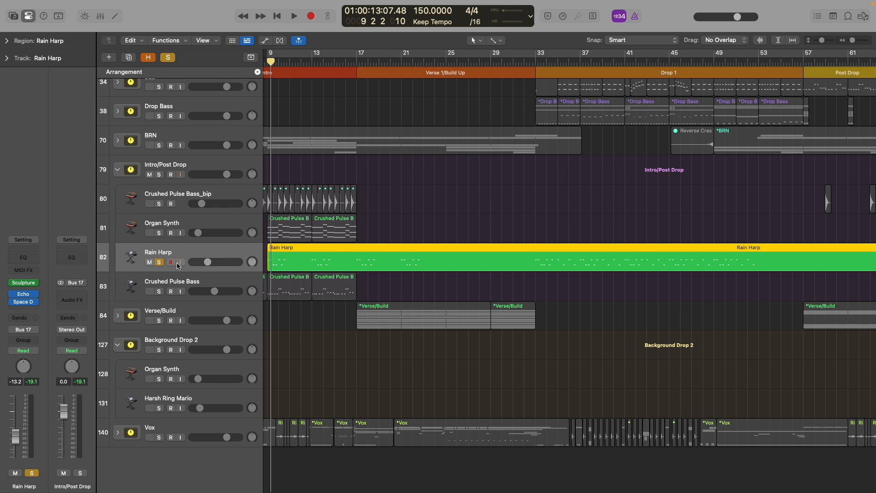
# - Remove the solo from Rain Harp and solo the whole Intro/Post Drop track stack
pyautogui.scroll(-3, 310, 268)
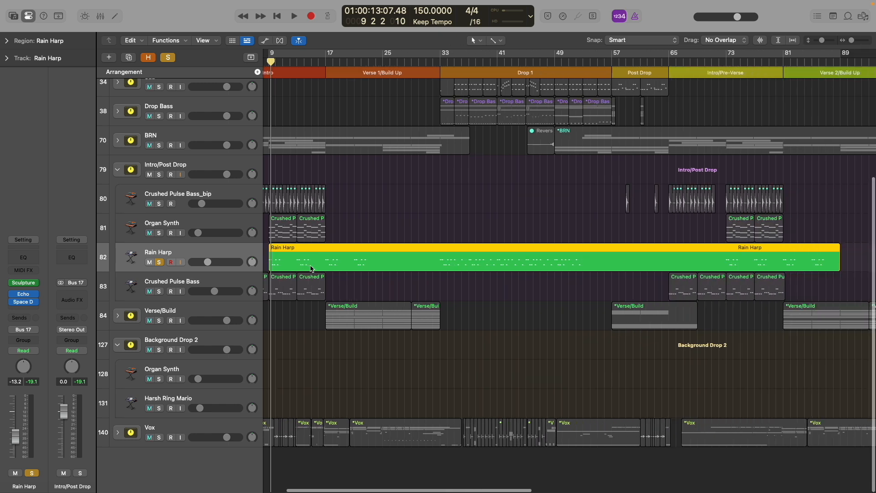
pyautogui.hscroll(-3, 269, 273)
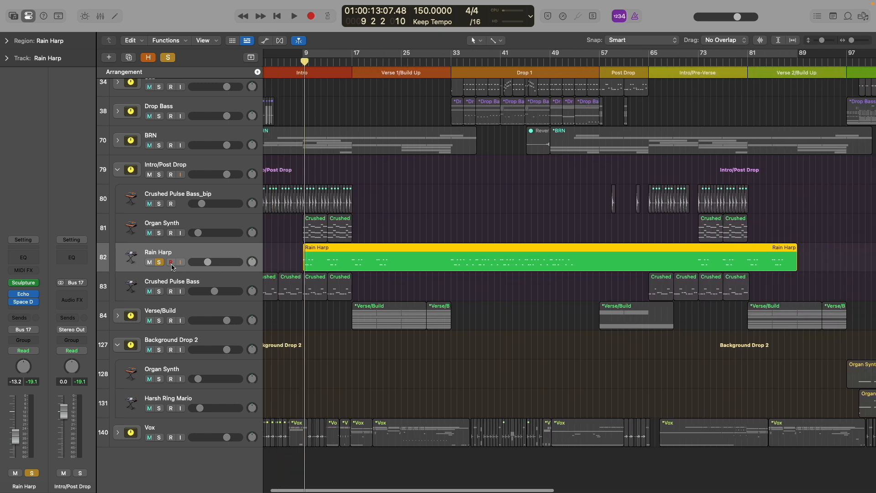
pyautogui.click(159, 261)
pyautogui.click(159, 175)
pyautogui.scroll(-3, 305, 221)
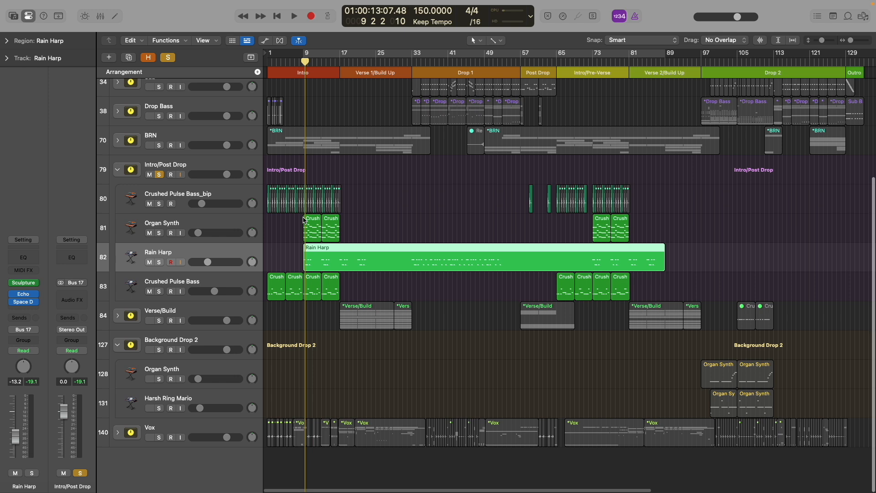
# - Play the soloed Intro/Post Drop tracks from bar 9 to just past the end of the intro
pyautogui.click(303, 61)
pyautogui.press('space')
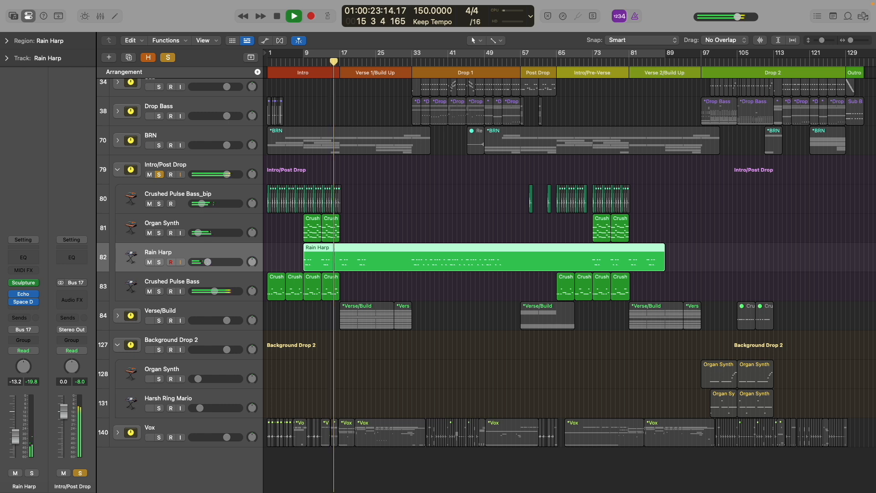
pyautogui.click(362, 223)
pyautogui.press('space')
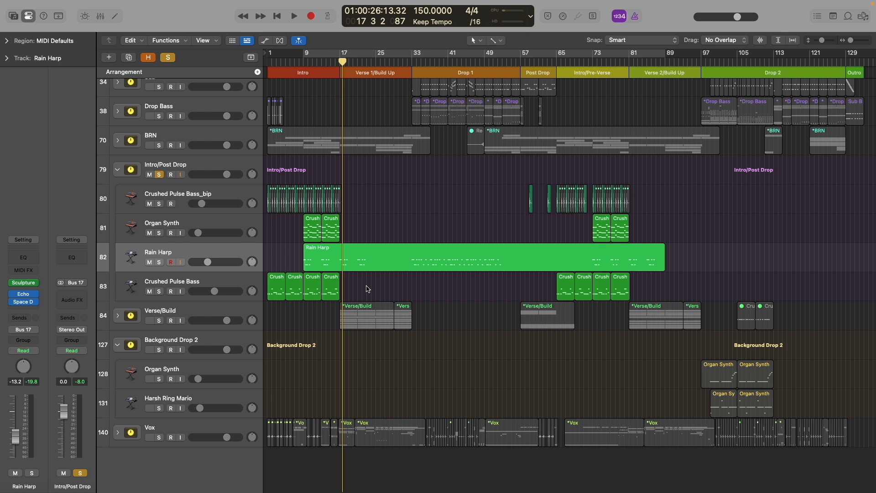
# - Clear the solo on the Intro/Post Drop track stack and collapse it
pyautogui.press('super+Up')
pyautogui.press('super+Up')
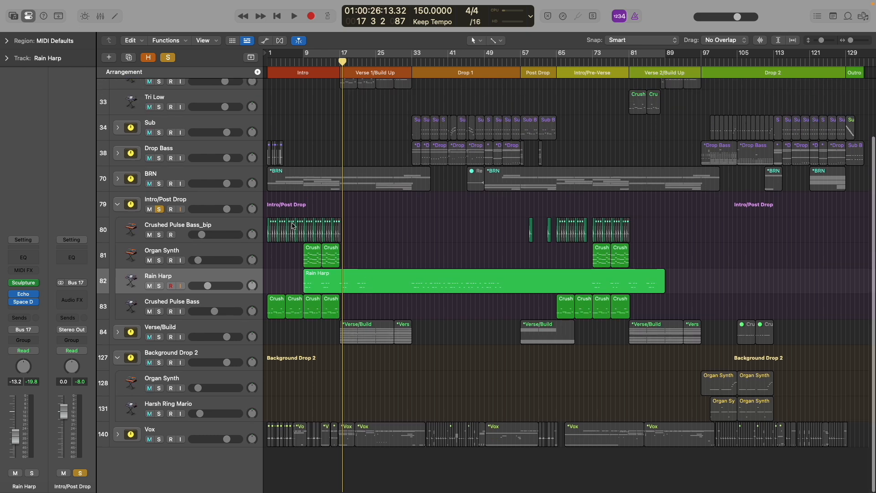
pyautogui.click(160, 209)
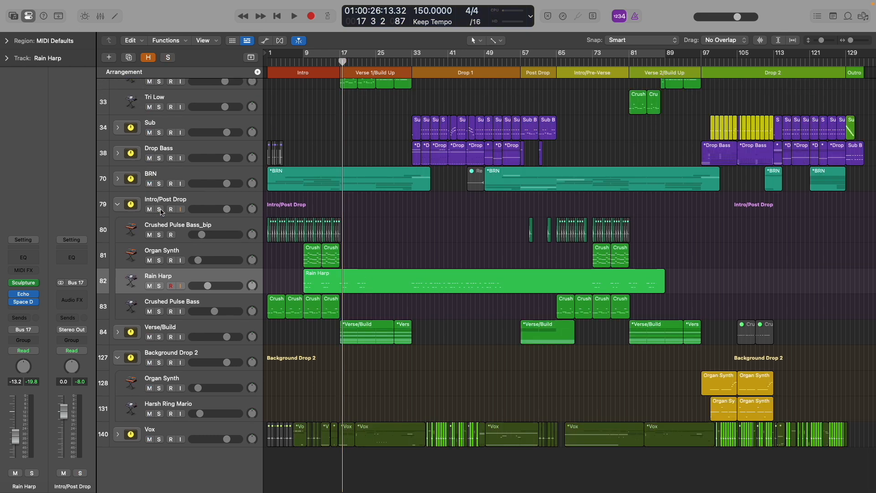
pyautogui.click(118, 206)
# - Select the BRN track stack, expand its subtracks and solo it
pyautogui.click(117, 249)
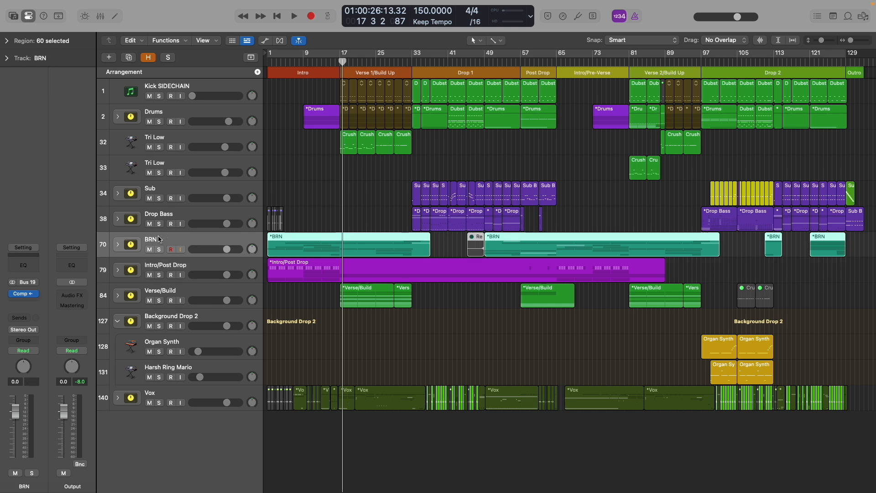
pyautogui.click(118, 245)
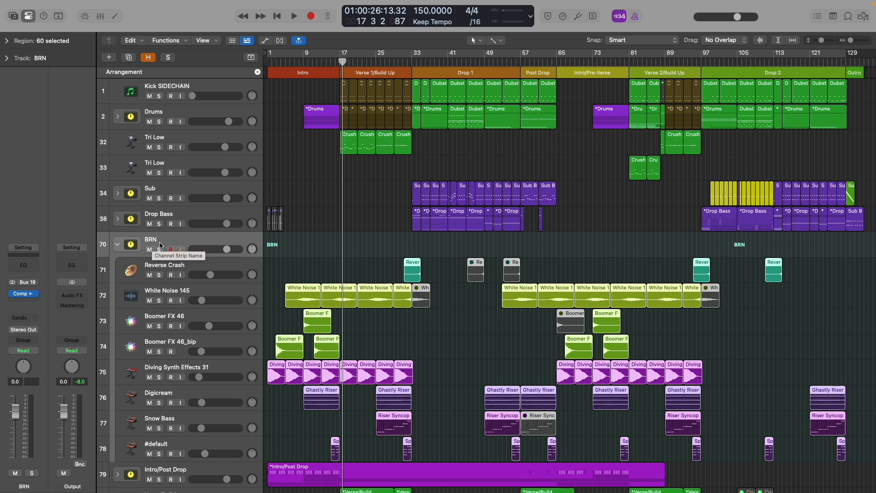
pyautogui.scroll(-5, 292, 297)
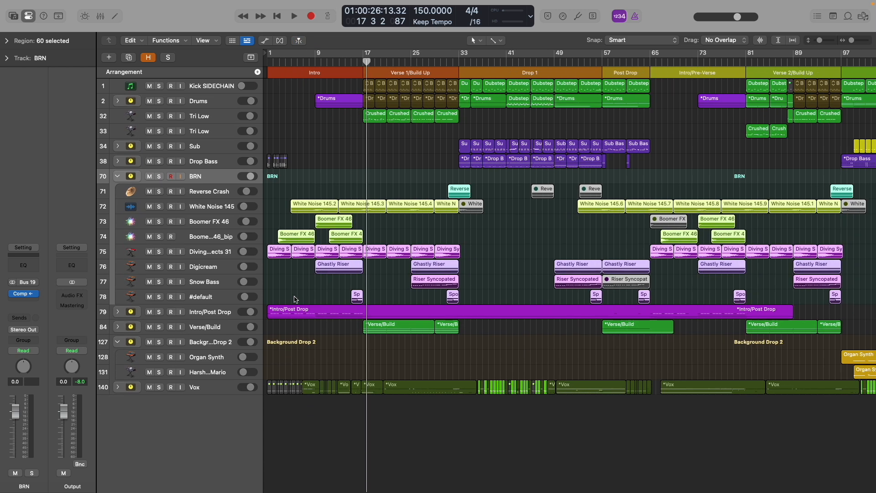
pyautogui.click(158, 177)
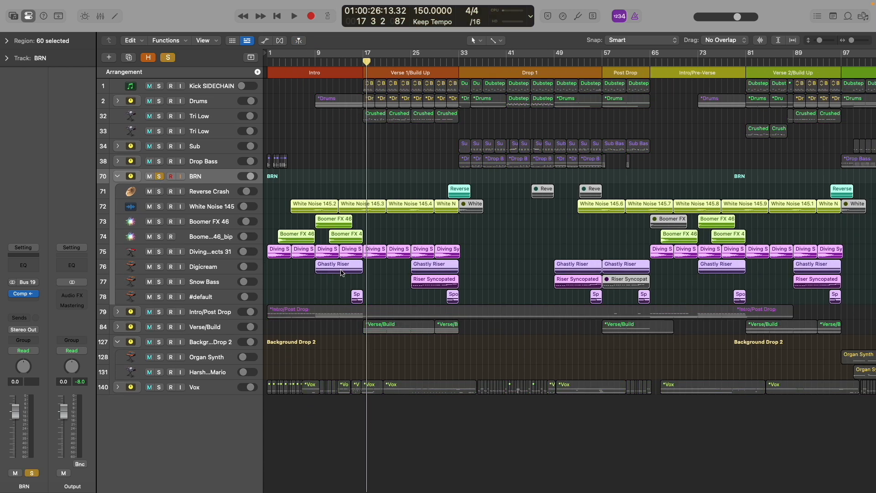
# - Return the playhead to the project start and solo the Diving Synth Effects 31 track inside BRN
pyautogui.scroll(4, 340, 270)
pyautogui.press('Return')
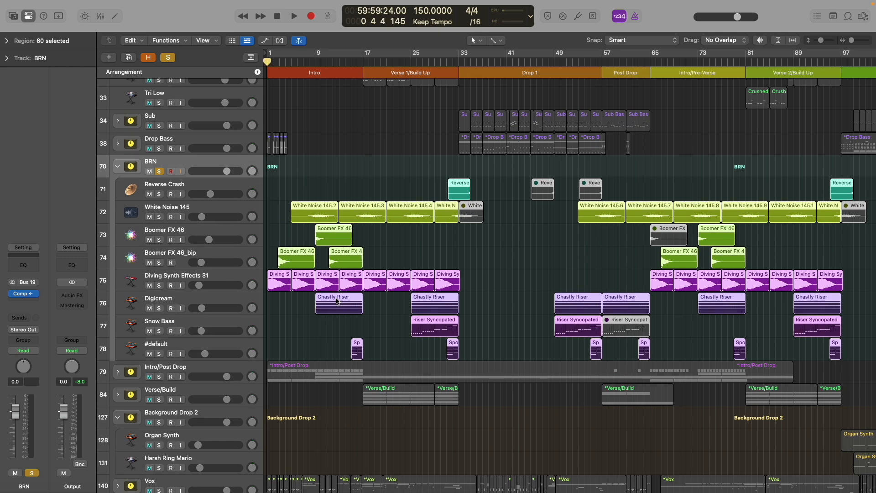
pyautogui.click(159, 285)
pyautogui.scroll(3, 275, 286)
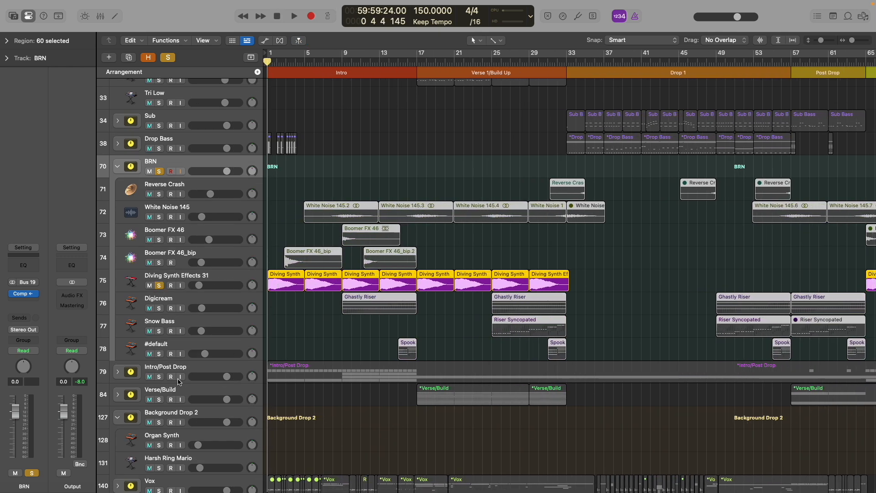
# - Clear all track solos and play the opening of the full mix
pyautogui.click(169, 58)
pyautogui.press('space')
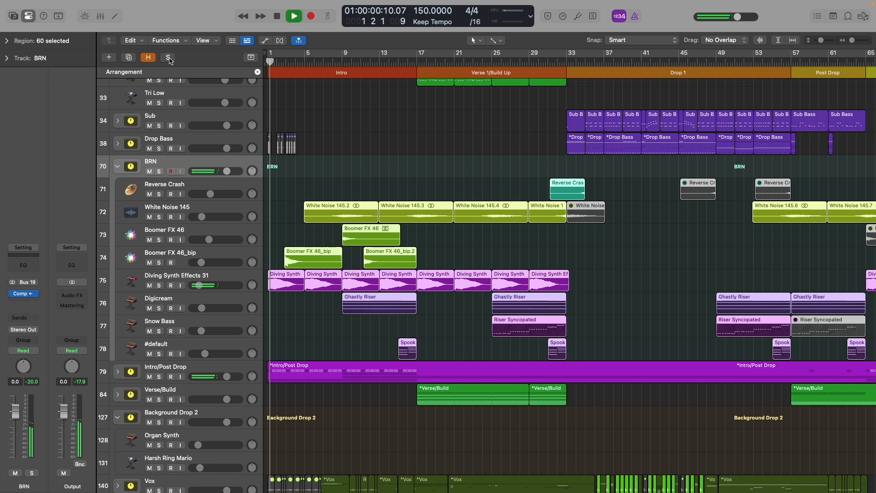
pyautogui.press('space')
# - Solo Diving Synth Effects 31 again and play its first region from the project start
pyautogui.click(159, 285)
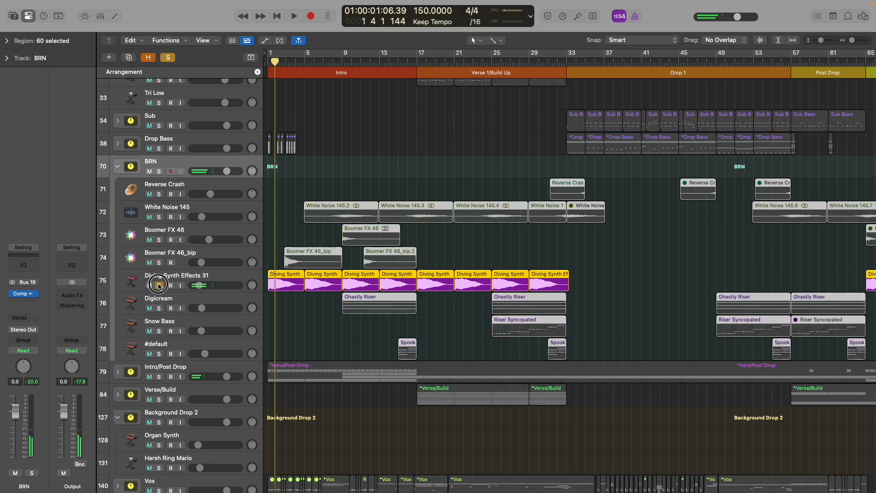
pyautogui.press('space')
pyautogui.press('Return')
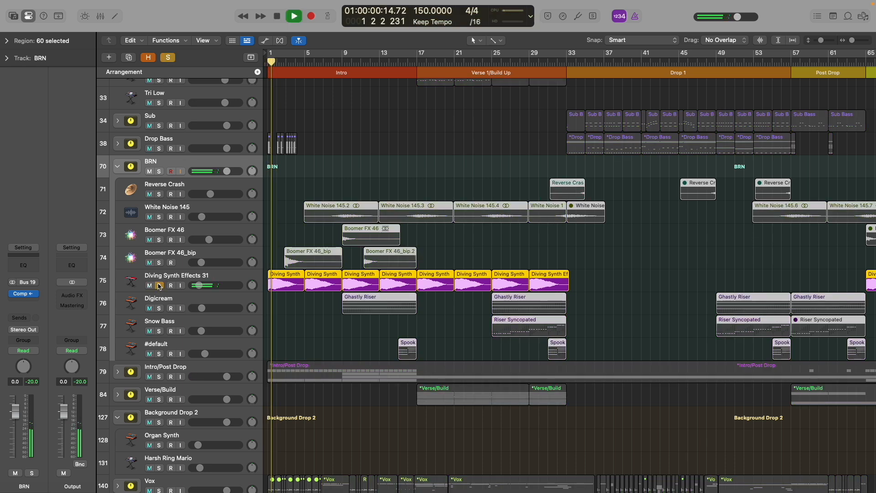
pyautogui.press('space')
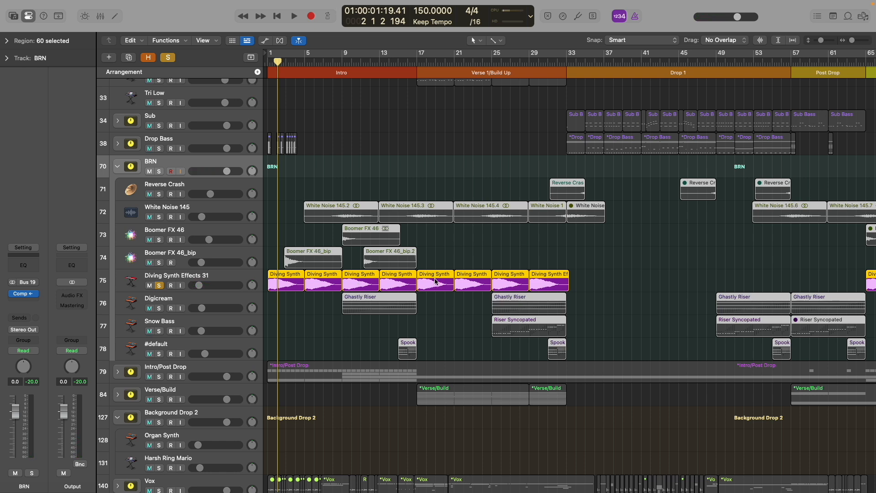
pyautogui.press('super+Left')
pyautogui.press('super+Left')
pyautogui.press('super+Left')
pyautogui.press('super+Left')
pyautogui.press('super+Right')
pyautogui.press('super+Right')
pyautogui.press('super+Right')
pyautogui.press('super+Right')
pyautogui.press('super+Right')
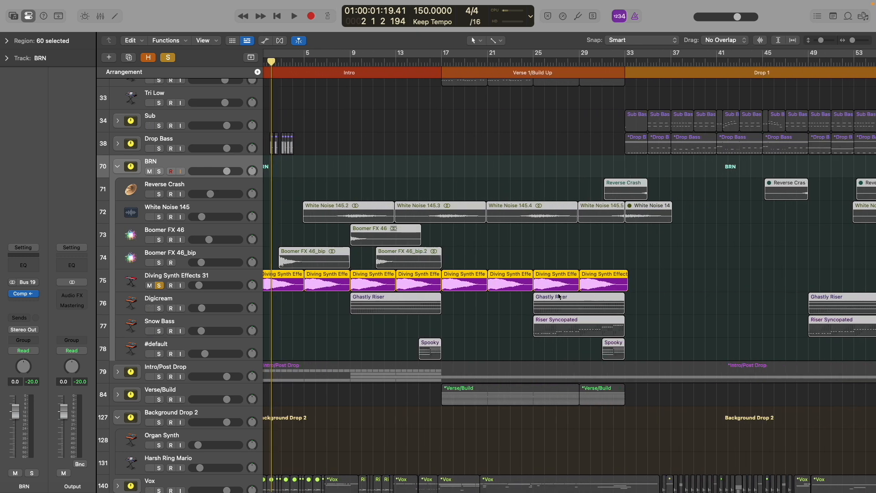
# - Unsolo Diving Synth Effects 31, then solo Boomer FX 46_bip and play its first region from about bar 3
pyautogui.click(159, 285)
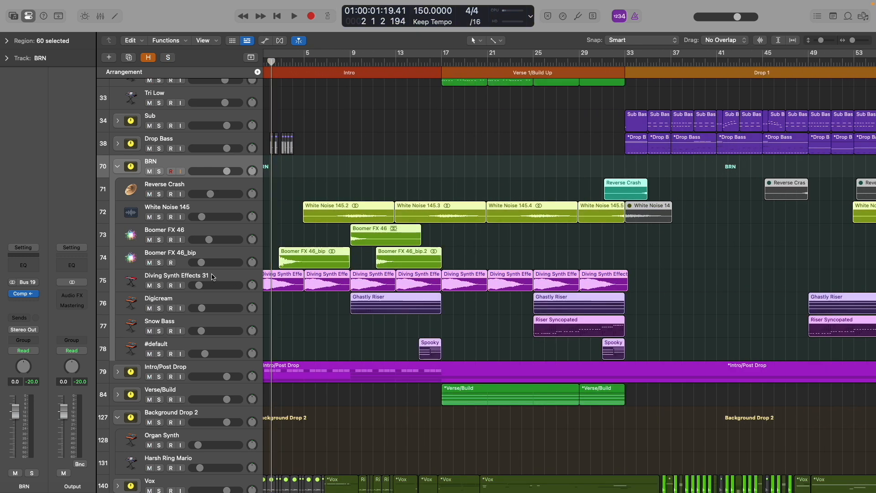
pyautogui.hscroll(-2, 214, 277)
pyautogui.click(187, 255)
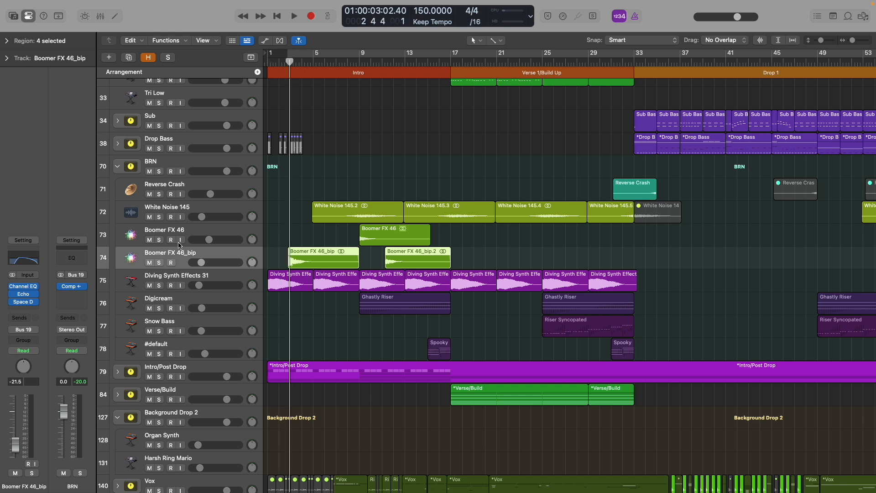
pyautogui.click(158, 262)
pyautogui.press('space')
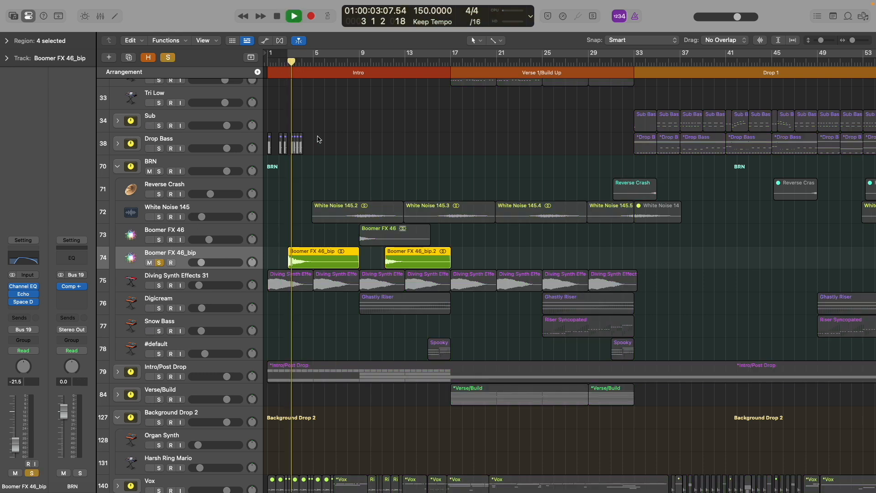
pyautogui.click(287, 62)
pyautogui.click(285, 62)
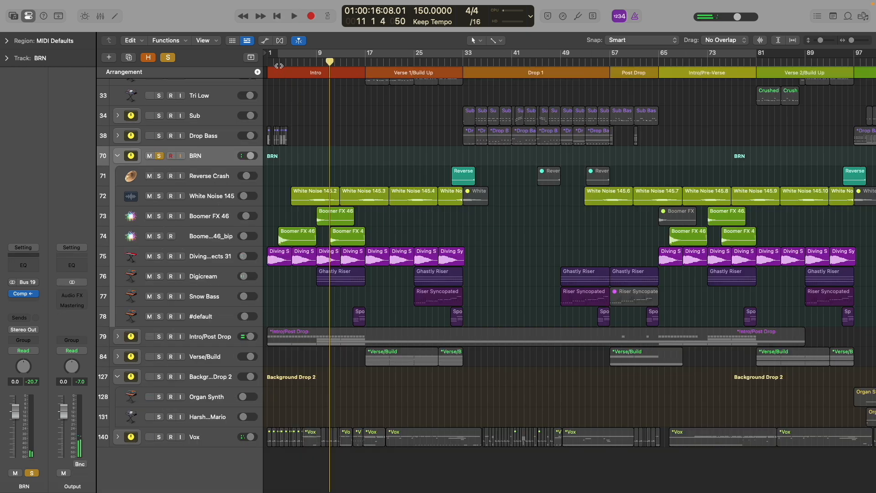
# - Play the soloed BRN stack from partway through bar 2
pyautogui.click(277, 62)
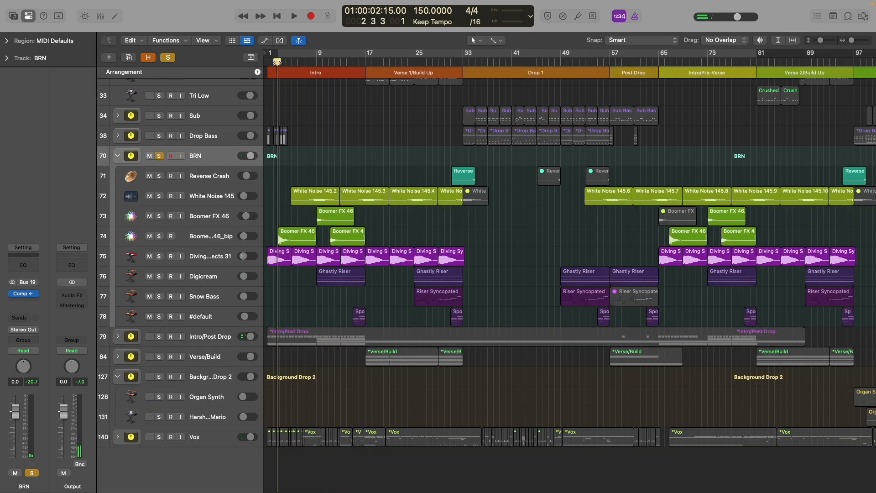
pyautogui.press('space')
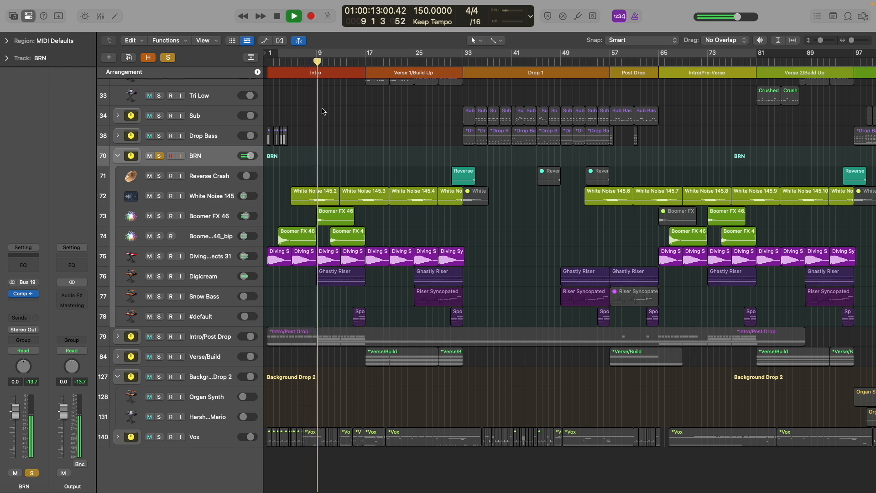
# - Solo the Boomer FX 46 track, play its first region from bar 9, and select the track to inspect the waveform
pyautogui.click(158, 215)
pyautogui.press('space')
pyautogui.click(315, 62)
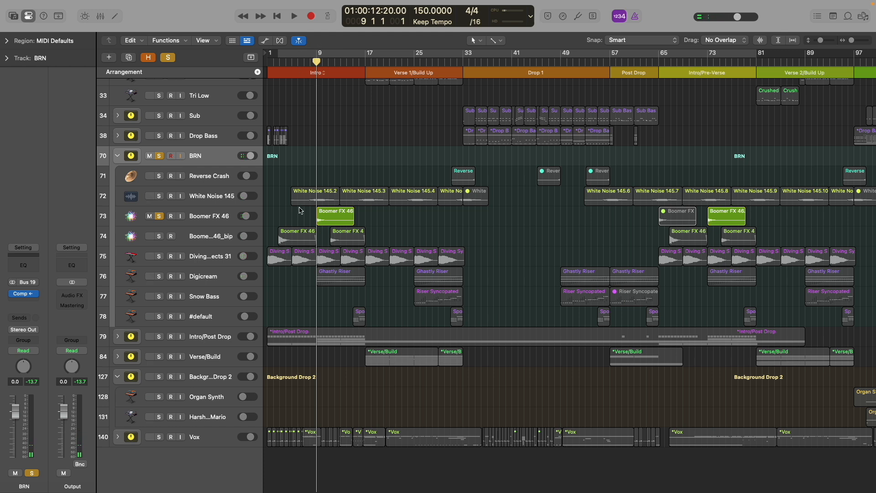
pyautogui.press('space')
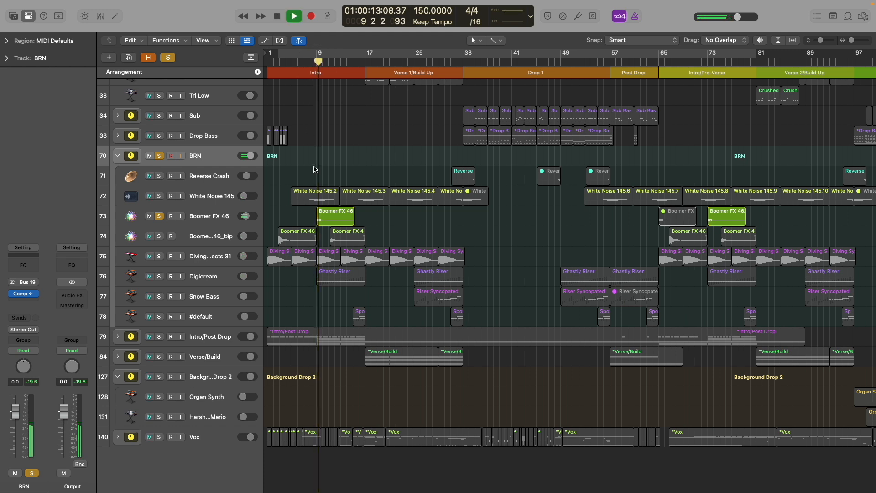
pyautogui.click(210, 216)
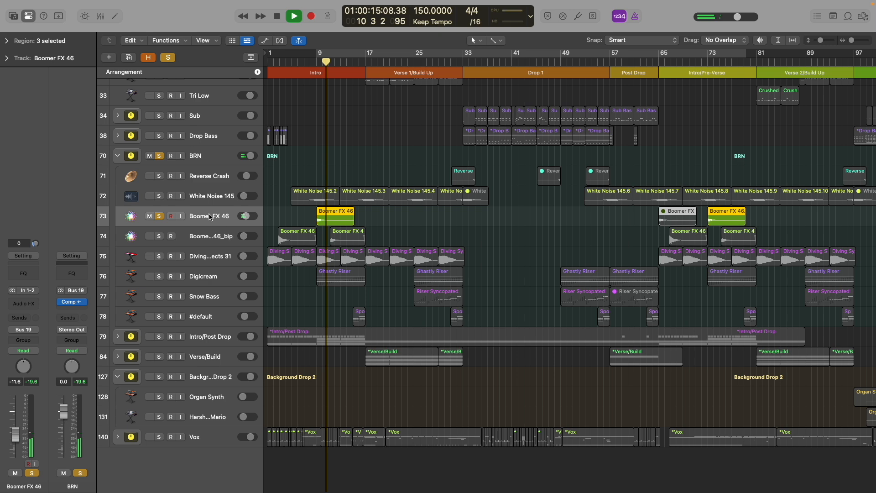
pyautogui.press('super+Down')
pyautogui.press('super+Down')
pyautogui.press('super+Down')
pyautogui.press('super+Down')
pyautogui.press('super+Right')
pyautogui.press('super+Right')
pyautogui.press('super+Right')
pyautogui.press('super+Right')
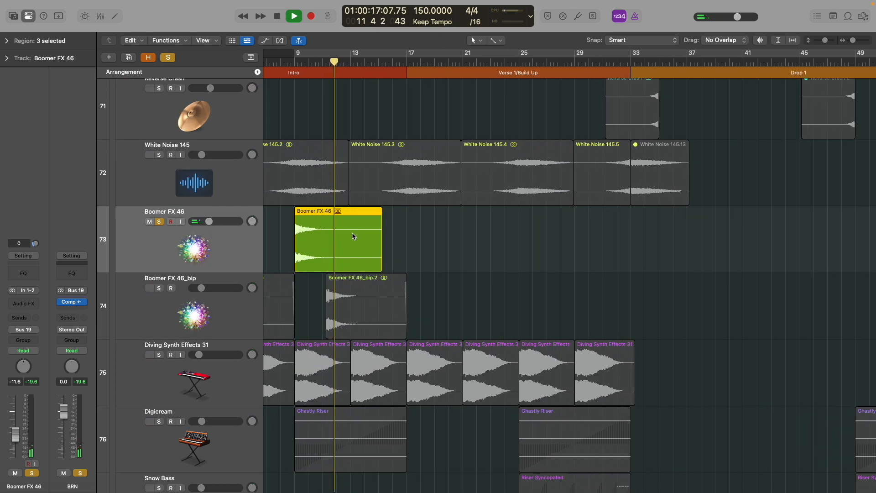
# - Stop playback and unsolo the Boomer FX 46 track
pyautogui.press('super+Left')
pyautogui.press('super+Left')
pyautogui.press('super+Up')
pyautogui.press('super+Up')
pyautogui.press('super+Left')
pyautogui.press('super+Left')
pyautogui.press('super+Up')
pyautogui.press('super+Left')
pyautogui.press('super+Left')
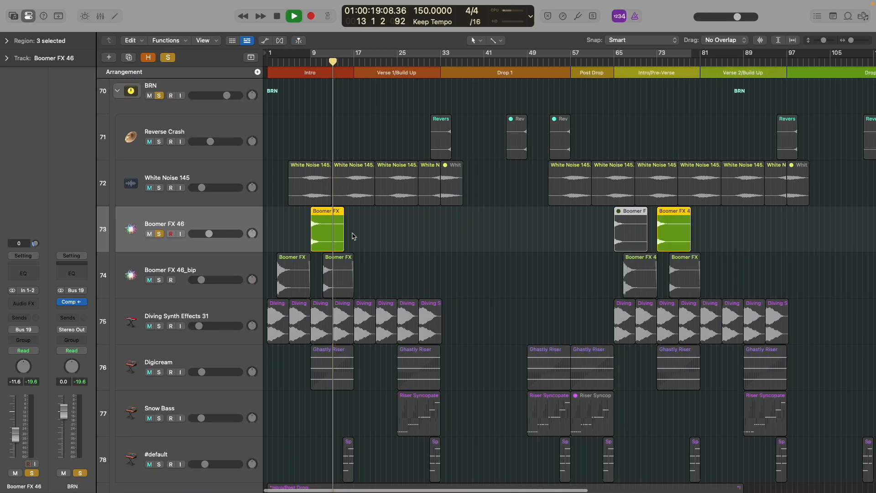
pyautogui.press('super+Left')
pyautogui.press('super+Left')
pyautogui.press('super+Up')
pyautogui.press('super+Up')
pyautogui.press('super+Up')
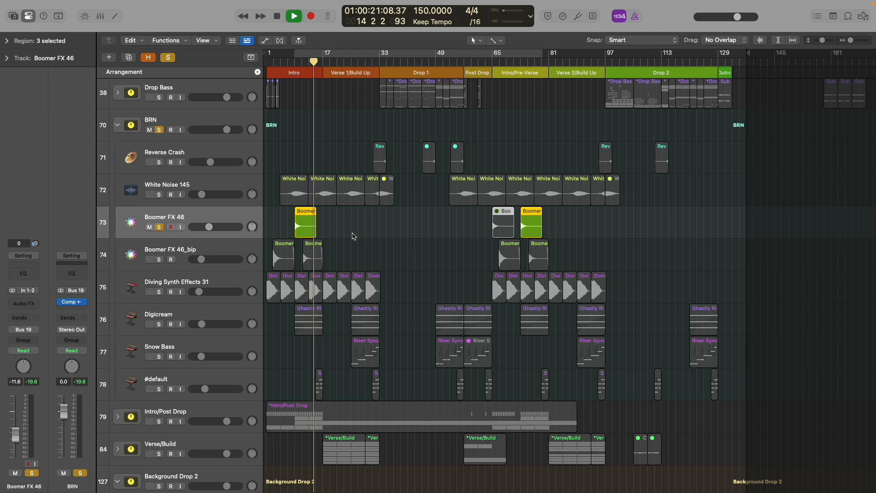
pyautogui.press('space')
pyautogui.click(159, 226)
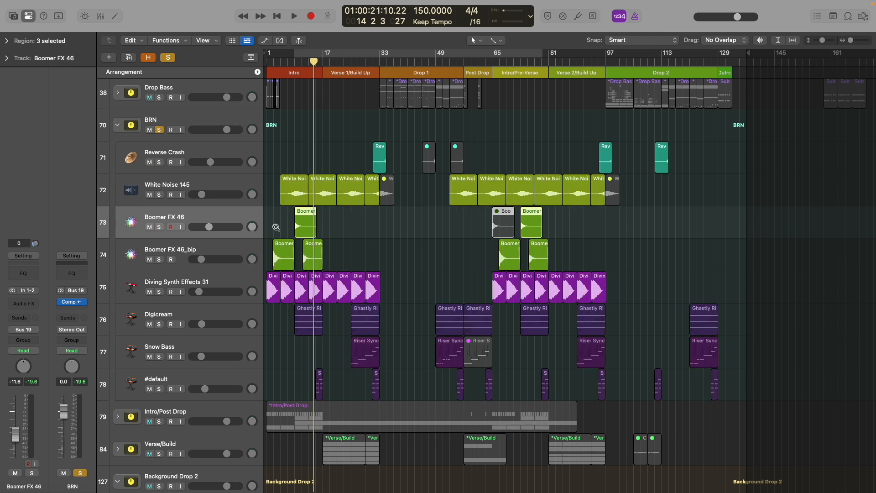
# - Solo the White Noise 145 track and play it from partway through its first region
pyautogui.press('super+Up')
pyautogui.press('super+Up')
pyautogui.press('super+Up')
pyautogui.press('super+Down')
pyautogui.press('super+Down')
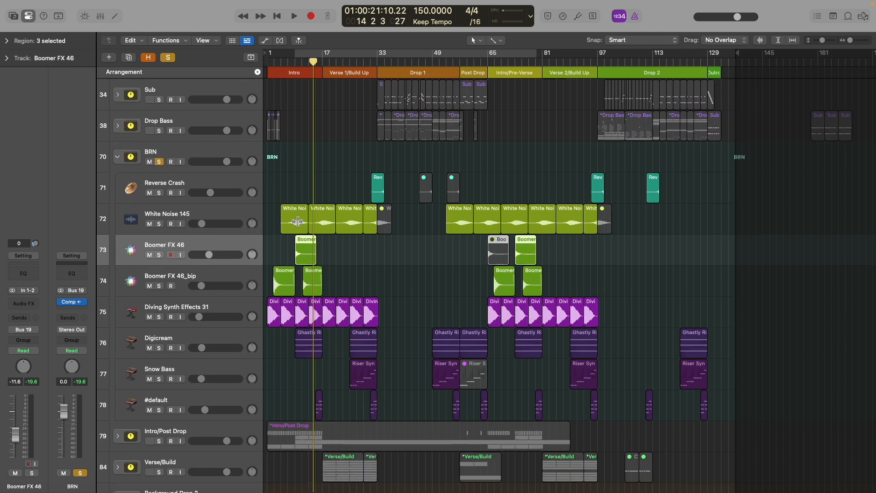
pyautogui.press('super+Right')
pyautogui.press('super+Right')
pyautogui.press('super+Right')
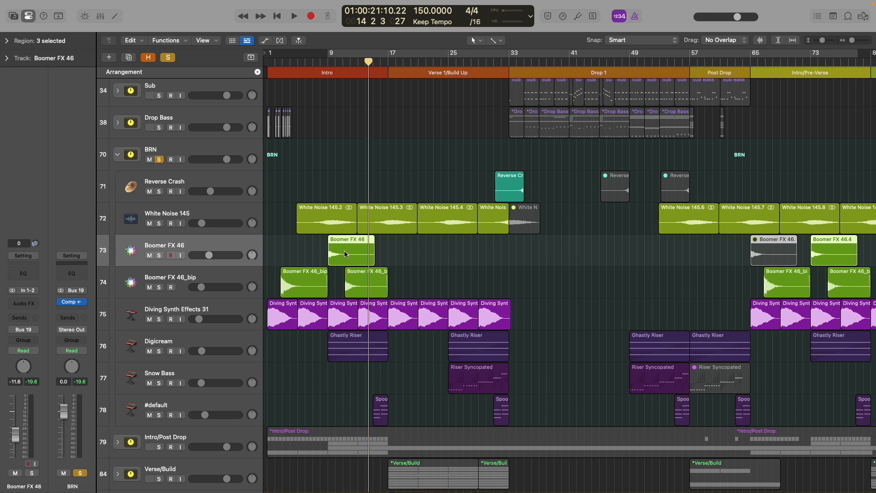
pyautogui.click(159, 223)
pyautogui.press('super+Down')
pyautogui.press('super+Down')
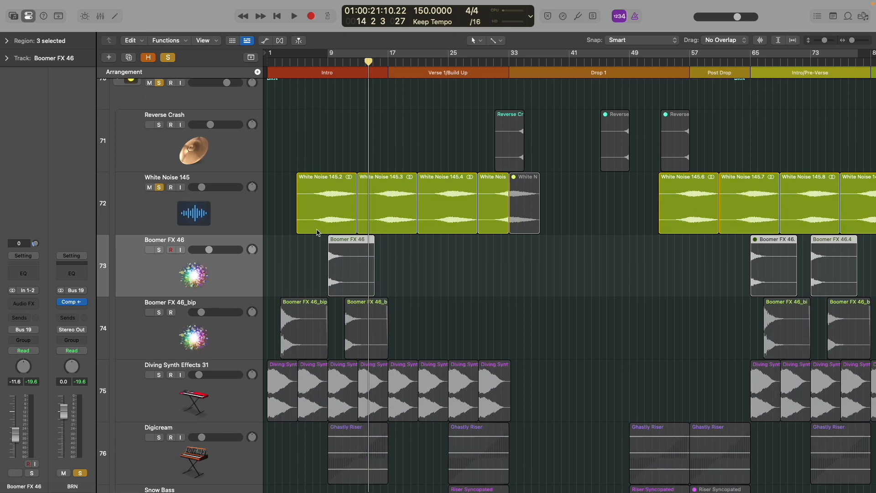
pyautogui.press('super+Right')
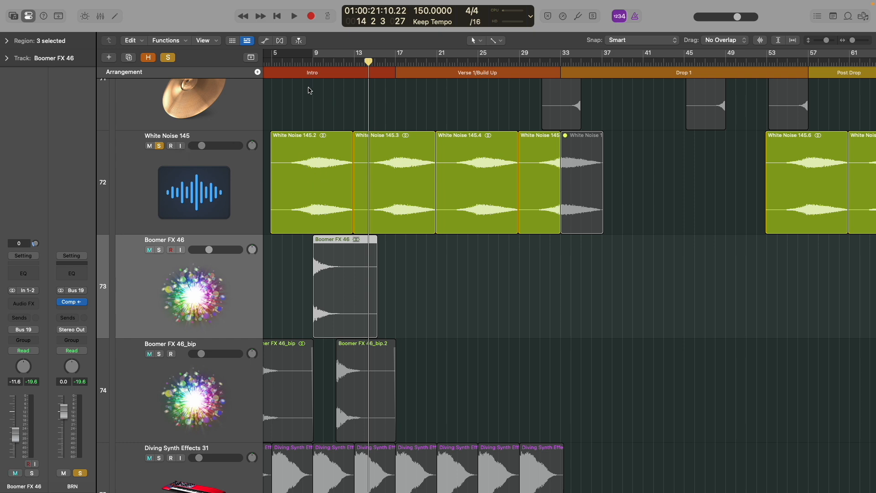
pyautogui.click(301, 62)
pyautogui.press('space')
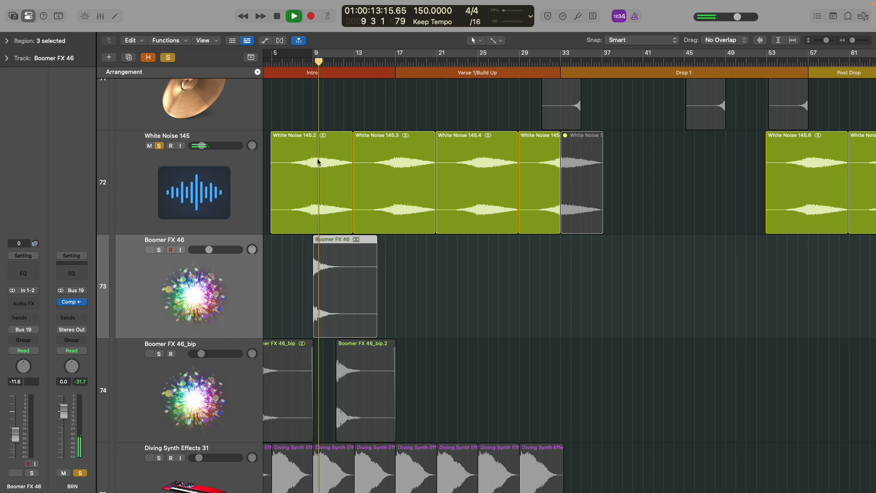
# - Stop playback and unsolo the White Noise 145 track
pyautogui.press('space')
pyautogui.press('super+Up')
pyautogui.press('super+Up')
pyautogui.press('super+Up')
pyautogui.press('super+Up')
pyautogui.press('super+Left')
pyautogui.press('super+Left')
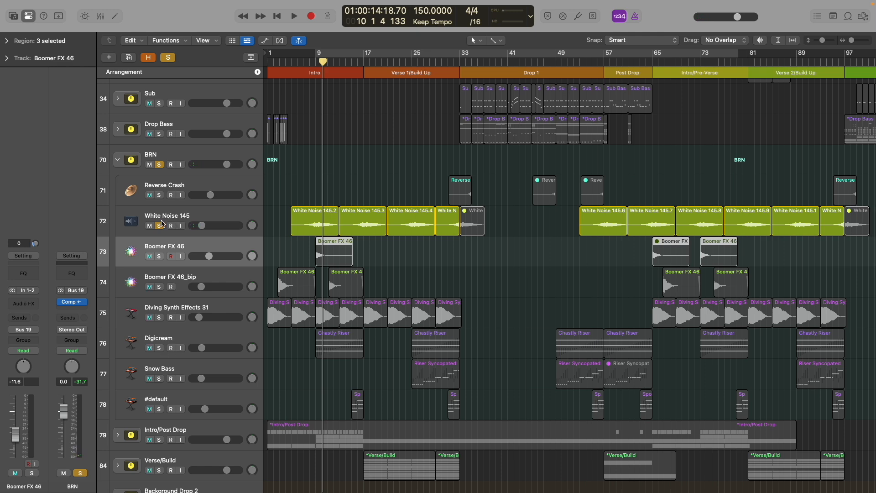
pyautogui.click(158, 226)
# - Select and solo the Digicream track and play its first Ghastly Riser region from bar 9
pyautogui.click(177, 339)
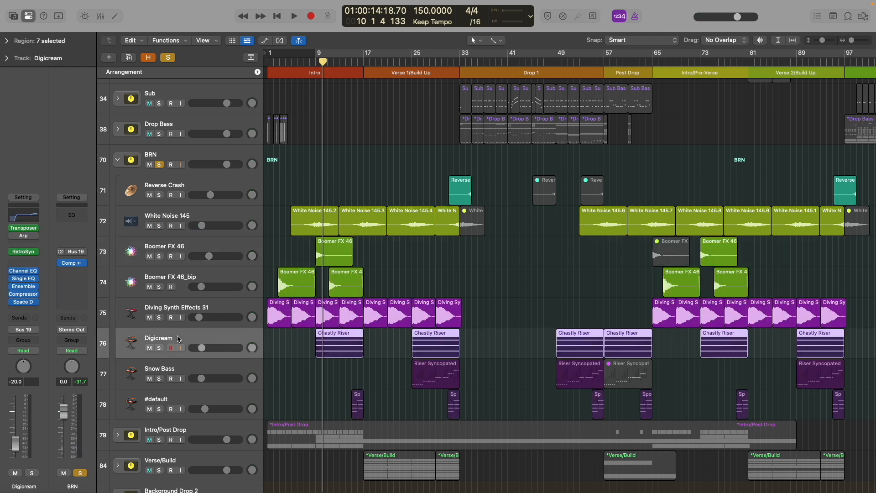
pyautogui.press('super+Left')
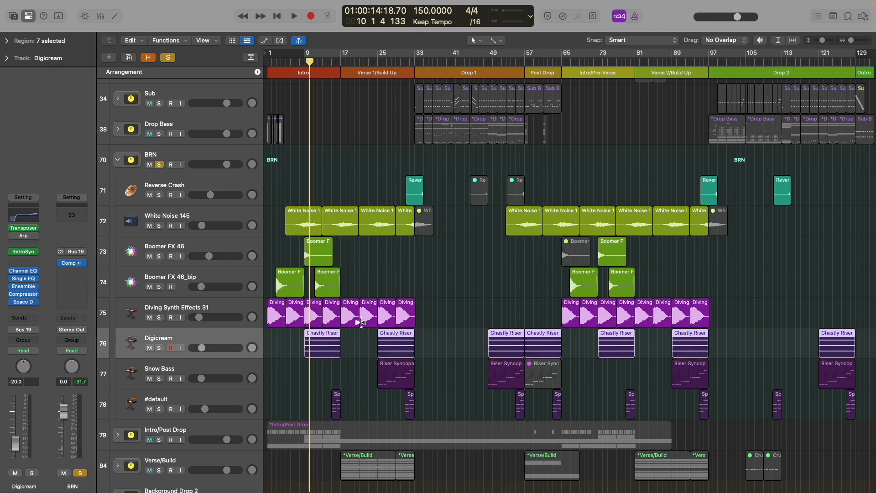
pyautogui.press('super+Right')
pyautogui.press('super+Right')
pyautogui.press('super+Right')
pyautogui.press('super+Right')
pyautogui.press('super+Down')
pyautogui.press('super+Down')
pyautogui.press('super+Down')
pyautogui.press('super+Down')
pyautogui.scroll(-2, 361, 322)
pyautogui.hscroll(-3, 360, 322)
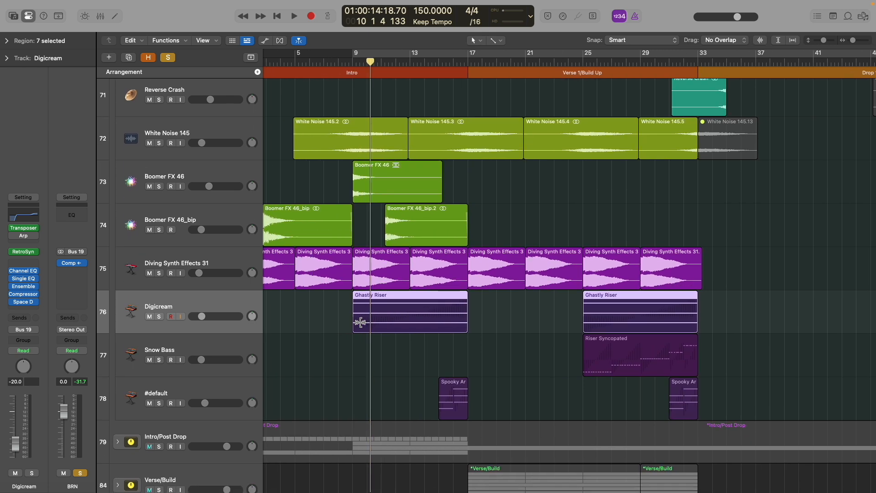
pyautogui.click(159, 318)
pyautogui.click(352, 62)
pyautogui.press('space')
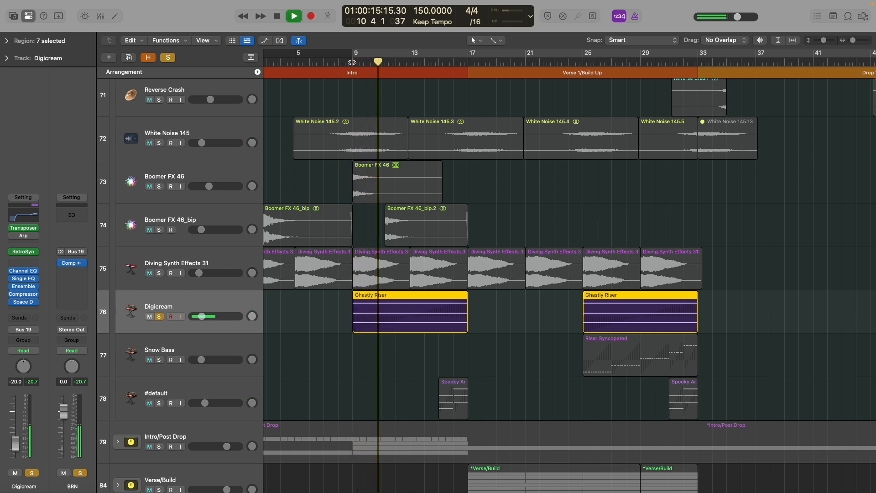
pyautogui.press('space')
# - Open the first Ghastly Riser region in the Piano Roll and audition its three chord notes one by one, then deselect them
pyautogui.doubleClick(394, 300)
pyautogui.scroll(-5, 444, 336)
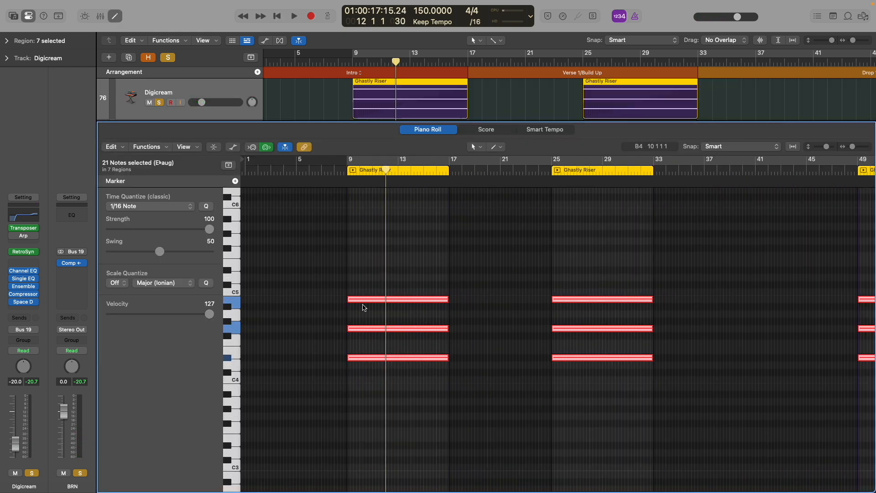
pyautogui.click(368, 354)
pyautogui.click(365, 357)
pyautogui.click(365, 328)
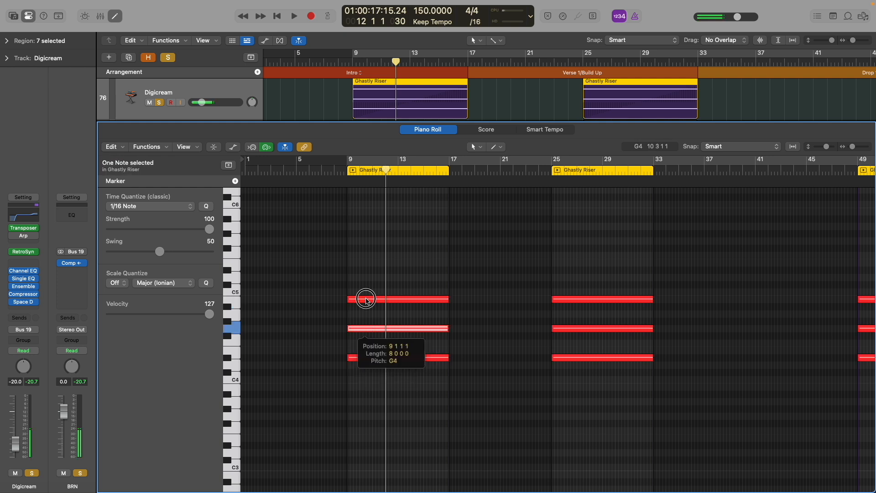
pyautogui.click(367, 299)
pyautogui.hscroll(3, 385, 351)
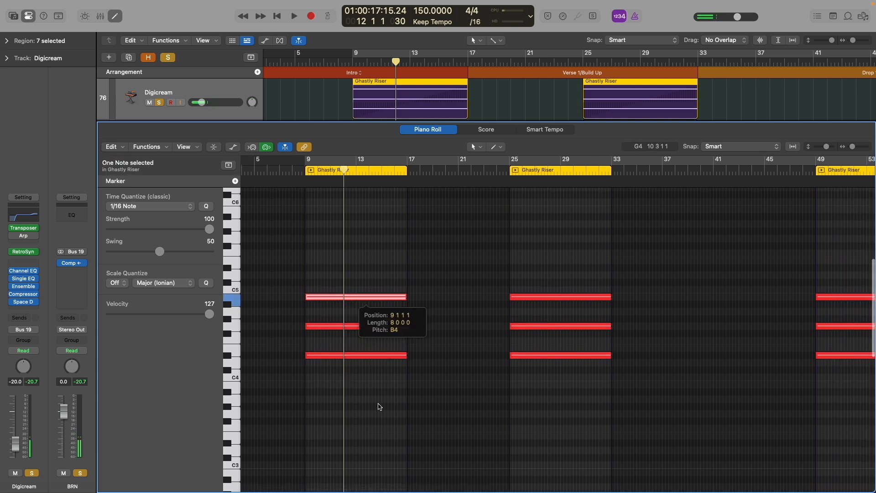
pyautogui.click(381, 405)
# - Show the Piano Roll's region automation and display the Ch. 1: Pitch Bend curve for Ghastly Riser
pyautogui.press('super+Right')
pyautogui.press('super+Right')
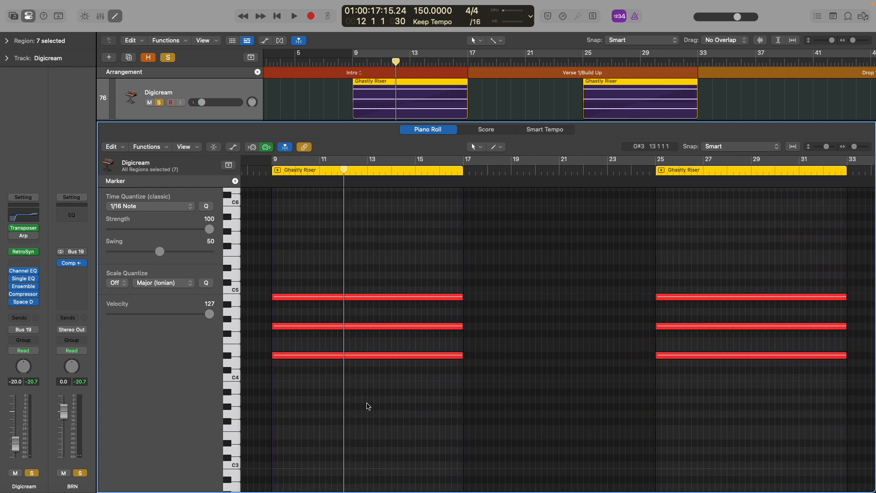
pyautogui.hscroll(-2, 368, 405)
pyautogui.press('a')
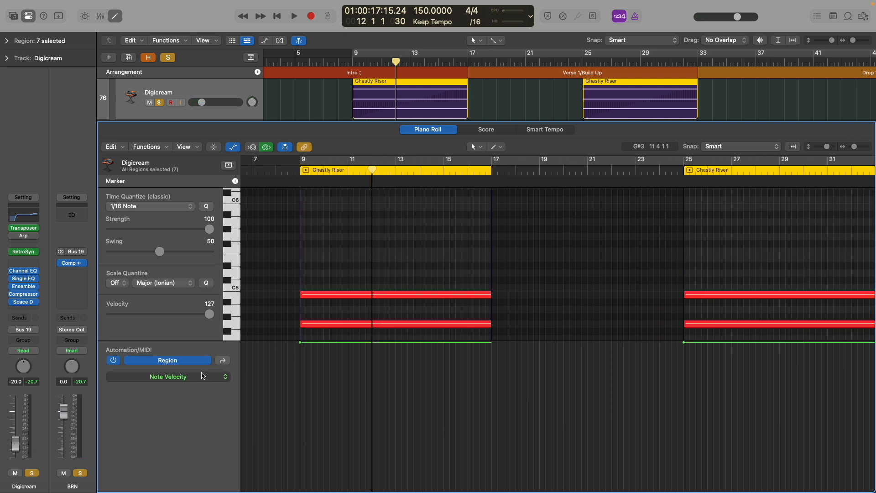
pyautogui.click(202, 377)
pyautogui.click(230, 484)
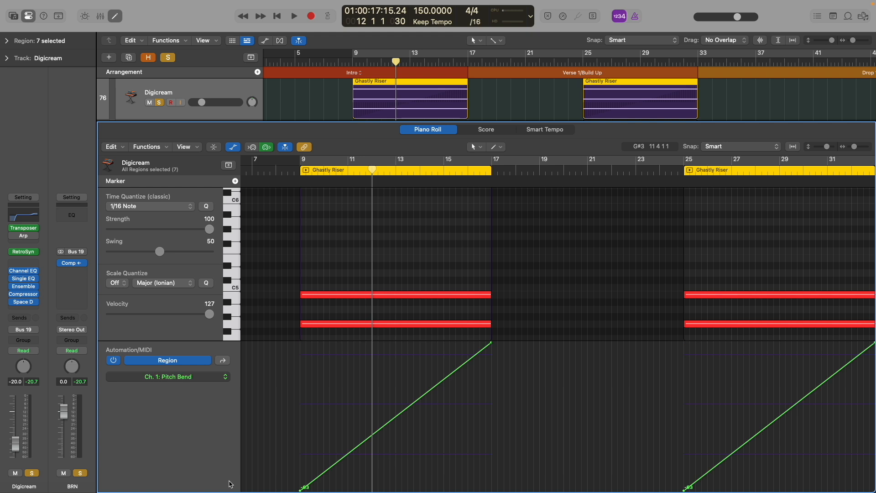
pyautogui.scroll(-2, 392, 420)
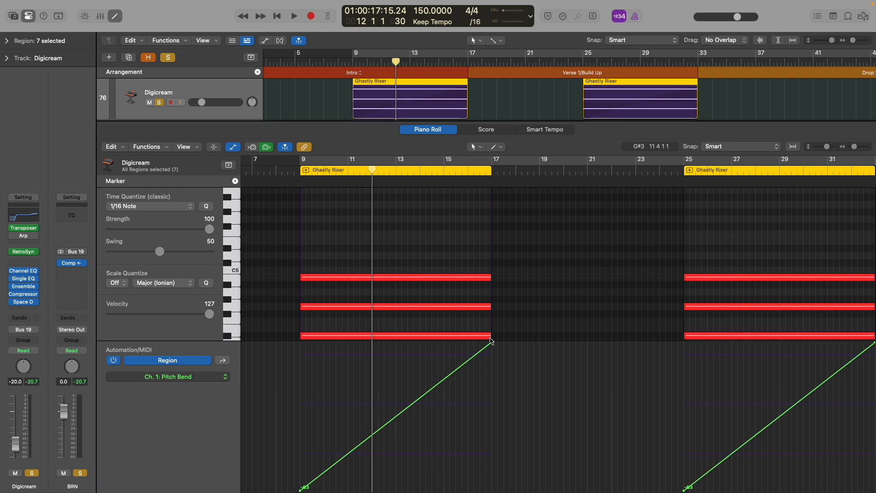
# - Open Digicream's Retro Synth, view the Bend range in its global settings, and close the plug-in
pyautogui.click(25, 254)
pyautogui.click(24, 254)
pyautogui.click(24, 254)
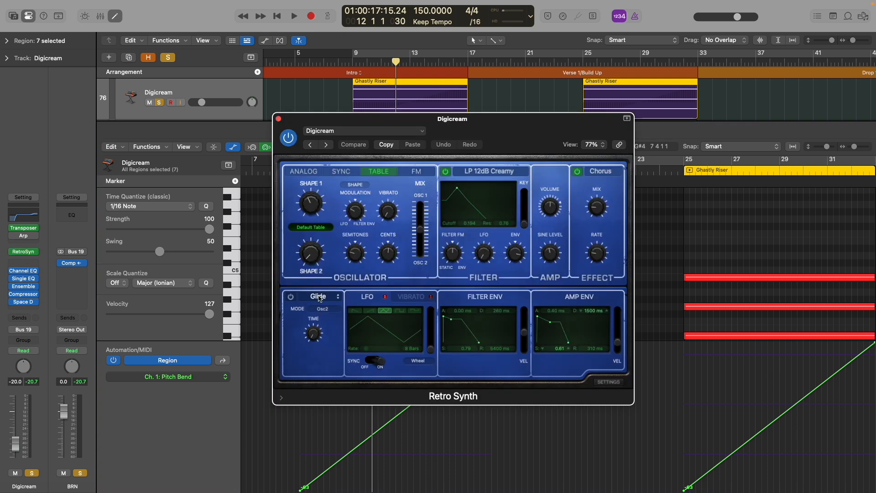
pyautogui.click(609, 383)
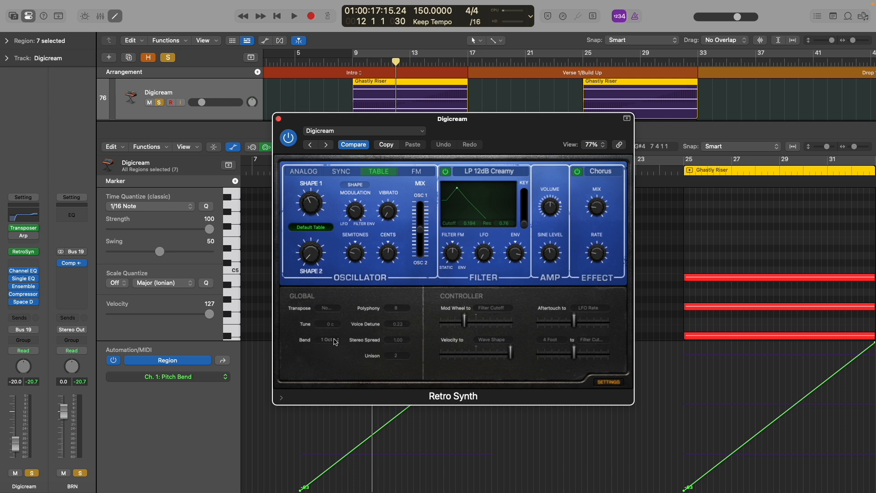
pyautogui.click(279, 119)
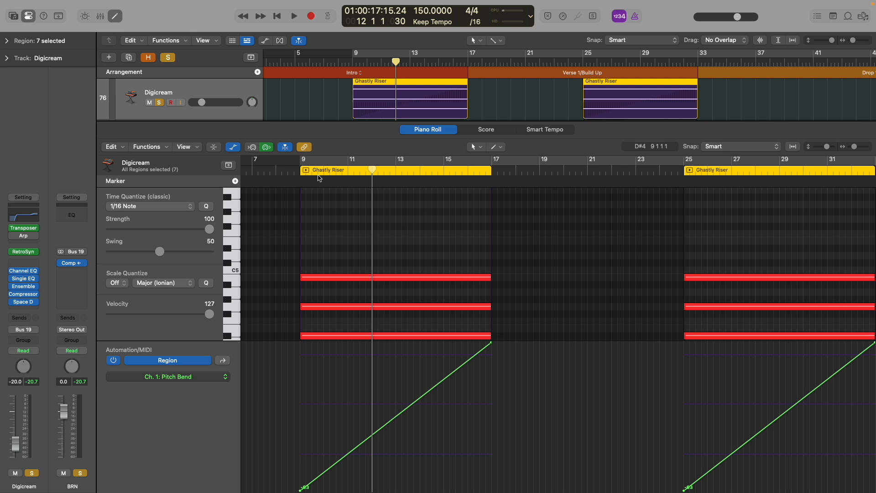
# - Play the Ghastly Riser pitch rise from the start of its region at bar 9, then stop playback
pyautogui.doubleClick(297, 172)
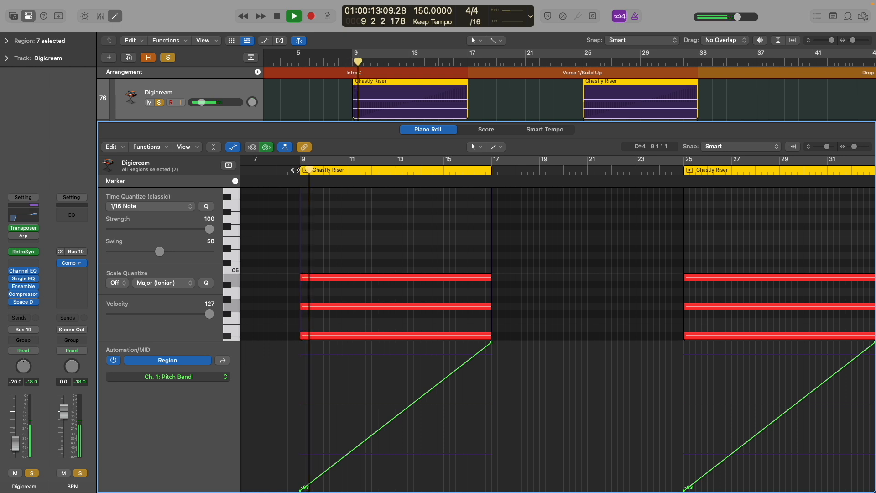
pyautogui.press('space')
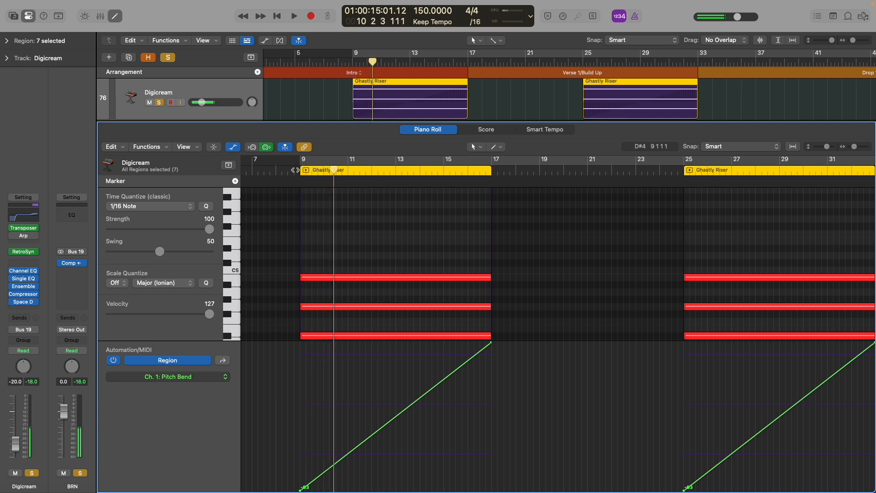
# - Close the Piano Roll and show the Loop Browser with its sound packs limited to My Loops
pyautogui.press('e')
pyautogui.scroll(-5, 415, 155)
pyautogui.scroll(3, 414, 155)
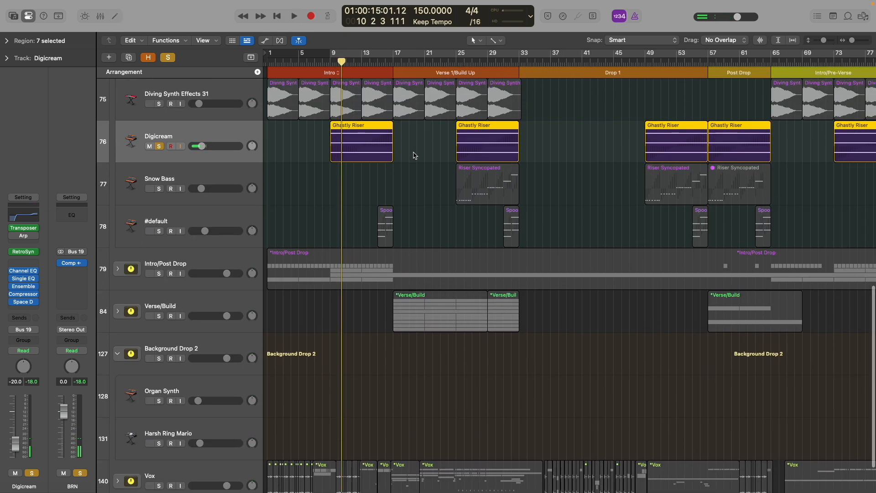
pyautogui.press('o')
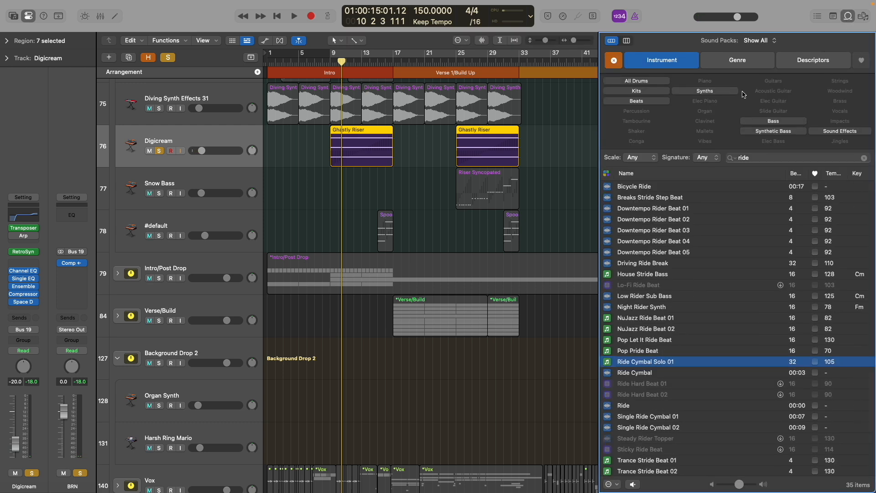
pyautogui.click(760, 43)
pyautogui.click(771, 58)
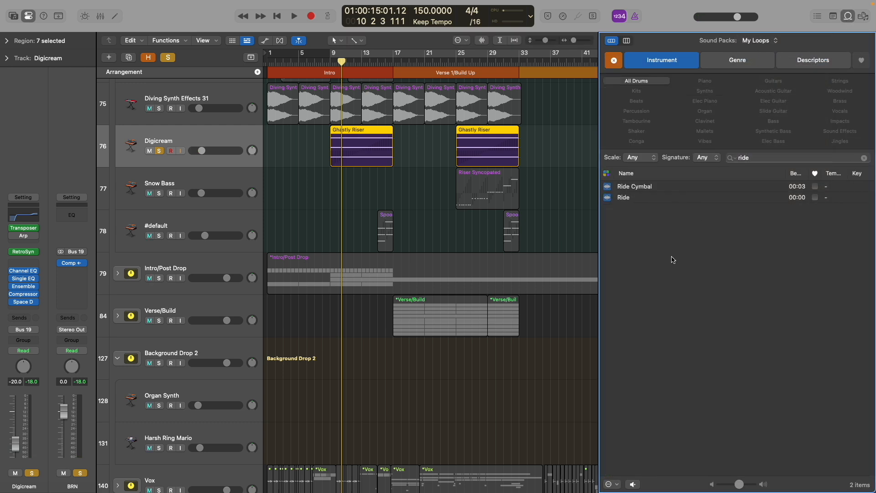
# - Replace the loop search text with "riser" to list the matching loops in My Loops
pyautogui.click(864, 158)
pyautogui.scroll(-5, 707, 320)
pyautogui.write('riser')
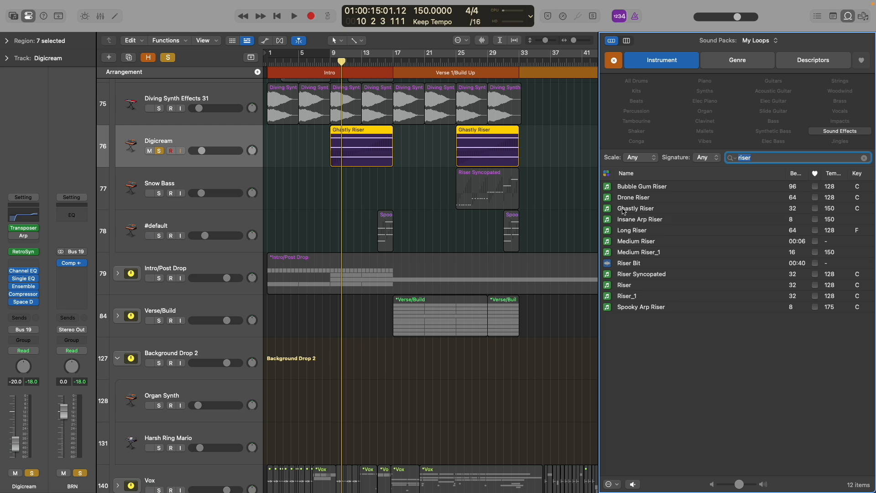
# - Solo Snow Bass instead of Digicream and audition its Riser Syncopated part from bar 25, then stop playback
pyautogui.click(160, 193)
pyautogui.click(160, 150)
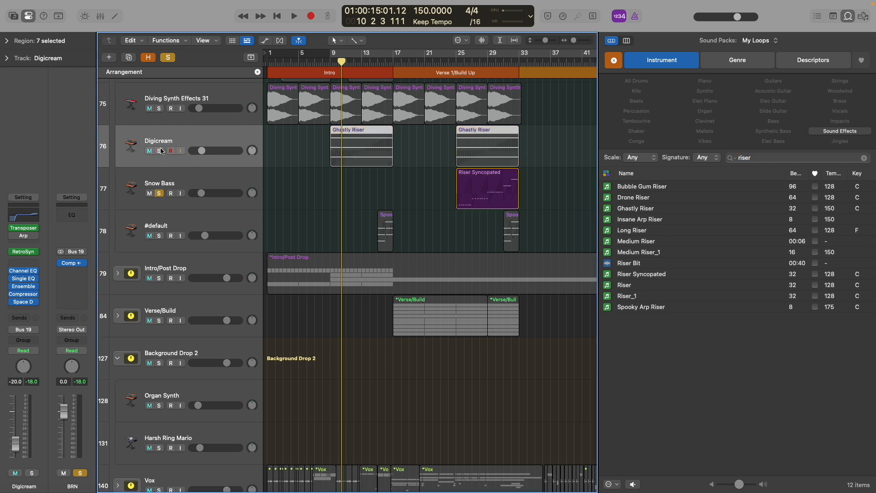
pyautogui.click(687, 275)
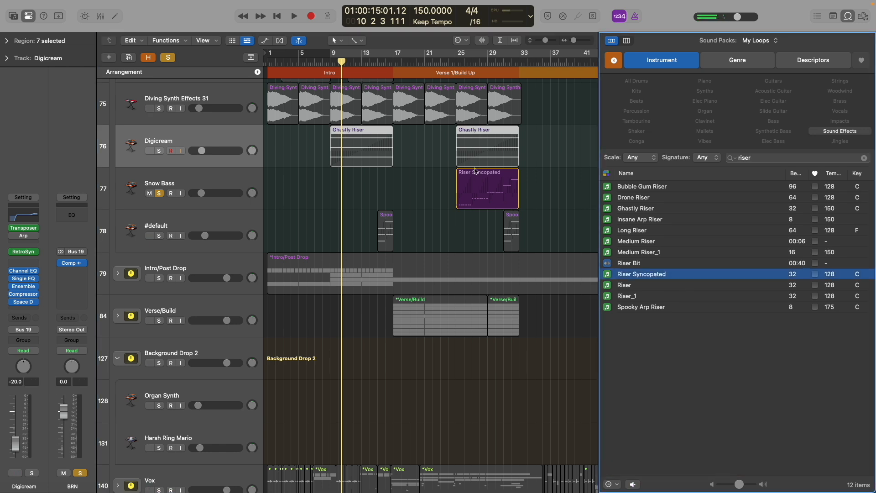
pyautogui.doubleClick(457, 60)
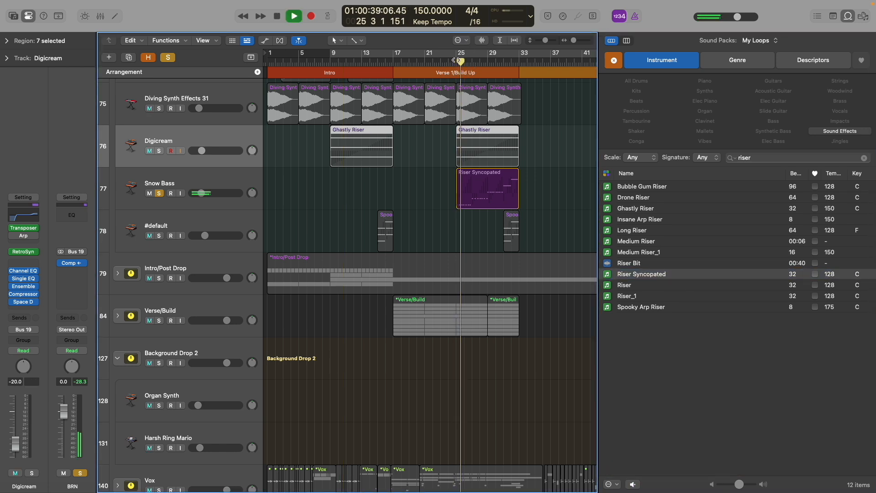
pyautogui.press('space')
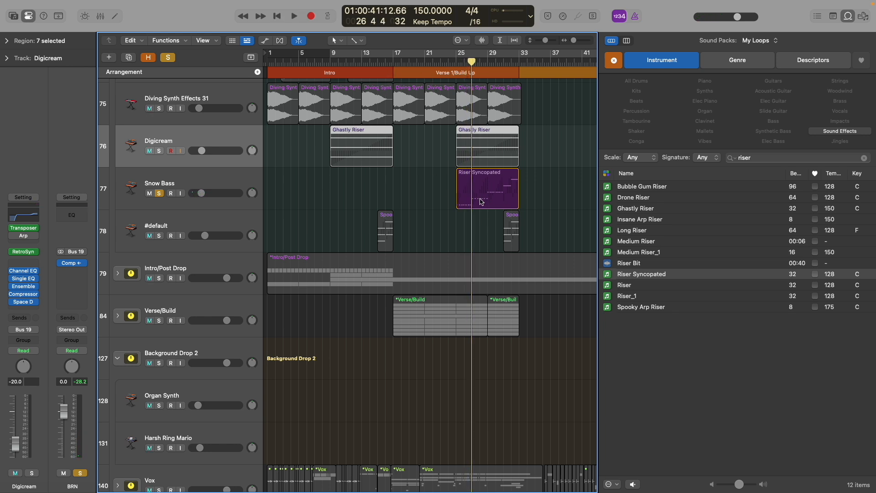
# - Solo the #default track instead of Snow Bass and place the playhead at bar 15, where its first Spooky Arp Riser region starts
pyautogui.click(159, 236)
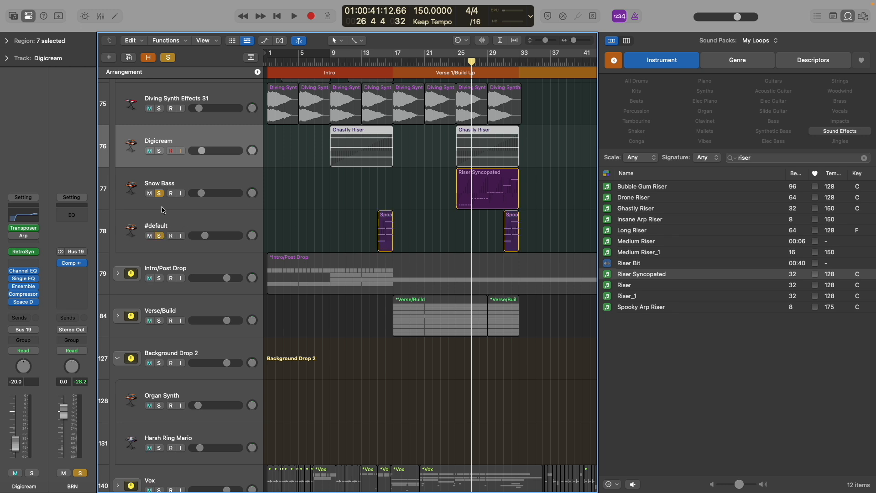
pyautogui.click(159, 193)
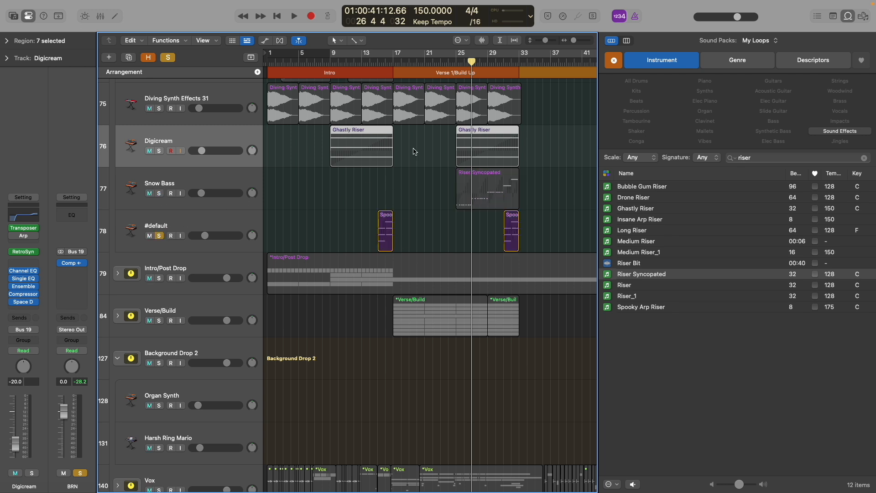
pyautogui.click(379, 63)
pyautogui.press('super+Right')
pyautogui.press('super+Right')
pyautogui.press('super+Right')
pyautogui.press('super+Right')
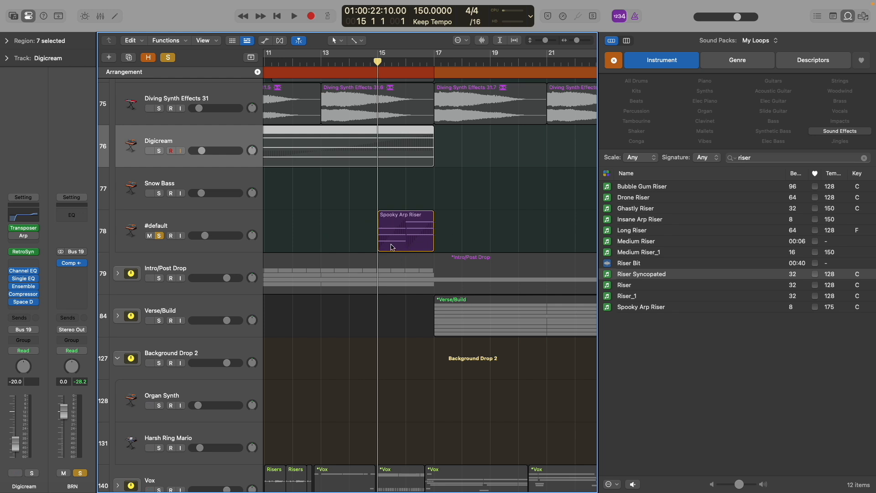
# - Open the #default track's Spooky Arp Riser regions in the Piano Roll and examine the notes and pitch bend curve at bar 111
pyautogui.click(201, 219)
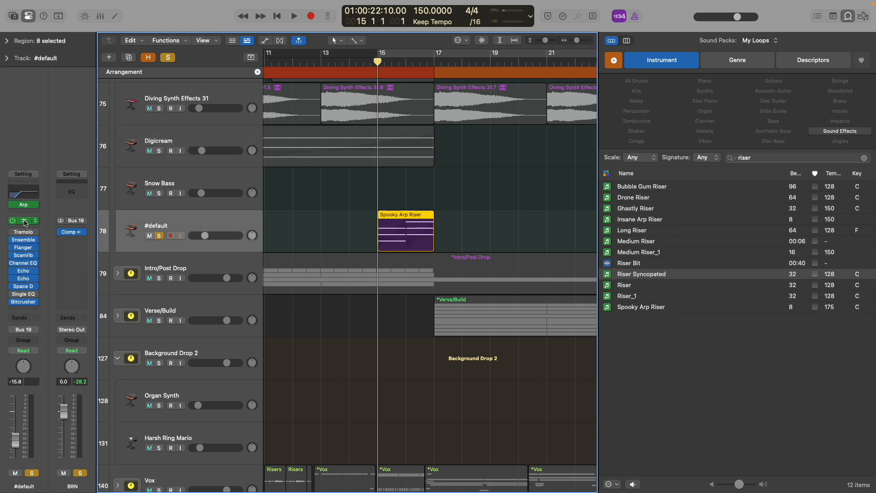
pyautogui.press('a')
pyautogui.doubleClick(407, 224)
pyautogui.scroll(-6, 419, 320)
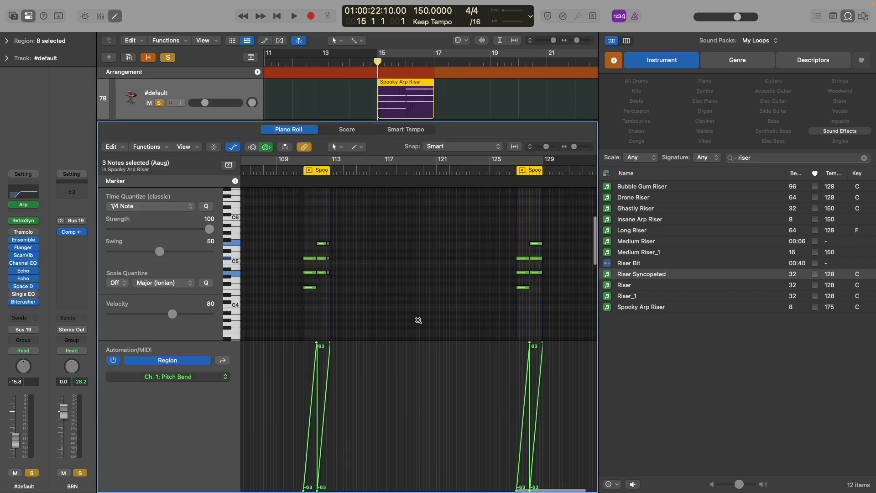
pyautogui.scroll(8, 350, 364)
pyautogui.hscroll(-3, 351, 363)
pyautogui.scroll(-3, 351, 364)
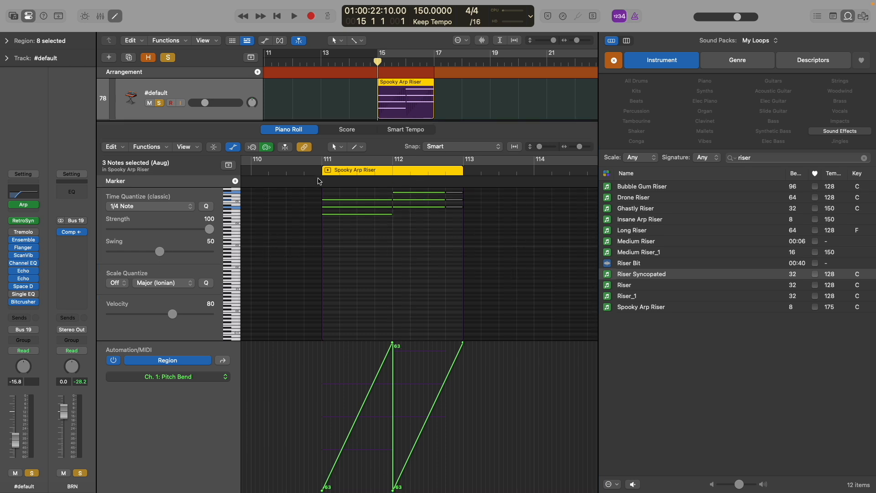
# - Play the Spooky Arp Riser region at bar 111, then view the #default track's Arpeggiator settings and close the plug-in
pyautogui.click(318, 181)
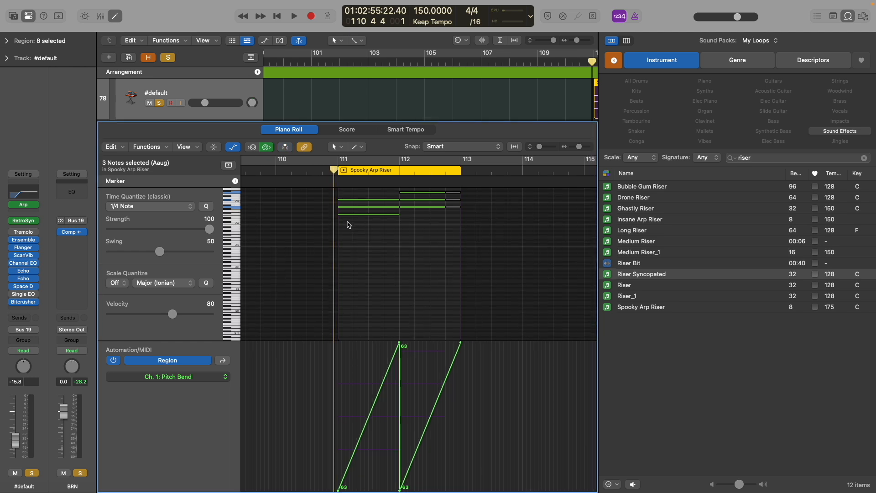
pyautogui.press('space')
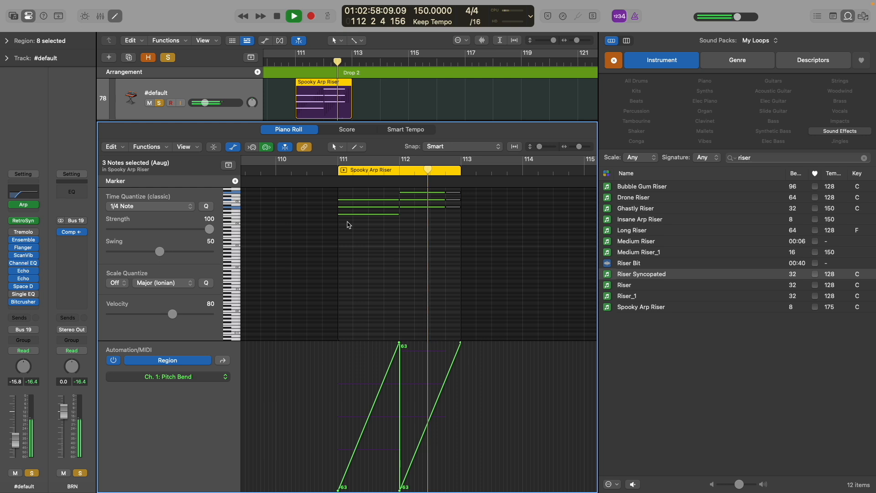
pyautogui.press('space')
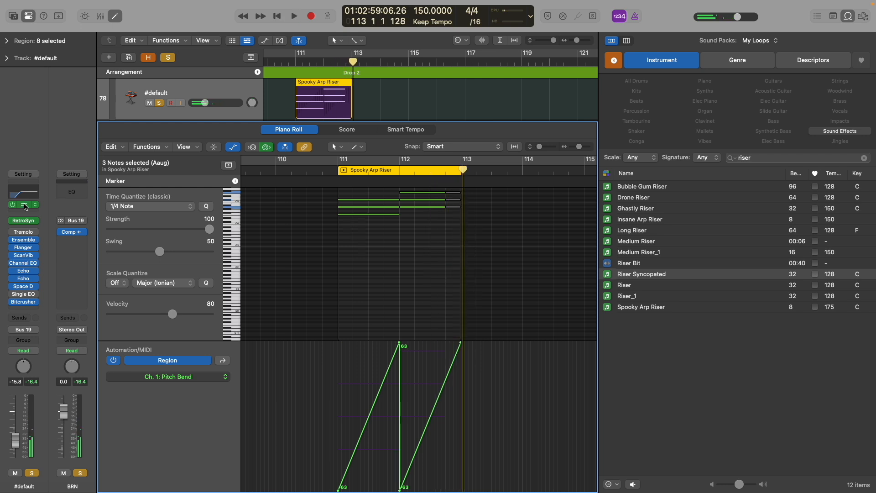
pyautogui.click(25, 206)
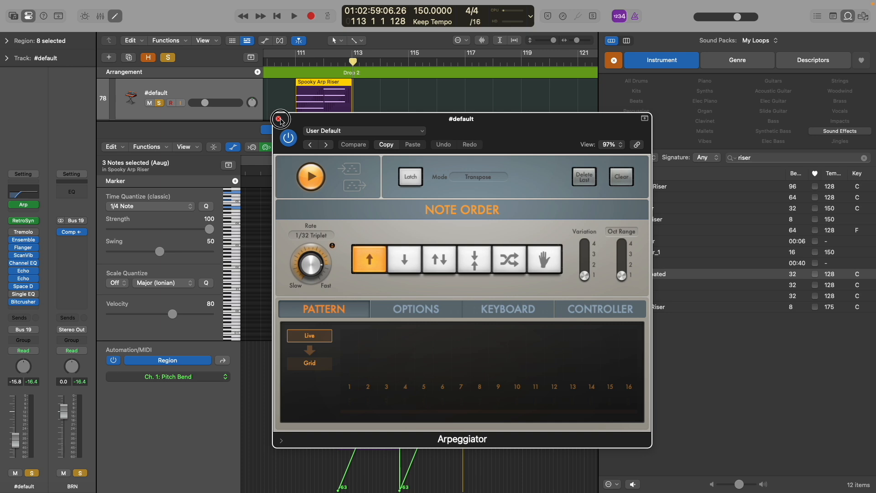
pyautogui.click(278, 118)
# - Close the Piano Roll and solo the Reverse Crash track in the BRN stack instead of #default
pyautogui.press('e')
pyautogui.hscroll(-5, 327, 206)
pyautogui.scroll(-10, 327, 207)
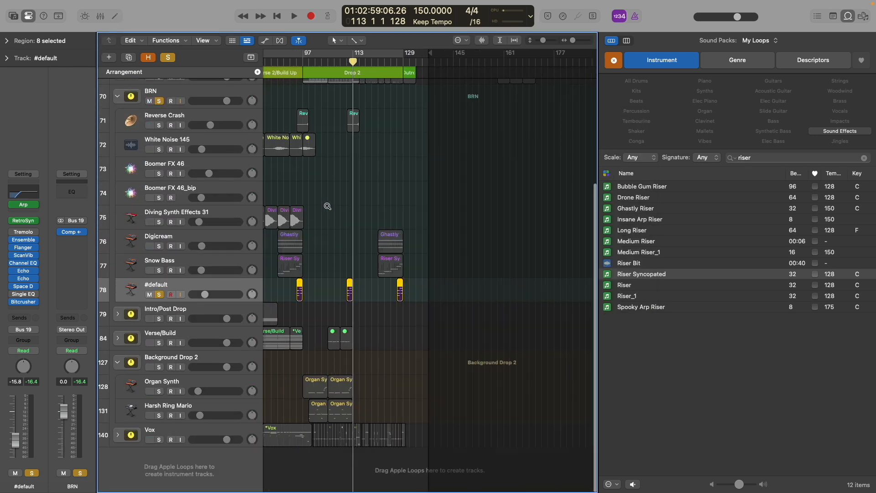
pyautogui.scroll(4, 327, 207)
pyautogui.hscroll(-4, 327, 207)
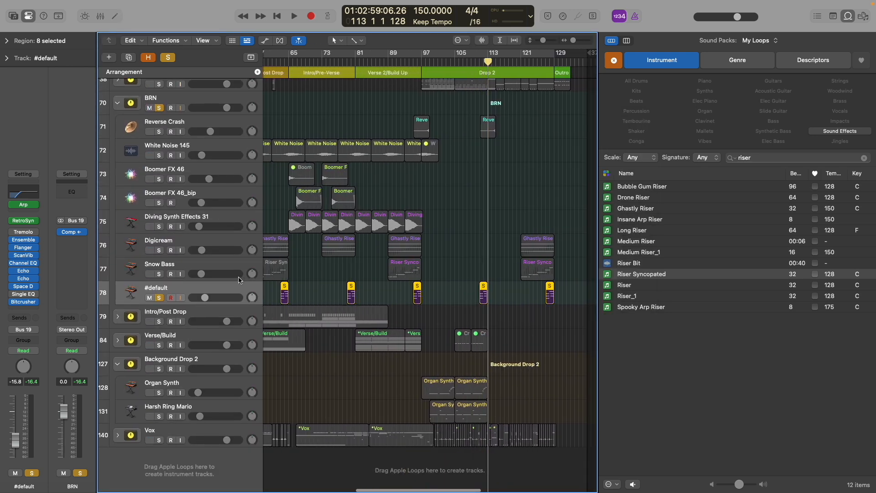
pyautogui.hscroll(-10, 342, 307)
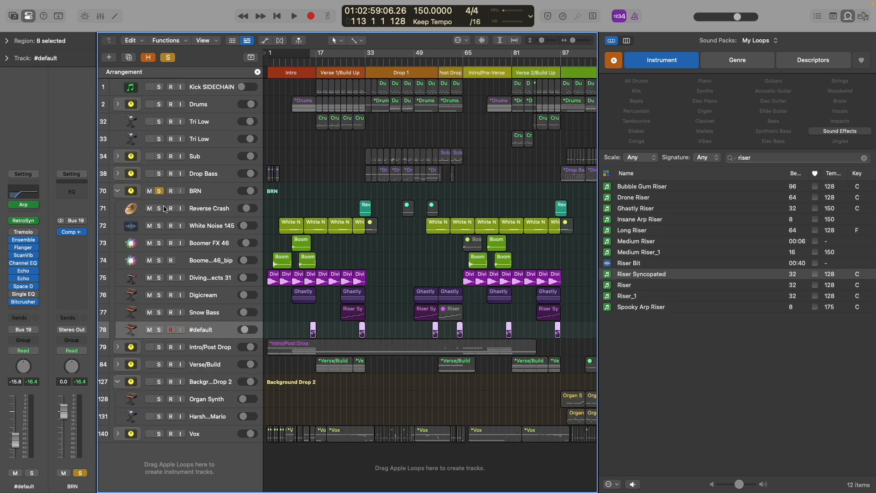
pyautogui.click(159, 209)
# - Select the Reverse Crash region at the end of Verse 1/Build Up and play it from bar 33, then stop playback
pyautogui.scroll(5, 381, 215)
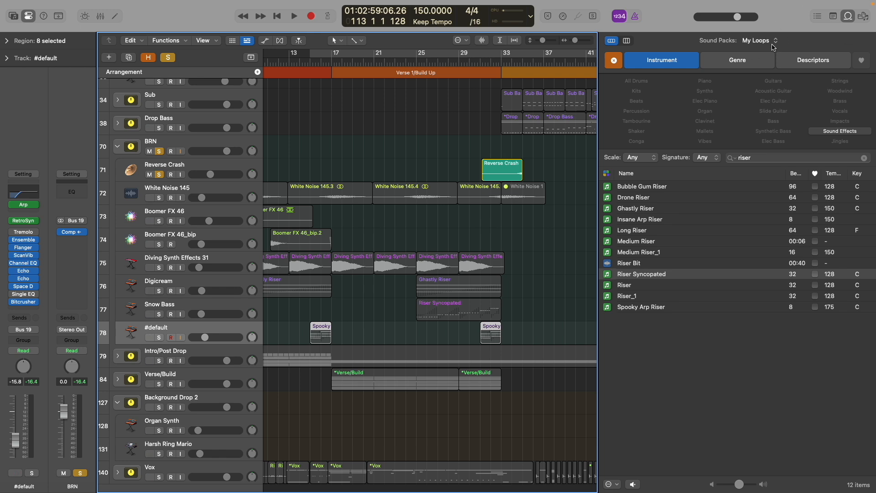
pyautogui.scroll(3, 498, 178)
pyautogui.scroll(2, 498, 178)
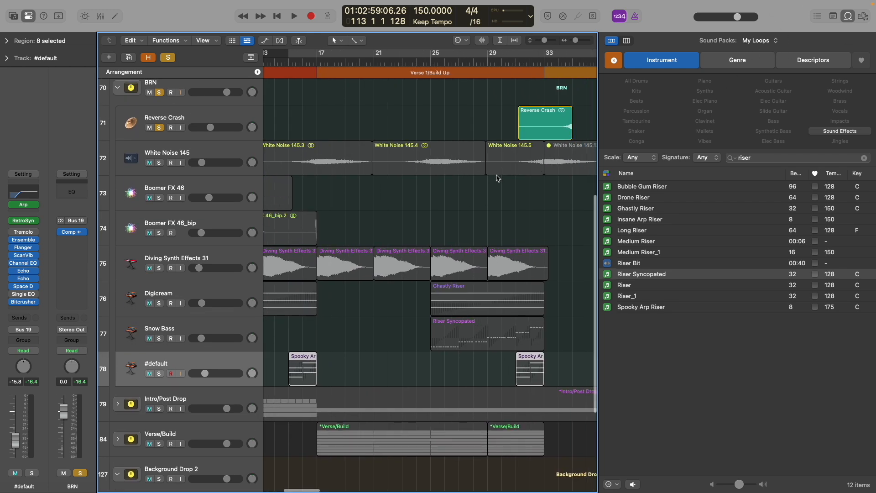
pyautogui.hscroll(3, 498, 178)
pyautogui.click(497, 125)
pyautogui.click(475, 61)
pyautogui.press('space')
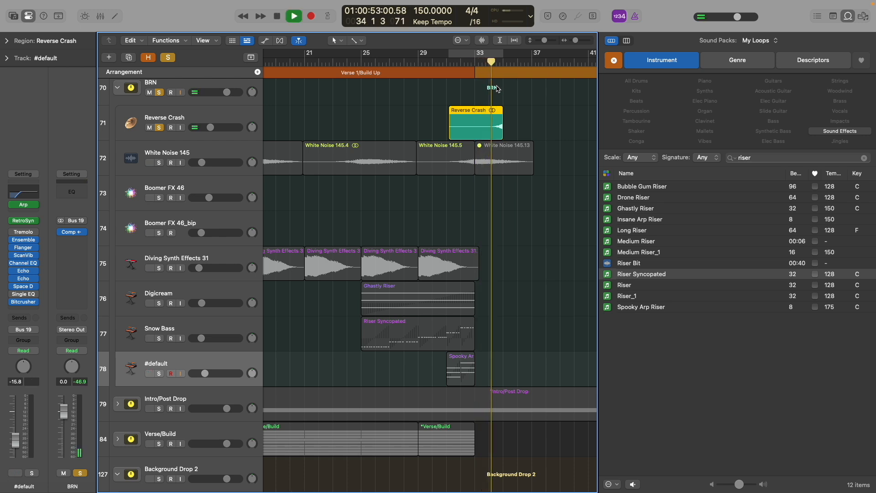
pyautogui.press('space')
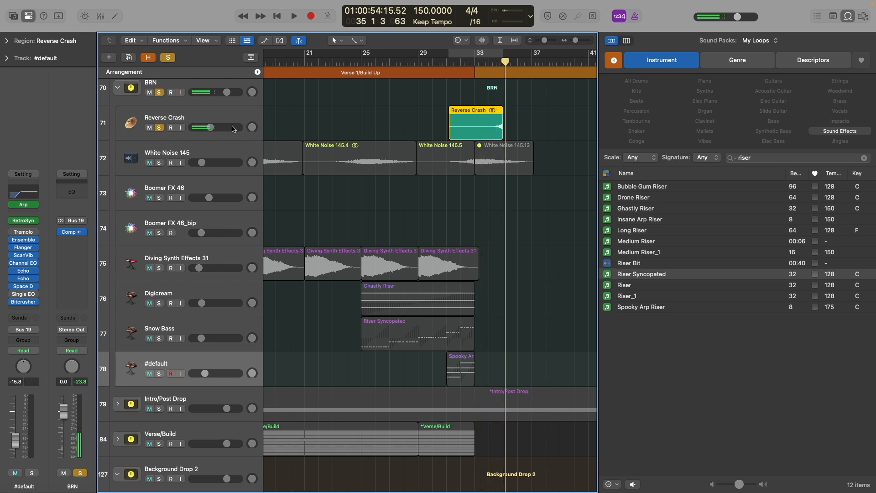
# - Turn off solo on the BRN stack and the Reverse Crash track
pyautogui.click(159, 92)
pyautogui.press('super+Left')
pyautogui.press('super+Left')
pyautogui.press('super+Left')
pyautogui.press('super+Up')
pyautogui.press('super+Up')
pyautogui.press('super+Up')
pyautogui.press('super+Up')
pyautogui.press('super+Up')
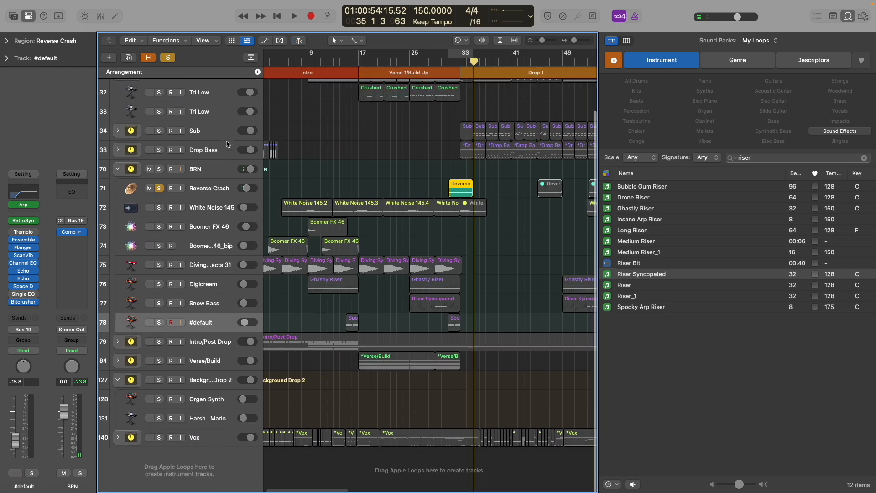
pyautogui.press('super+Up')
pyautogui.press('super+Up')
pyautogui.click(158, 198)
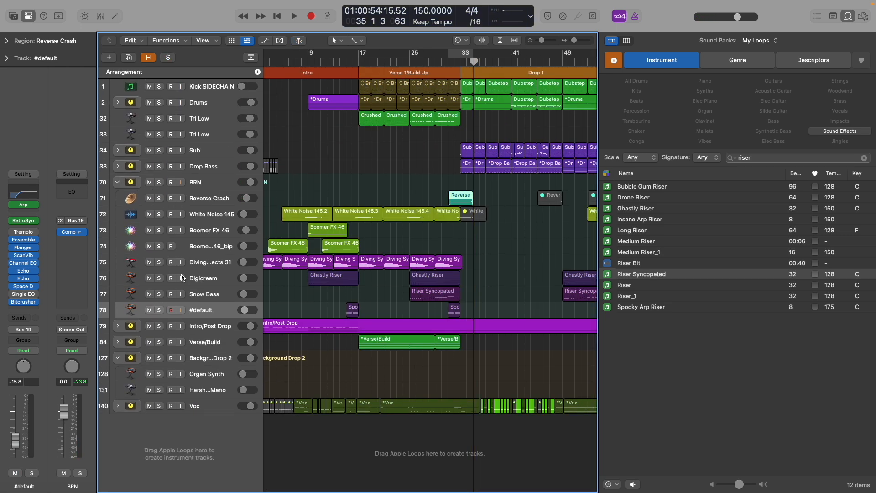
# - Collapse the BRN stack and select its main track in the full arrangement
pyautogui.click(211, 325)
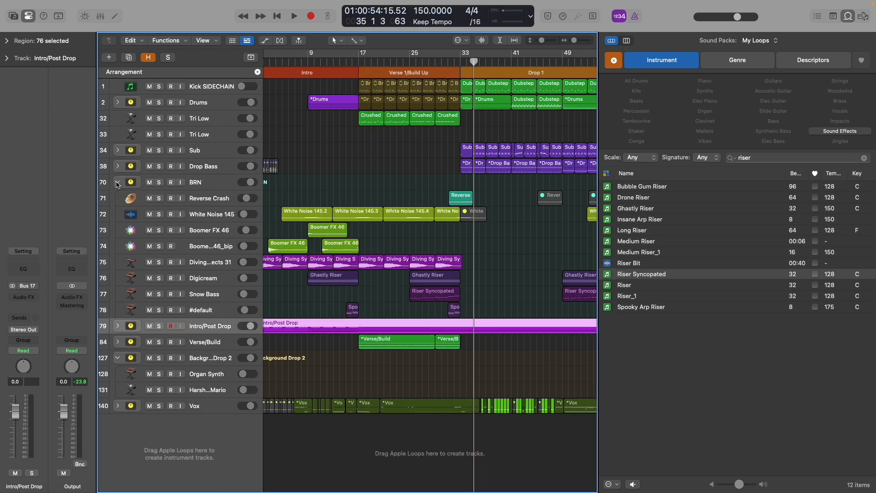
pyautogui.click(117, 183)
pyautogui.click(204, 184)
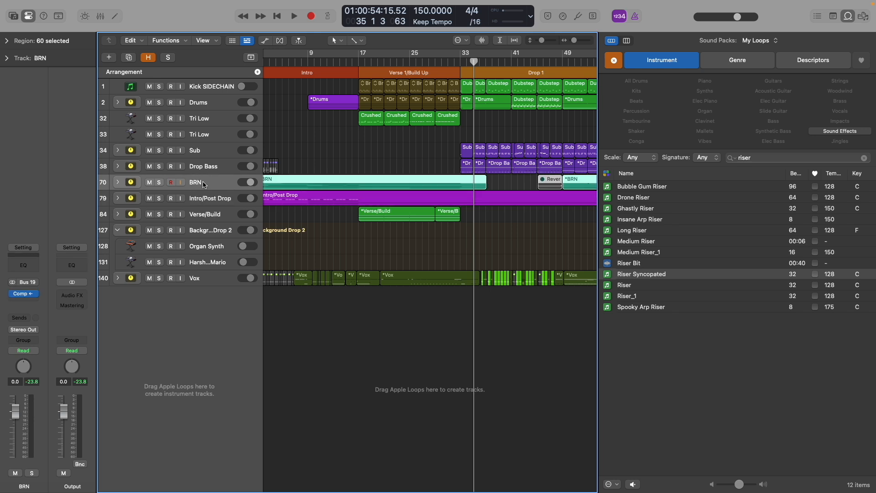
pyautogui.scroll(-5, 241, 198)
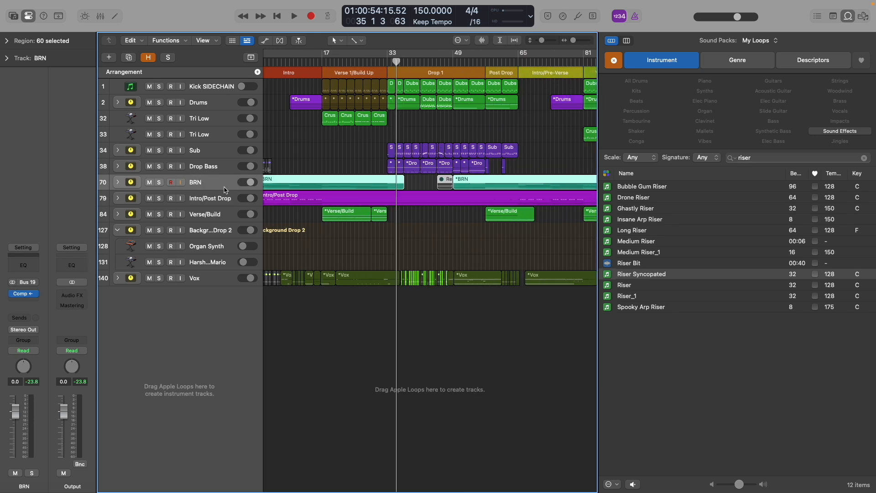
pyautogui.hscroll(-2, 241, 198)
pyautogui.scroll(3, 219, 188)
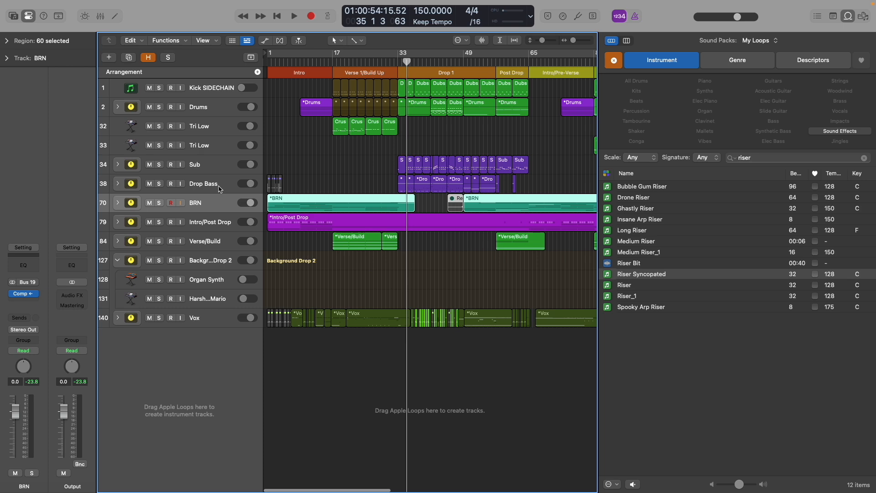
# - Select the Vox stack and expand it to show its vocal tracks
pyautogui.click(204, 349)
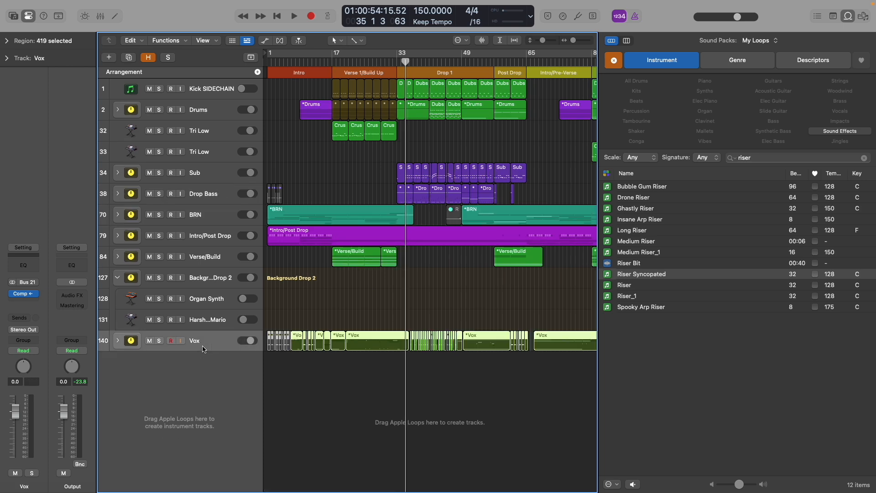
pyautogui.click(117, 340)
pyautogui.scroll(3, 257, 378)
pyautogui.scroll(3, 256, 377)
pyautogui.scroll(3, 257, 377)
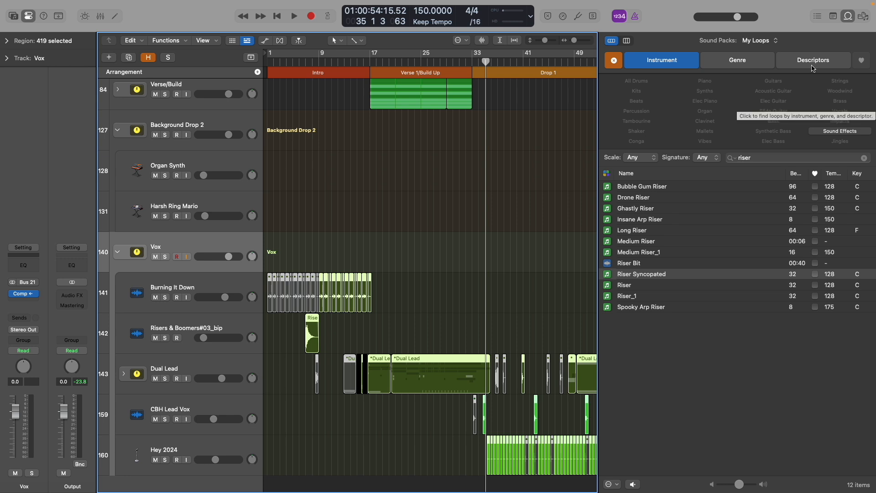
# - Hide the Loop Browser and solo the Burning It Down vocal track
pyautogui.click(847, 16)
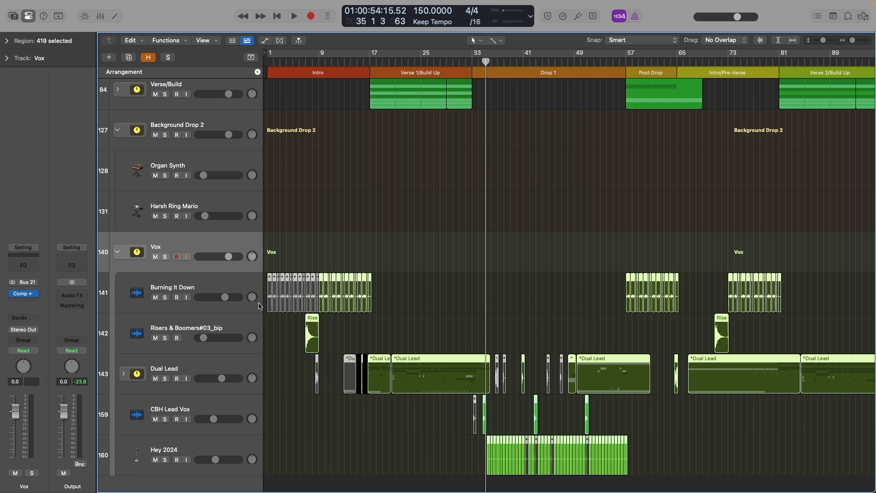
pyautogui.click(165, 297)
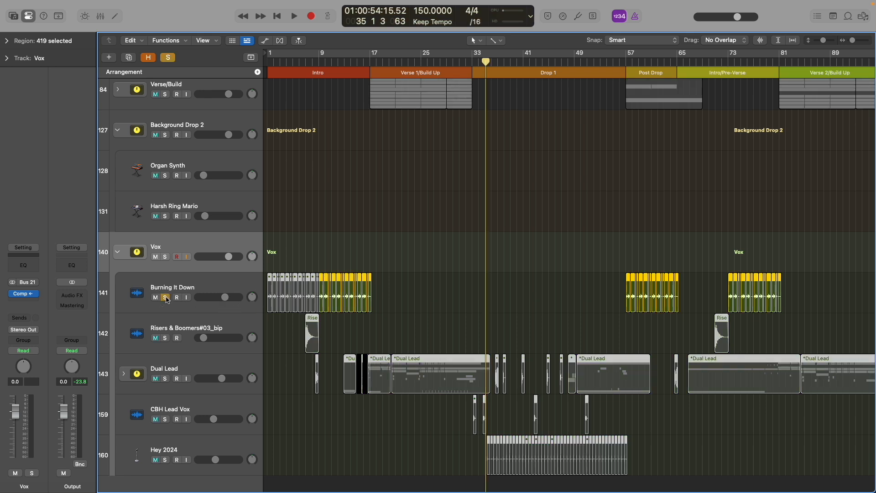
# - Play the soloed Burning It Down vocal from bar 9 for a few seconds and stop playback
pyautogui.click(322, 61)
pyautogui.press('space')
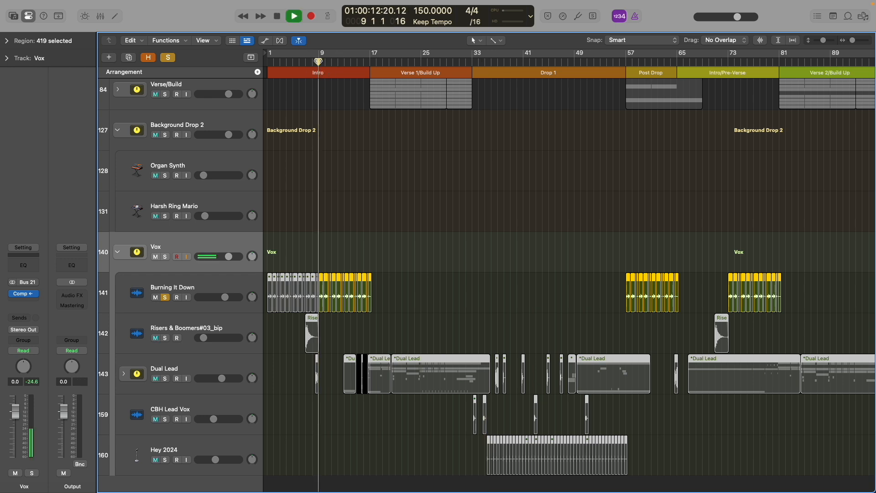
pyautogui.press('space')
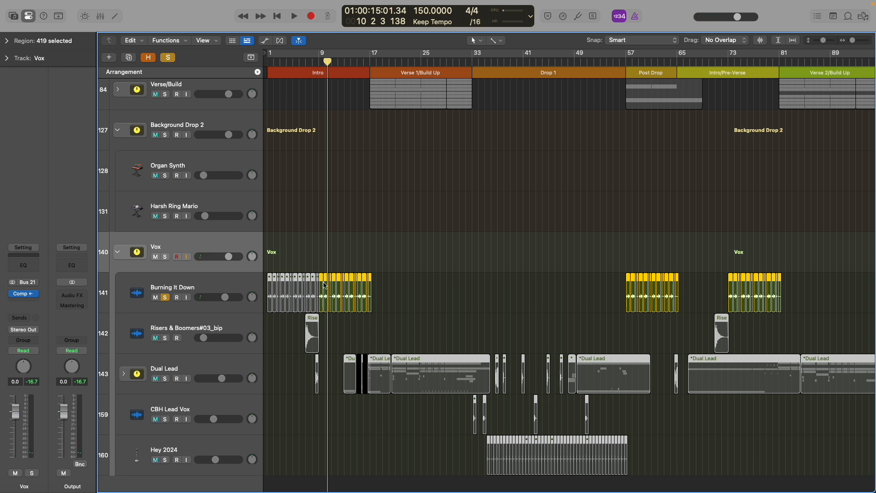
# - Select the Burning It Down track and check the Transpose setting in its region parameters
pyautogui.scroll(5, 399, 287)
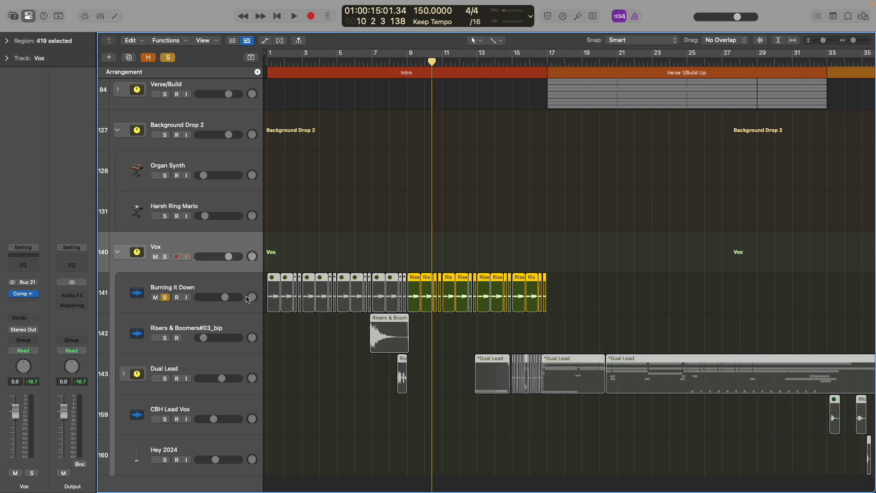
pyautogui.click(226, 287)
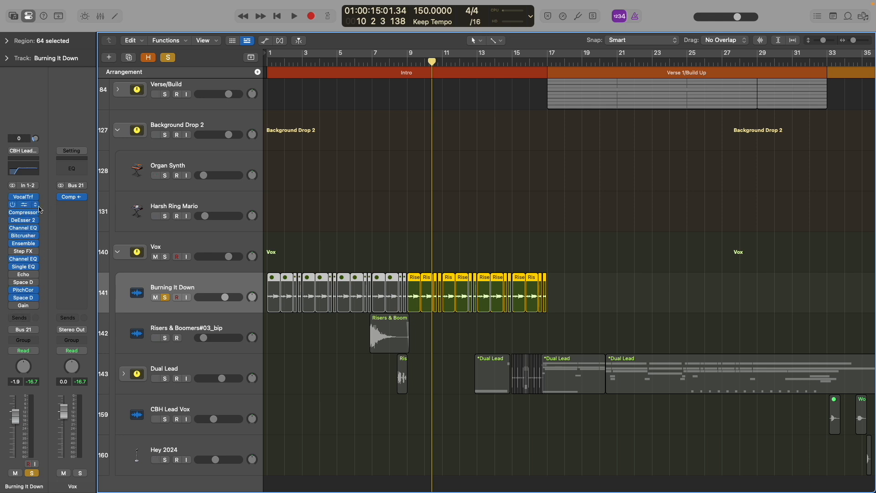
pyautogui.click(6, 41)
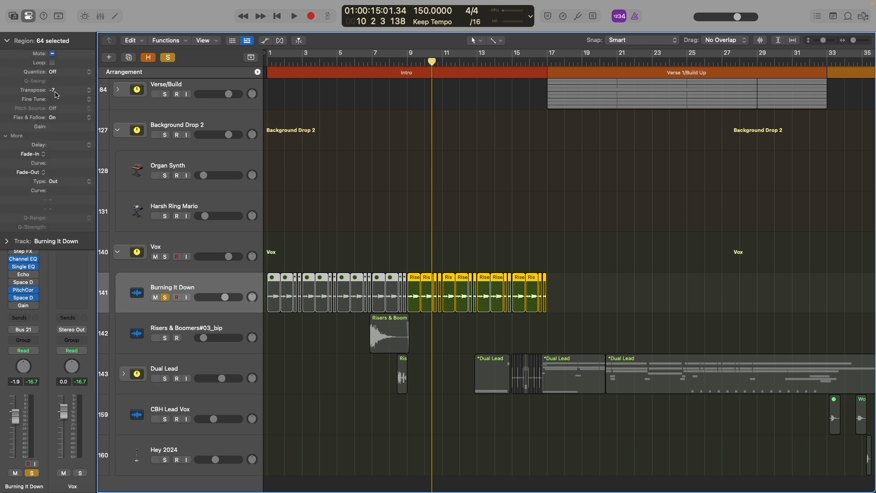
pyautogui.click(6, 41)
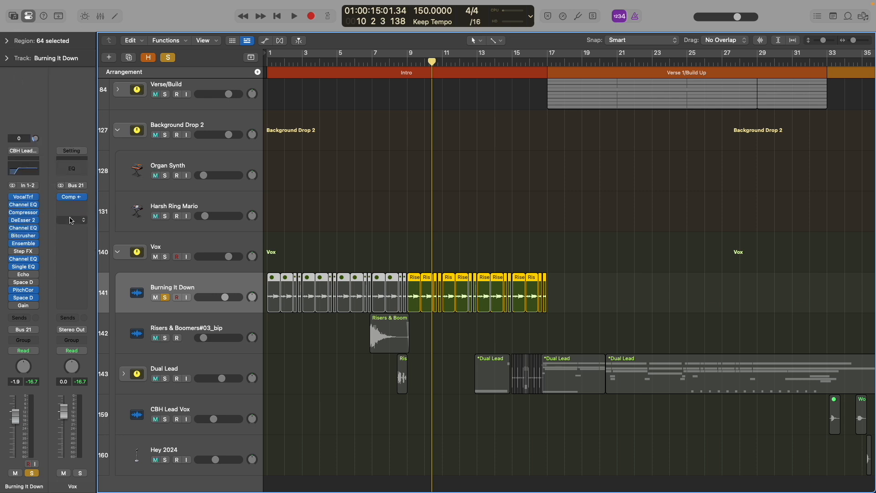
# - Inspect the Vocal Transformer and the first two Channel EQ plug-ins on the Burning It Down track, closing each one
pyautogui.click(24, 197)
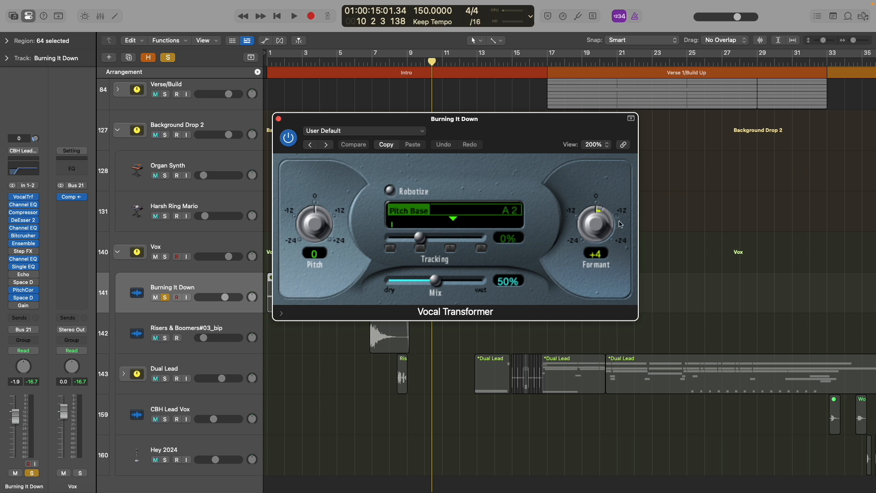
pyautogui.click(279, 119)
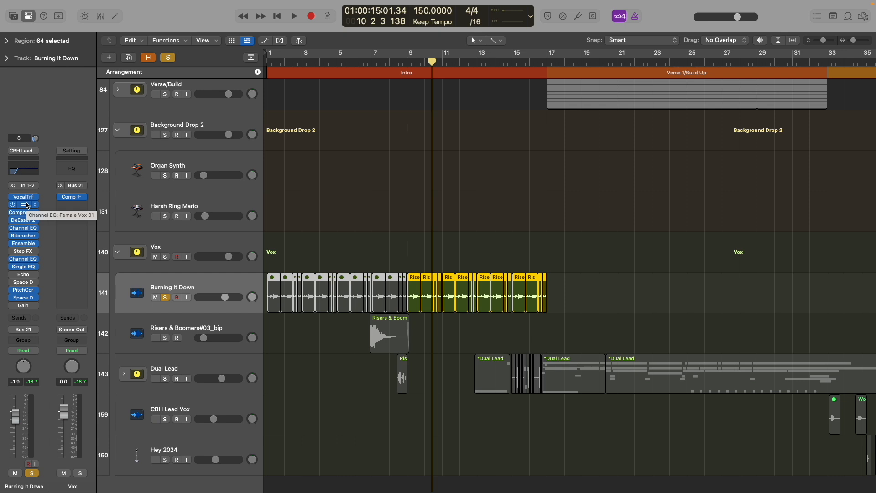
pyautogui.click(27, 205)
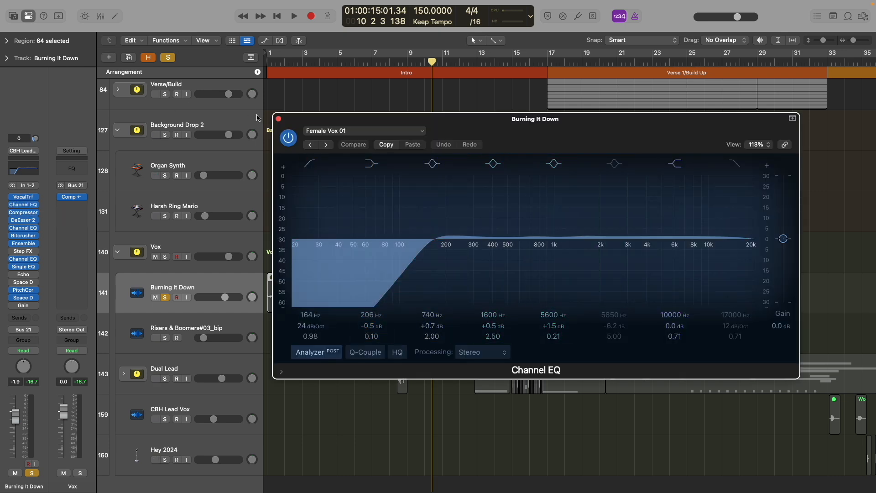
pyautogui.click(279, 119)
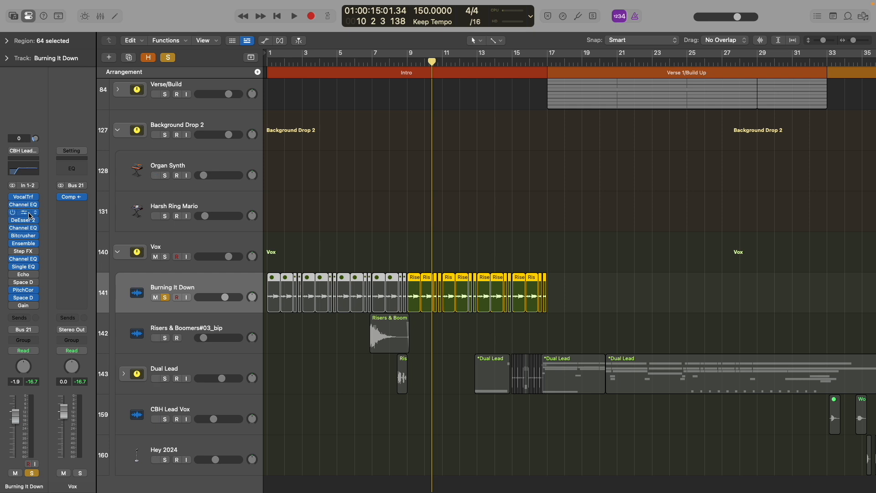
pyautogui.click(26, 228)
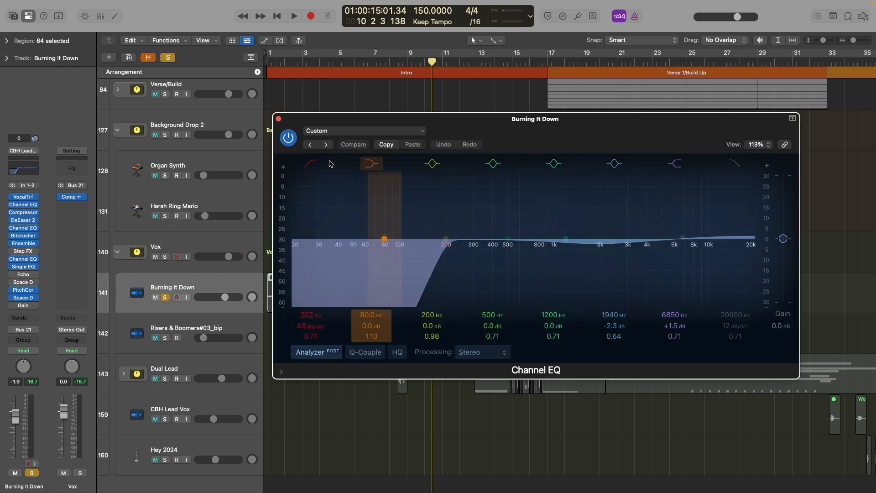
pyautogui.click(278, 119)
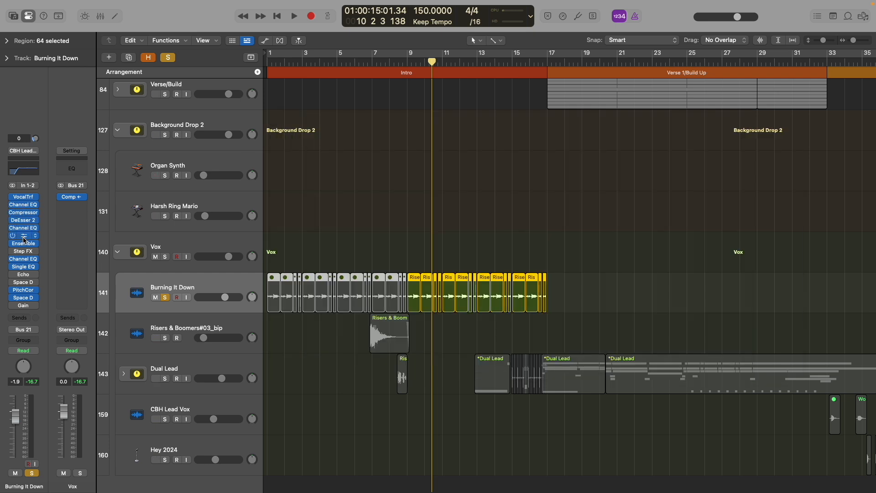
# - Inspect the Bitcrusher, Ensemble and third Channel EQ plug-ins on the Burning It Down track
pyautogui.click(25, 236)
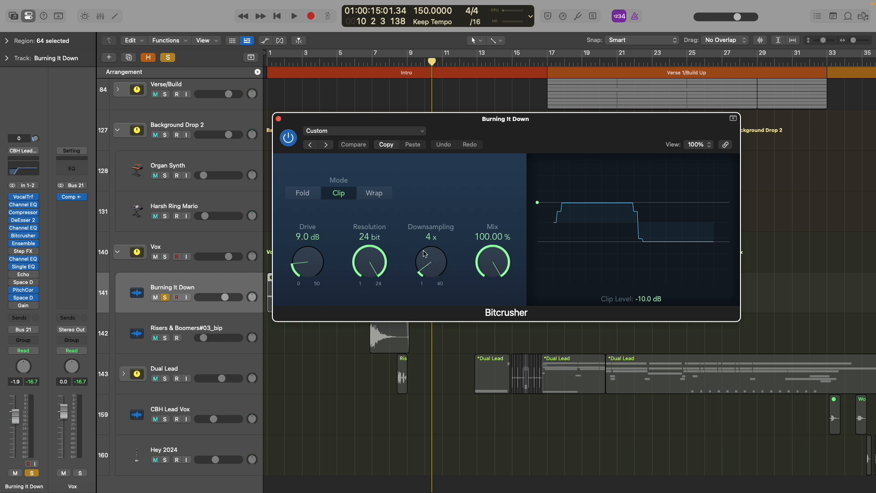
pyautogui.click(279, 120)
pyautogui.click(24, 244)
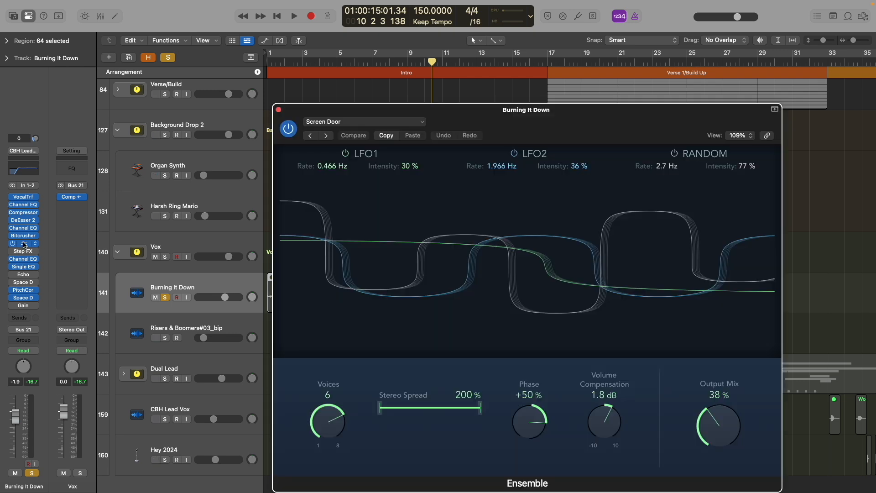
pyautogui.click(278, 109)
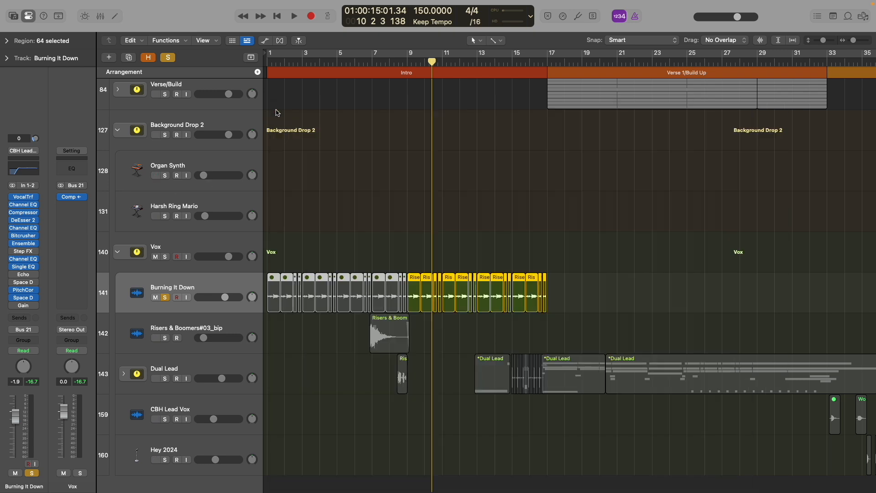
pyautogui.click(31, 259)
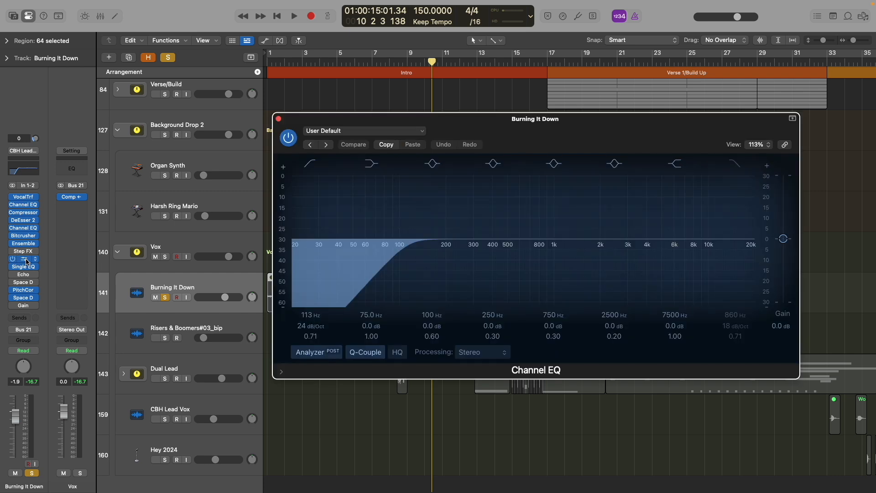
pyautogui.click(278, 119)
# - Inspect the Single Band EQ on Burning It Down and show the track automation to examine its Frequency parameter
pyautogui.click(23, 266)
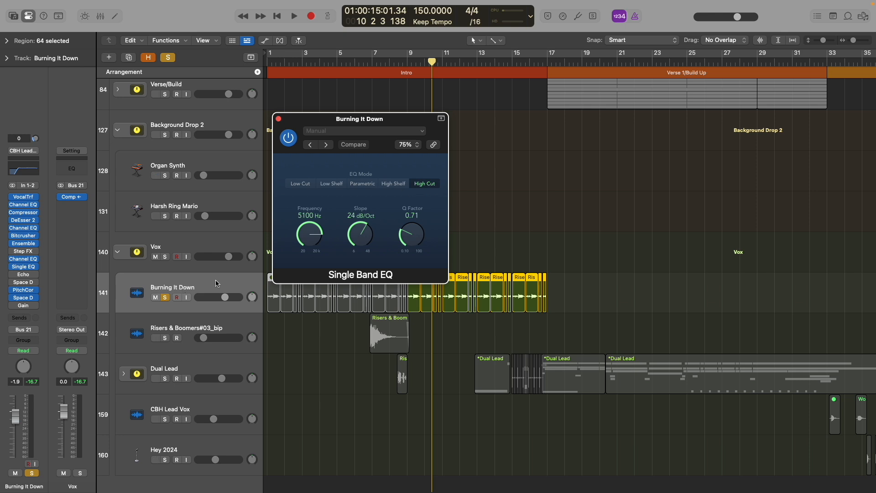
pyautogui.press('a')
pyautogui.click(221, 306)
pyautogui.click(213, 304)
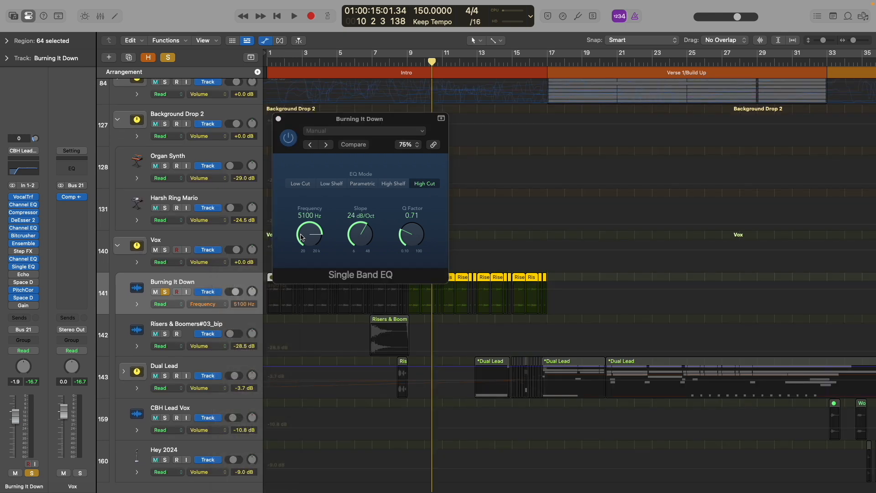
pyautogui.click(278, 120)
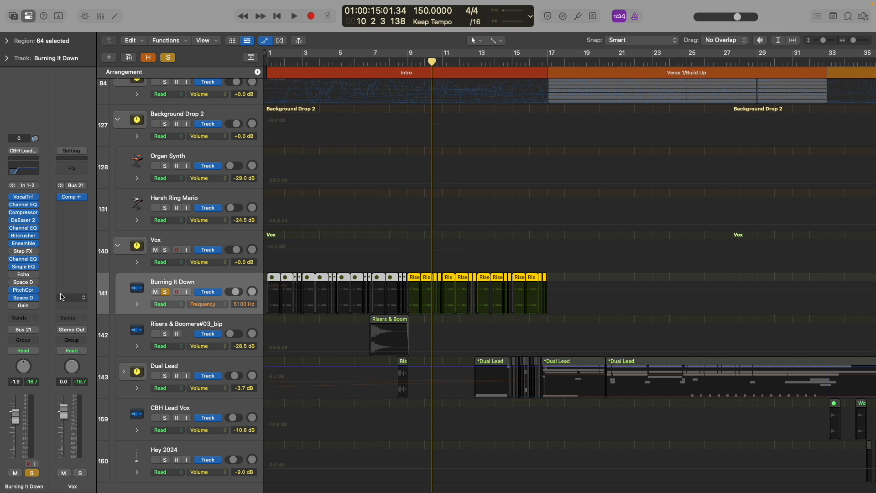
# - Inspect the Pitch Correction and active Space Designer plug-ins on the Burning It Down track
pyautogui.click(26, 292)
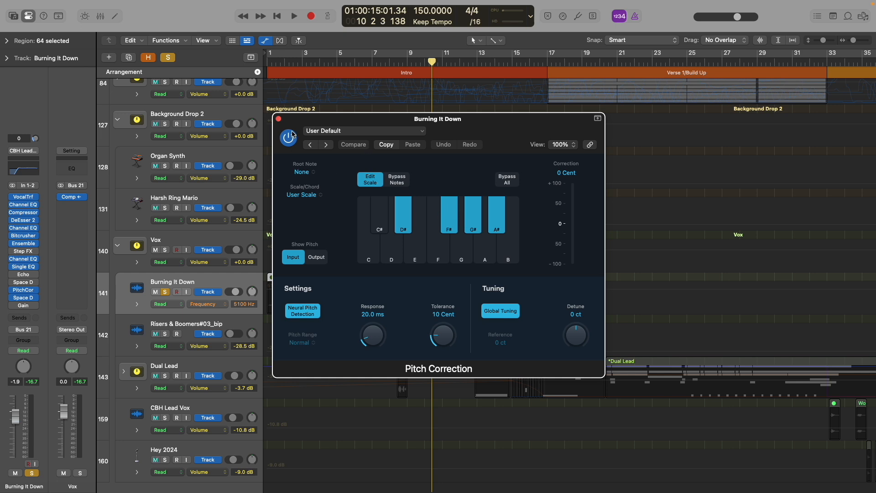
pyautogui.click(278, 118)
pyautogui.click(25, 299)
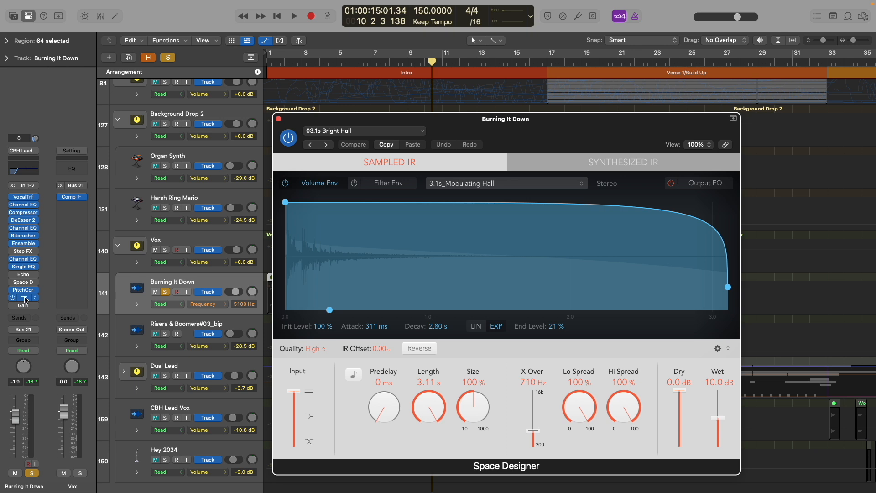
pyautogui.click(278, 119)
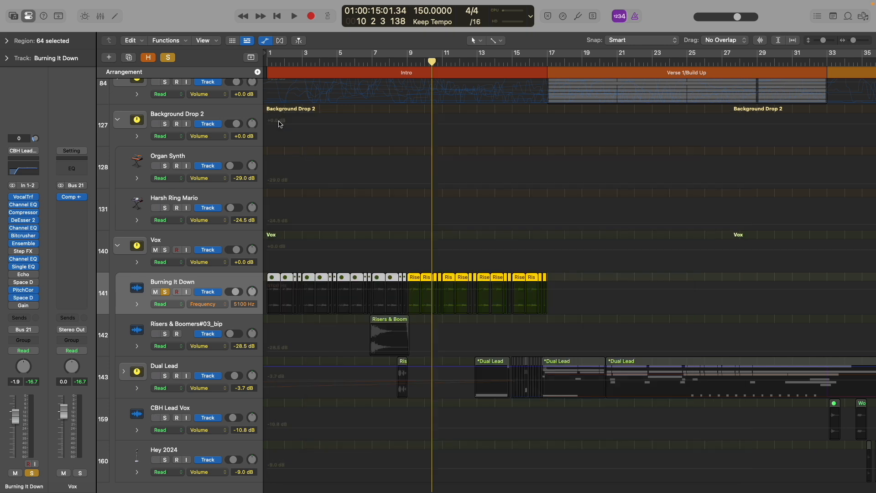
# - Hide the track automation and turn off solo on the Burning It Down track
pyautogui.press('a')
pyautogui.scroll(-6, 345, 329)
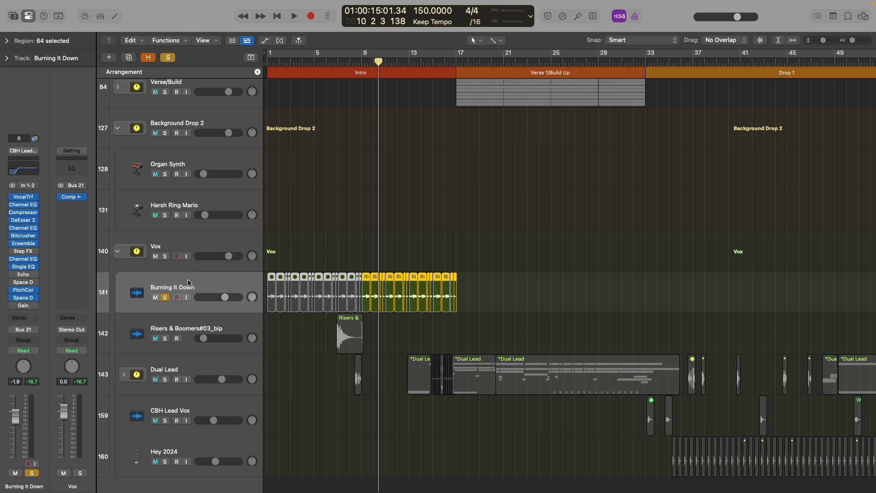
pyautogui.click(165, 297)
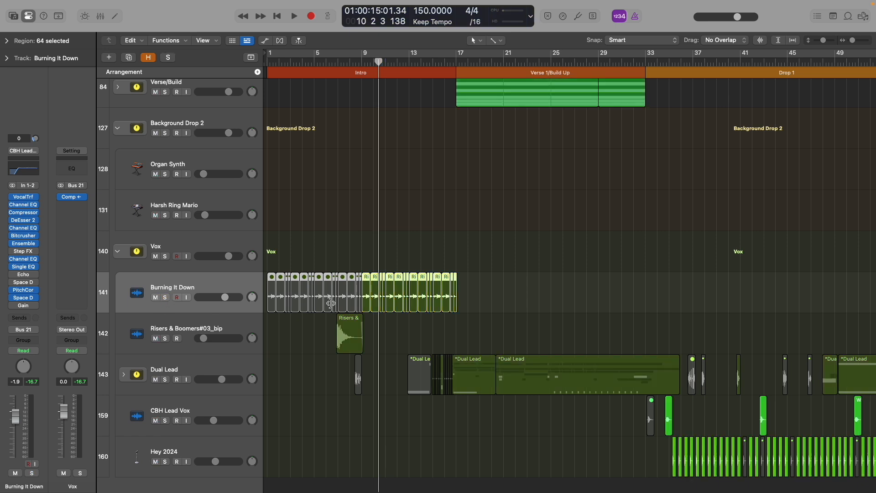
# - Expand the Drums stack and solo its intro Paris House Remix and Smash tracks (19 and 20)
pyautogui.scroll(-3, 278, 290)
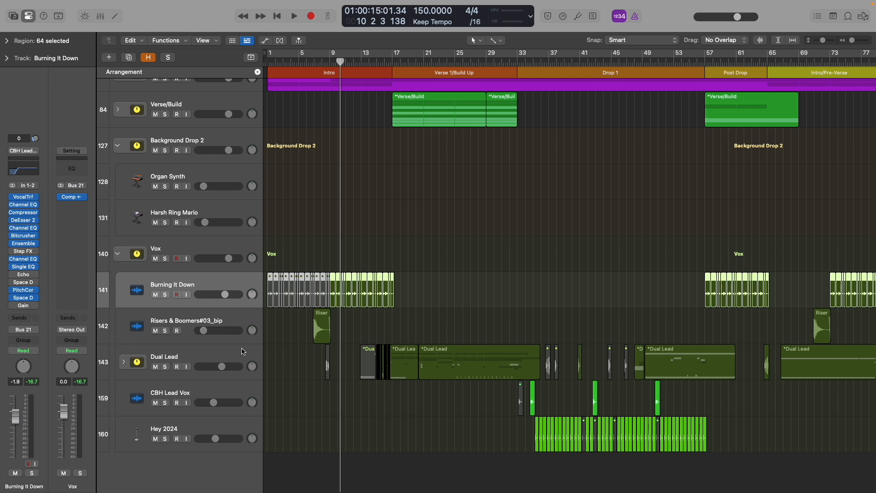
pyautogui.press('z')
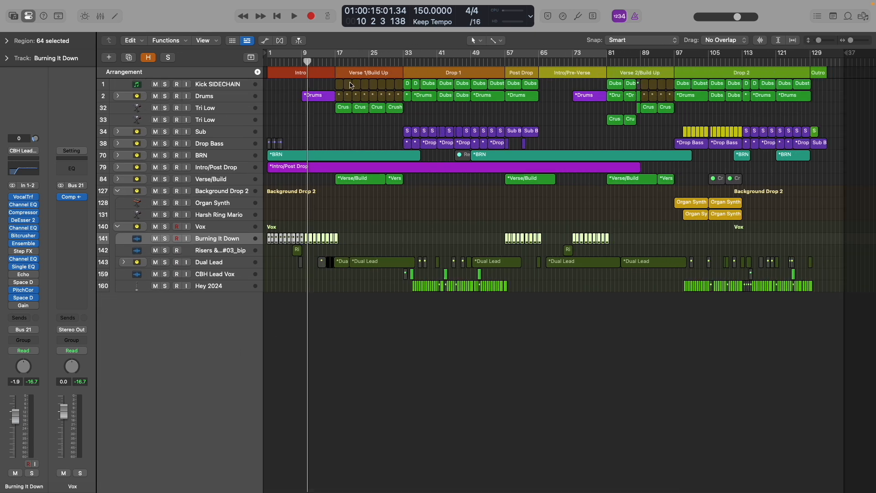
pyautogui.click(118, 96)
pyautogui.scroll(10, 314, 133)
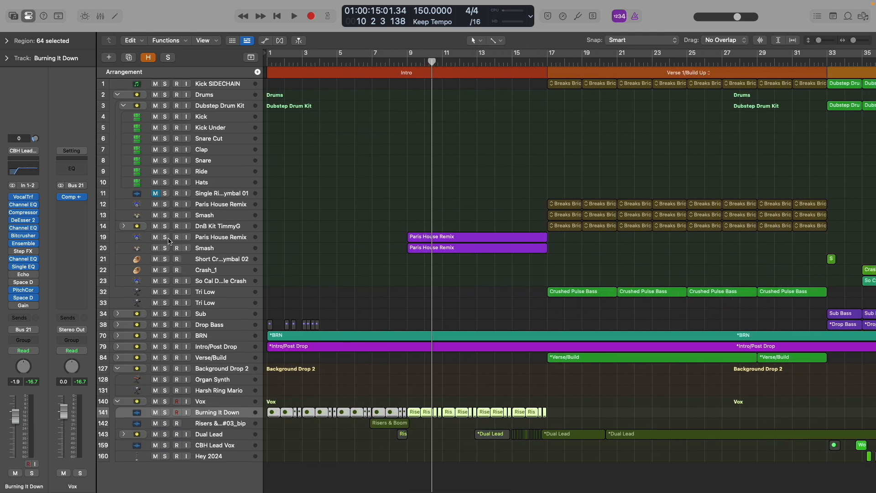
pyautogui.click(165, 237)
pyautogui.click(165, 248)
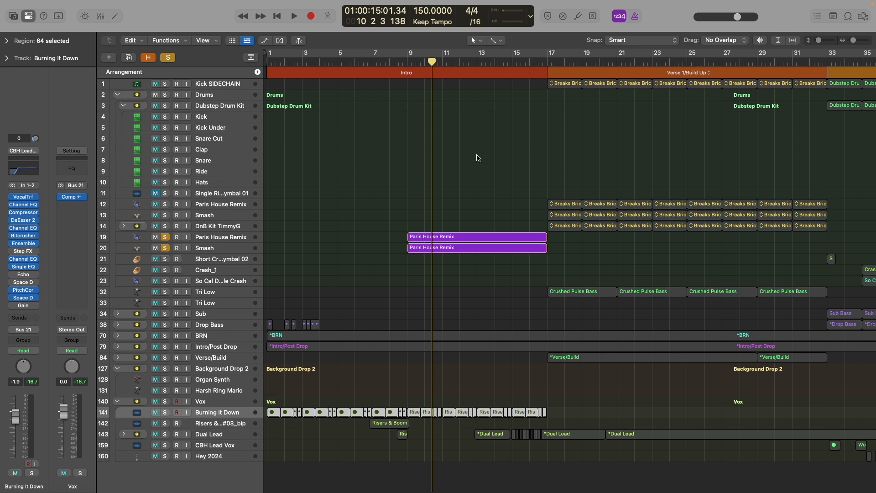
# - Play the intro drums from bar 9, clear all solos during playback to hear the full mix, and stop
pyautogui.doubleClick(407, 65)
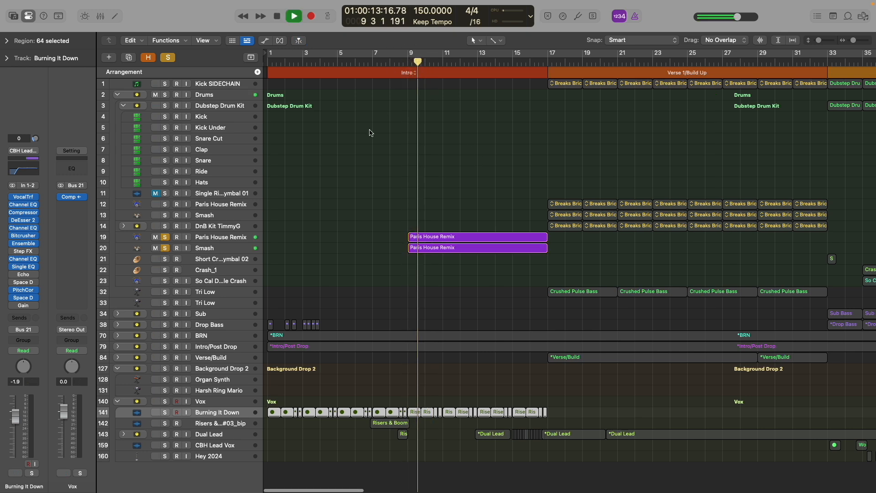
pyautogui.scroll(-3, 370, 133)
pyautogui.click(168, 58)
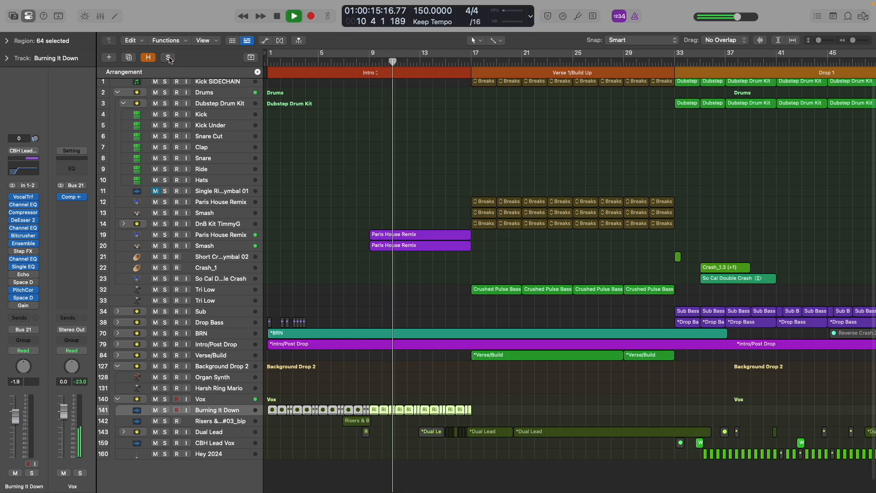
pyautogui.scroll(-3, 388, 153)
pyautogui.scroll(-2, 387, 154)
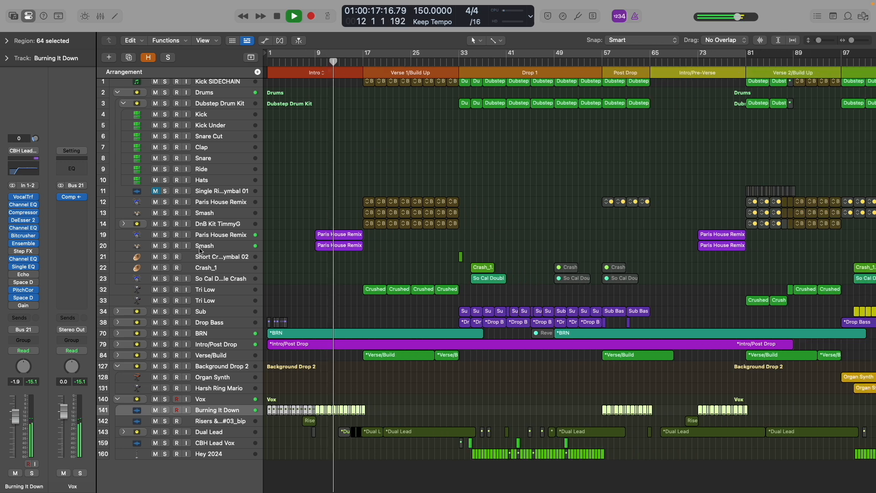
pyautogui.press('space')
# - Solo the intro Smash track (20) and play its Paris House Remix region
pyautogui.click(165, 248)
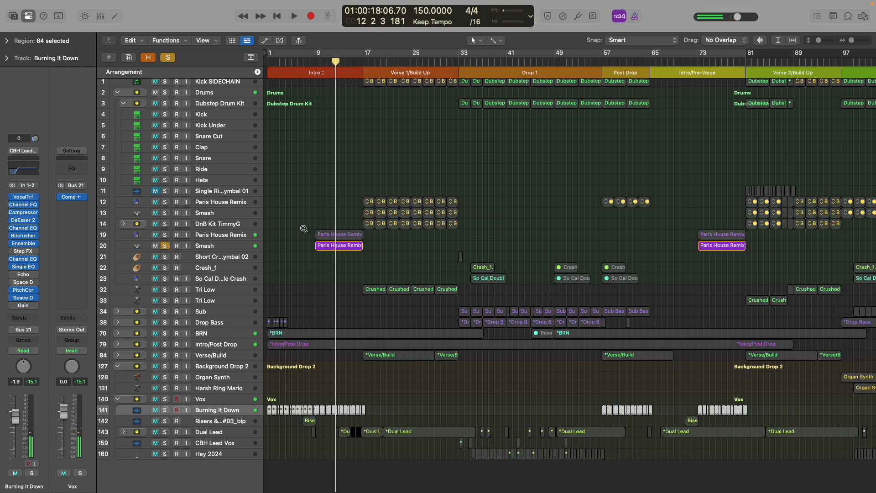
pyautogui.scroll(3, 303, 228)
pyautogui.scroll(5, 304, 228)
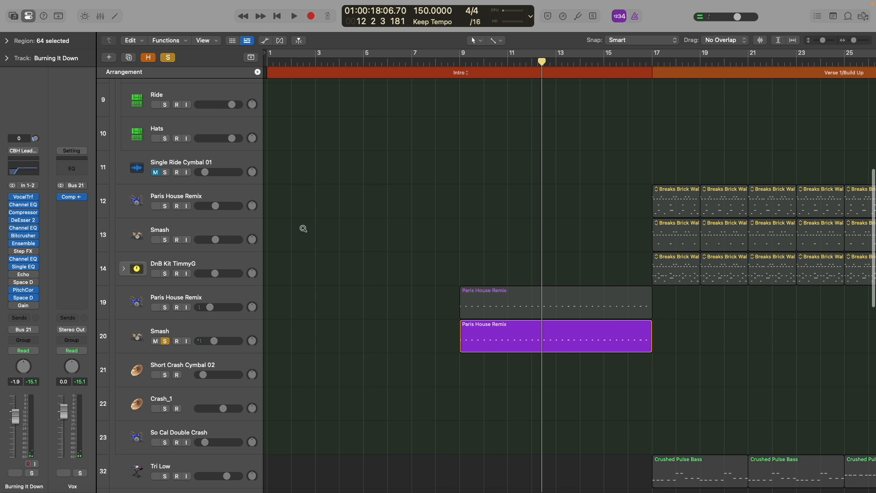
pyautogui.scroll(4, 305, 231)
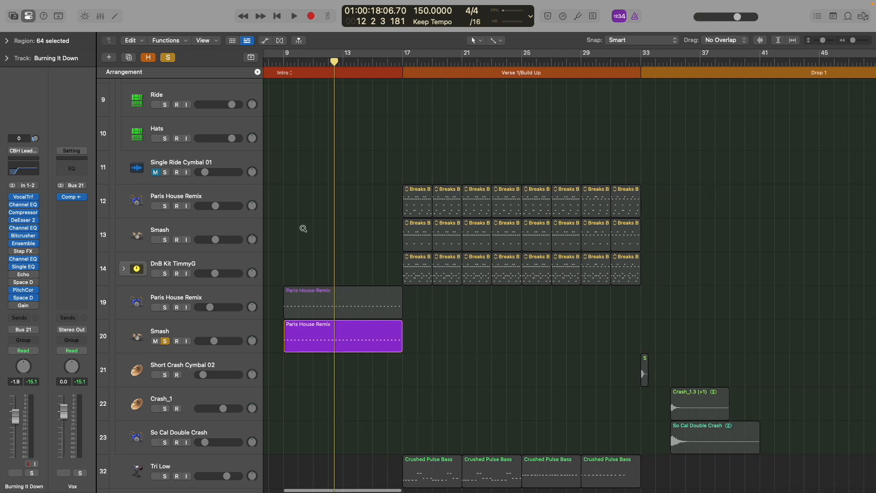
pyautogui.hscroll(-4, 328, 219)
pyautogui.press('space')
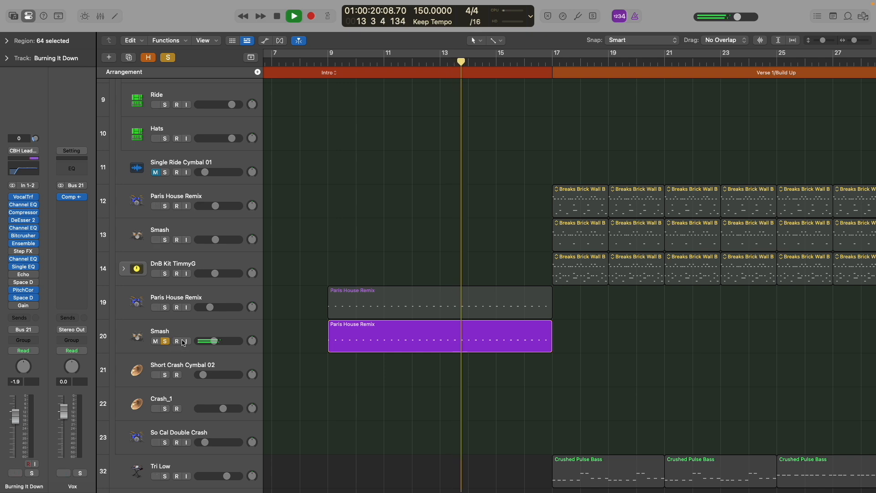
# - Add the intro Paris House Remix track (19) to the solo, hear it together with Smash (20), and clear both solos
pyautogui.click(164, 307)
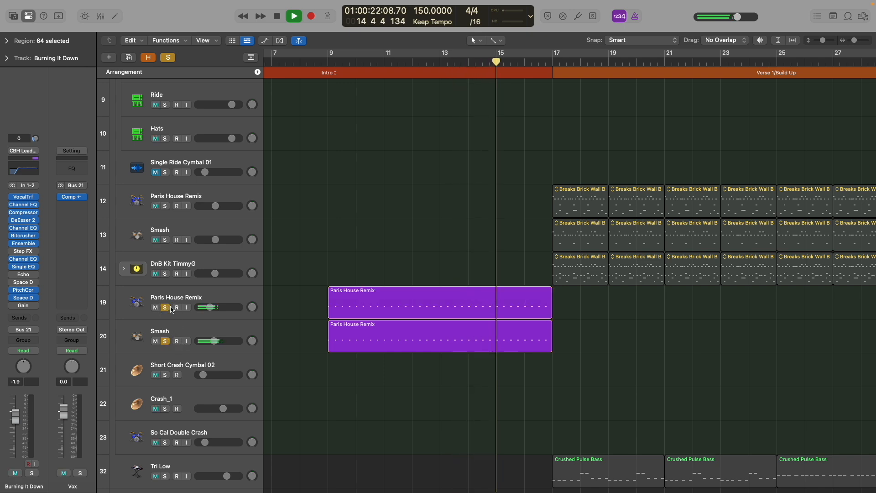
pyautogui.press('space')
pyautogui.click(165, 307)
pyautogui.click(165, 341)
# - Select the intro Paris House Remix (19) and Smash (20) tracks one after the other to view their channel strip effects
pyautogui.click(181, 298)
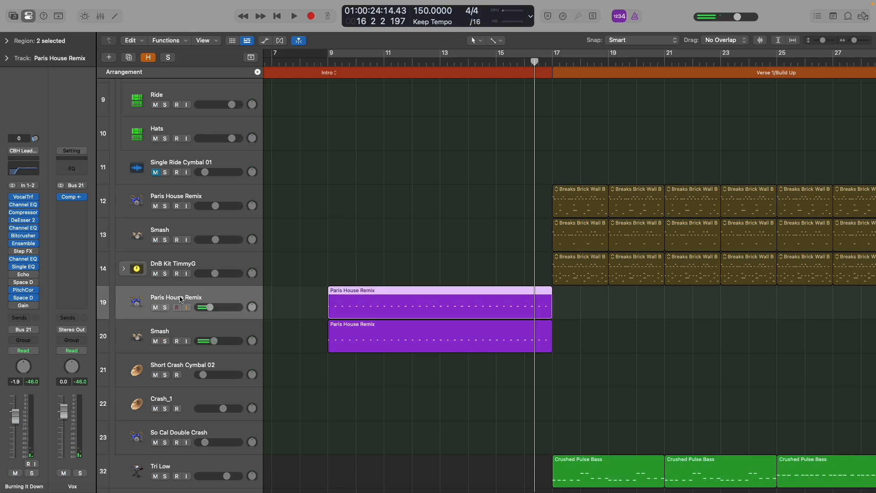
pyautogui.press('super+Left')
pyautogui.press('super+Left')
pyautogui.press('super+Up')
pyautogui.press('super+Up')
pyautogui.press('super+Up')
pyautogui.press('super+Up')
pyautogui.press('super+Up')
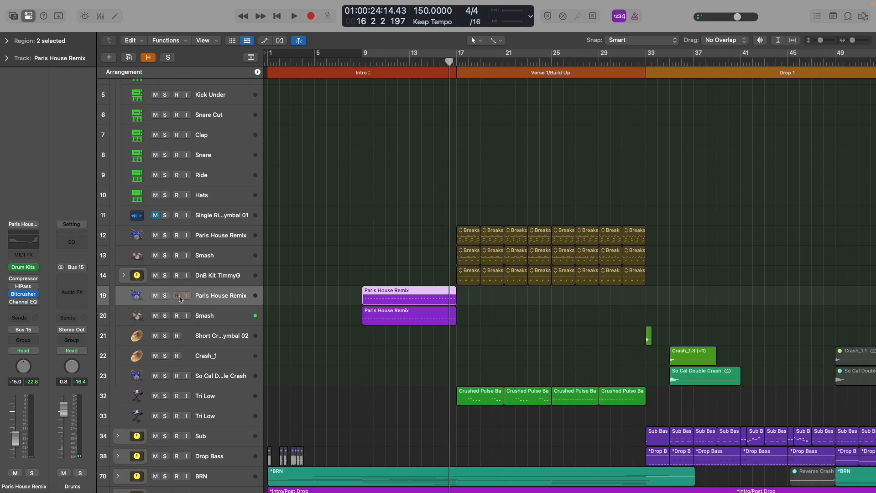
pyautogui.click(215, 314)
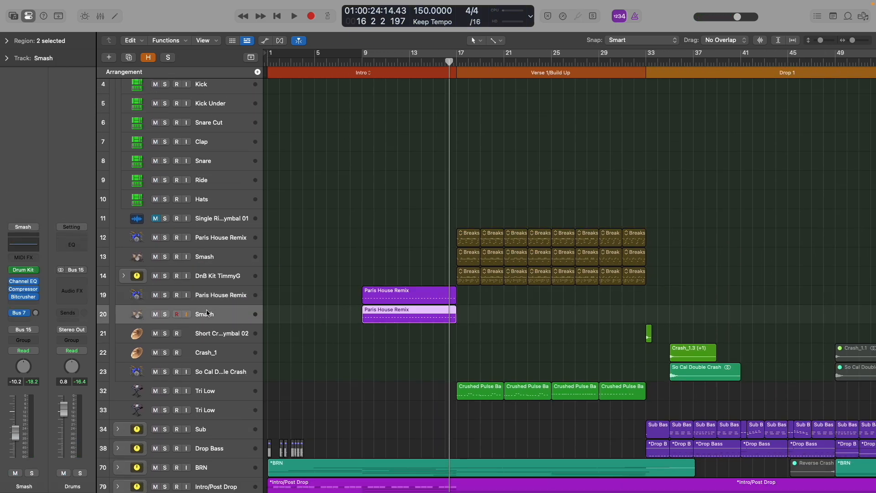
# - Survey the sections and tracks across the whole arrangement, ending at the start of Verse 1/Build Up
pyautogui.press('super+Left')
pyautogui.press('super+Left')
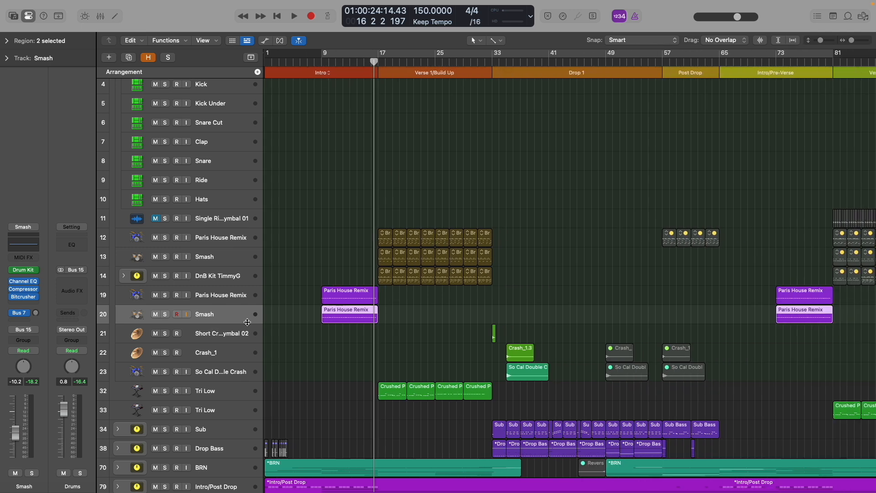
pyautogui.press('super+Left')
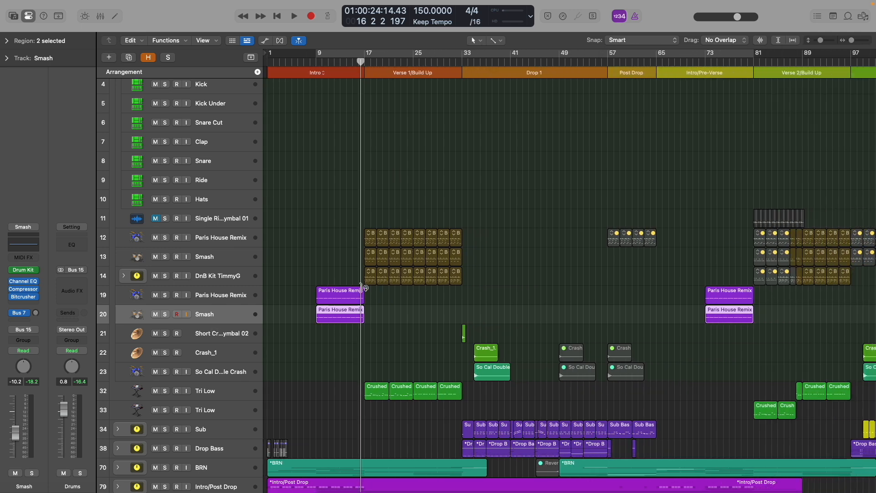
pyautogui.press('super+Left')
pyautogui.press('super+Up')
pyautogui.press('super+Up')
pyautogui.press('super+Up')
pyautogui.press('super+Right')
pyautogui.press('super+Right')
pyautogui.press('super+Right')
pyautogui.press('super+Right')
pyautogui.press('super+Right')
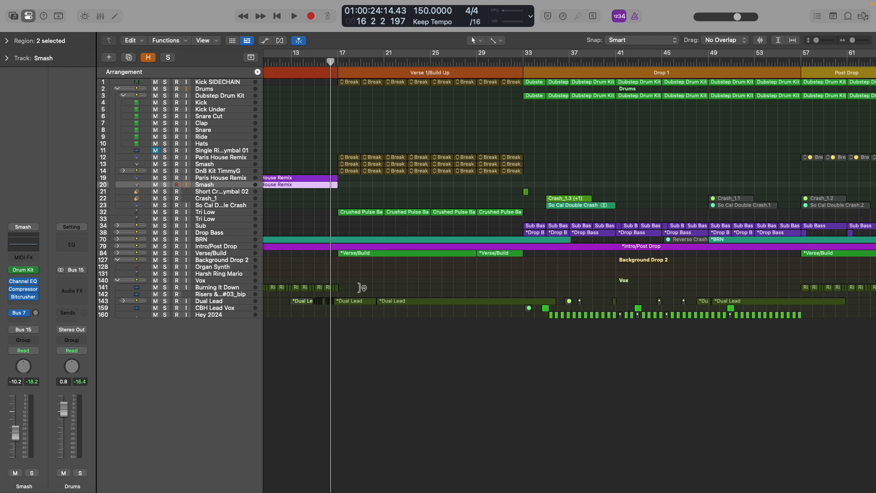
pyautogui.press('super+Down')
pyautogui.press('super+Down')
pyautogui.press('super+Down')
pyautogui.scroll(-4, 354, 304)
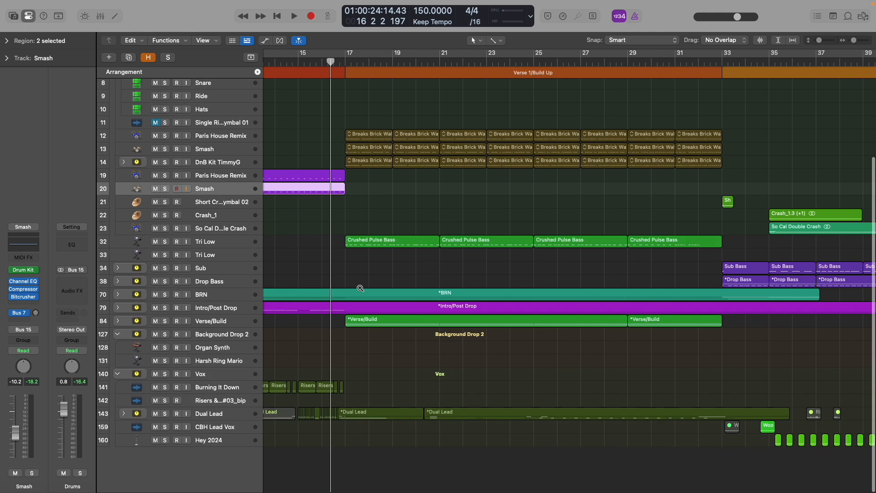
pyautogui.press('super+Right')
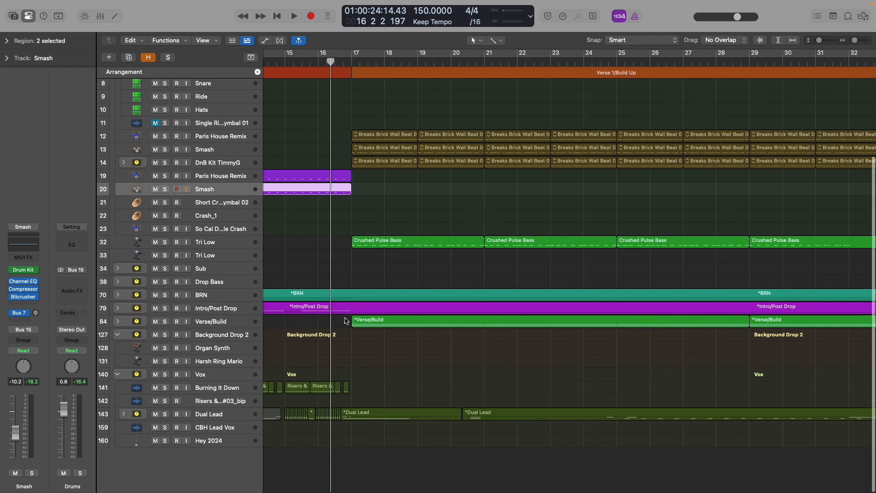
# - Solo the Dual Lead stack, place the playhead at bar 15, and expand the stack to its vocal tracks
pyautogui.click(165, 413)
pyautogui.click(283, 62)
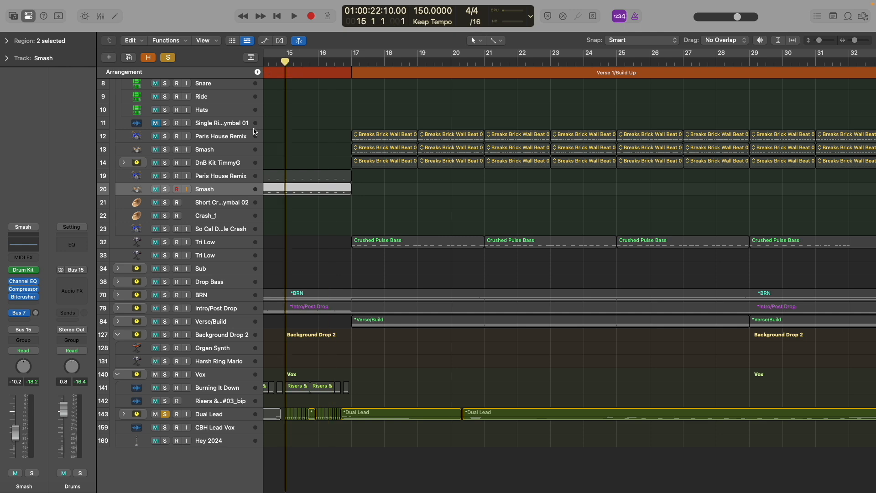
pyautogui.press('super+Right')
pyautogui.press('super+Right')
pyautogui.click(124, 413)
pyautogui.press('super+Down')
pyautogui.press('super+Down')
pyautogui.press('super+Down')
pyautogui.press('super+Down')
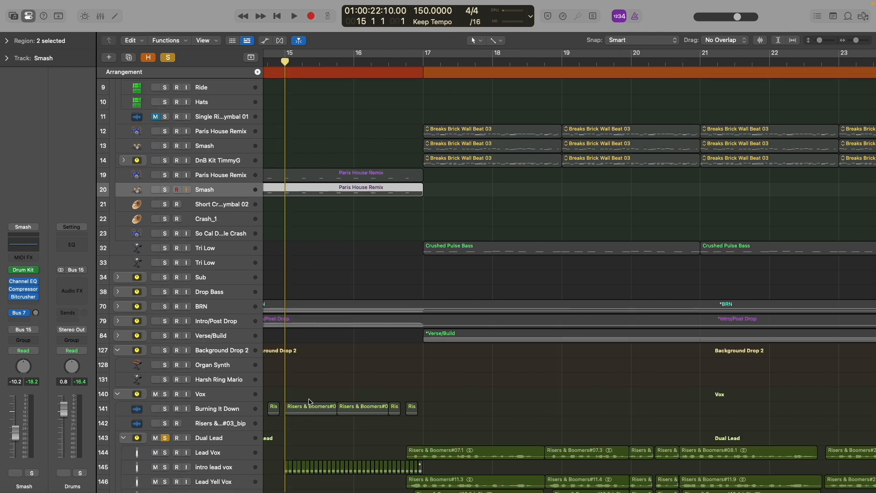
pyautogui.scroll(-10, 309, 402)
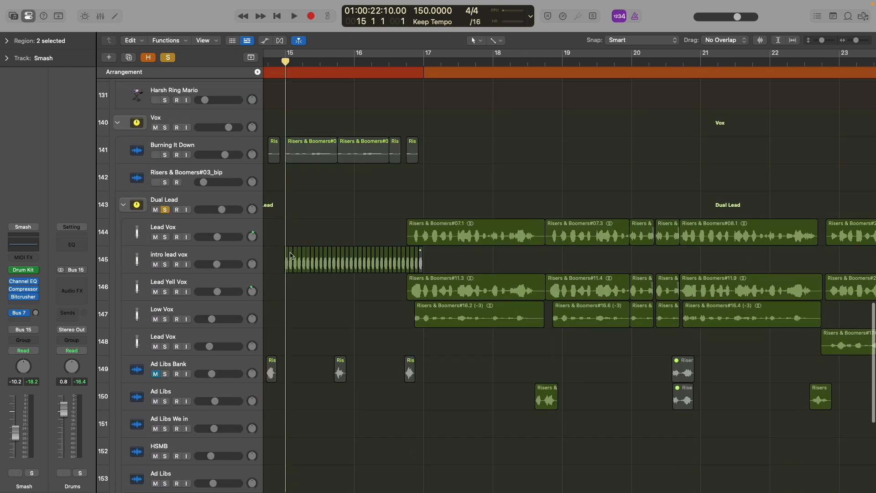
# - Solo the intro lead vox track (145) and play its chopped regions from bar 15 to bar 17
pyautogui.click(166, 265)
pyautogui.press('space')
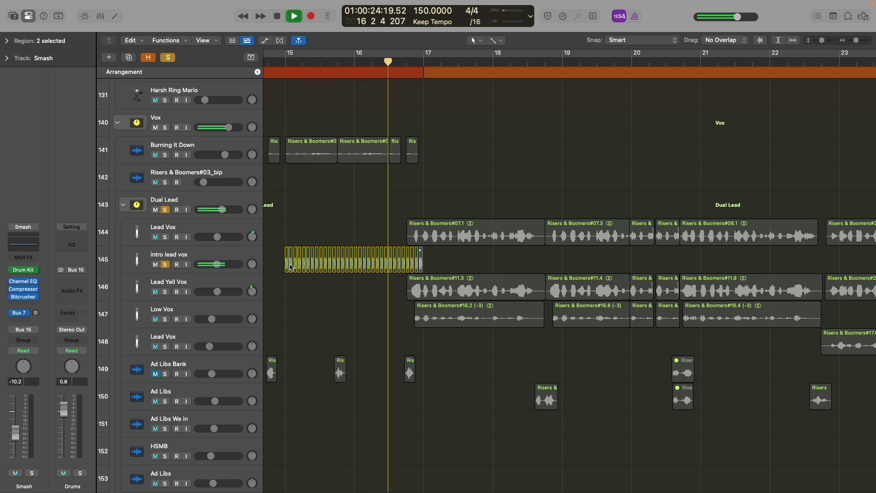
pyautogui.press('space')
pyautogui.press('super+Right')
pyautogui.press('super+Right')
pyautogui.press('super+Left')
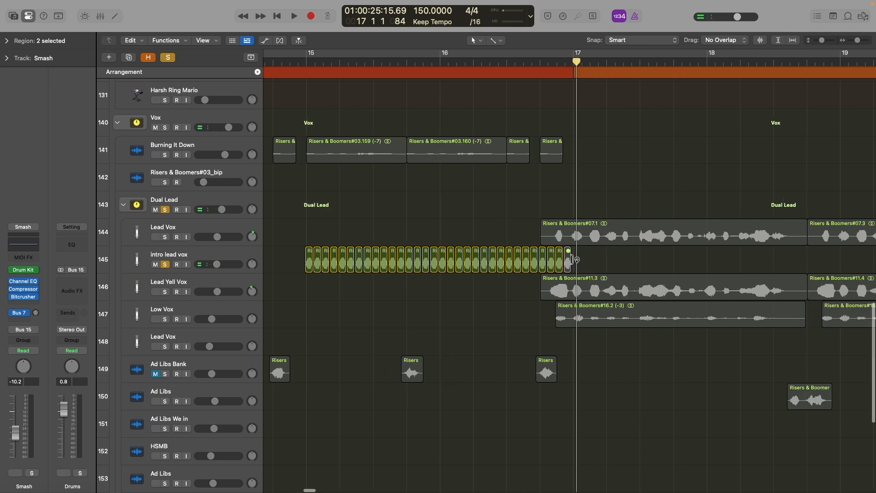
pyautogui.scroll(-5, 564, 251)
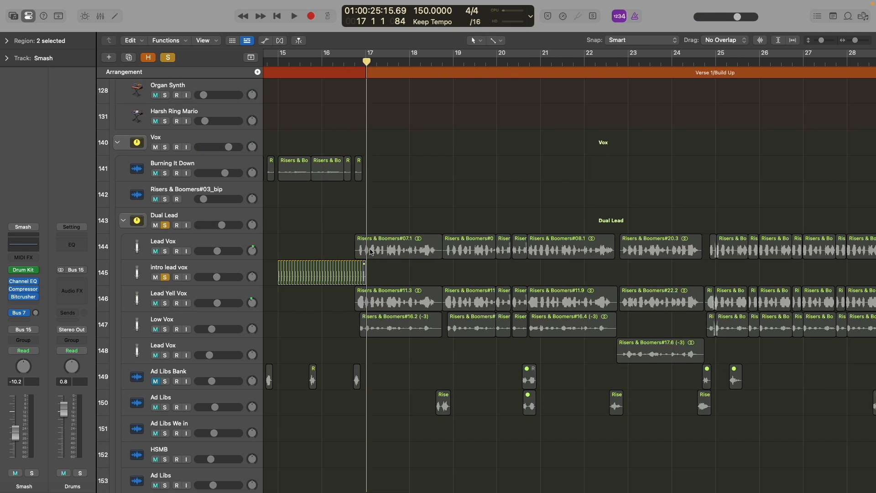
# - Show track automation, view the intro lead vox track's Gain and Single EQ Frequency curves, and hide the automation
pyautogui.scroll(4, 363, 252)
pyautogui.scroll(1, 363, 251)
pyautogui.press('a')
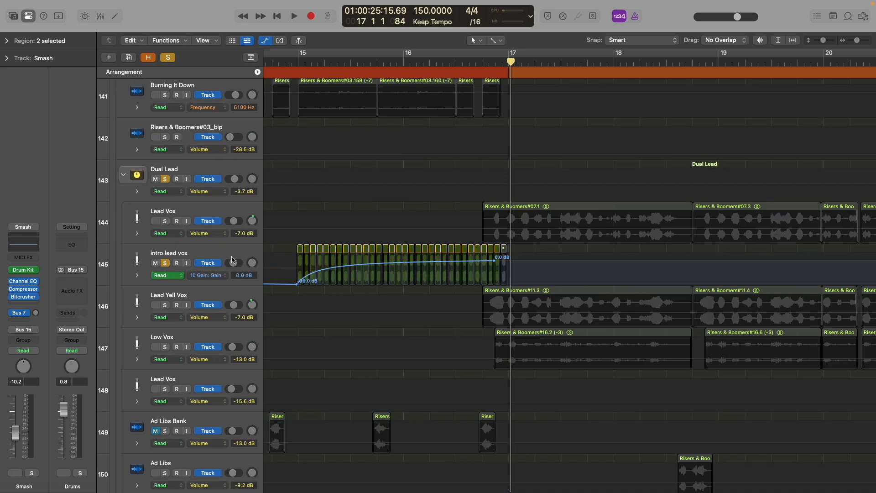
pyautogui.click(219, 252)
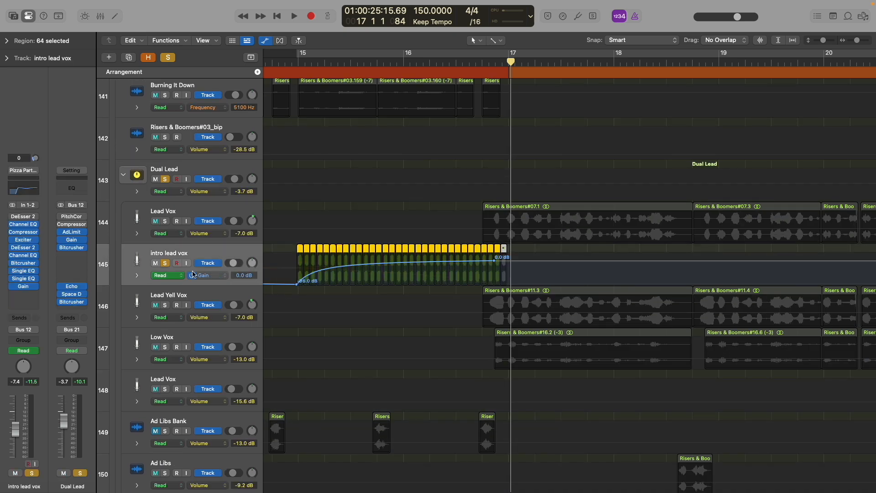
pyautogui.click(218, 276)
pyautogui.click(221, 263)
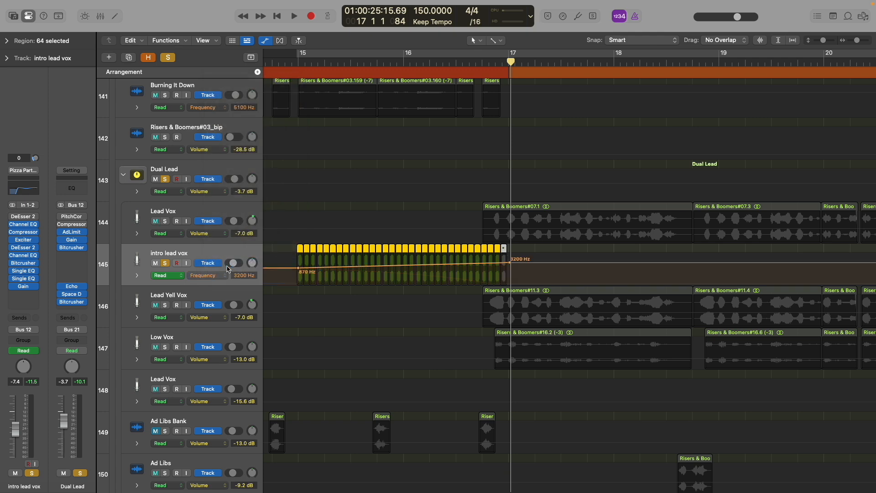
pyautogui.click(203, 275)
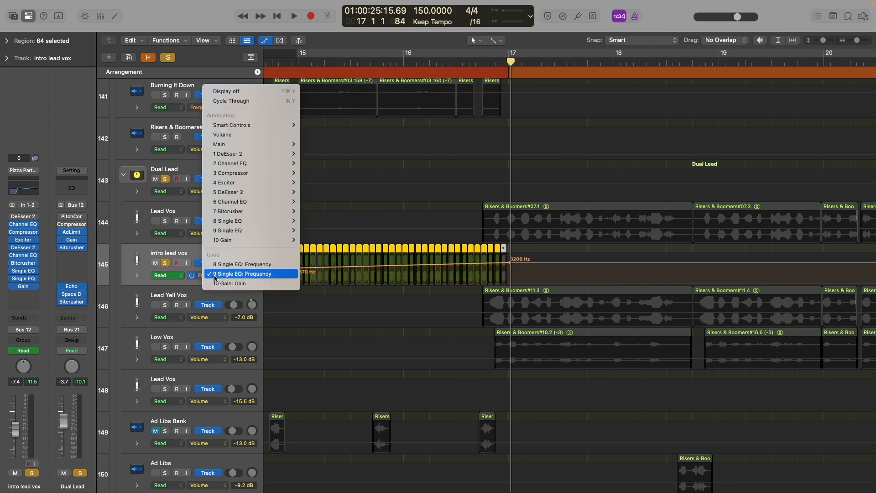
pyautogui.click(233, 260)
pyautogui.press('a')
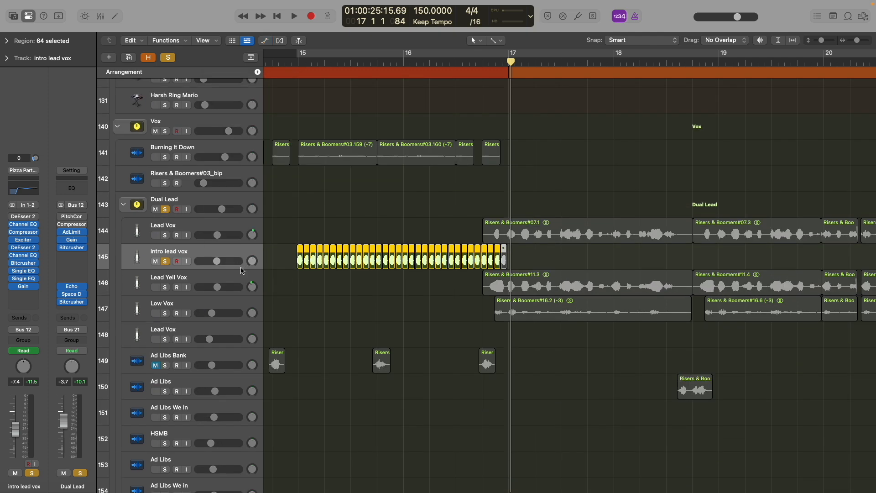
# - Replay the start of the intro lead vox chops from bar 15
pyautogui.scroll(-10, 425, 270)
pyautogui.scroll(5, 423, 269)
pyautogui.scroll(3, 423, 269)
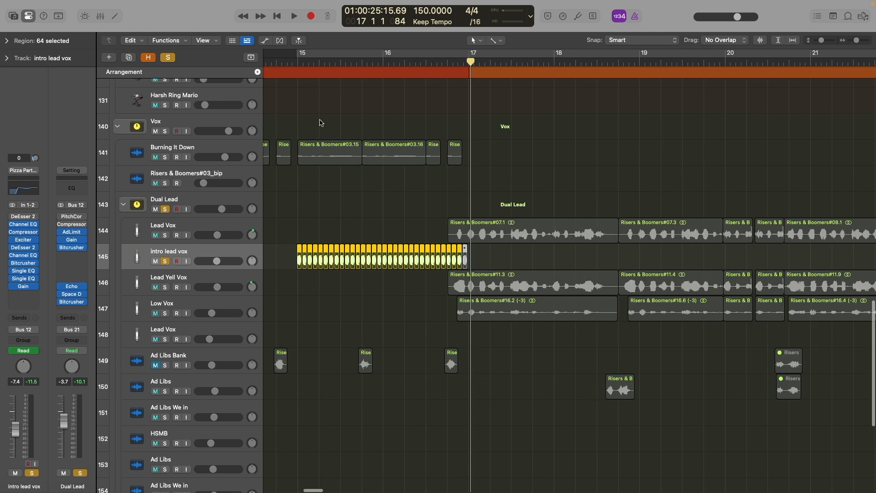
pyautogui.doubleClick(297, 63)
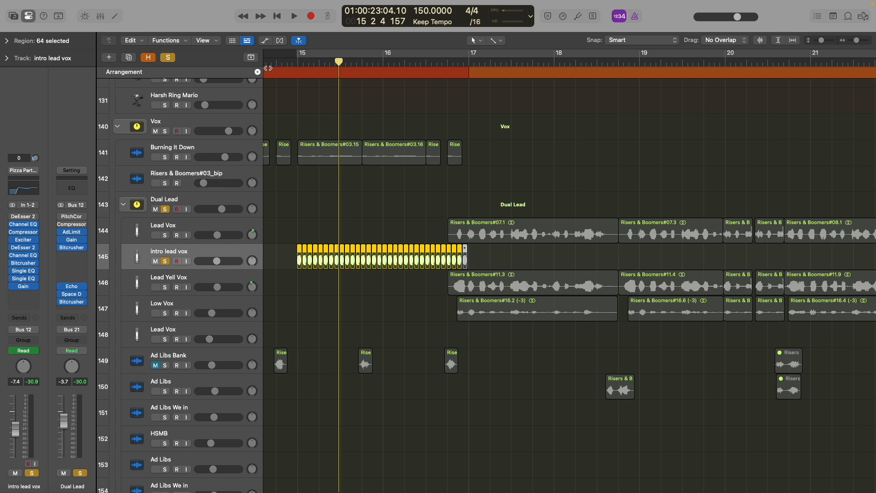
# - Turn off solo on the Dual Lead stack and the intro lead vox track
pyautogui.click(166, 210)
pyautogui.press('super+Left')
pyautogui.press('super+Left')
pyautogui.press('super+Up')
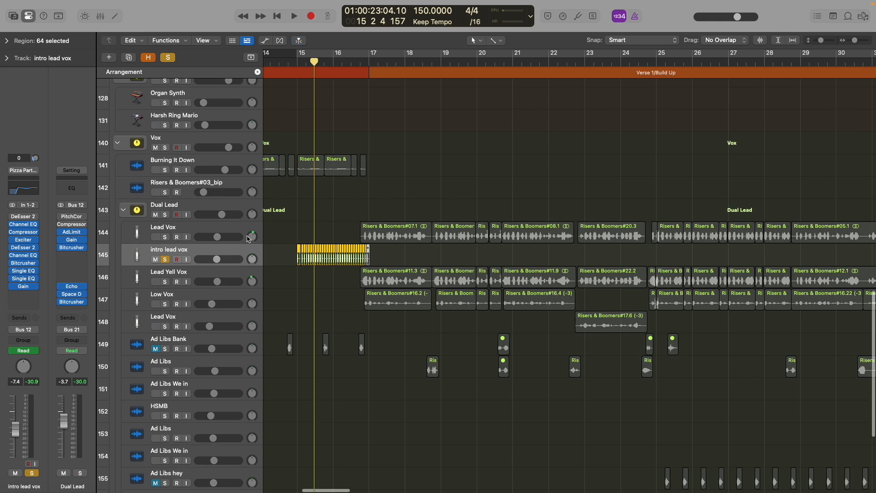
pyautogui.press('super+Up')
pyautogui.press('super+Left')
pyautogui.click(166, 252)
pyautogui.press('super+Left')
pyautogui.press('super+Left')
pyautogui.press('super+Left')
pyautogui.press('super+Up')
pyautogui.press('super+Up')
pyautogui.press('super+Up')
pyautogui.press('z')
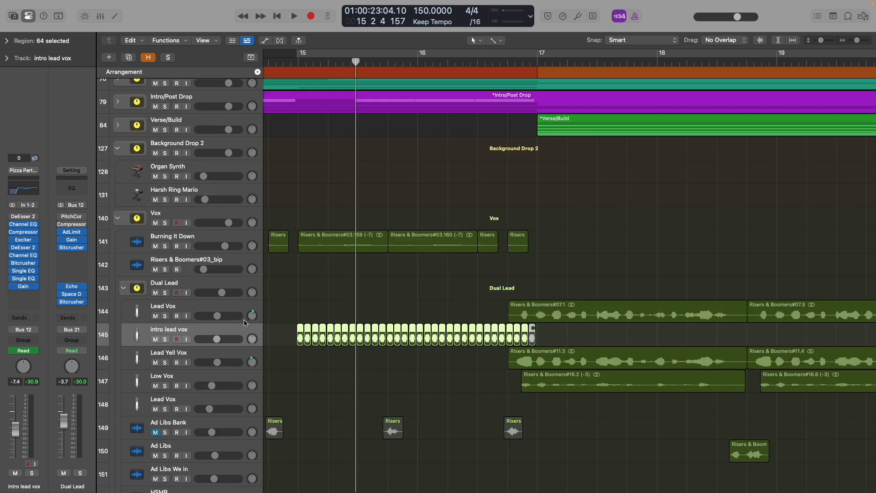
pyautogui.press('super+Left')
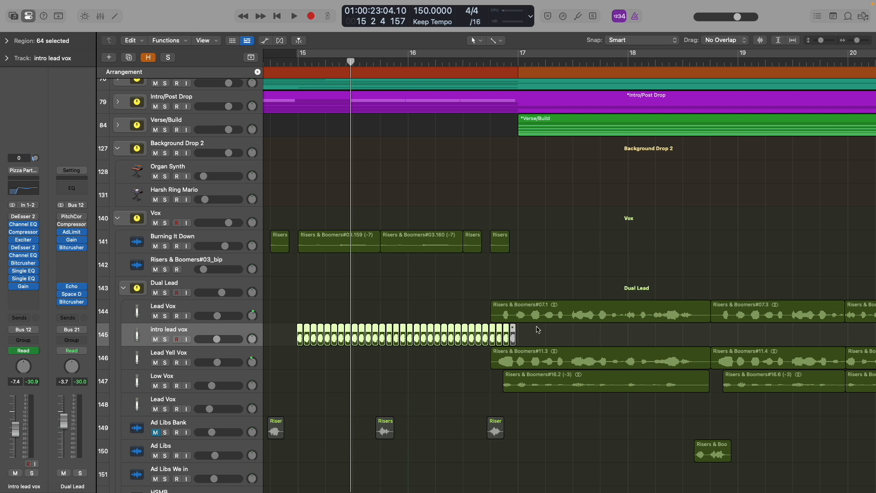
# - Solo the Lead Vox track (144) and play its first region from just before bar 17
pyautogui.click(165, 316)
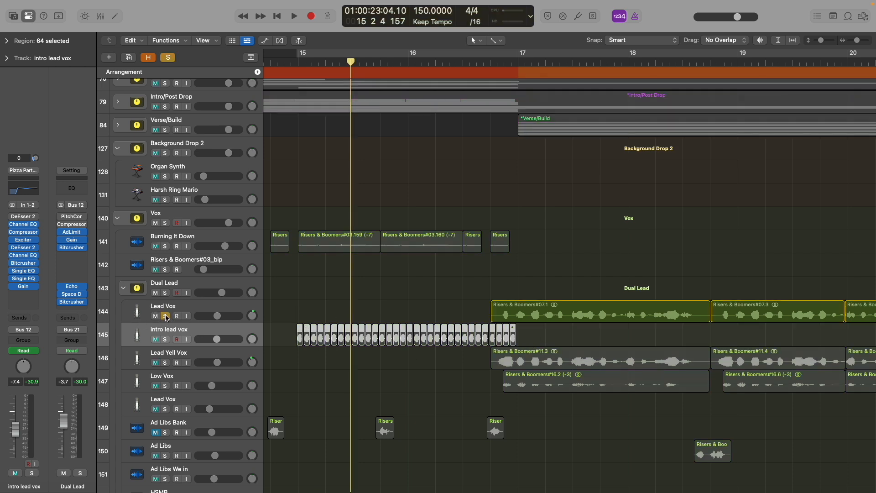
pyautogui.press('z')
pyautogui.hscroll(4, 425, 318)
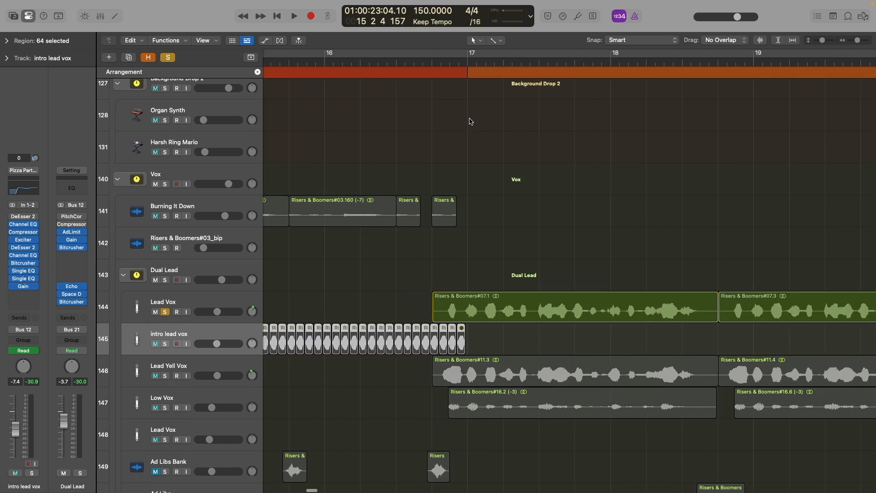
pyautogui.click(438, 63)
pyautogui.press('space')
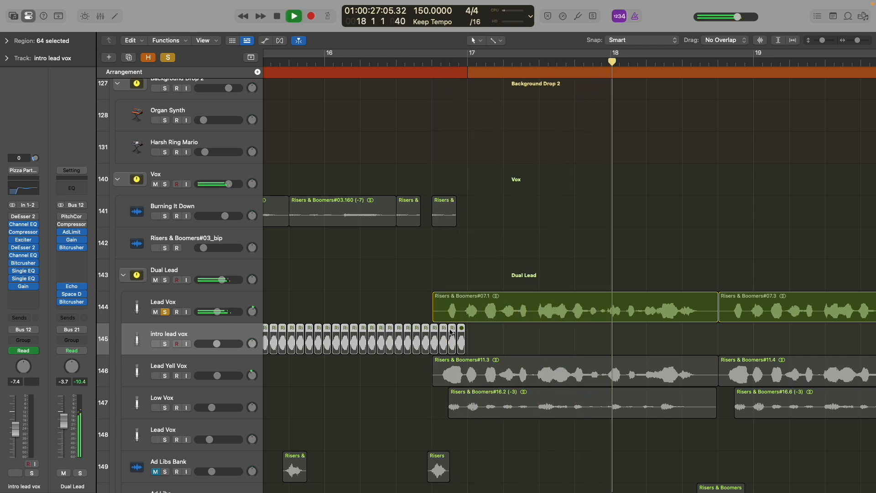
pyautogui.press('space')
# - Inspect the Lead Vox track's second Channel EQ and its Bitcrusher, and replay the track from just before bar 17
pyautogui.click(201, 298)
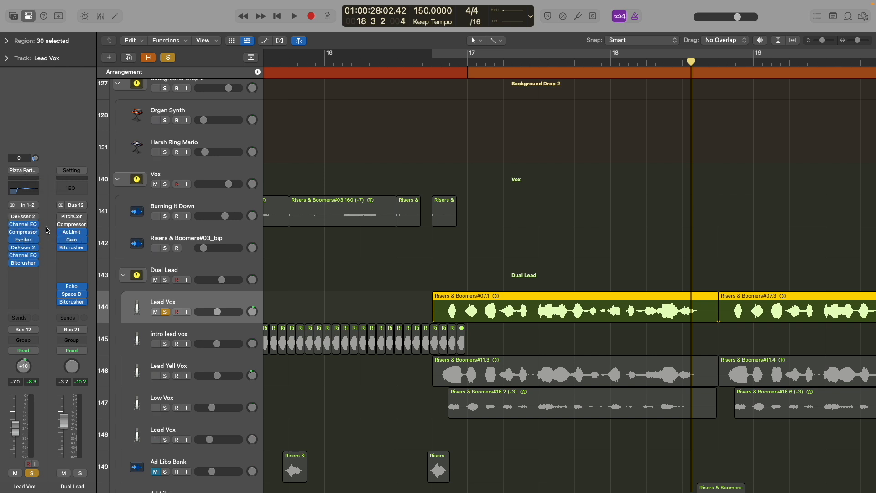
pyautogui.click(27, 257)
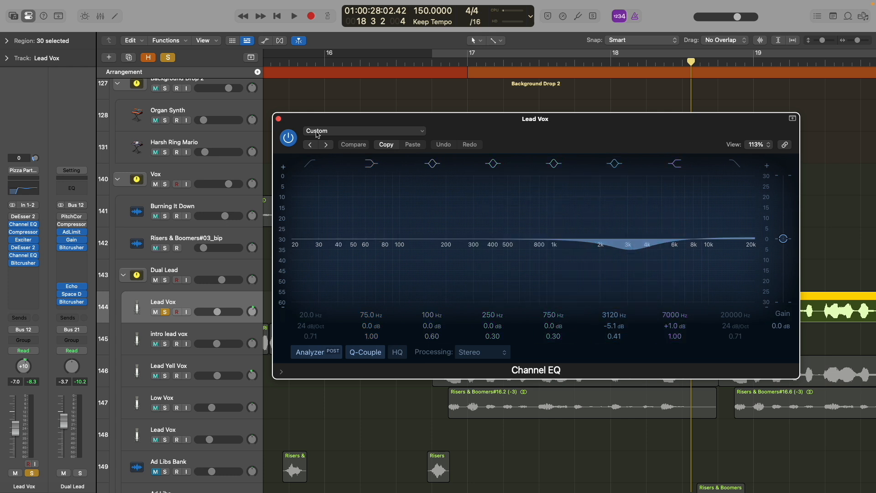
pyautogui.click(279, 119)
pyautogui.click(23, 262)
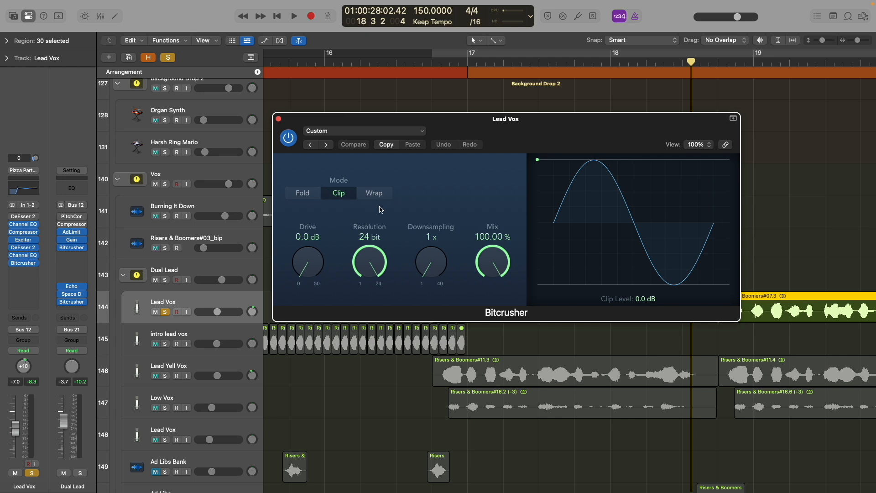
pyautogui.click(278, 118)
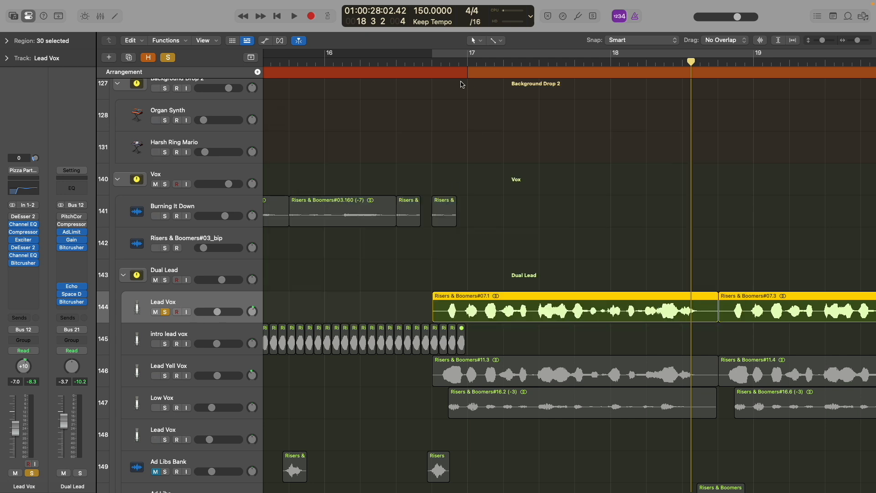
pyautogui.doubleClick(449, 61)
pyautogui.press('space')
# - Switch the solo from Lead Vox to the Lead Yell Vox track (146) and play it from just before bar 17
pyautogui.click(186, 367)
pyautogui.click(166, 375)
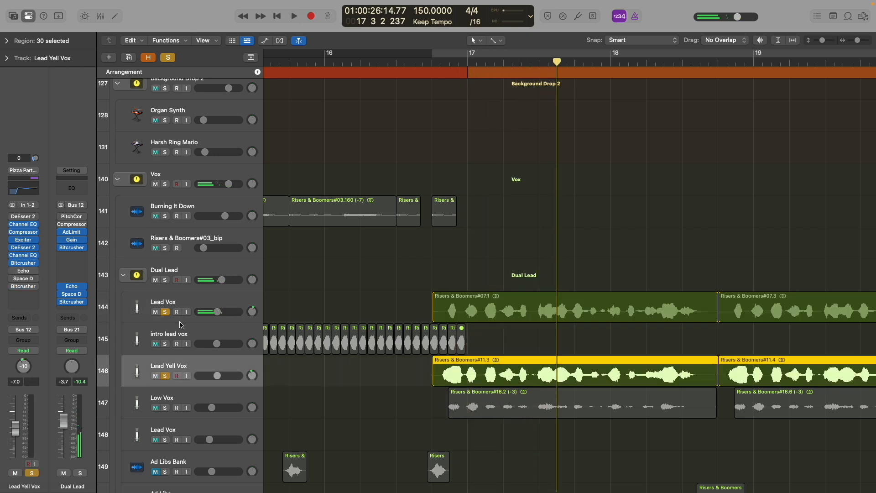
pyautogui.click(165, 312)
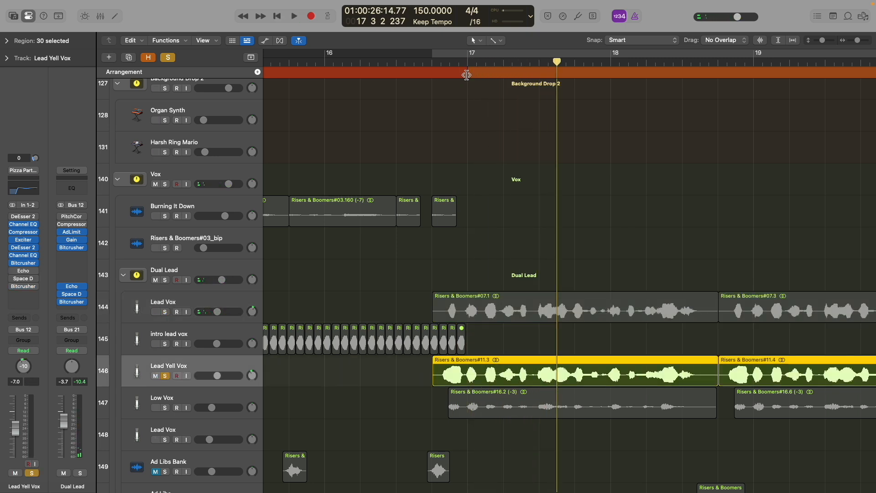
pyautogui.click(430, 63)
pyautogui.press('space')
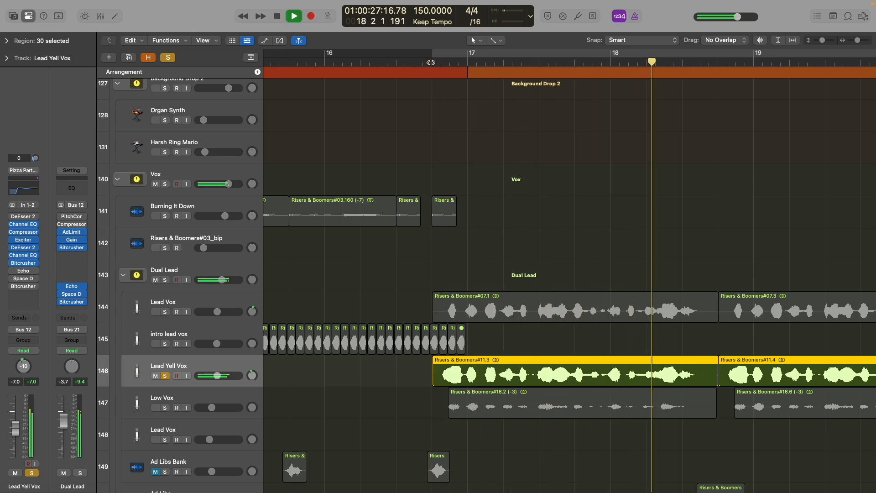
# - Add the Lead Vox track (144) to the solo alongside Lead Yell Vox and play both from just before bar 17
pyautogui.press('space')
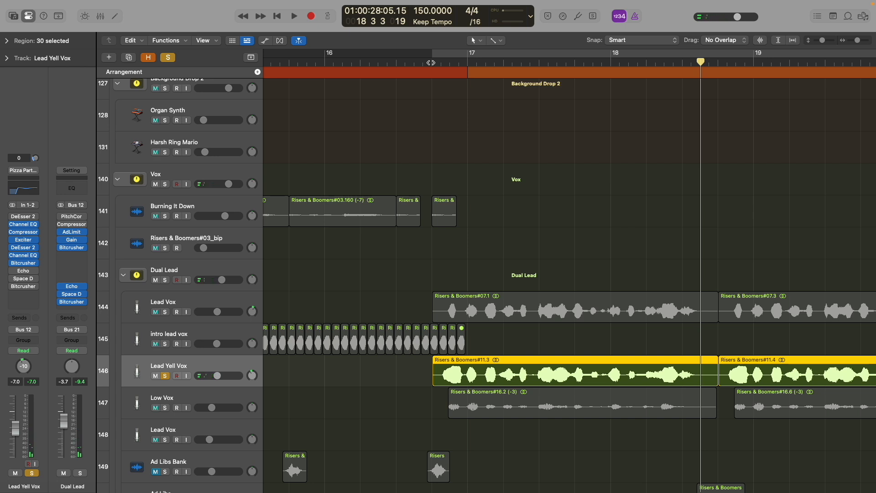
pyautogui.scroll(-2, 540, 219)
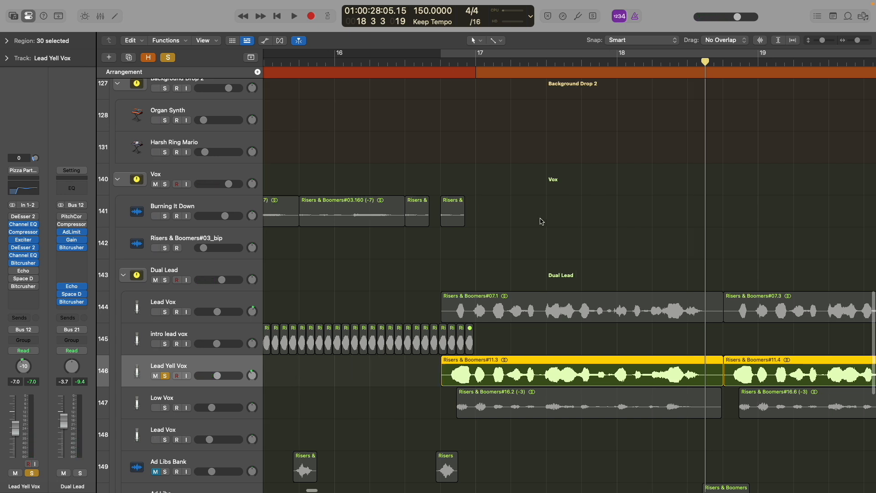
pyautogui.click(166, 311)
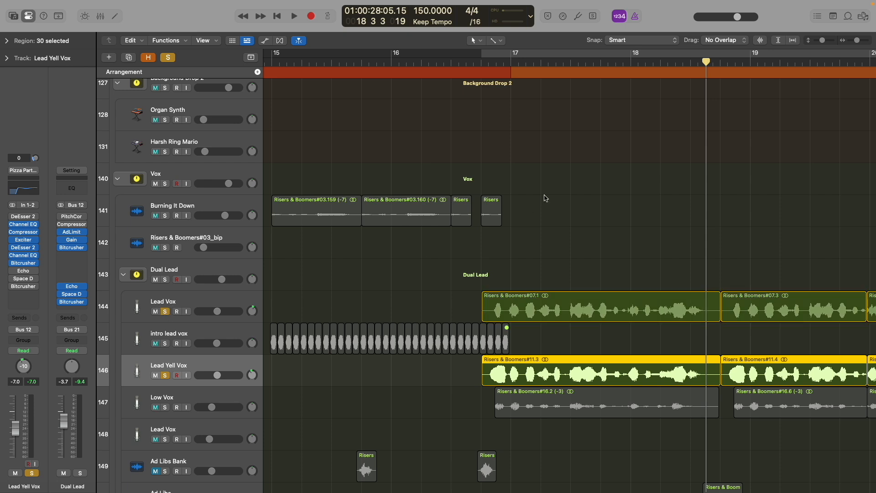
pyautogui.click(486, 61)
pyautogui.press('space')
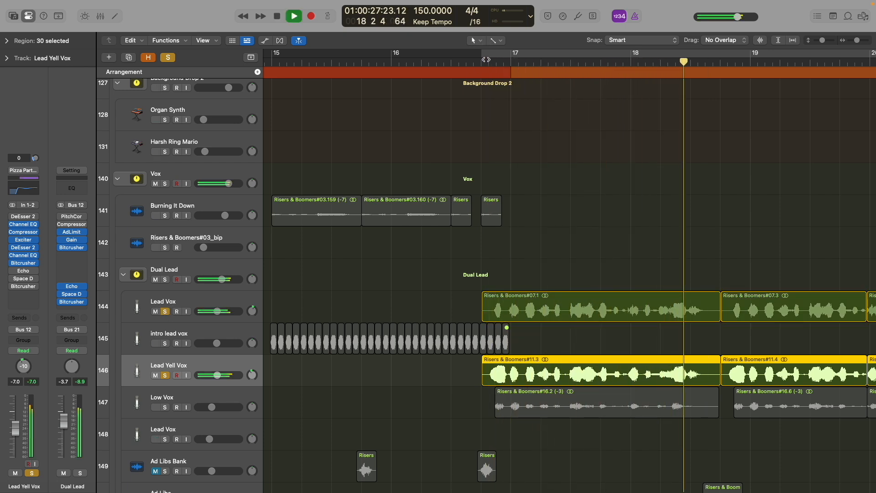
pyautogui.press('space')
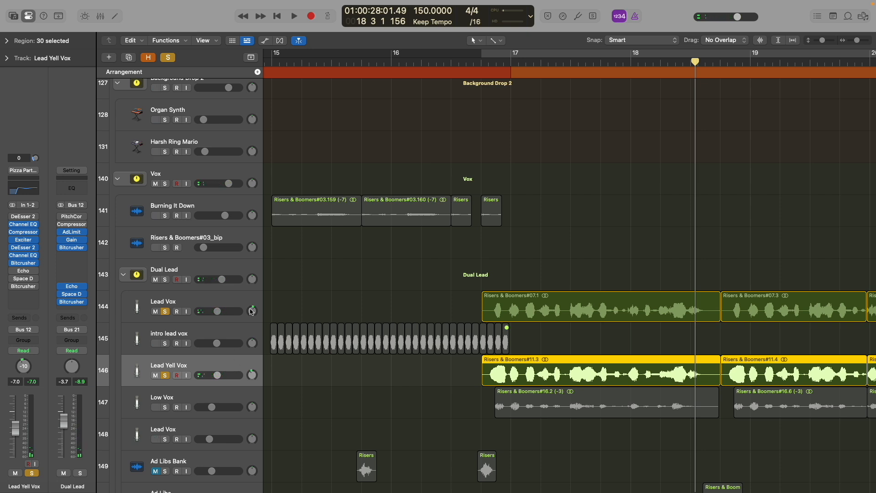
# - Switch the solo to only the Low Vox track (147), play it from just before bar 17, and select its first region
pyautogui.click(228, 305)
pyautogui.click(237, 365)
pyautogui.click(165, 407)
pyautogui.click(165, 375)
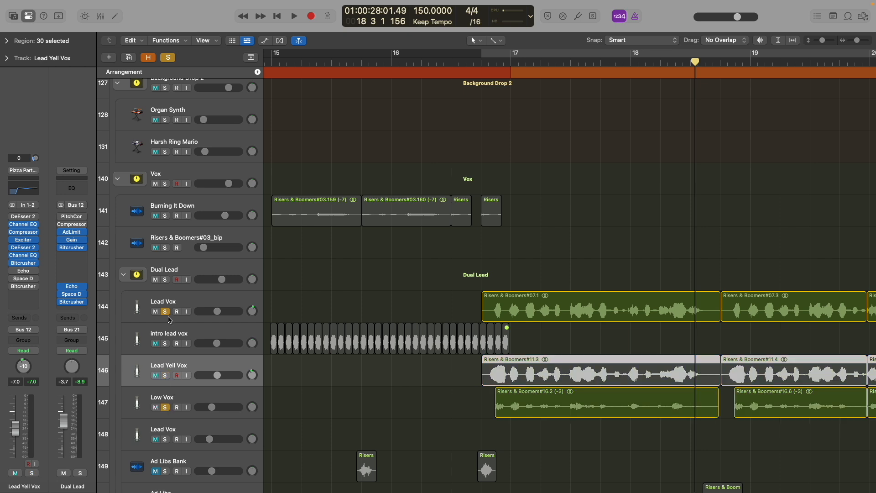
pyautogui.click(165, 311)
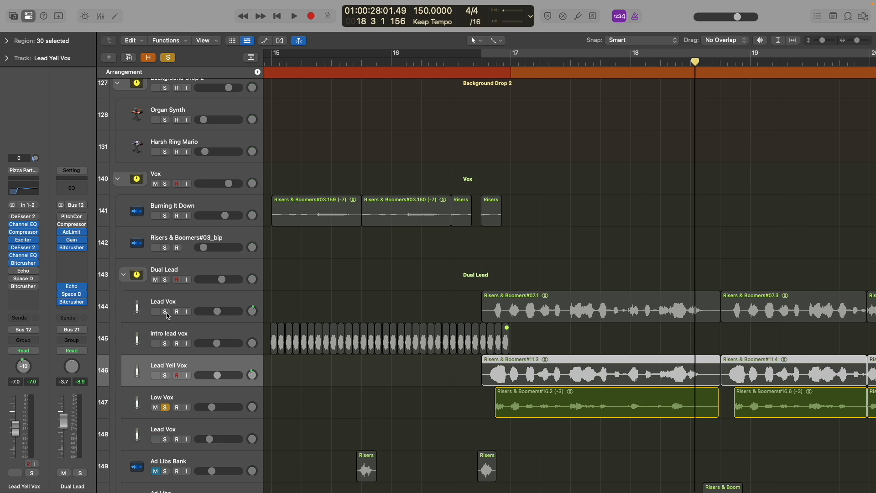
pyautogui.doubleClick(496, 64)
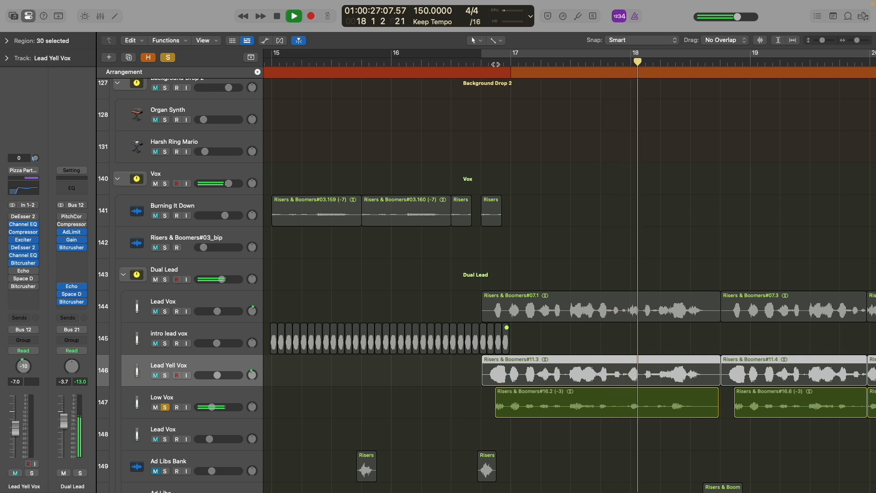
pyautogui.press('space')
pyautogui.click(564, 410)
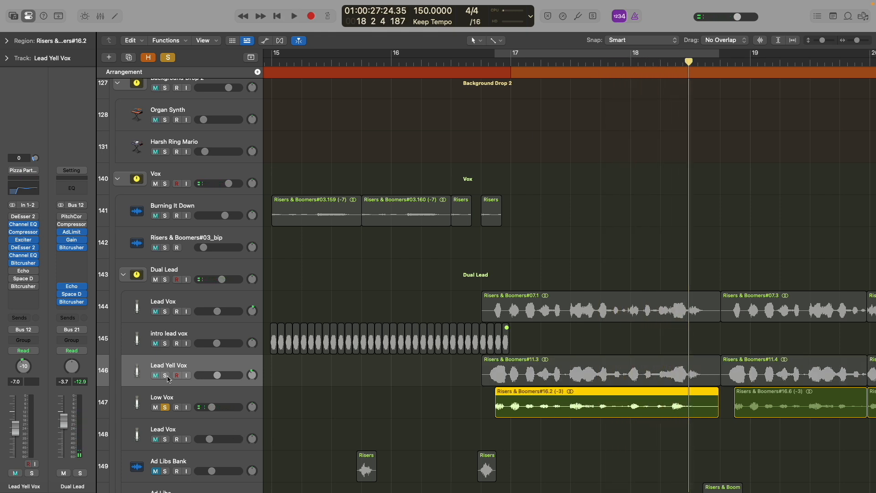
# - Replace the Low Vox solo with a solo of the whole Dual Lead stack and play it from just before bar 17
pyautogui.click(165, 280)
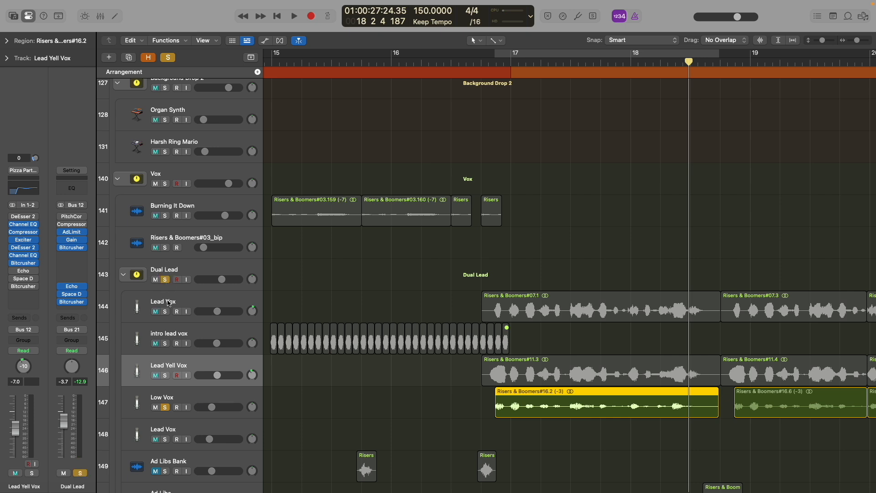
pyautogui.click(167, 407)
pyautogui.doubleClick(486, 61)
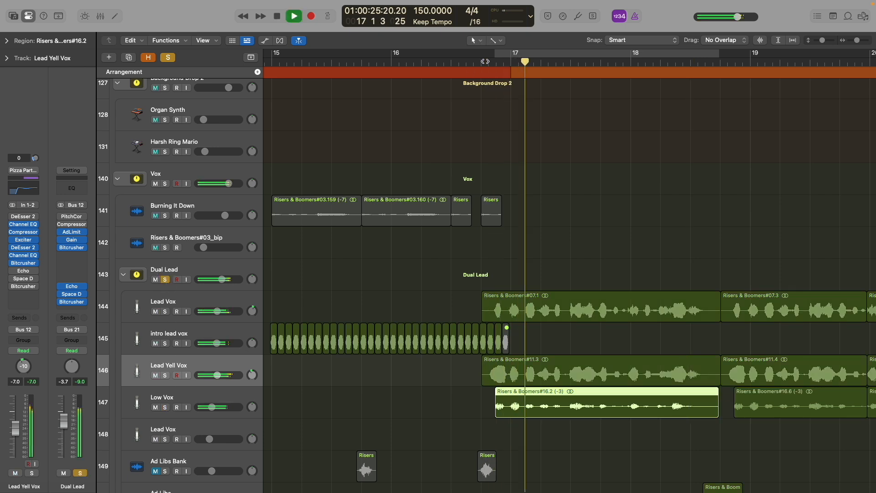
pyautogui.press('super+Left')
pyautogui.press('super+Left')
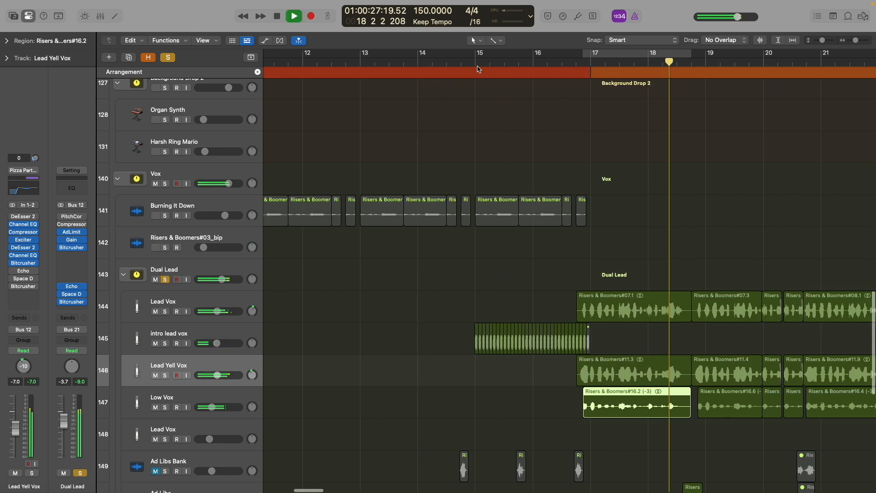
pyautogui.press('space')
# - Select the Ad Libs track (150) and examine how its regions are spread around the lead vocals in Verse 1 and Drop 1
pyautogui.press('super+Up')
pyautogui.press('super+Up')
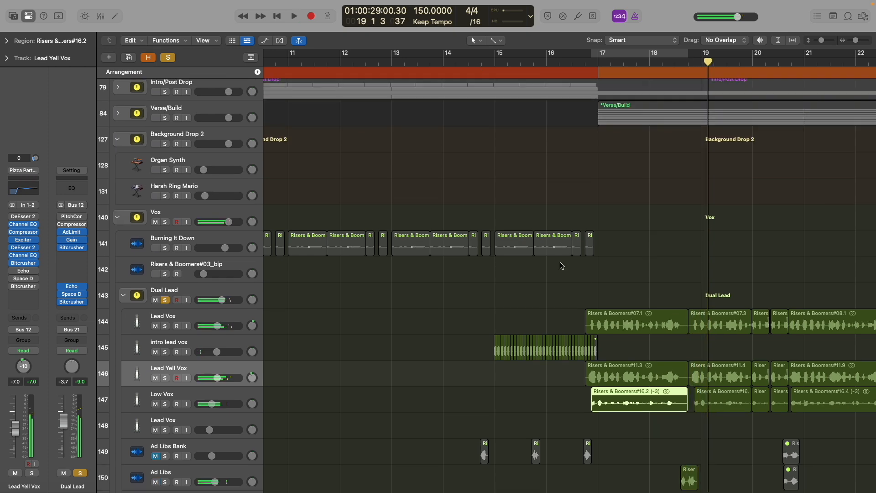
pyautogui.scroll(-5, 561, 264)
pyautogui.click(200, 335)
pyautogui.press('super+Left')
pyautogui.press('super+Left')
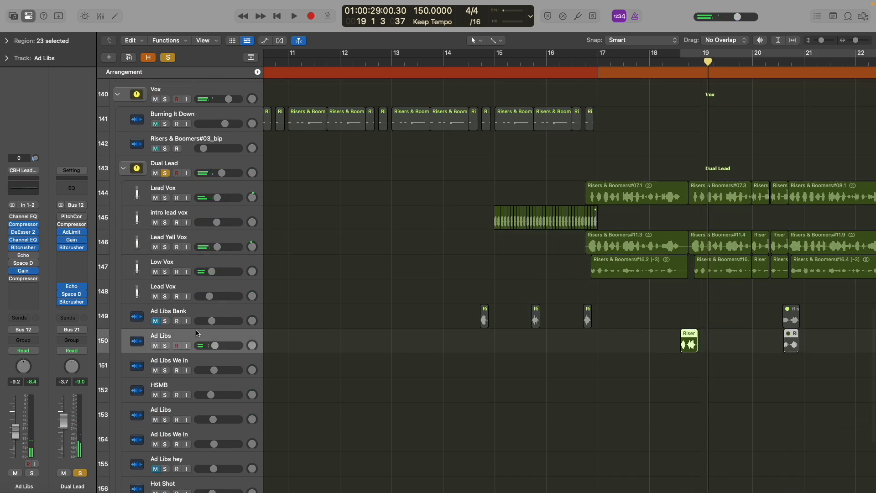
pyautogui.press('super+Up')
pyautogui.press('super+Left')
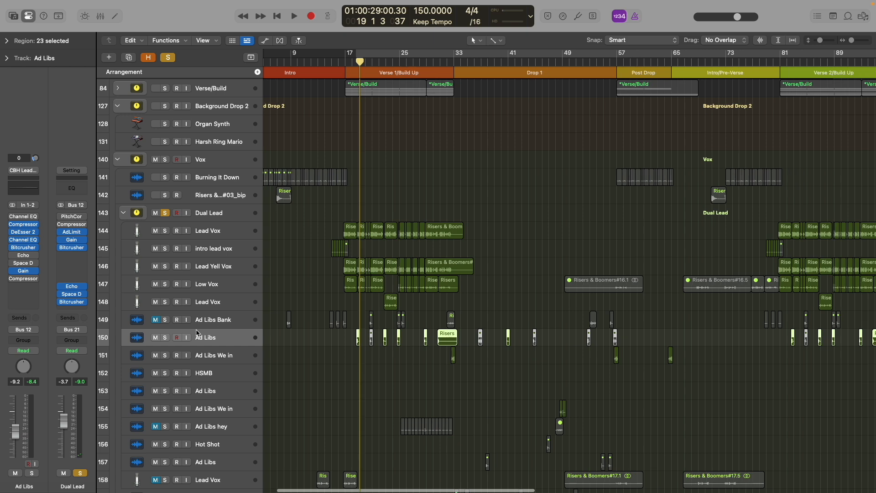
pyautogui.press('super+Right')
pyautogui.press('super+Right')
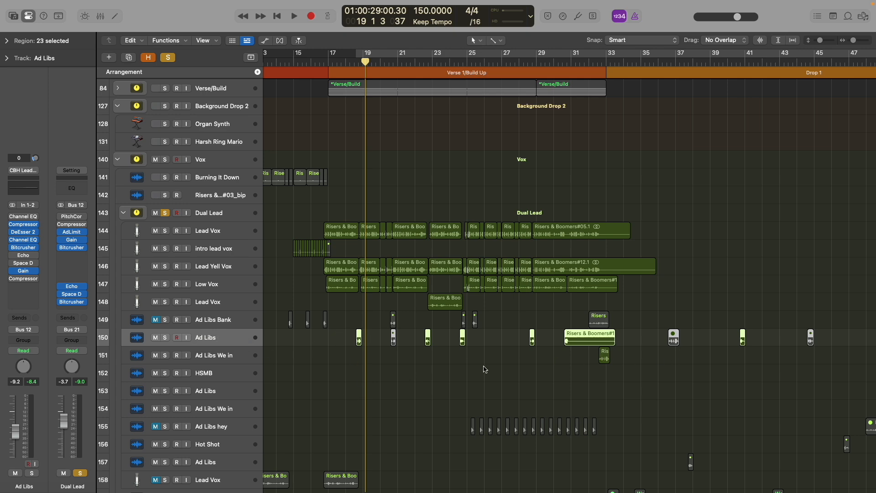
pyautogui.press('super+Right')
pyautogui.press('super+Left')
pyautogui.press('super+Left')
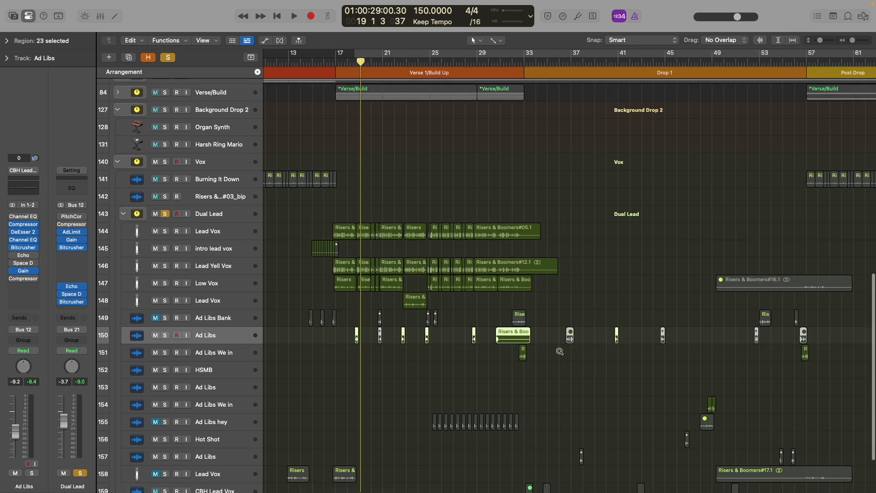
pyautogui.press('super+Up')
# - Turn off solo on the Dual Lead stack and move the playhead to bar 17
pyautogui.click(165, 250)
pyautogui.hscroll(-5, 278, 272)
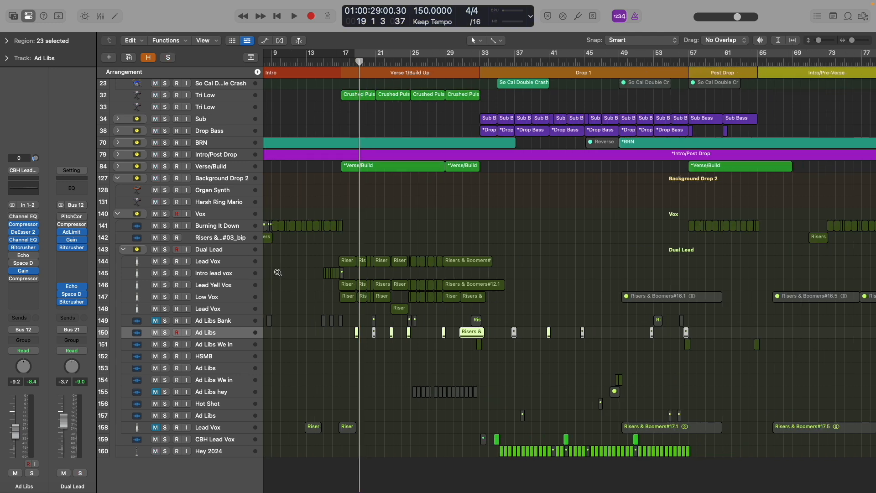
pyautogui.scroll(10, 278, 272)
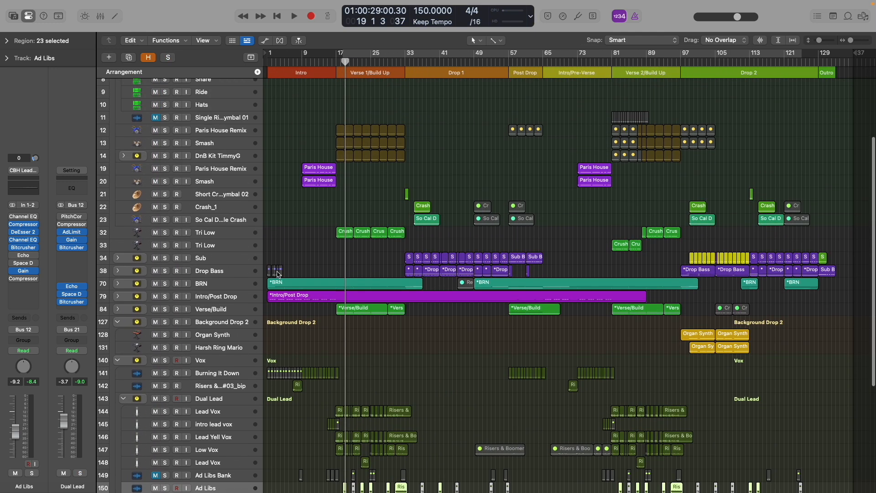
pyautogui.scroll(2, 280, 273)
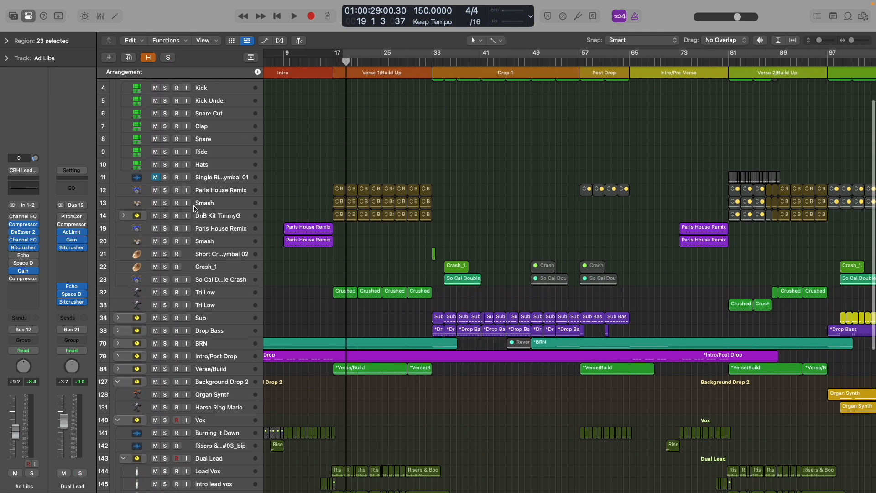
pyautogui.scroll(3, 234, 374)
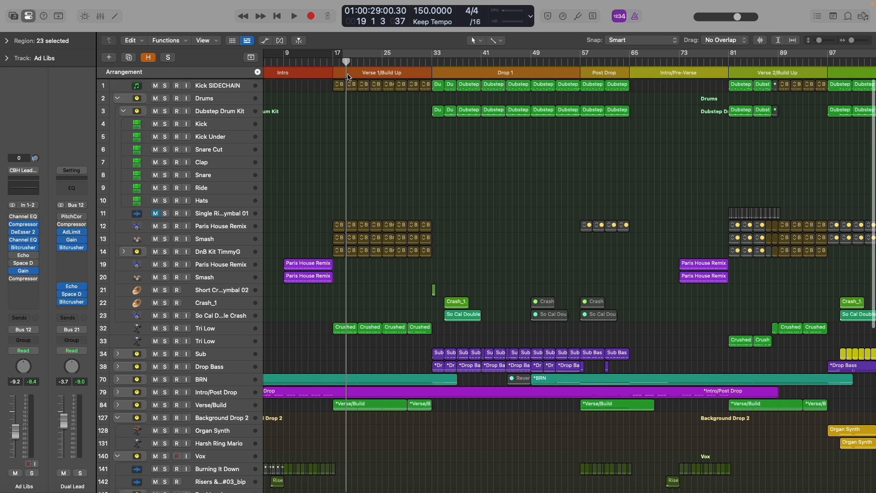
pyautogui.click(332, 62)
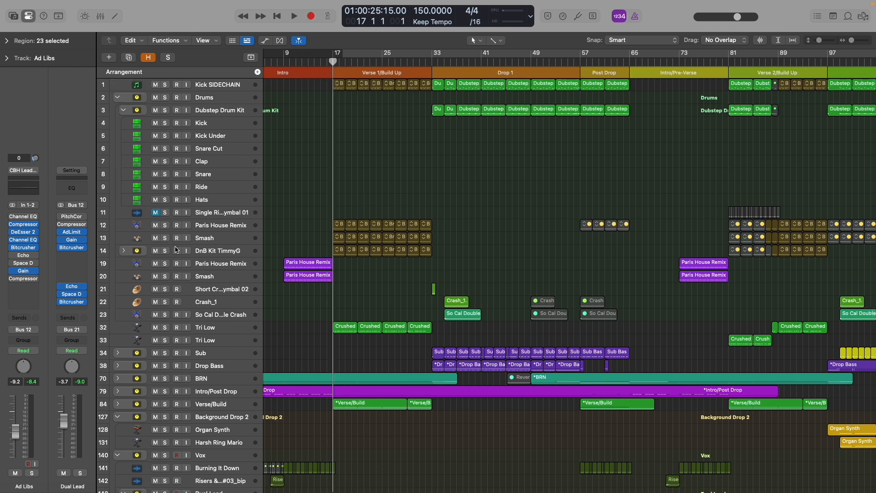
# - Solo only the Drums stack and play the Verse 1 drums from bar 17
pyautogui.click(165, 85)
pyautogui.scroll(5, 320, 192)
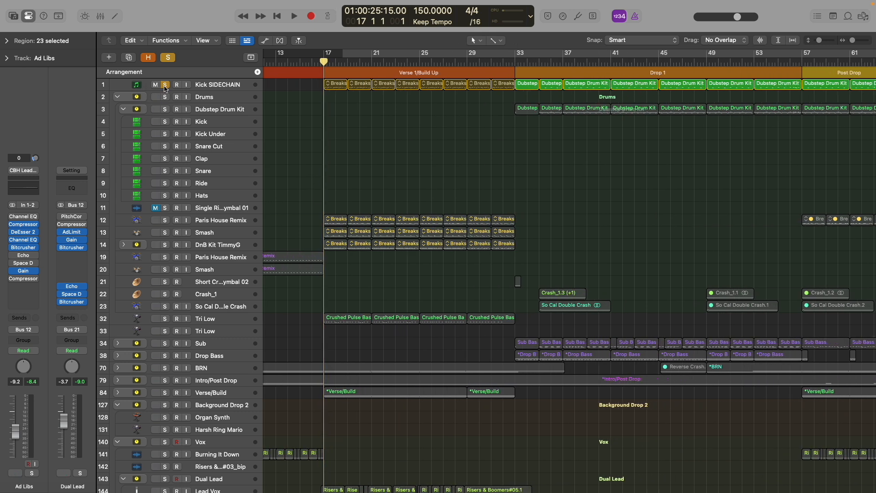
pyautogui.keyDown('alt'); pyautogui.click(165, 96); pyautogui.keyUp('alt')
pyautogui.press('space')
pyautogui.scroll(1, 268, 238)
pyautogui.scroll(10, 269, 239)
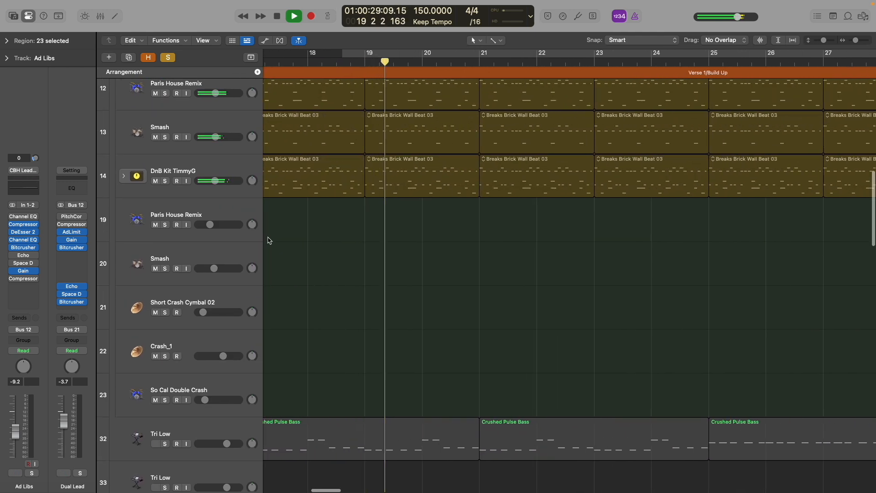
pyautogui.scroll(5, 269, 240)
pyautogui.press('space')
# - Compare the Verse 1 Paris House Remix and Smash tracks (12 and 13) with their intro counterparts (19 and 20)
pyautogui.scroll(-5, 261, 246)
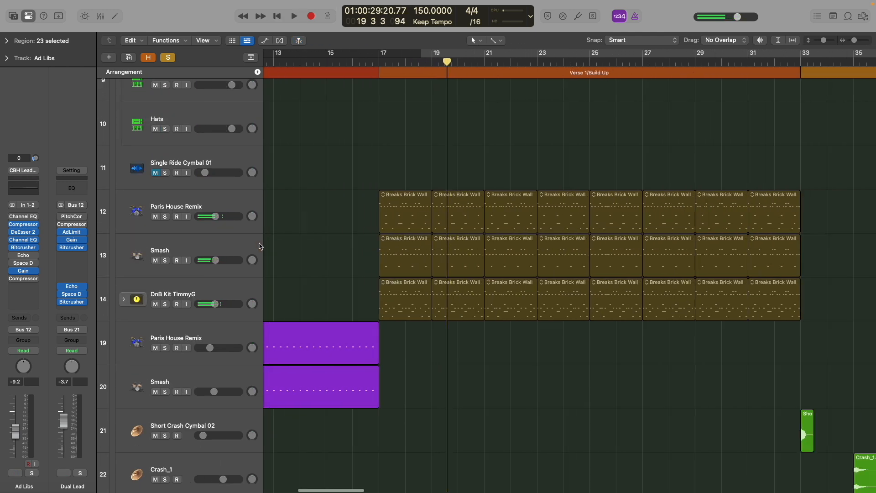
pyautogui.scroll(-5, 260, 248)
pyautogui.scroll(3, 253, 242)
pyautogui.click(192, 206)
pyautogui.click(188, 253)
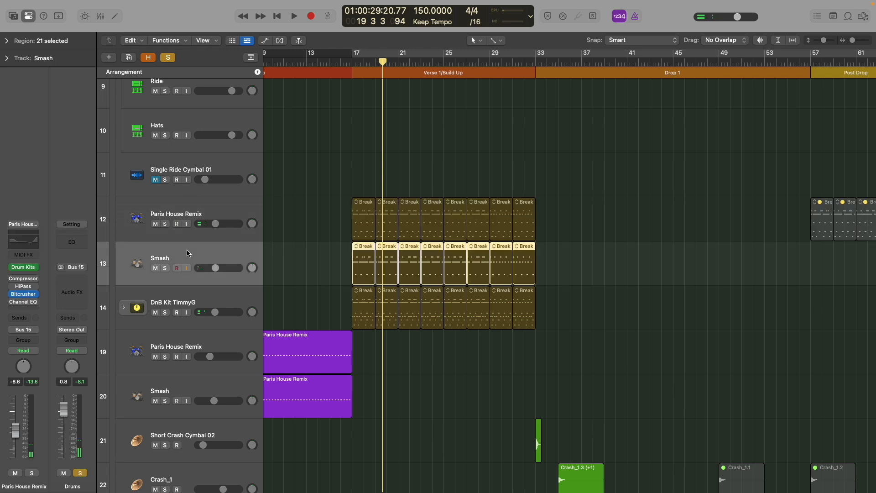
pyautogui.hscroll(-4, 242, 340)
pyautogui.click(236, 351)
pyautogui.click(229, 389)
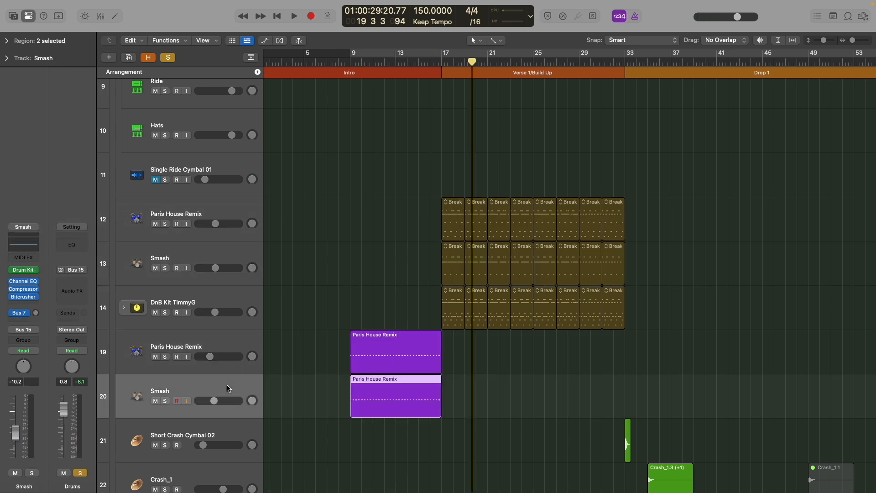
pyautogui.click(221, 346)
# - Solo the DnB Kit TimmyG track (14) and play it from bar 17
pyautogui.click(165, 312)
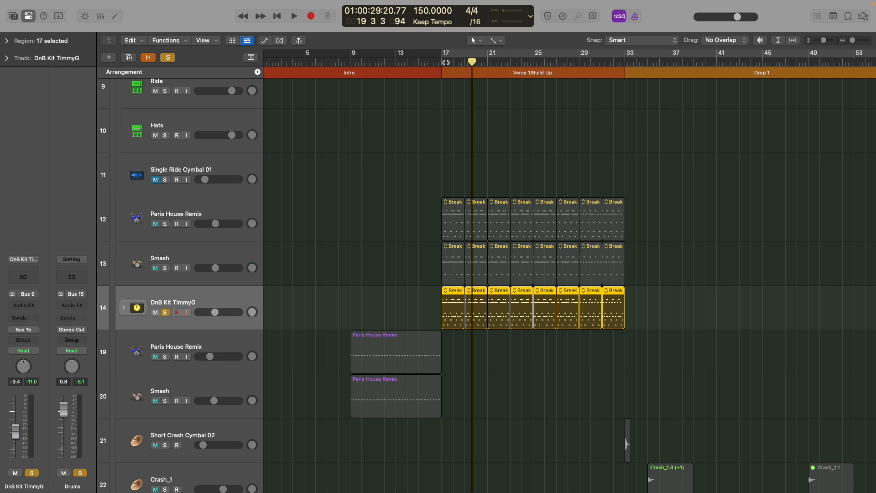
pyautogui.scroll(3, 445, 63)
pyautogui.click(444, 62)
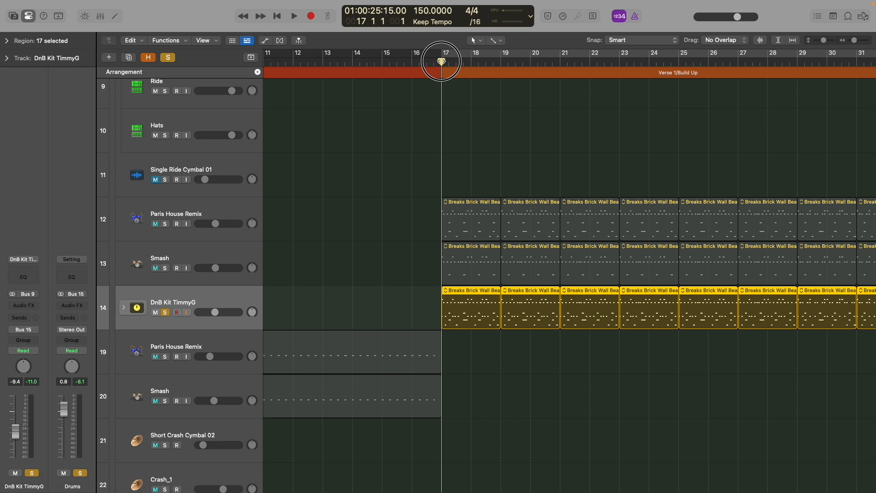
pyautogui.press('space')
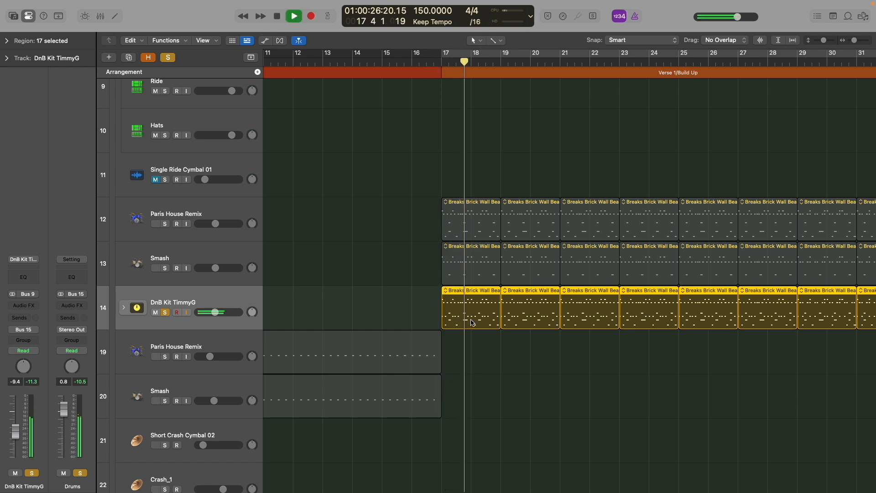
pyautogui.press('space')
# - Add the Smash (13) and Paris House Remix (12) tracks to the solo and play all three drum layers from bar 17
pyautogui.click(165, 268)
pyautogui.click(166, 224)
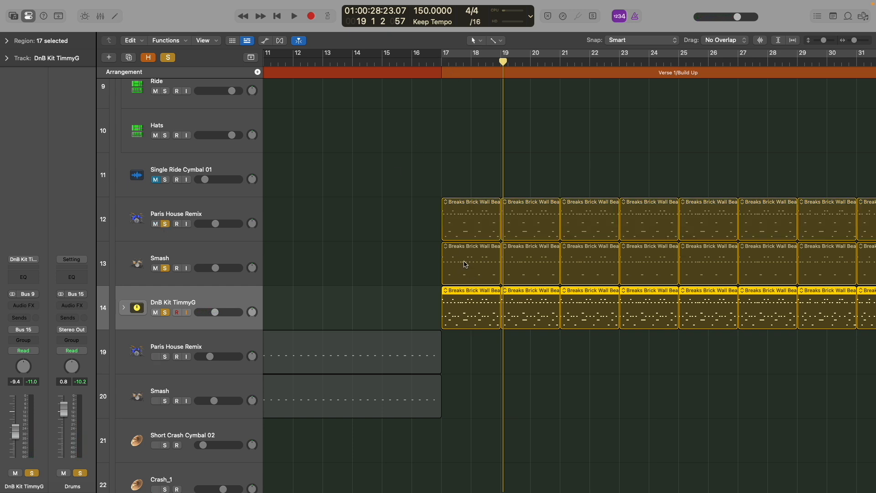
pyautogui.click(442, 63)
pyautogui.press('space')
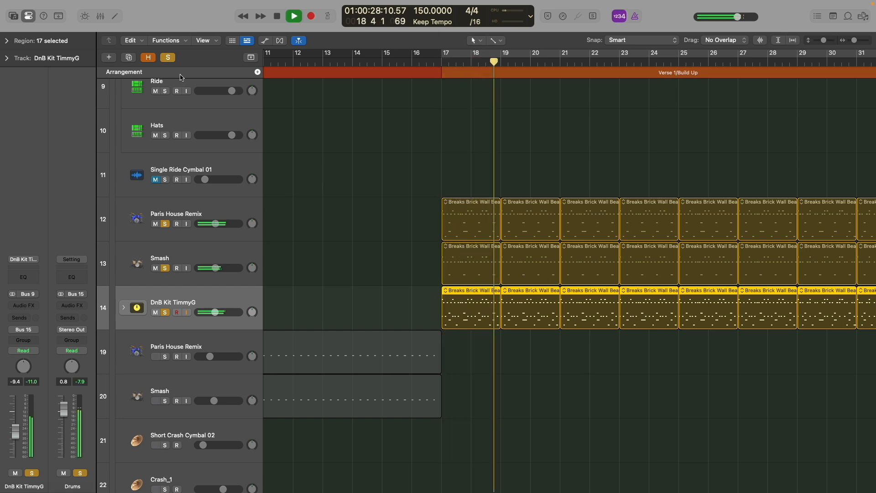
# - Clear all solos, stop playback, and solo the Tri Low track (32) with the Crushed Pulse Bass regions
pyautogui.click(168, 59)
pyautogui.press('space')
pyautogui.press('super+Up')
pyautogui.press('super+Up')
pyautogui.press('super+Up')
pyautogui.press('super+Left')
pyautogui.press('super+Left')
pyautogui.press('super+Left')
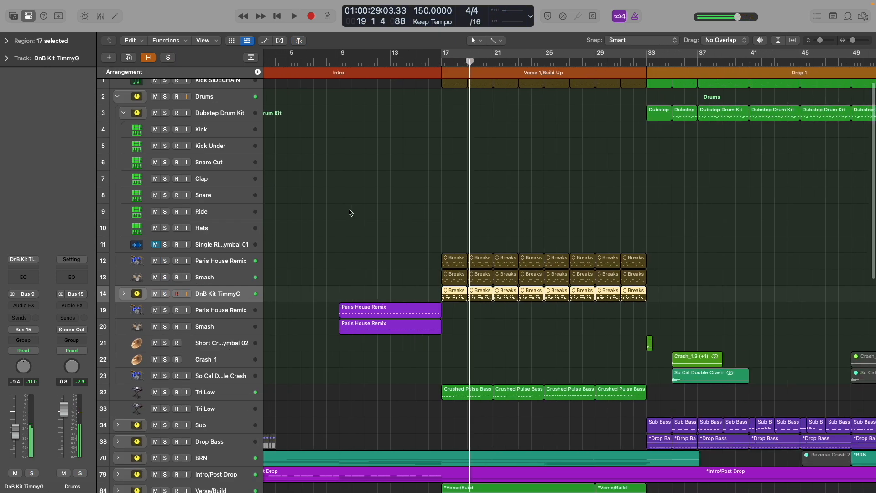
pyautogui.scroll(-3, 350, 212)
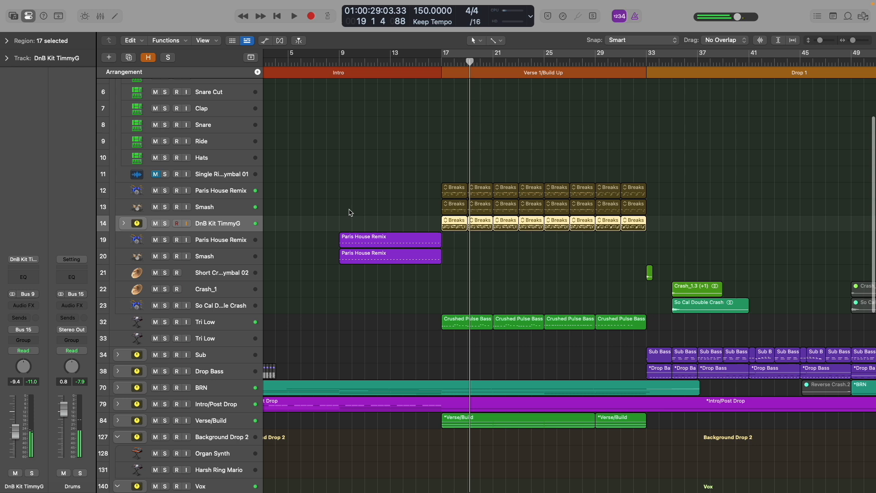
pyautogui.click(166, 323)
pyautogui.scroll(5, 462, 328)
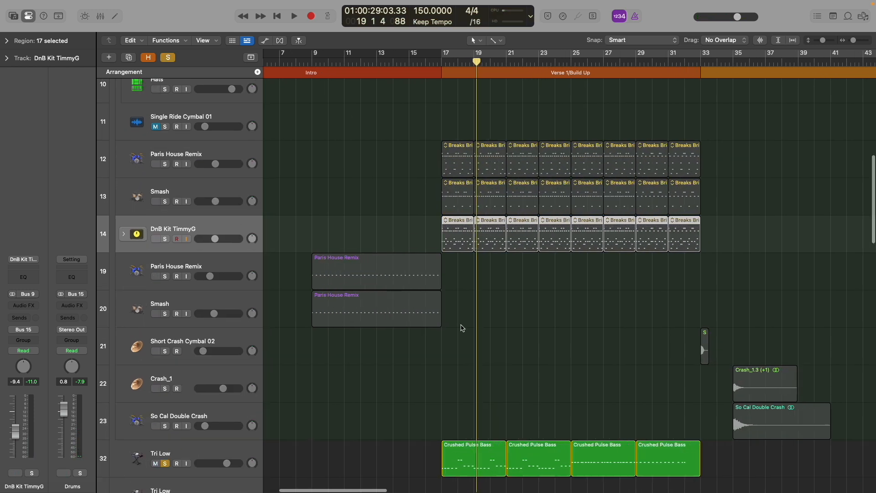
# - Play the soloed Tri Low track (32) from bar 17
pyautogui.scroll(-3, 461, 327)
pyautogui.click(440, 57)
pyautogui.press('space')
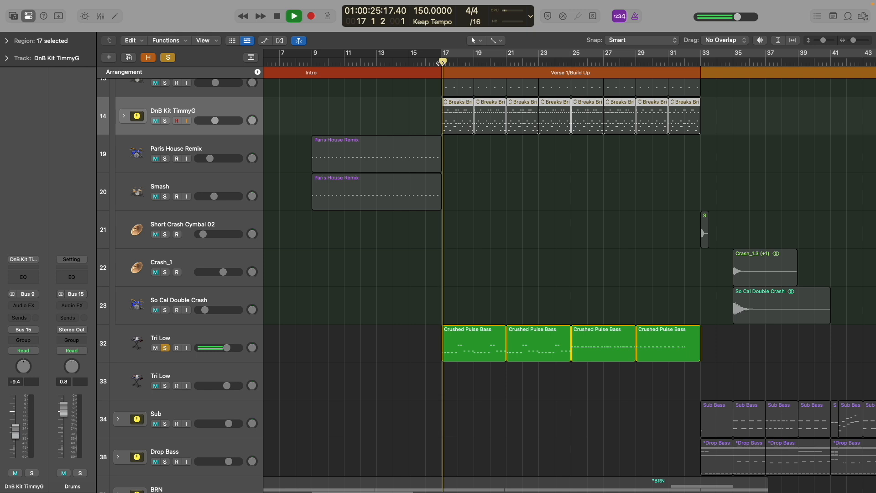
# - Open the Tri Low track's Channel EQ to examine its low cut, stop playback, and close the EQ
pyautogui.click(198, 335)
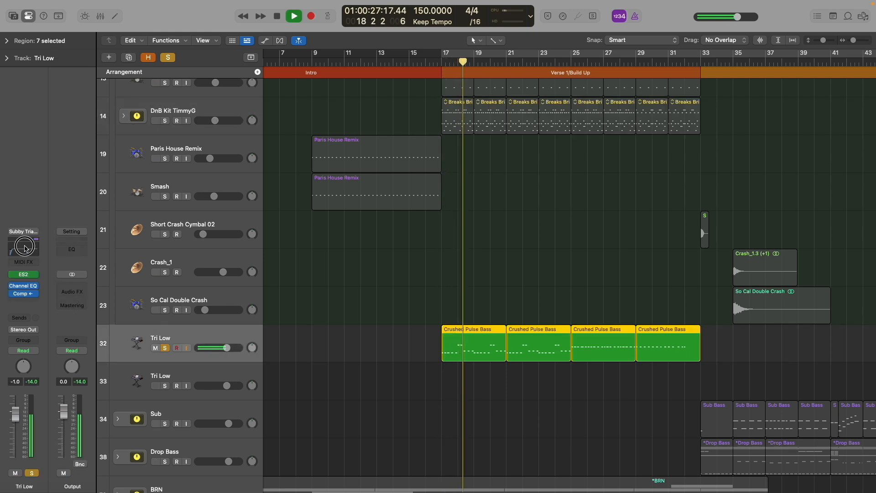
pyautogui.click(23, 286)
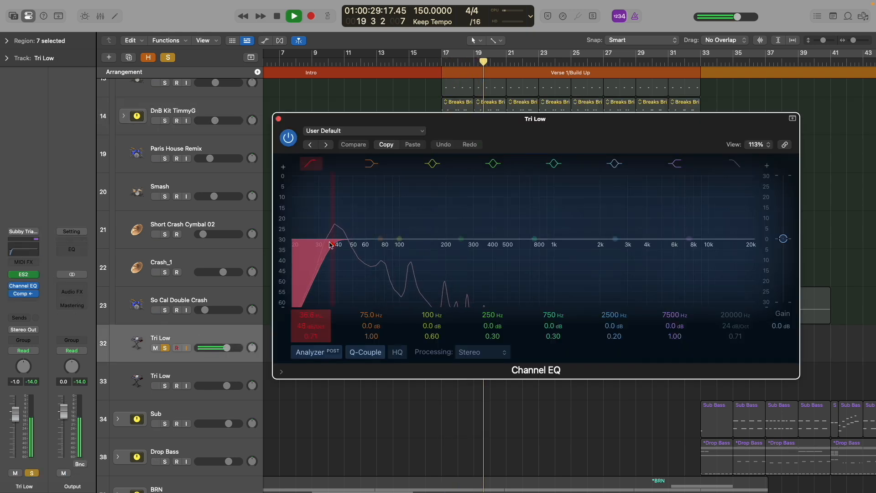
pyautogui.press('space')
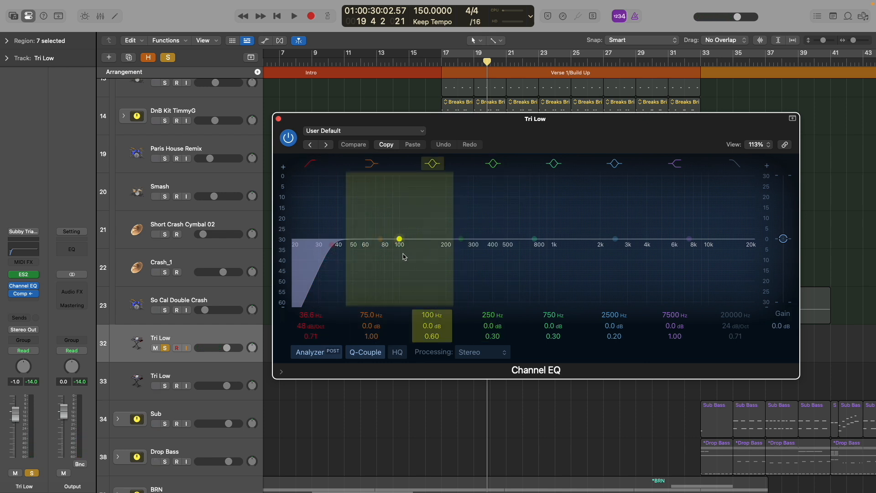
pyautogui.click(278, 118)
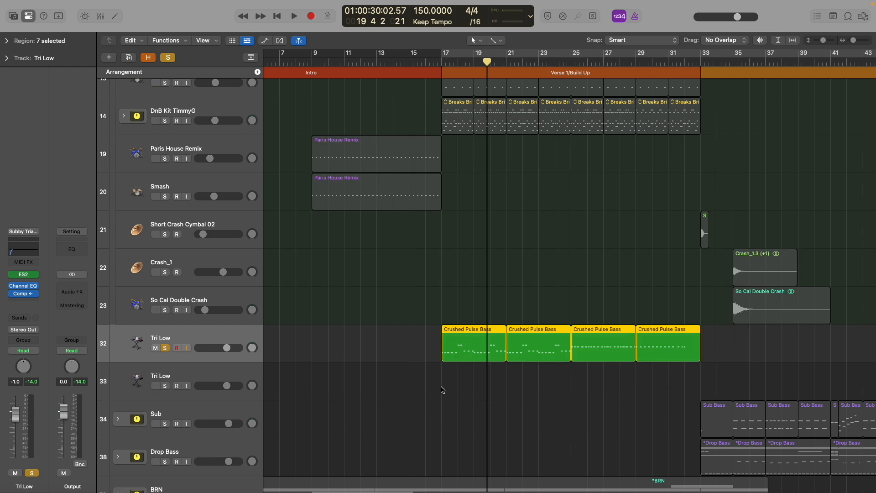
# - Clear the Tri Low solo and collapse the Drums stack (2)
pyautogui.press('z')
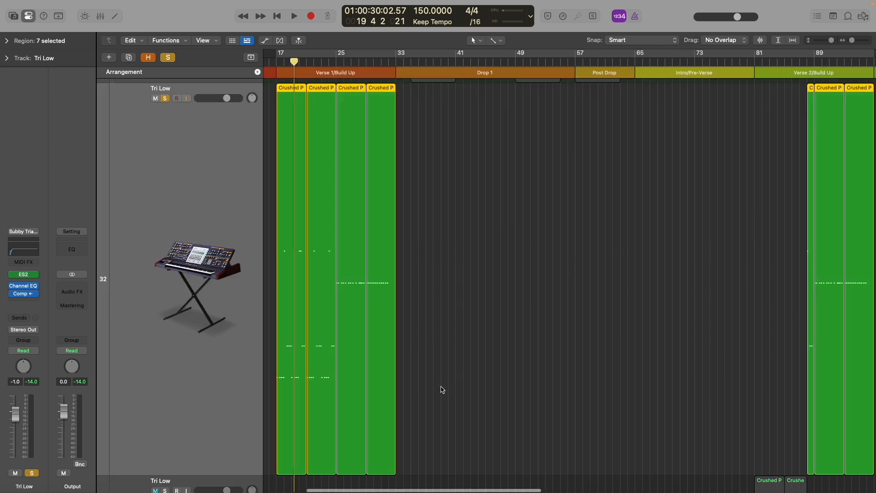
pyautogui.press('z')
pyautogui.scroll(-1, 441, 386)
pyautogui.scroll(-8, 441, 387)
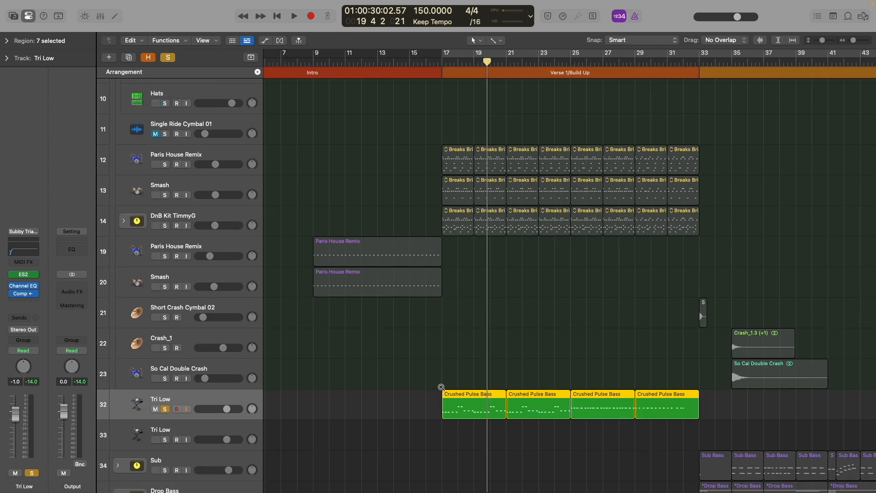
pyautogui.click(166, 321)
pyautogui.scroll(1, 166, 321)
pyautogui.click(116, 98)
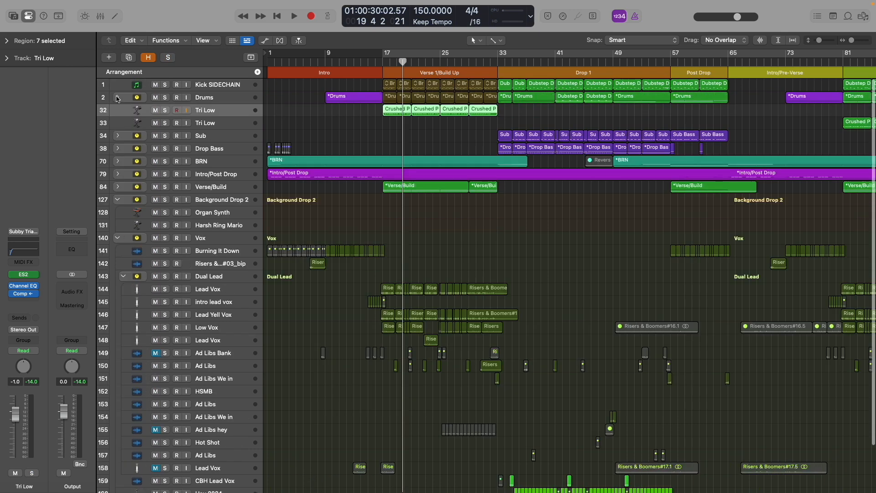
pyautogui.scroll(3, 248, 103)
pyautogui.scroll(1, 167, 123)
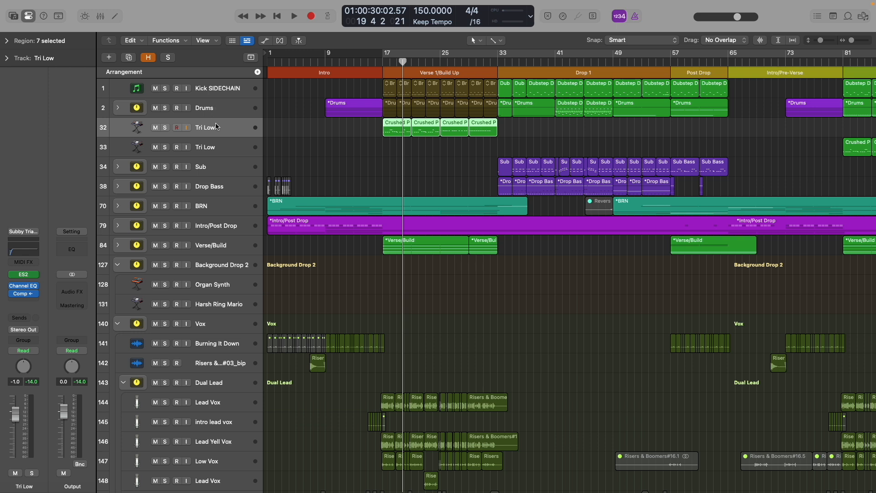
pyautogui.scroll(3, 229, 136)
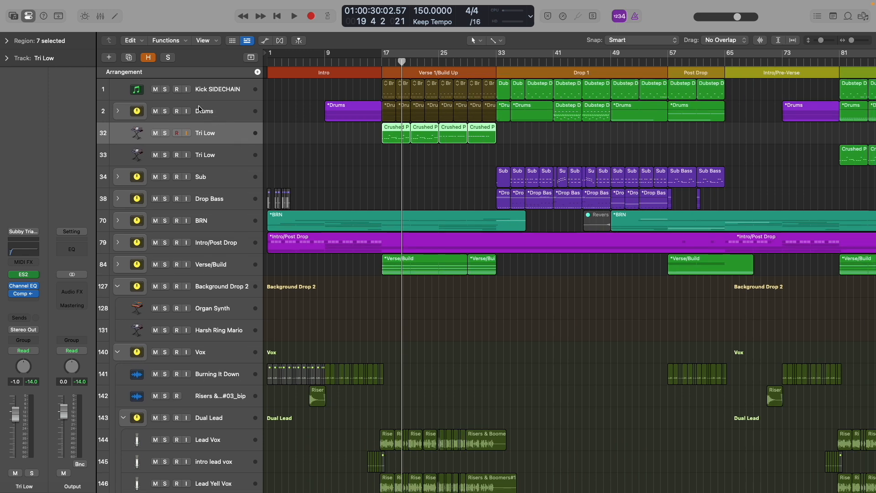
# - Go through the Drums and bass tracks to the BRN stack (70) and briefly expand and collapse it
pyautogui.click(206, 113)
pyautogui.click(207, 141)
pyautogui.click(194, 225)
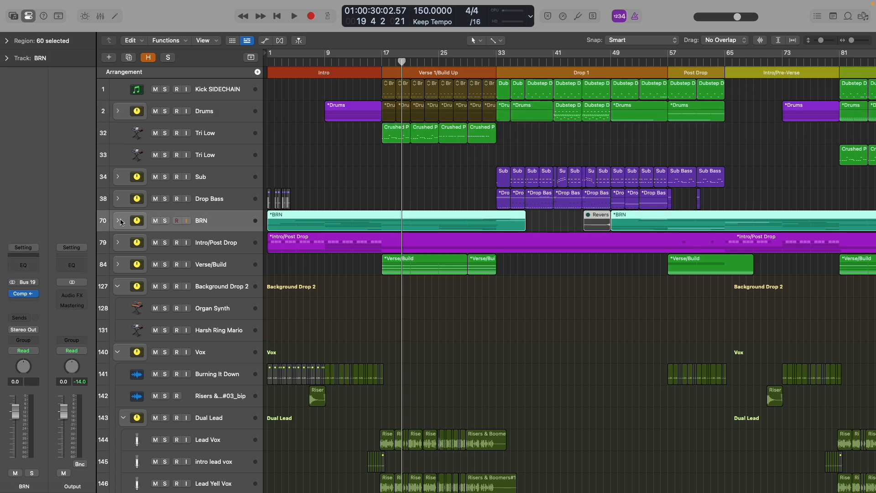
pyautogui.click(118, 221)
pyautogui.click(118, 221)
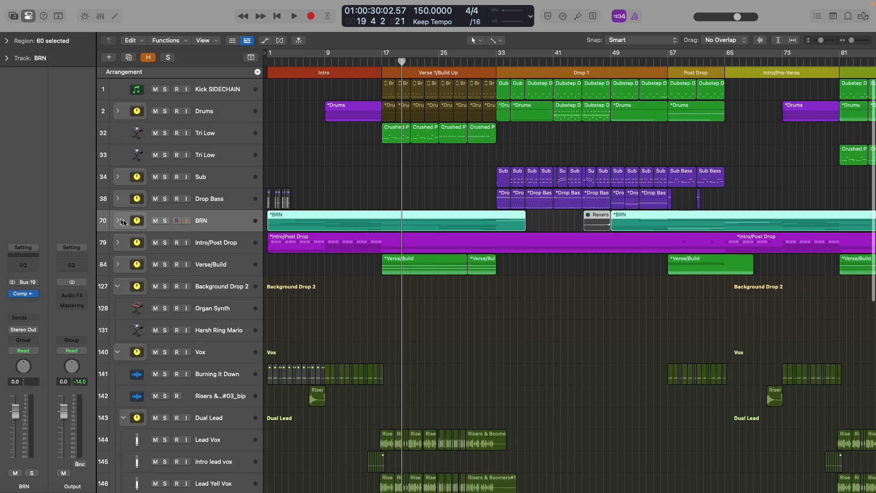
# - Expand the Intro/Post Drop stack (79) and select it
pyautogui.click(117, 243)
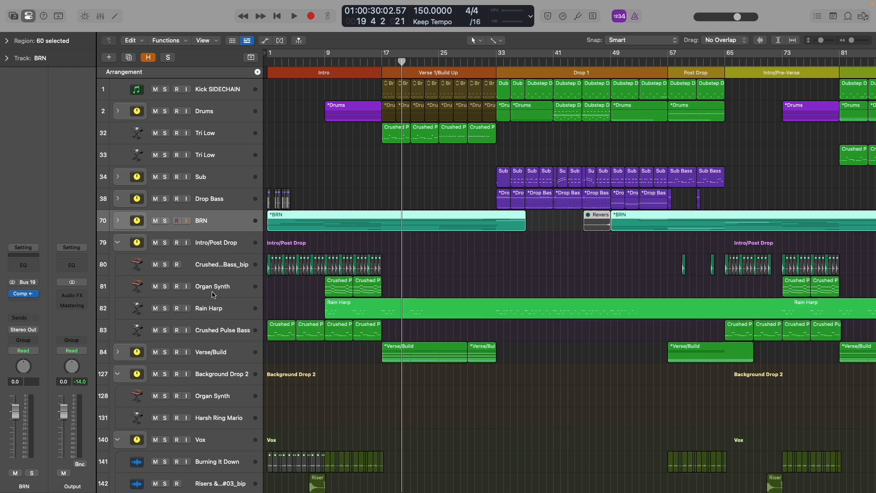
pyautogui.click(221, 246)
pyautogui.scroll(4, 366, 296)
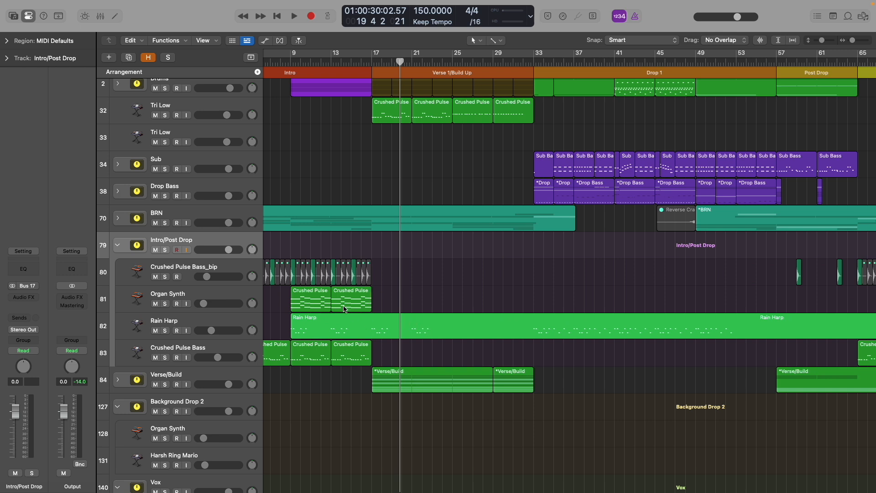
# - Solo the Verse/Build stack (84) and expand it to show its tracks
pyautogui.press('super+Down')
pyautogui.press('super+Down')
pyautogui.press('super+Right')
pyautogui.press('super+Right')
pyautogui.scroll(-4, 409, 349)
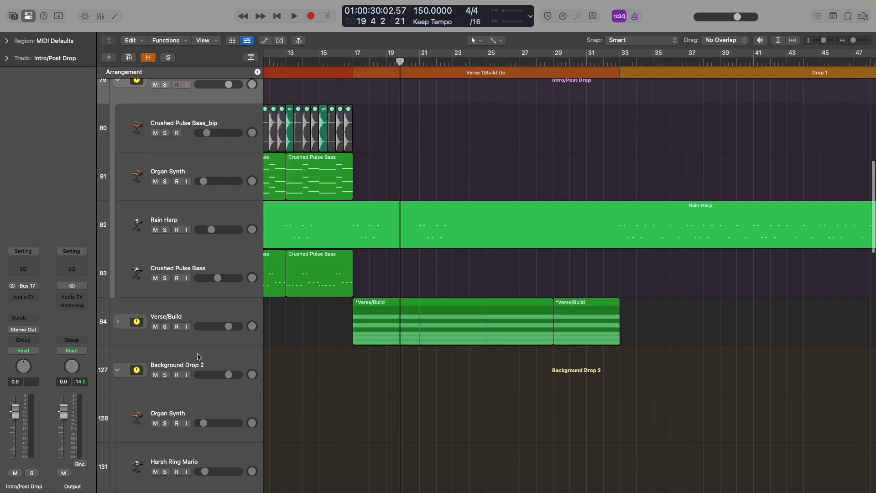
pyautogui.click(165, 326)
pyautogui.click(121, 322)
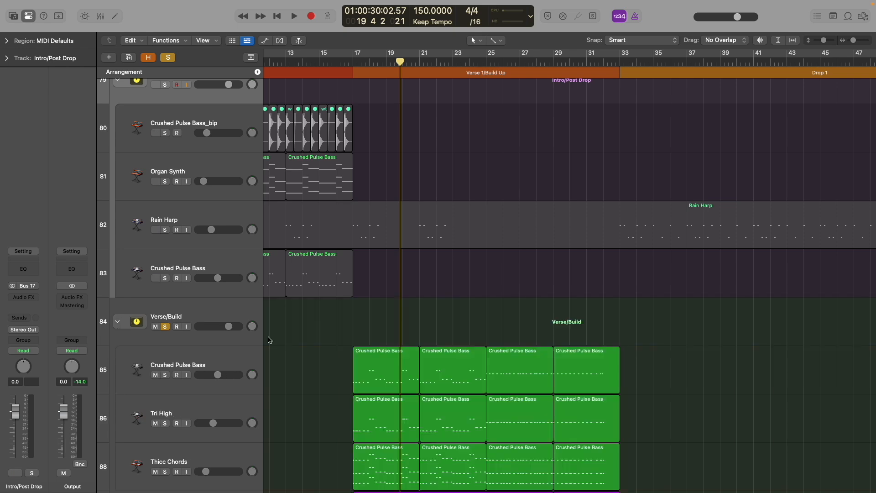
# - Clear the Verse/Build solo, play the full arrangement from bar 17, and stop playback
pyautogui.press('super+Down')
pyautogui.press('super+Right')
pyautogui.press('super+Right')
pyautogui.scroll(-7, 342, 323)
pyautogui.press('super+Up')
pyautogui.press('super+Up')
pyautogui.press('super+Up')
pyautogui.press('super+Left')
pyautogui.press('super+Left')
pyautogui.click(168, 58)
pyautogui.press('super+Right')
pyautogui.press('super+Right')
pyautogui.click(322, 59)
pyautogui.press('space')
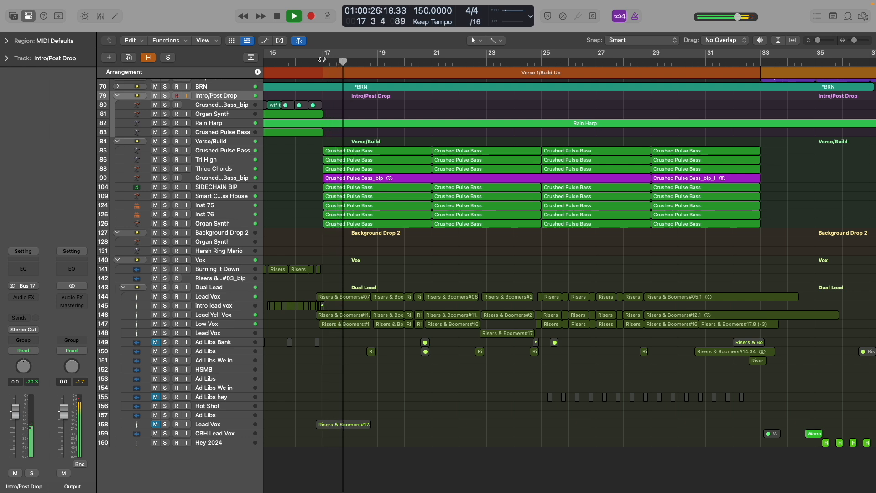
pyautogui.press('space')
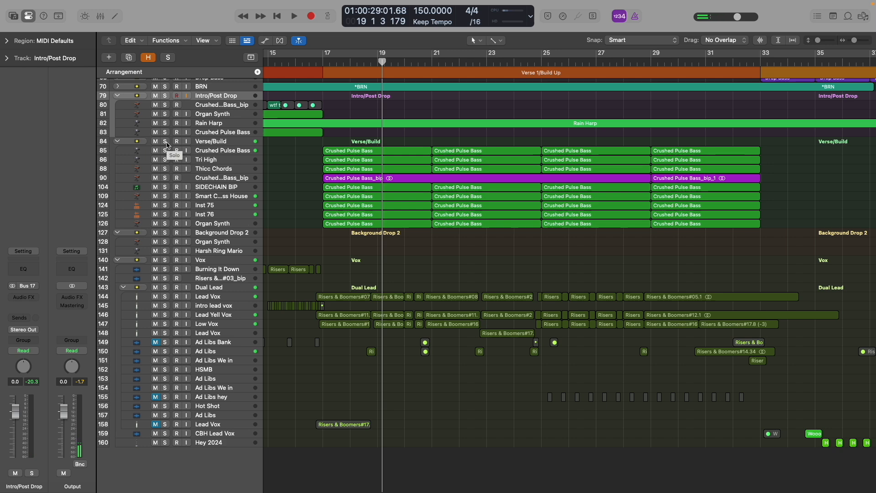
# - Solo the Verse/Build stack's Crushed Pulse Bass track (85), play it from bar 17, and stop
pyautogui.scroll(6, 359, 167)
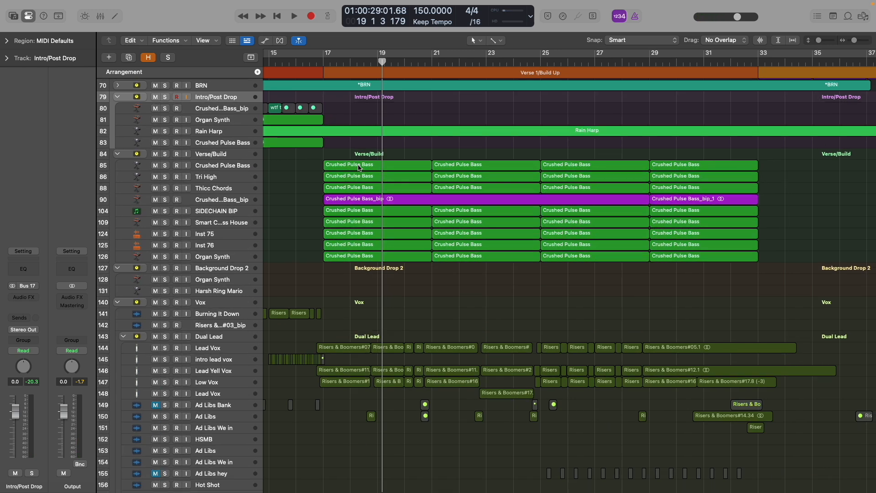
pyautogui.scroll(-4, 358, 166)
pyautogui.scroll(3, 358, 166)
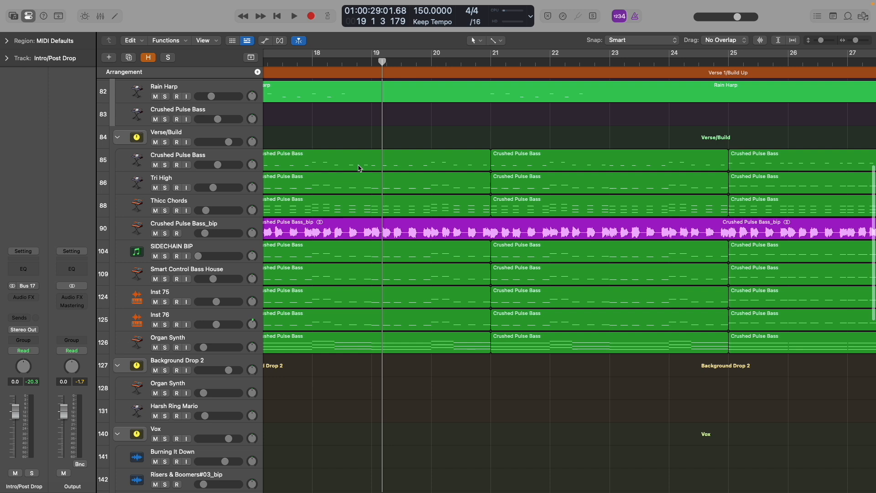
pyautogui.hscroll(-5, 358, 165)
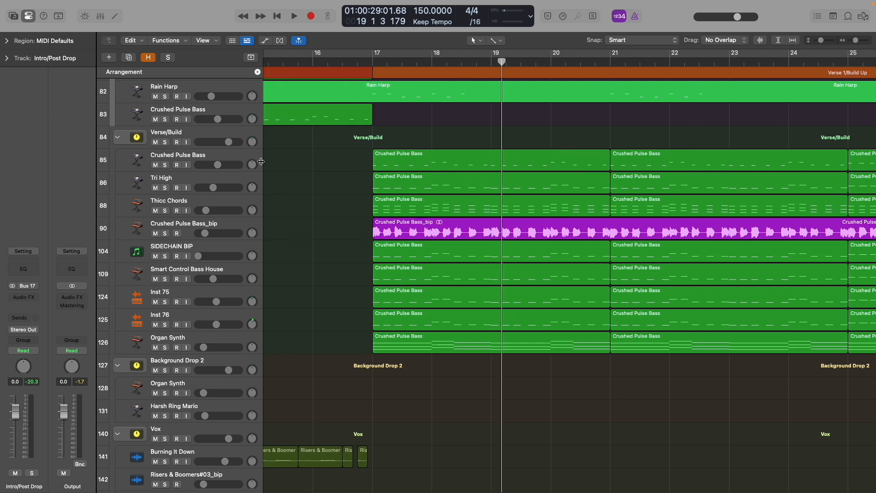
pyautogui.click(165, 143)
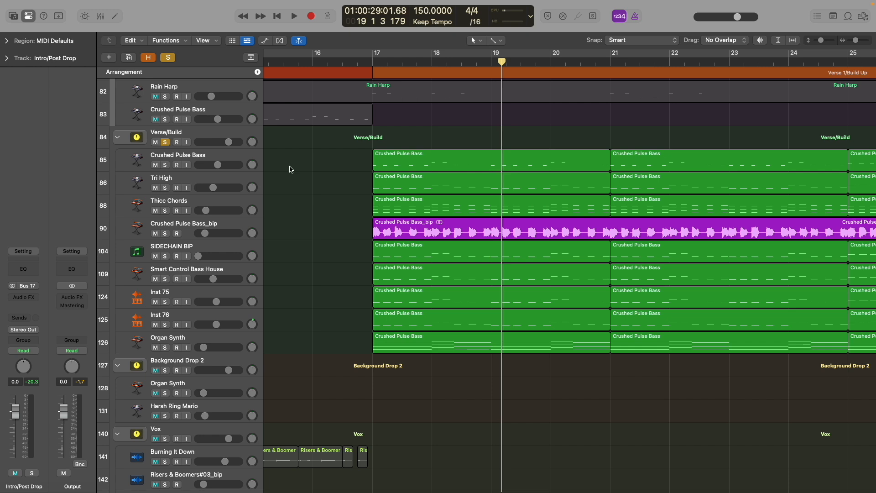
pyautogui.click(165, 165)
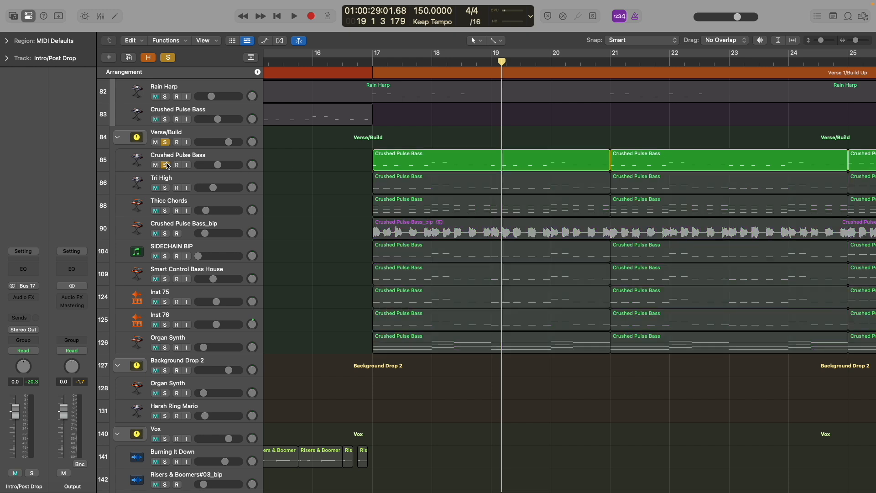
pyautogui.click(375, 61)
pyautogui.press('space')
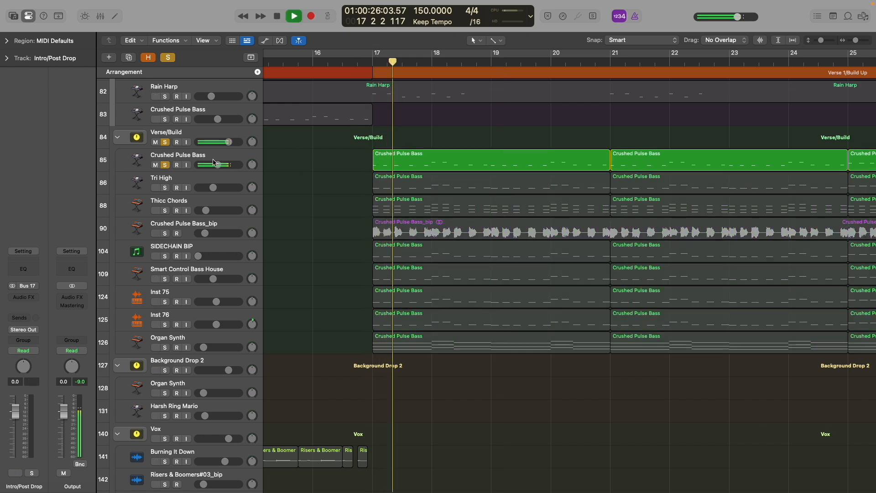
pyautogui.press('space')
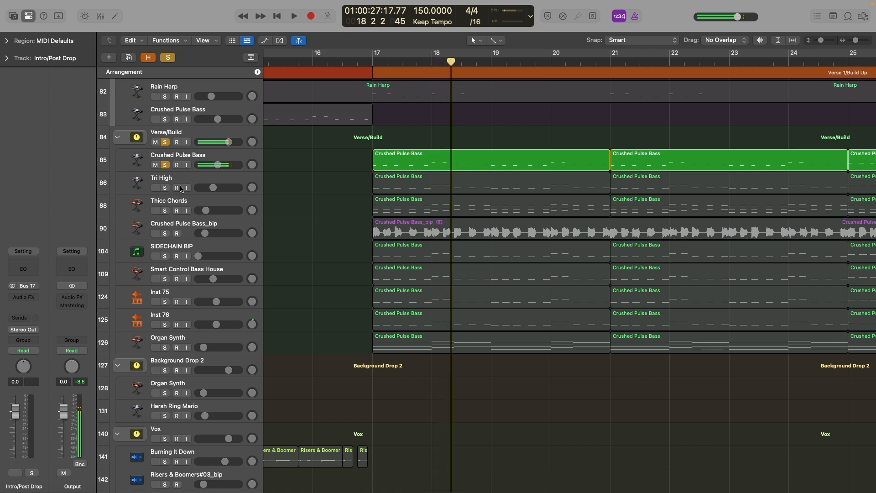
# - Add Tri High (86) to the solo and play from bar 17, briefly dropping Crushed Pulse Bass (85) from the solo to compare
pyautogui.click(189, 159)
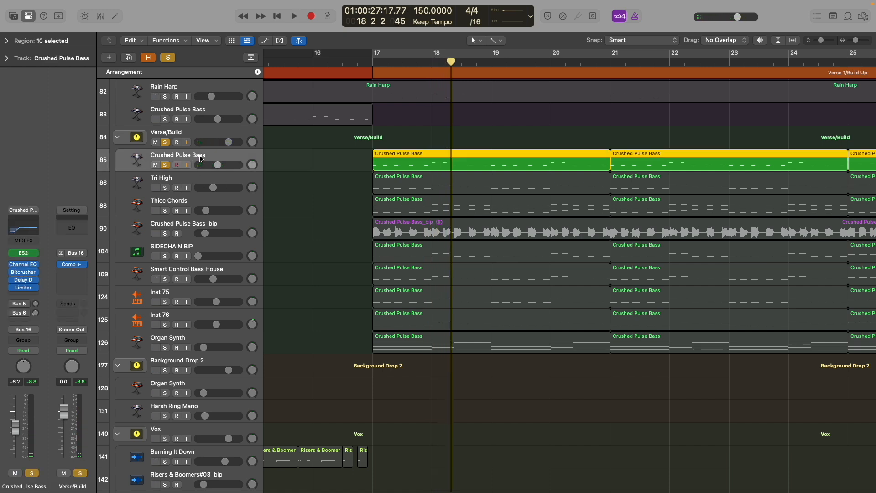
pyautogui.click(165, 187)
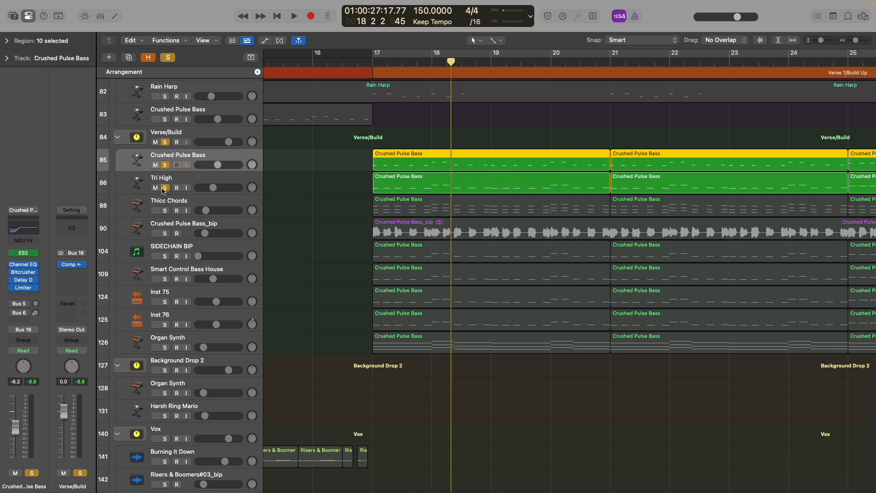
pyautogui.click(373, 60)
pyautogui.press('space')
pyautogui.click(164, 165)
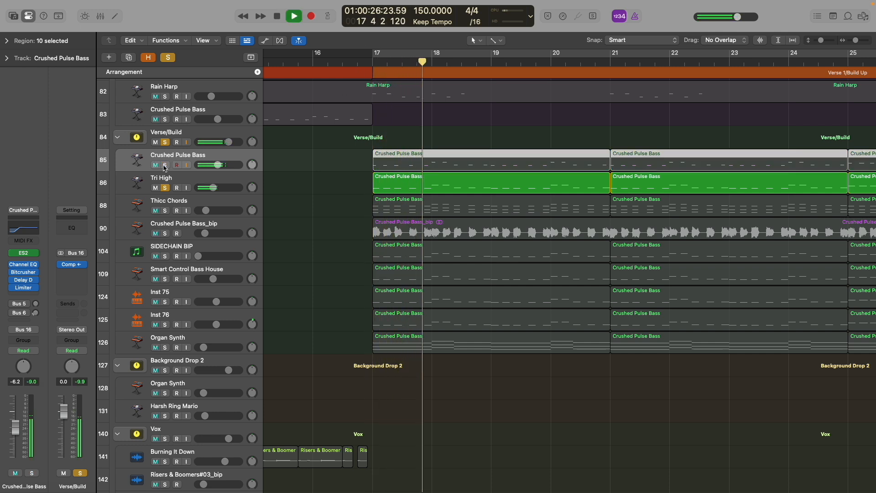
pyautogui.click(165, 166)
pyautogui.press('space')
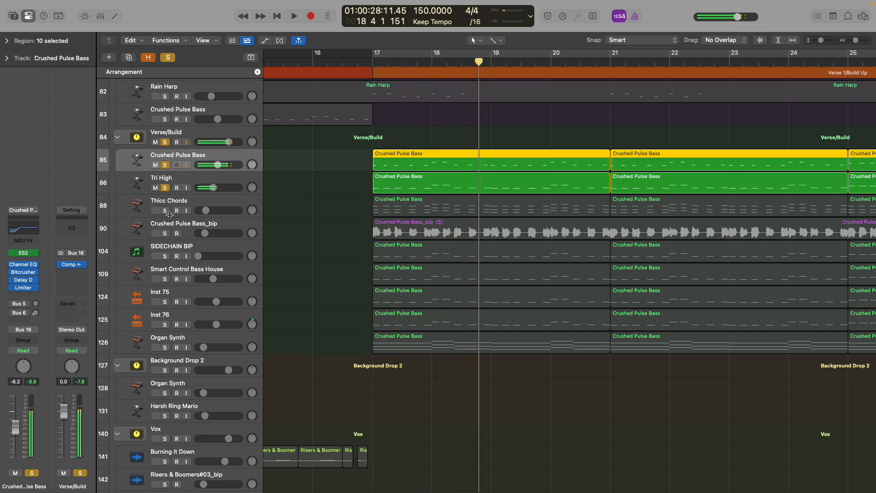
# - Solo Thicc Chords (88) without Tri High and Crushed Pulse Bass, and play it from bar 17
pyautogui.click(165, 211)
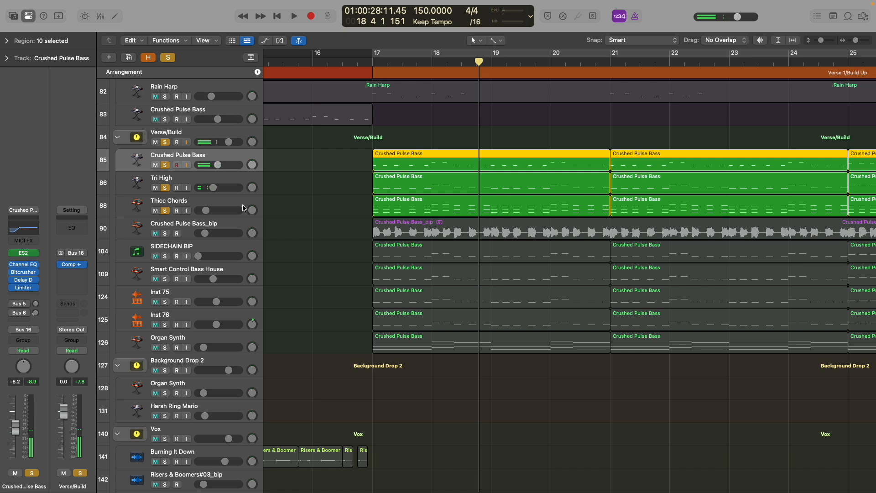
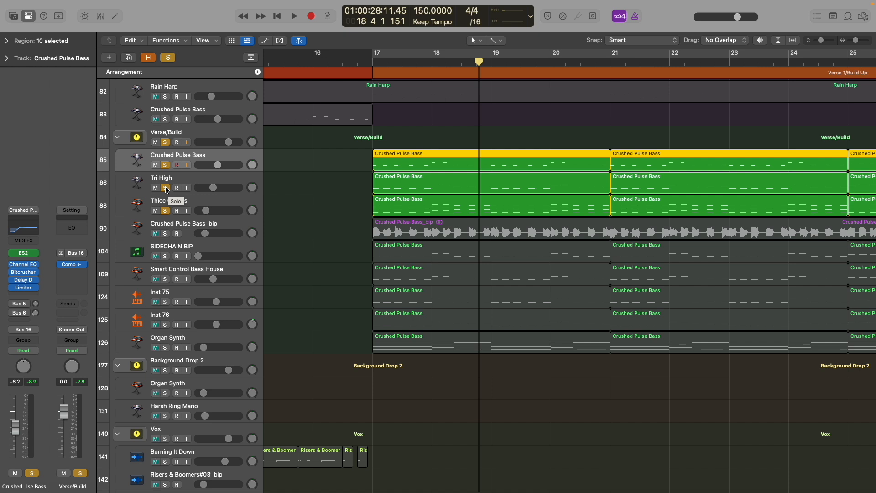
pyautogui.click(165, 188)
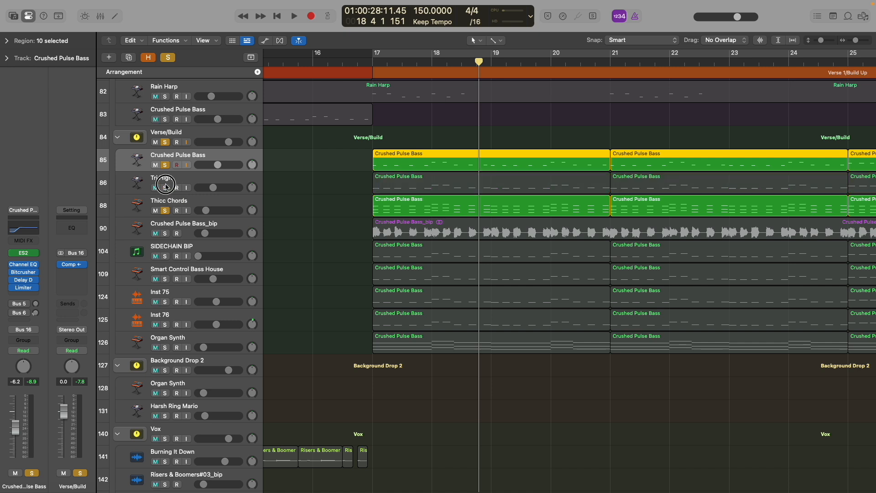
pyautogui.click(165, 165)
pyautogui.click(373, 64)
pyautogui.press('space')
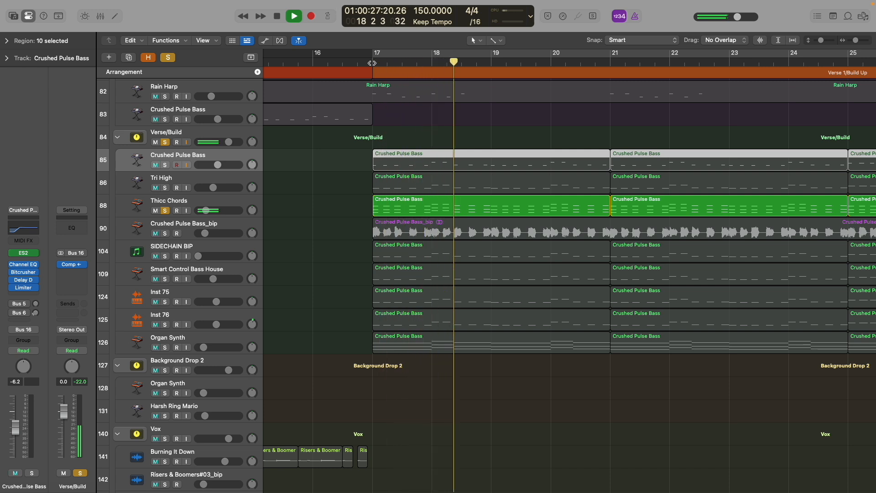
pyautogui.press('space')
# - Open the first Thicc Chords region in the Piano Roll and select all its notes
pyautogui.scroll(3, 476, 164)
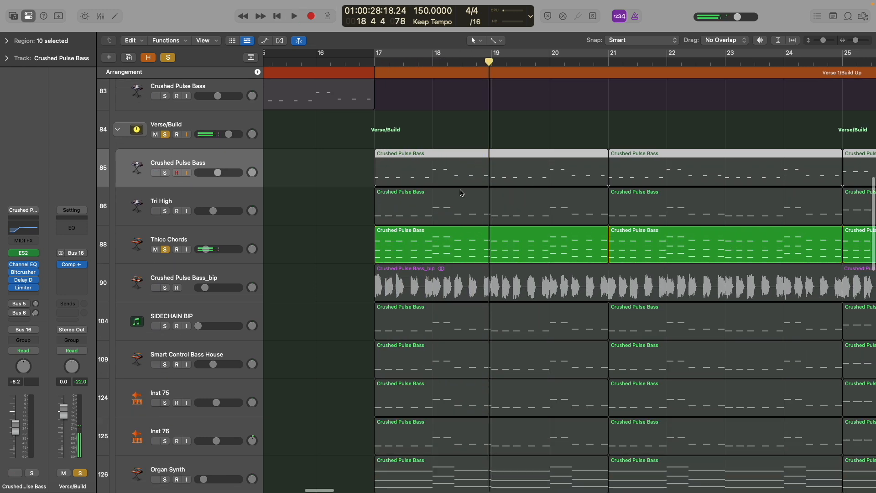
pyautogui.doubleClick(409, 240)
pyautogui.press('a')
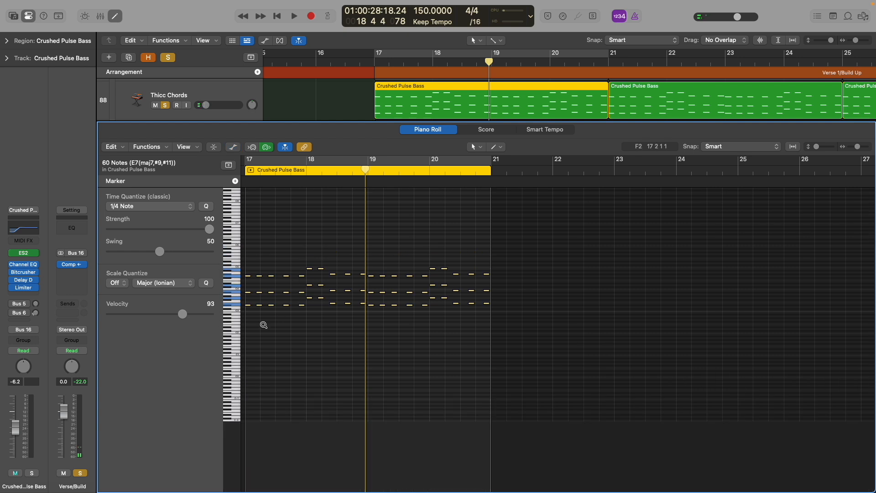
# - Zoom in on the start of the Thicc Chords region and select its first three-note chord at bar 17
pyautogui.press('super+Right')
pyautogui.press('super+Right')
pyautogui.press('super+Right')
pyautogui.press('super+Right')
pyautogui.hscroll(-5, 263, 325)
pyautogui.hscroll(-5, 351, 326)
pyautogui.moveTo(377, 320); pyautogui.dragTo(363, 262)
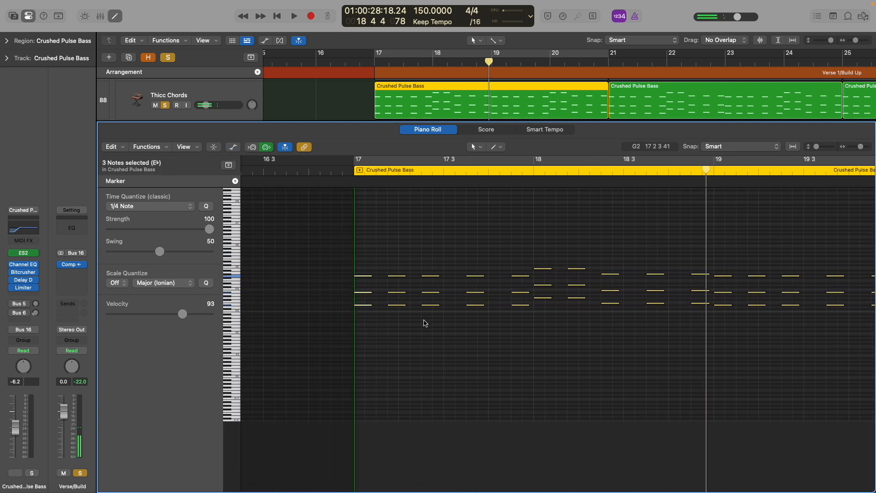
# - Select the third three-note chord in bar 18 of the Thicc Chords region, then close the Piano Roll
pyautogui.hscroll(5, 466, 322)
pyautogui.moveTo(434, 304); pyautogui.dragTo(441, 270)
pyautogui.hscroll(3, 459, 260)
pyautogui.hscroll(1, 459, 260)
pyautogui.scroll(-3, 468, 289)
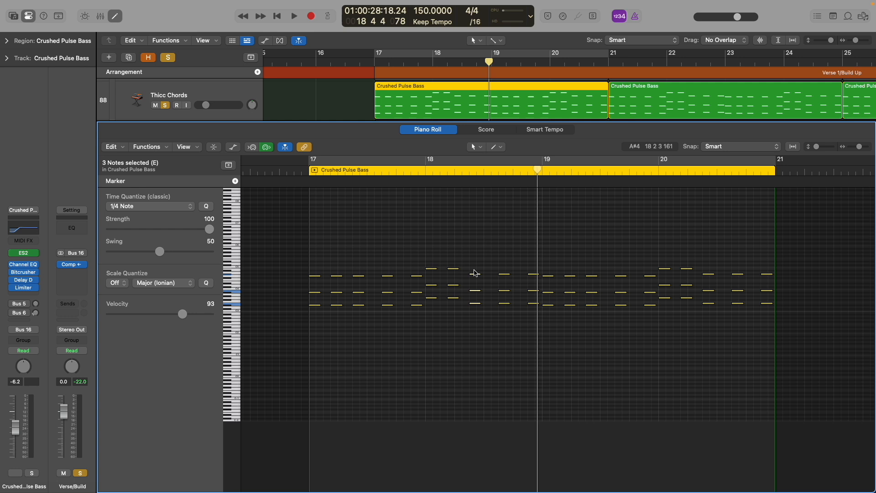
pyautogui.press('e')
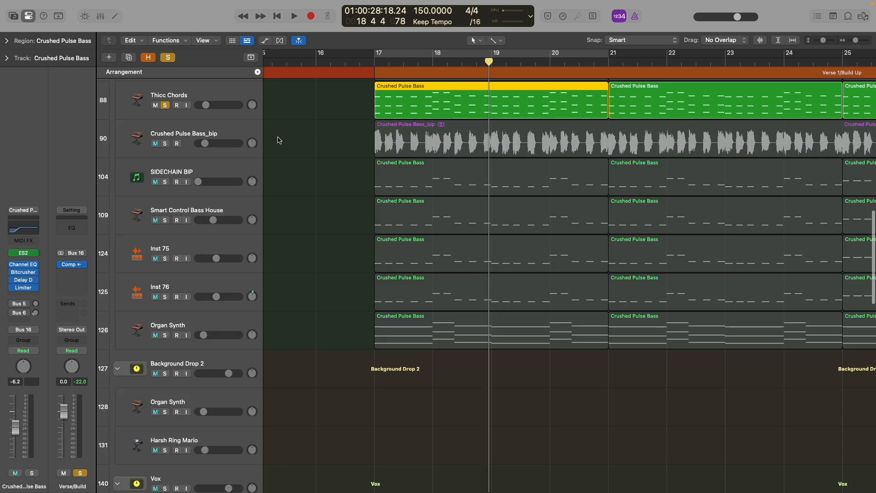
# - Solo Crushed Pulse Bass_bip (90) in place of Thicc Chords, play it from bar 17, and stop
pyautogui.click(165, 145)
pyautogui.click(166, 105)
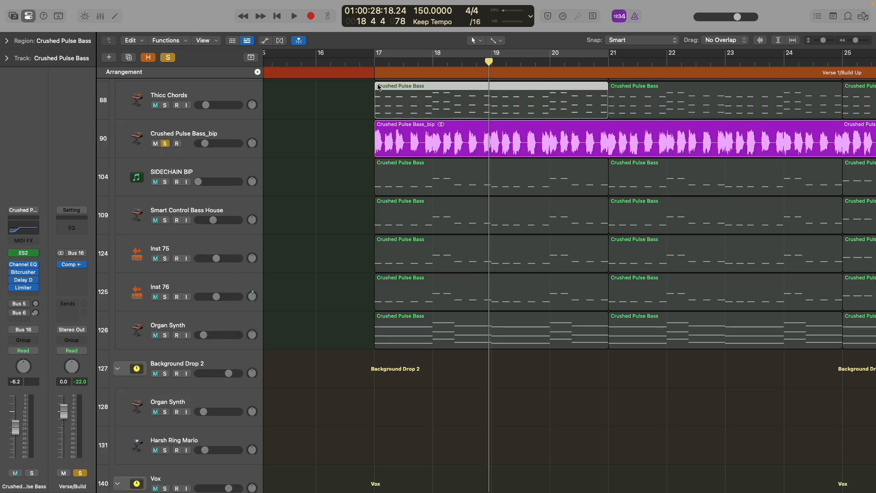
pyautogui.click(374, 62)
pyautogui.press('space')
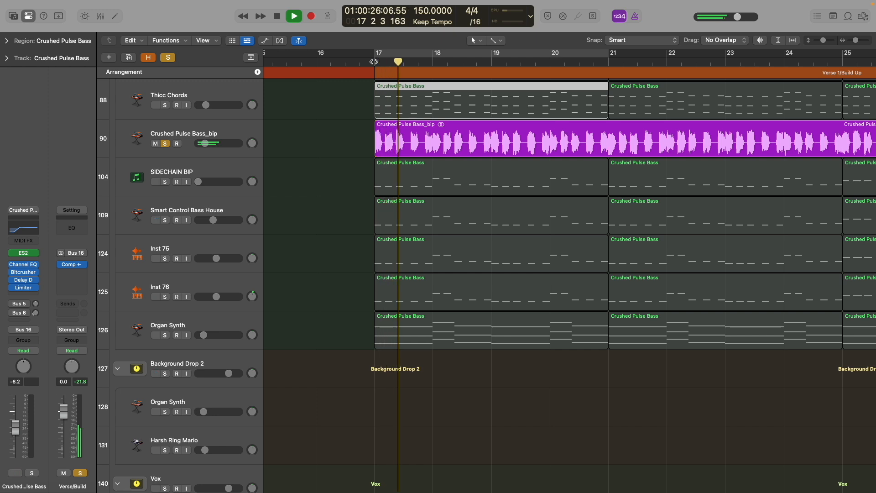
pyautogui.press('space')
pyautogui.scroll(2, 423, 156)
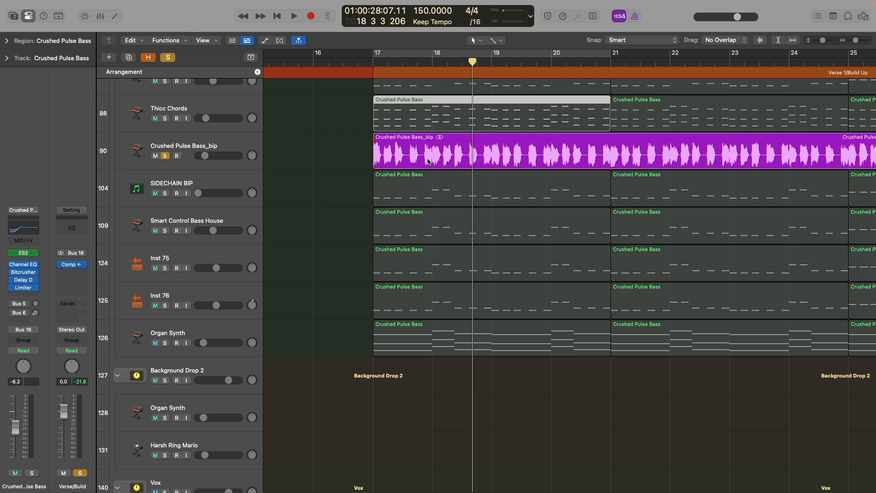
# - Solo SIDECHAIN BIP (104) in place of Crushed Pulse Bass_bip, play it from bar 17, and stop
pyautogui.click(165, 156)
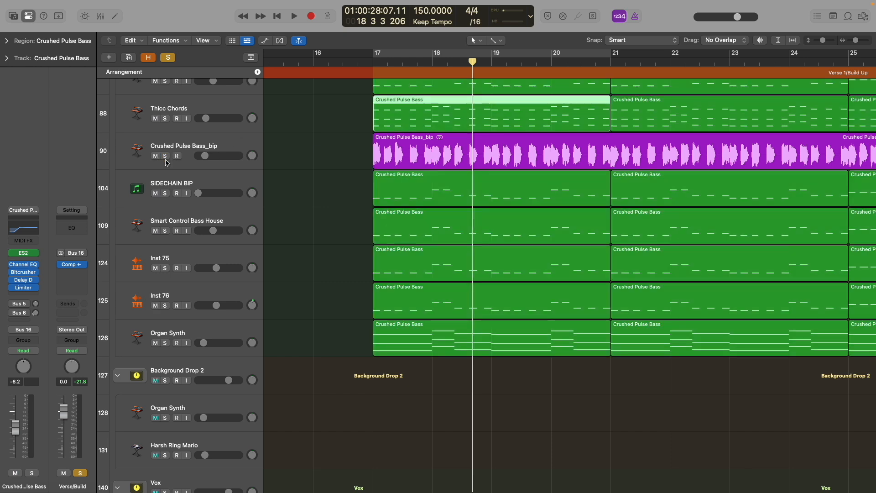
pyautogui.click(165, 193)
pyautogui.click(372, 62)
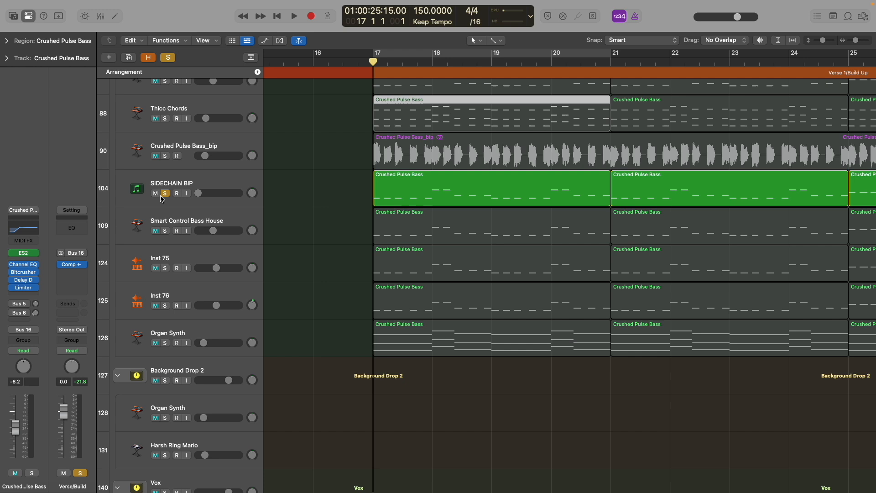
pyautogui.click(402, 147)
pyautogui.press('space')
pyautogui.press('space')
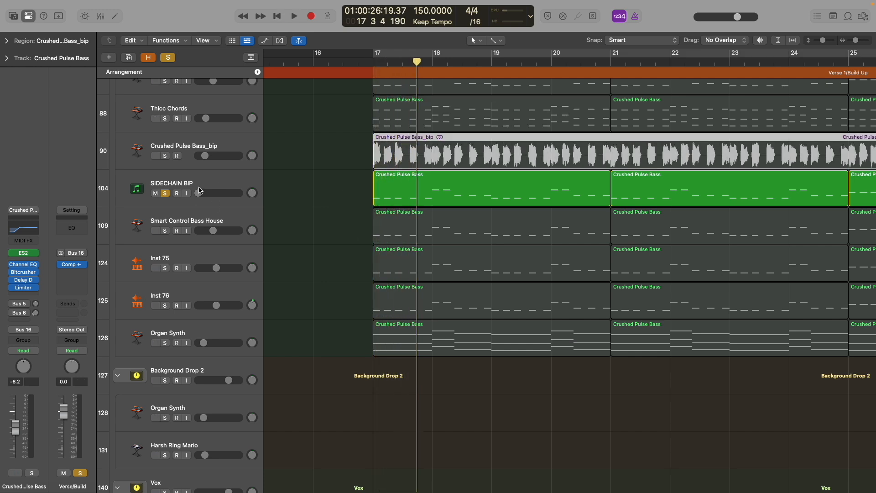
# - Solo and select Smart Control Bass House (109) in place of SIDECHAIN BIP, play it from bar 17, and stop
pyautogui.click(165, 193)
pyautogui.click(165, 231)
pyautogui.click(194, 223)
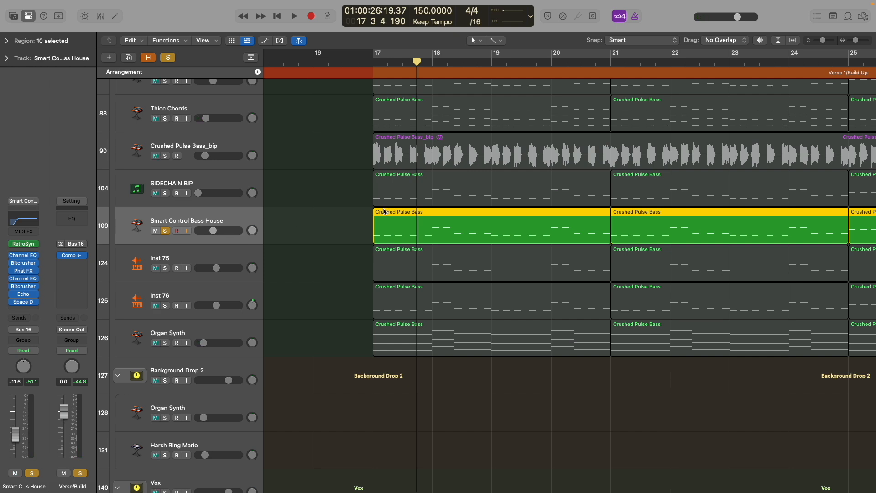
pyautogui.click(373, 68)
pyautogui.press('space')
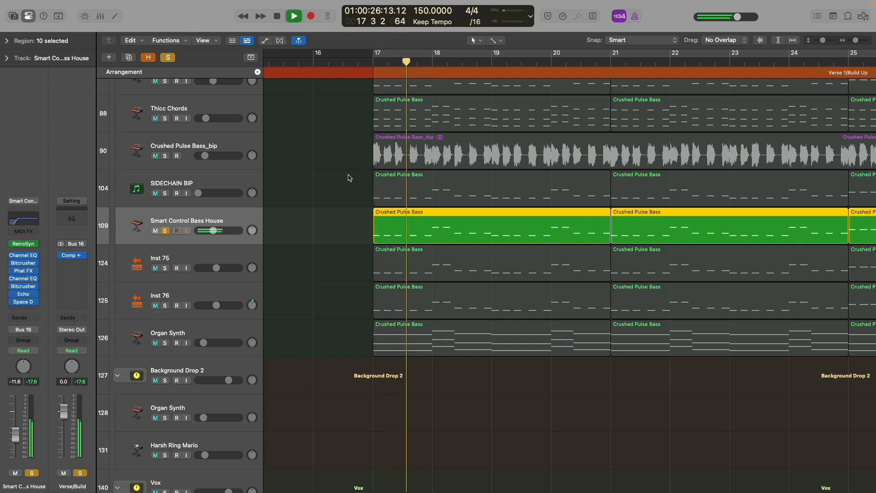
pyautogui.press('space')
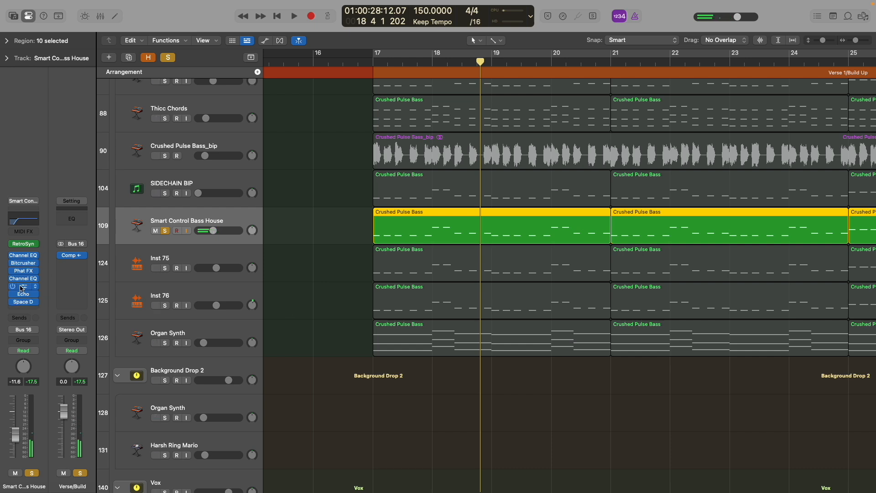
# - Inspect the settings of both Bitcrusher plug-ins on Smart Control Bass House, closing each one
pyautogui.click(21, 286)
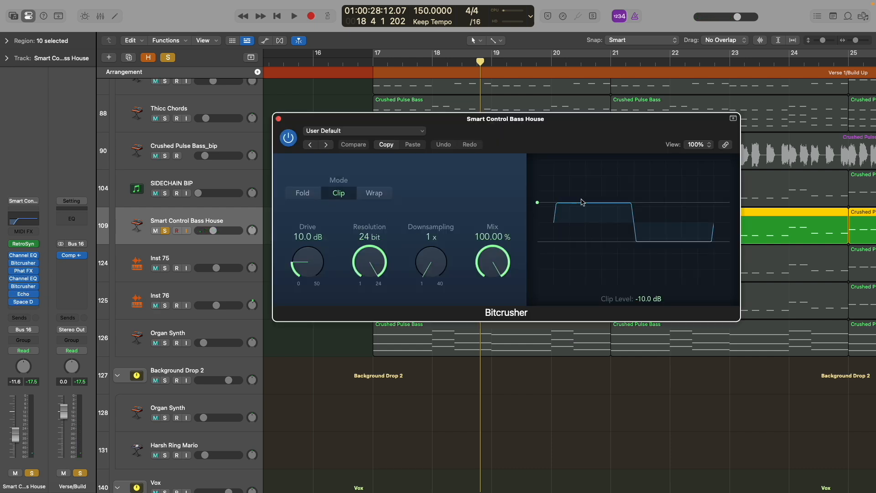
pyautogui.click(278, 119)
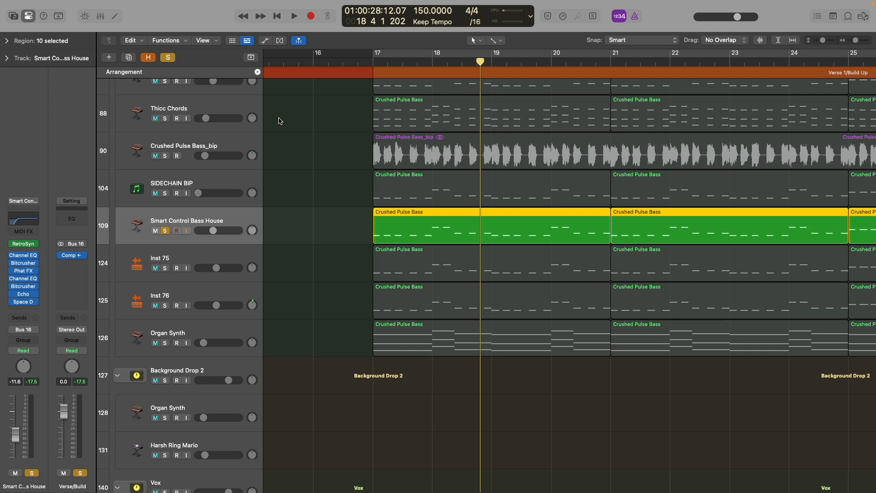
pyautogui.click(25, 264)
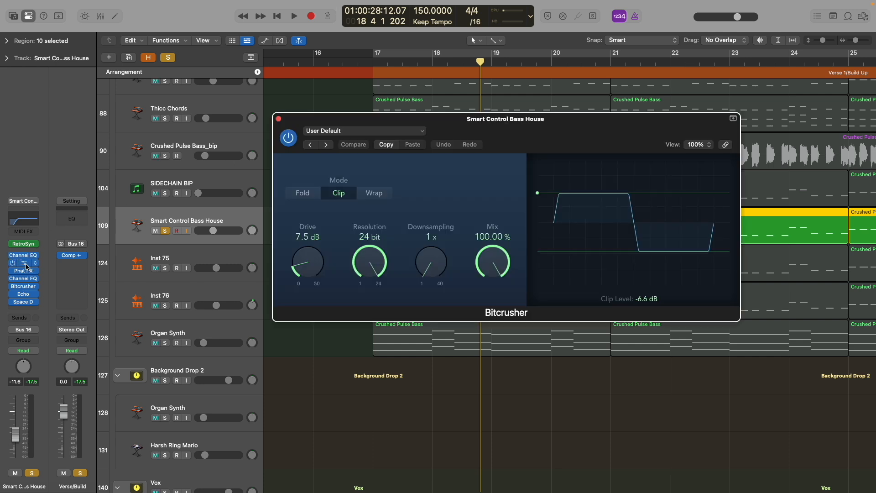
pyautogui.click(278, 119)
# - Open Phat FX on Smart Control Bass House and compare it bypassed and enabled while playing from bar 17, leaving it enabled and closed
pyautogui.click(23, 271)
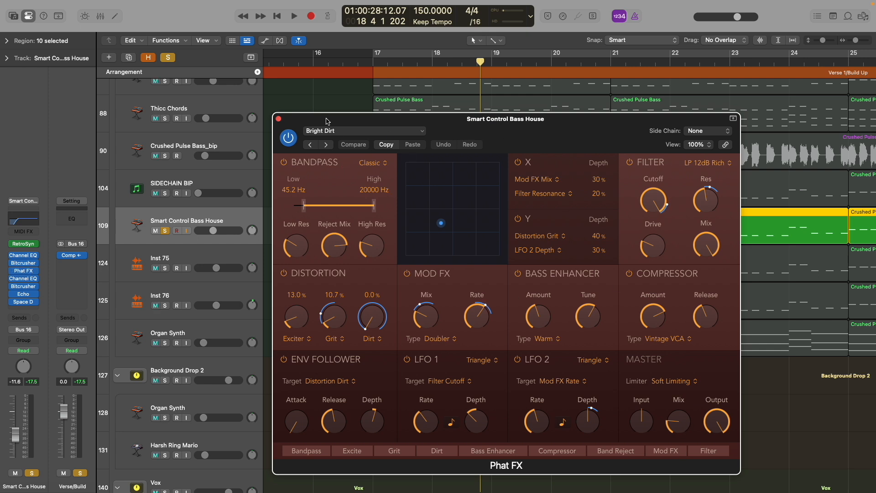
pyautogui.moveTo(676, 427)
pyautogui.click(287, 140)
pyautogui.click(373, 62)
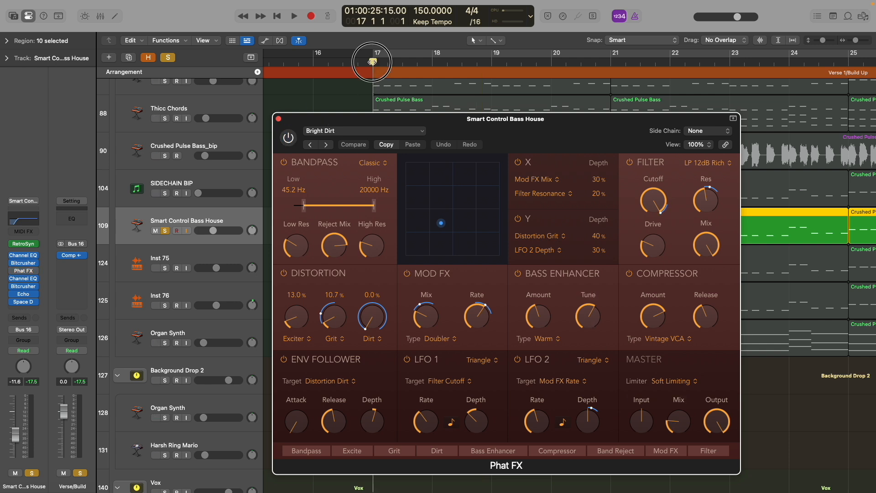
pyautogui.press('space')
pyautogui.click(288, 139)
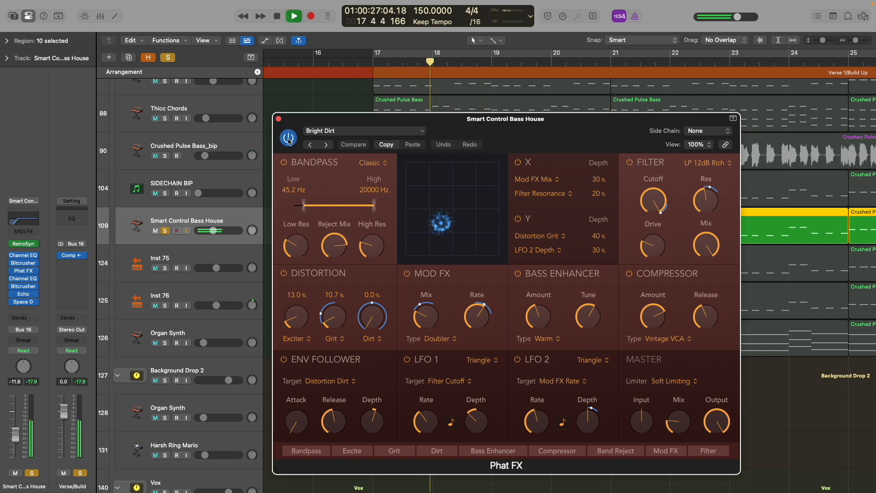
pyautogui.click(288, 139)
pyautogui.click(288, 138)
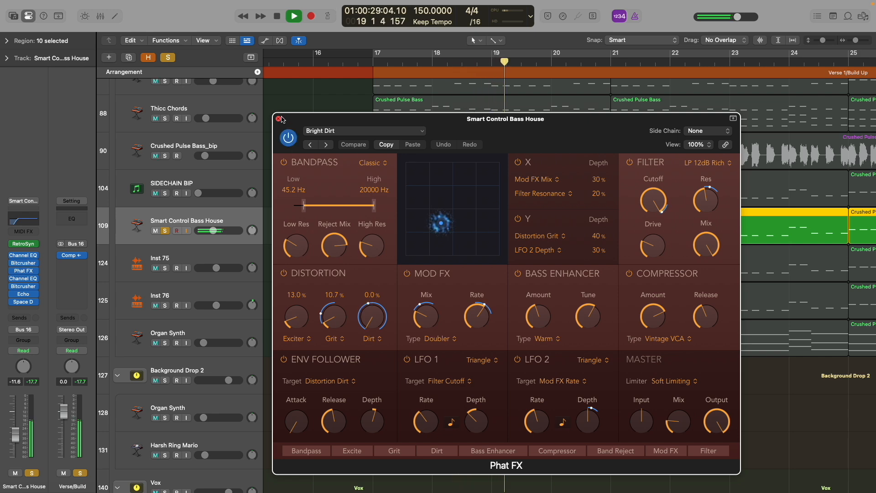
pyautogui.click(278, 119)
pyautogui.press('space')
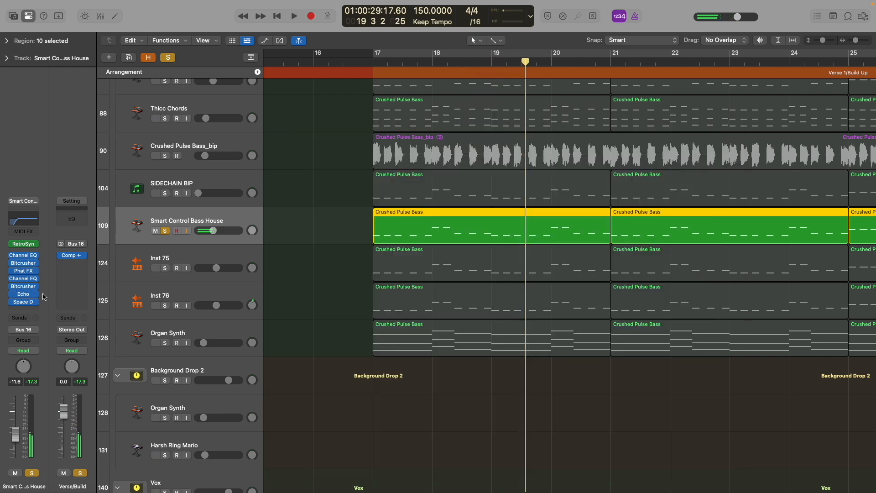
# - Review the second Channel EQ, the second Bitcrusher, Echo and Space Designer on Smart Control Bass House, closing each one
pyautogui.click(25, 280)
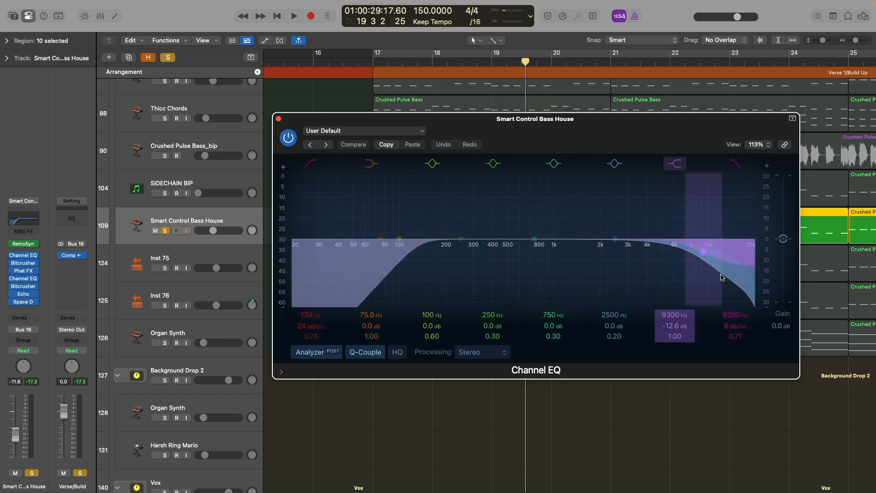
pyautogui.click(279, 119)
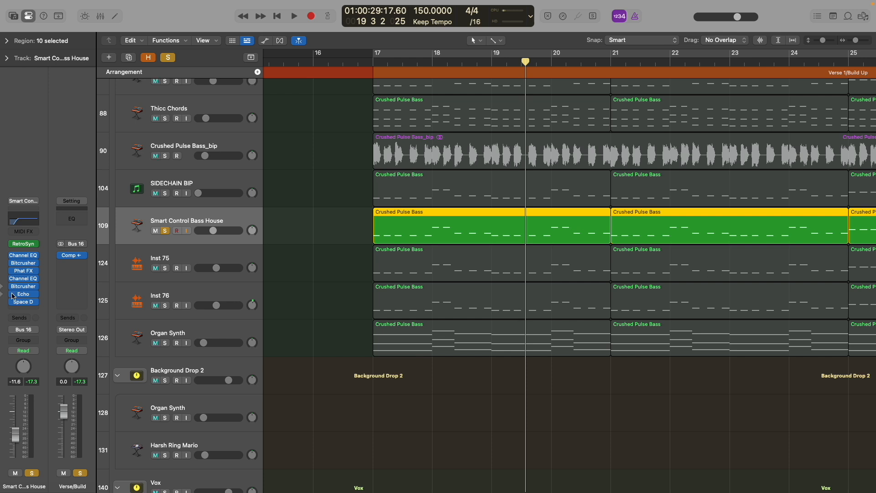
pyautogui.click(23, 286)
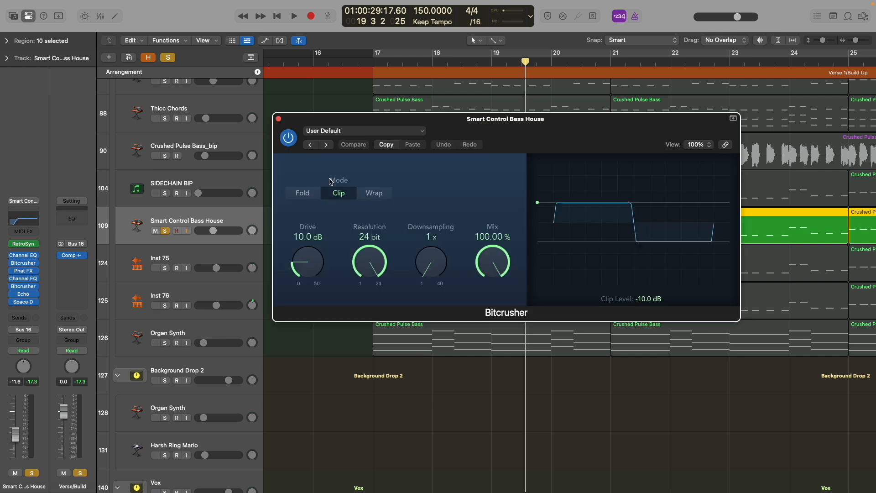
pyautogui.click(278, 118)
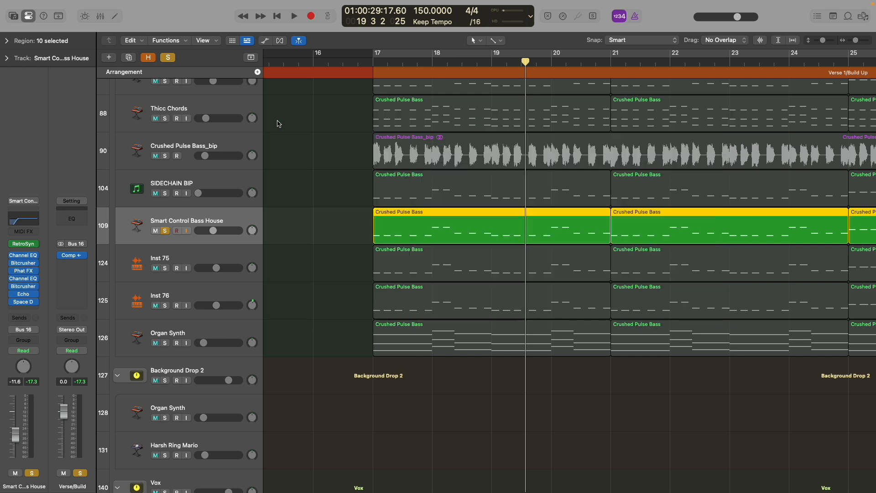
pyautogui.click(26, 294)
pyautogui.click(278, 119)
pyautogui.click(29, 300)
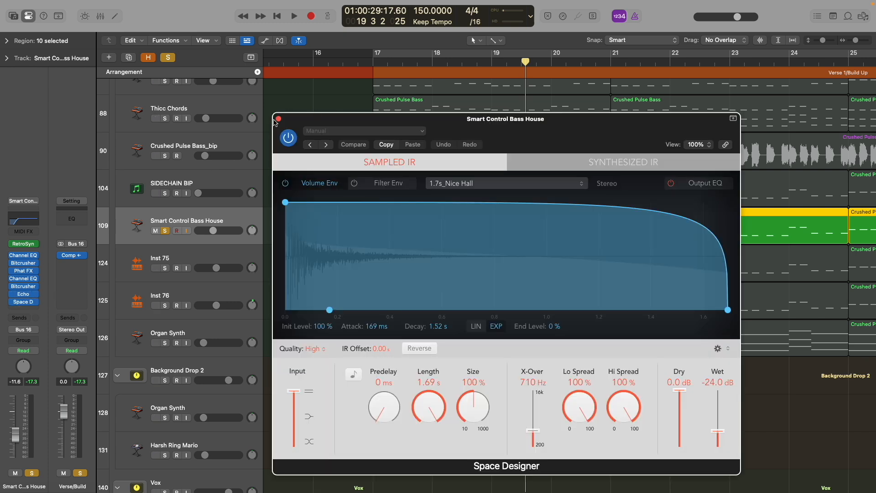
pyautogui.click(278, 119)
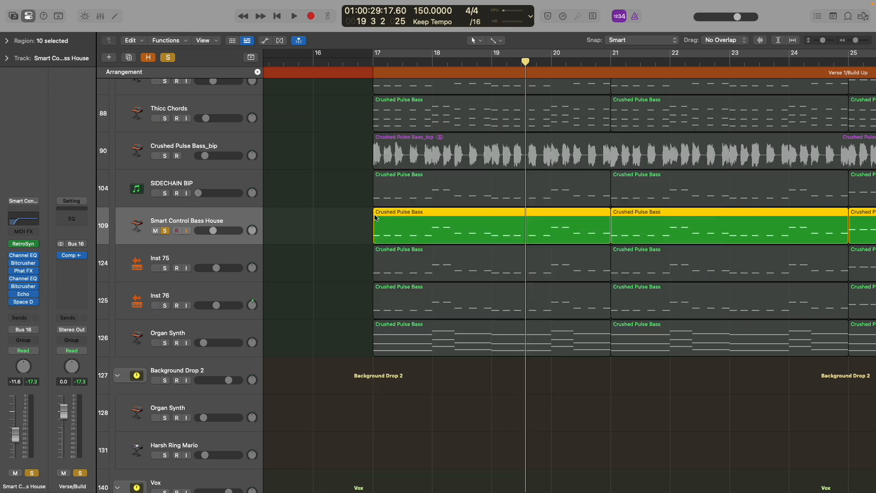
# - Unsolo Smart Control Bass House and play the Verse/Build stack from bar 17, toggling that track's mute and solo to compare, then stop
pyautogui.click(165, 231)
pyautogui.click(373, 62)
pyautogui.press('space')
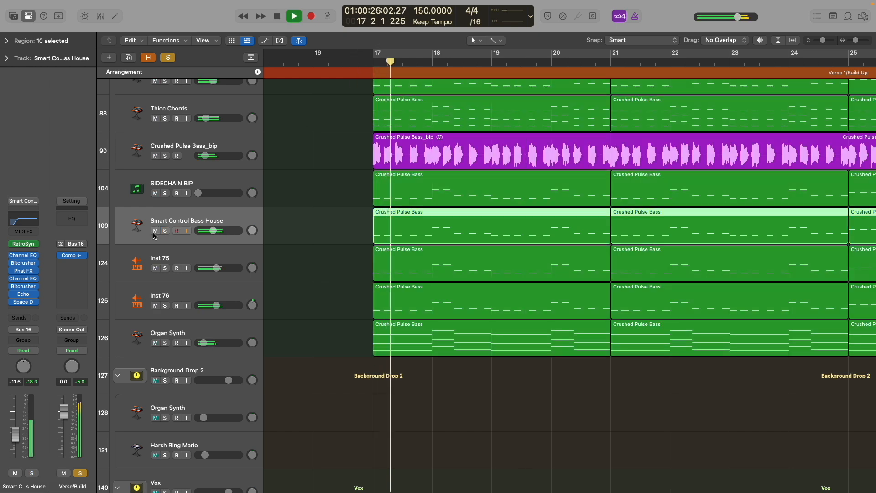
pyautogui.click(155, 231)
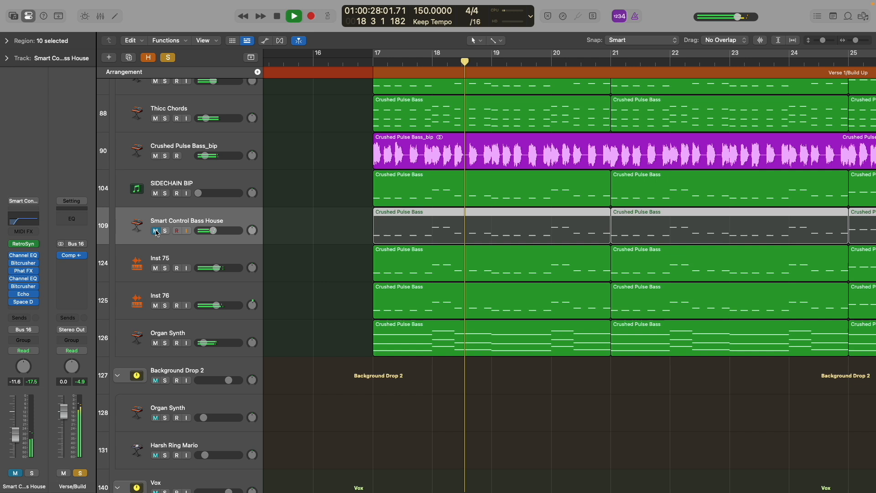
pyautogui.click(156, 230)
pyautogui.click(165, 231)
pyautogui.click(165, 231)
pyautogui.press('space')
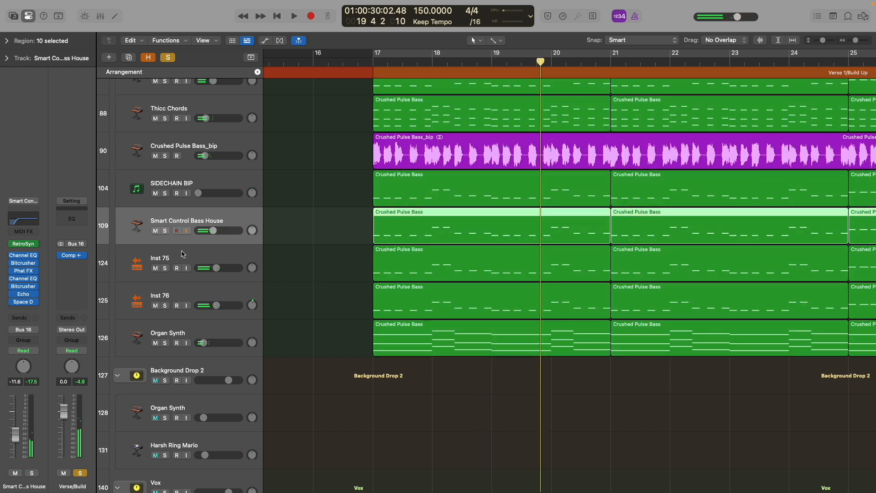
# - Select and solo Inst 75 (124), keep track automation hidden, and set the playhead to bar 17
pyautogui.click(220, 253)
pyautogui.press('a')
pyautogui.press('a')
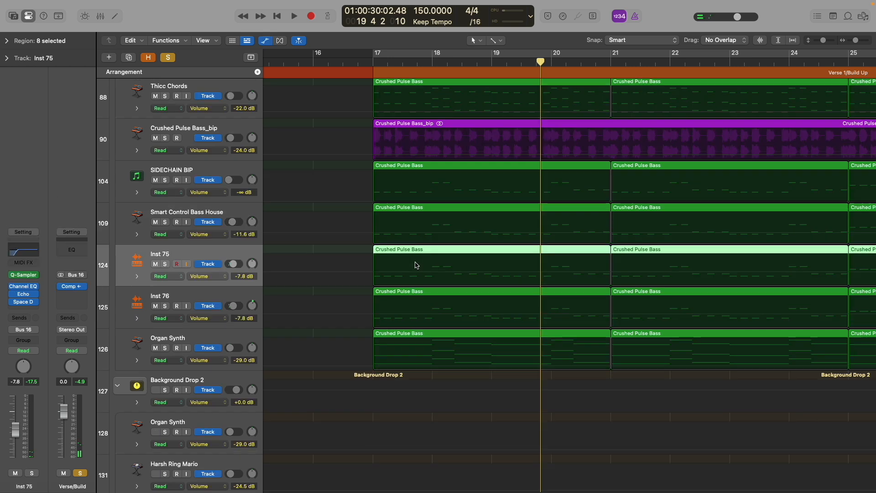
pyautogui.click(166, 268)
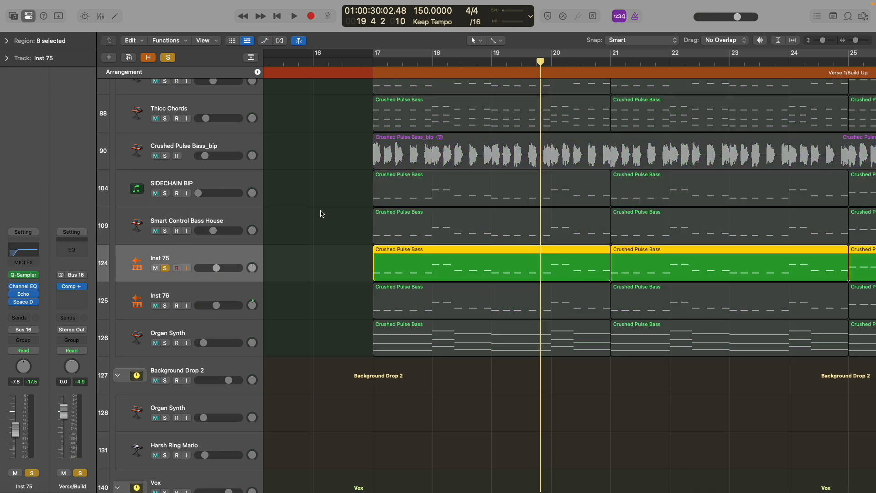
pyautogui.click(372, 59)
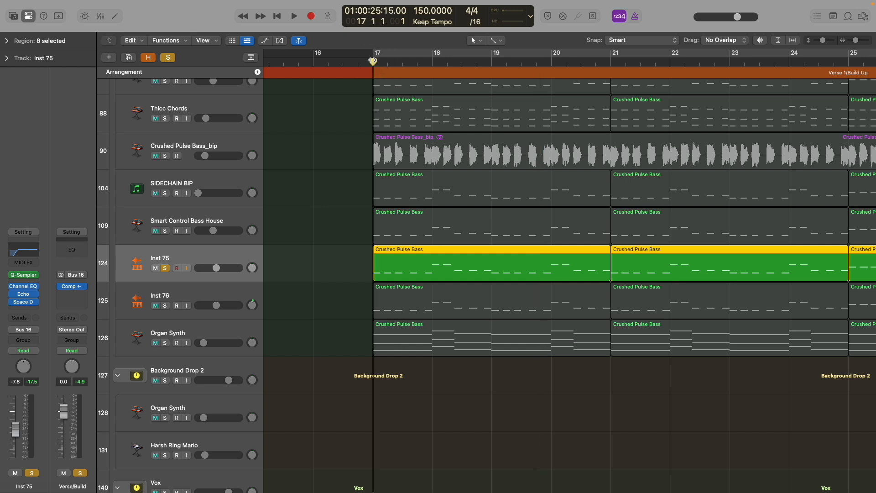
# - Review the Quick Sampler instrument on Inst 75, close it, and audition the soloed track from bar 17
pyautogui.click(24, 275)
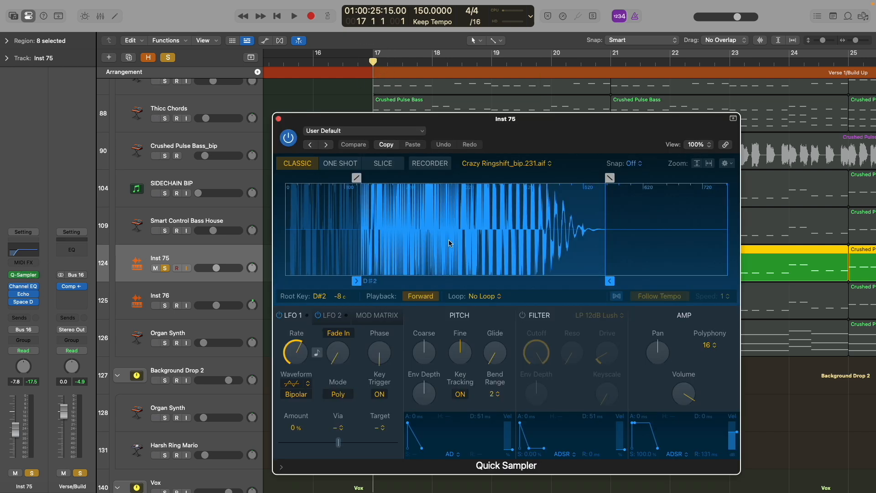
pyautogui.click(278, 119)
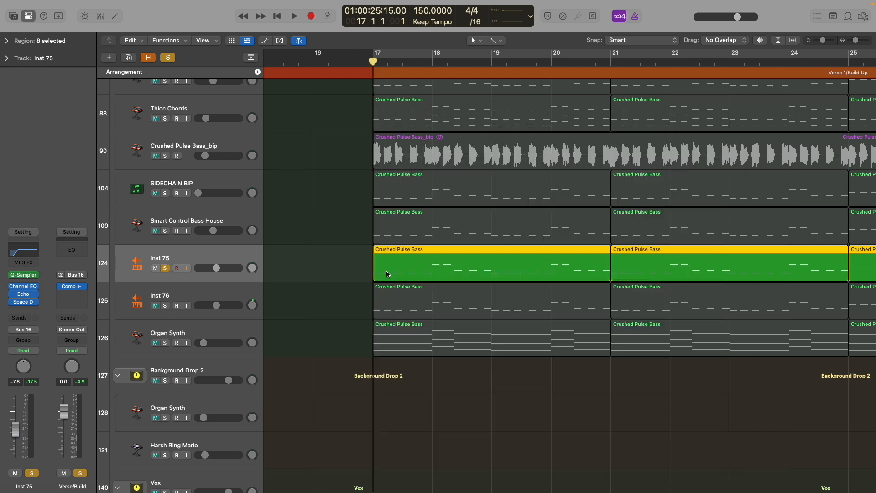
pyautogui.press('space')
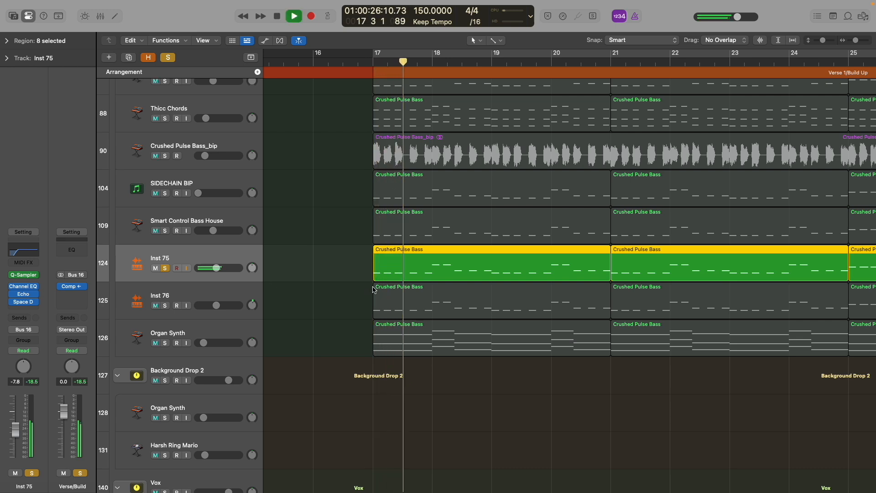
pyautogui.press('space')
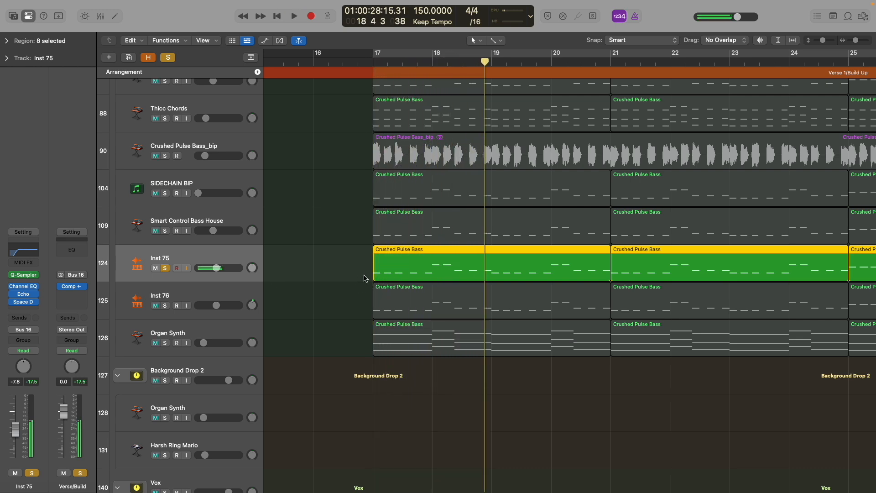
# - Move the solo from Inst 75 to Inst 76 (125) and audition it from bar 17, then stop playback
pyautogui.click(166, 306)
pyautogui.click(165, 269)
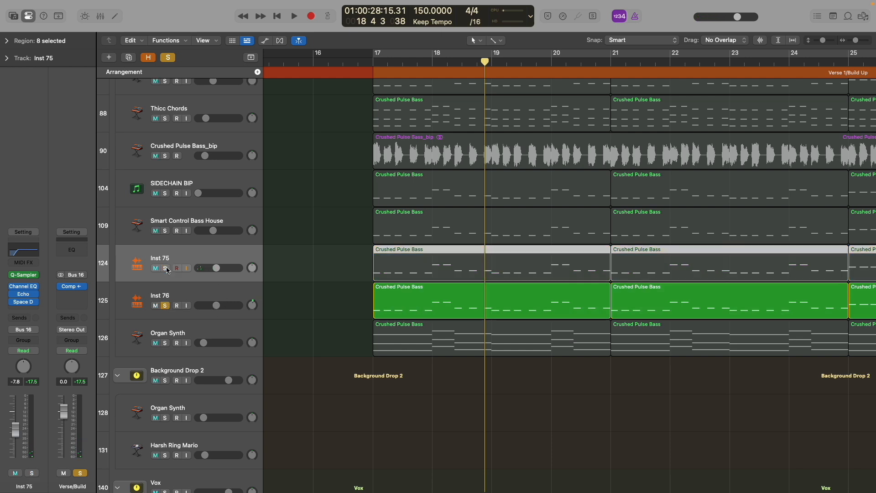
pyautogui.click(373, 63)
pyautogui.press('space')
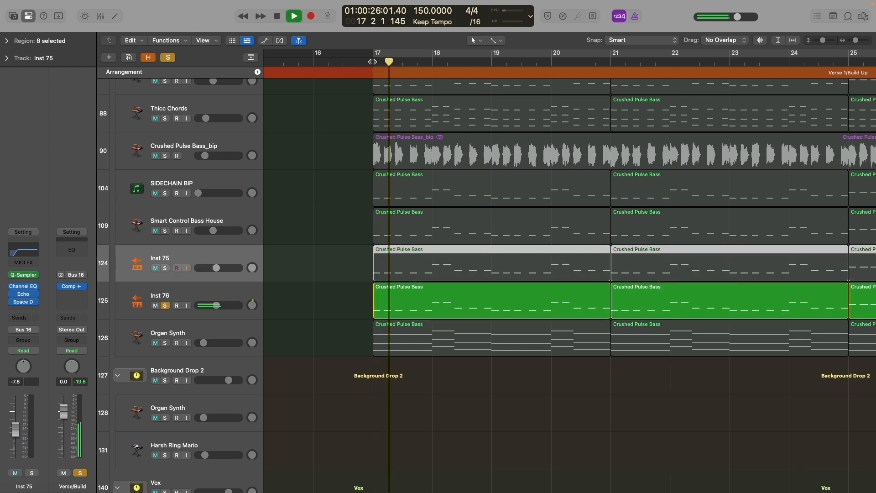
pyautogui.press('space')
# - Select Inst 76, review its Quick Sampler instrument, close it, and unsolo the track
pyautogui.click(191, 293)
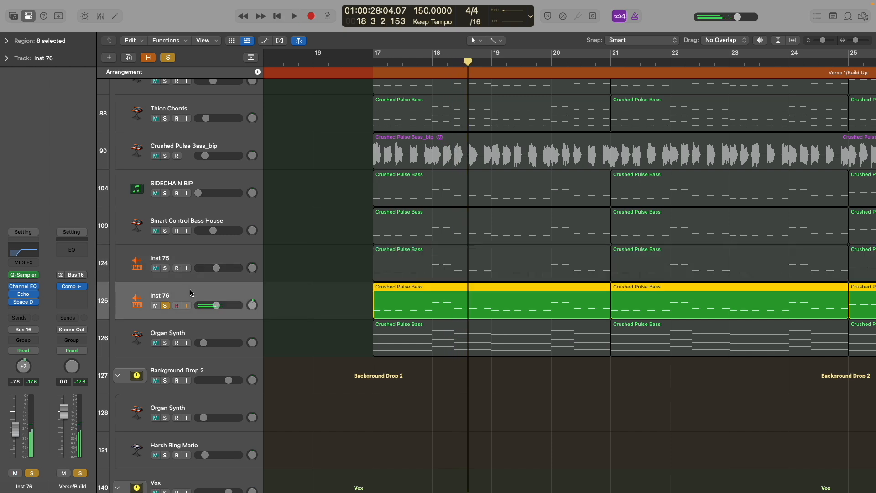
pyautogui.click(24, 275)
pyautogui.click(278, 119)
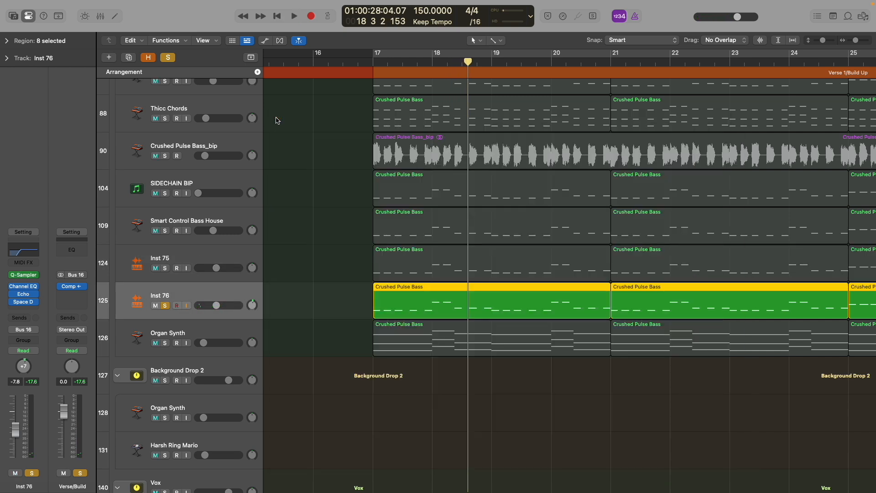
pyautogui.click(164, 305)
# - Solo the Verse/Build stack's Organ Synth (126), play it from bar 17, stop, and unsolo it
pyautogui.scroll(-1, 164, 329)
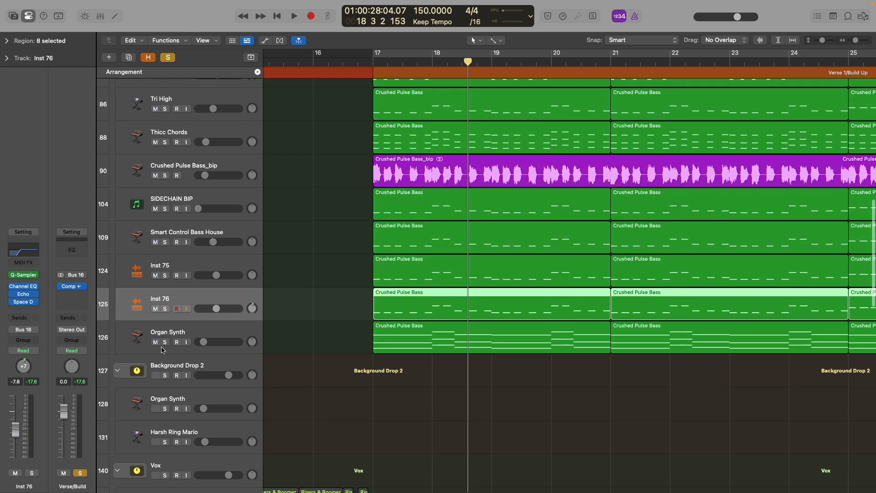
pyautogui.click(164, 341)
pyautogui.click(371, 64)
pyautogui.press('space')
pyautogui.scroll(-5, 401, 130)
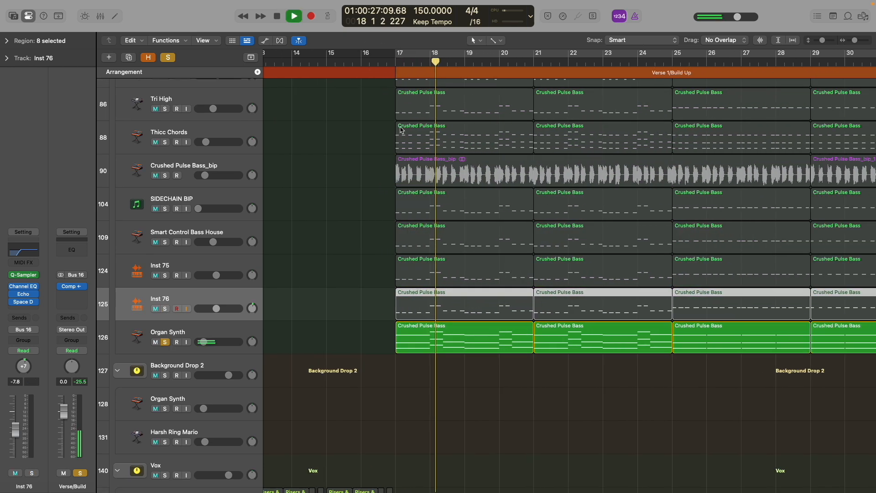
pyautogui.press('space')
pyautogui.scroll(-4, 434, 210)
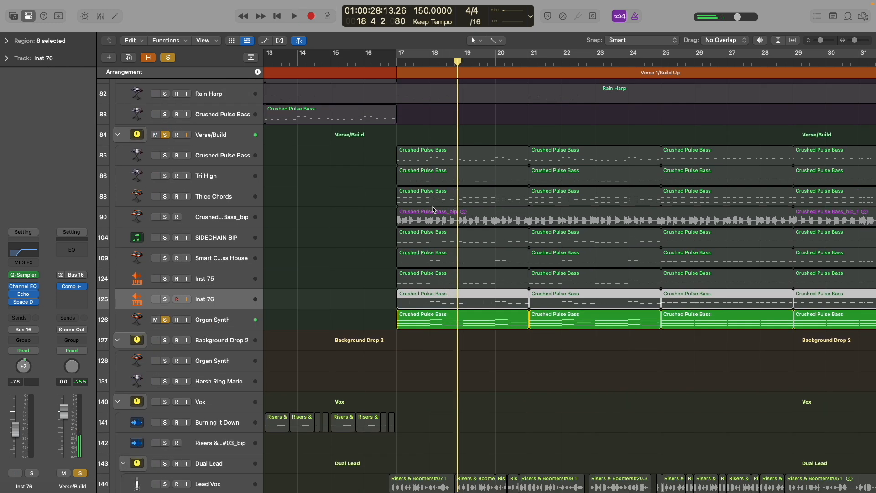
pyautogui.click(165, 320)
# - Unsolo the Verse/Build stack and play the full mix from bar 17, then stop playback
pyautogui.press('super+Up')
pyautogui.press('super+Up')
pyautogui.press('super+Up')
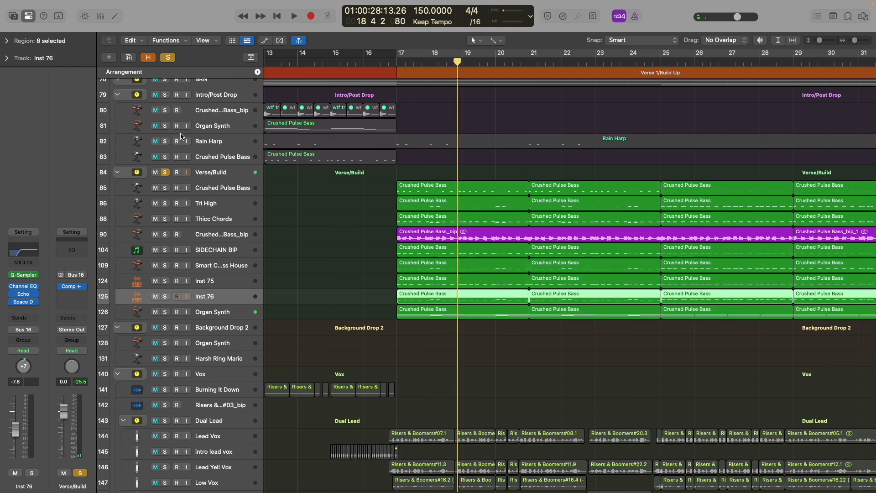
pyautogui.press('super+Left')
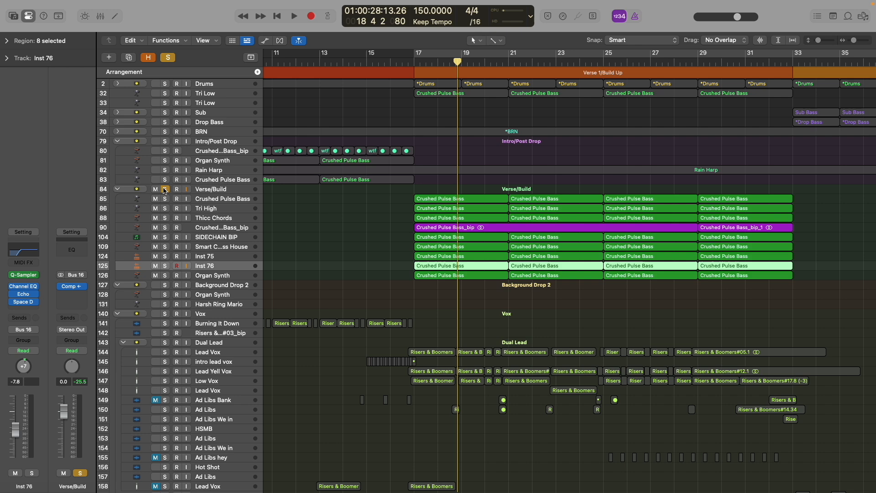
pyautogui.click(165, 189)
pyautogui.keyDown('ctrl'); pyautogui.keyDown('alt'); pyautogui.click(370, 230); pyautogui.keyUp('alt'); pyautogui.keyUp('ctrl')
pyautogui.keyDown('ctrl'); pyautogui.keyDown('alt'); pyautogui.click(370, 230); pyautogui.keyUp('alt'); pyautogui.keyUp('ctrl')
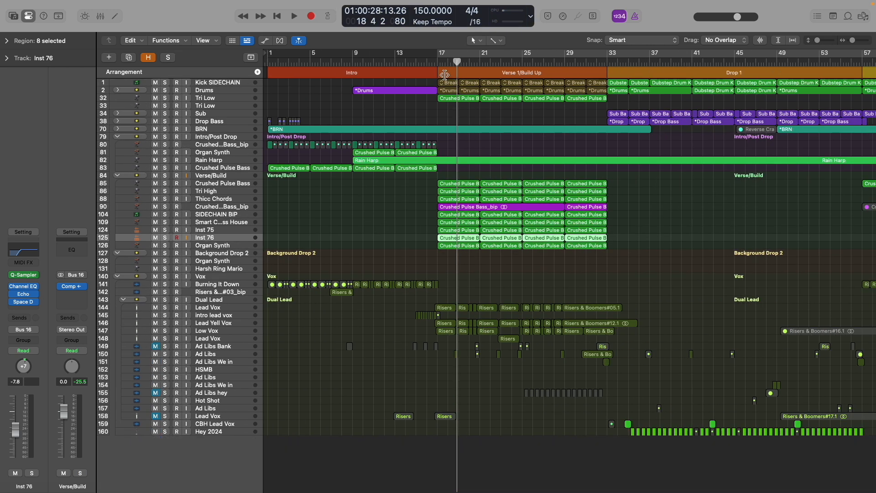
pyautogui.click(438, 62)
pyautogui.press('space')
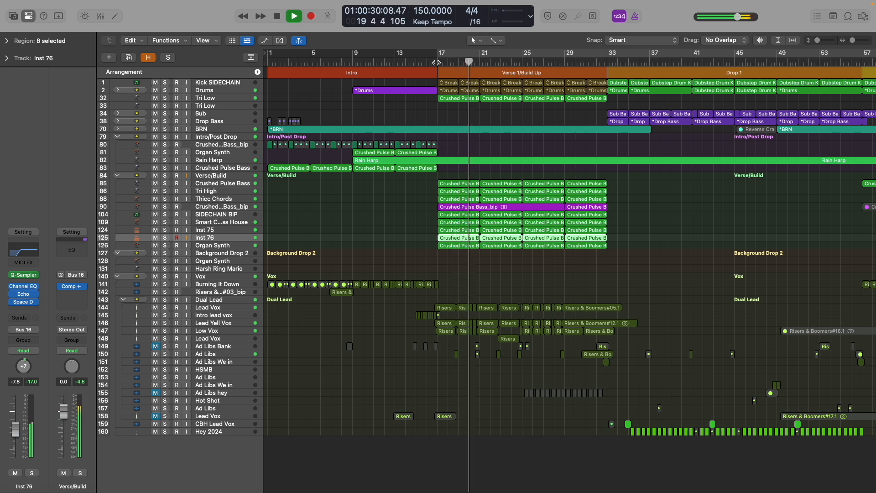
pyautogui.press('space')
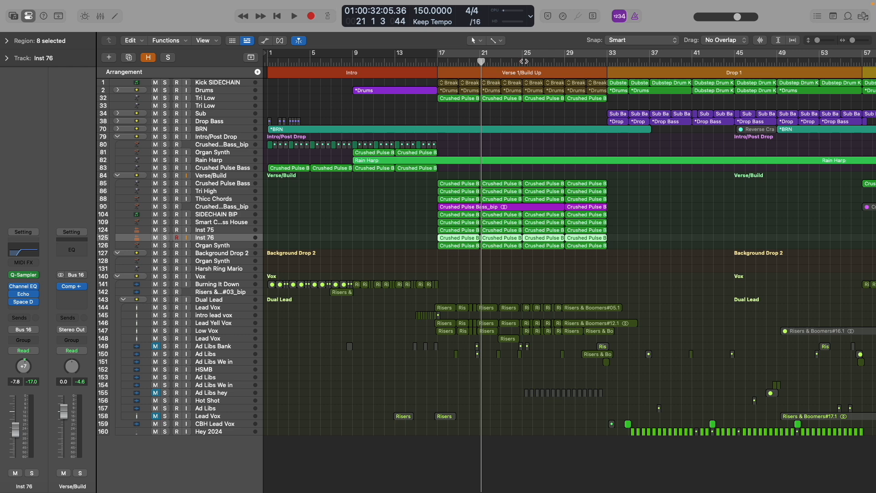
# - Play the full mix from bar 25 in the second half of Verse 1/Build Up, then stop
pyautogui.scroll(3, 523, 60)
pyautogui.hscroll(5, 524, 63)
pyautogui.scroll(3, 524, 63)
pyautogui.hscroll(-2, 524, 63)
pyautogui.click(355, 61)
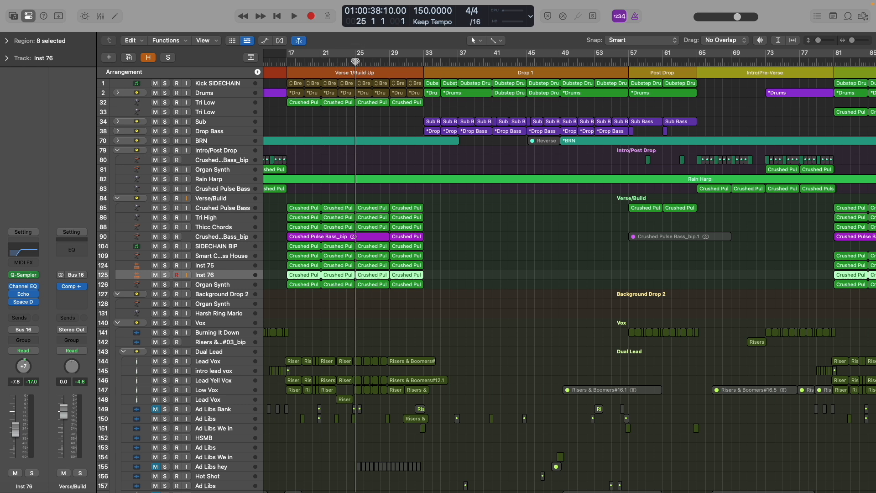
pyautogui.press('space')
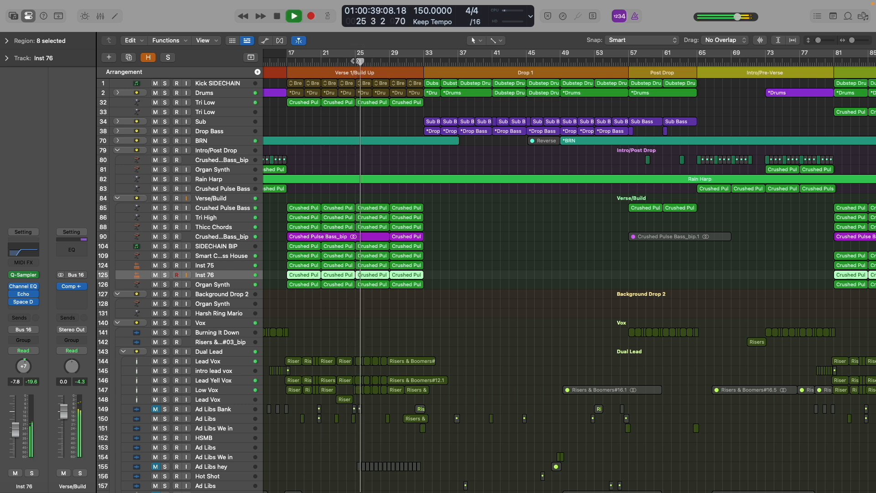
pyautogui.press('space')
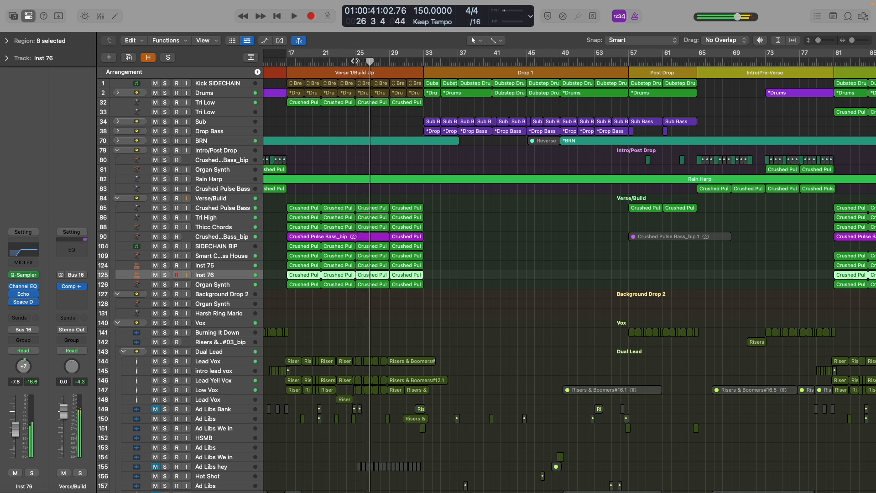
# - Play the full mix from around bar 27 of Verse 1/Build Up, then stop
pyautogui.click(373, 61)
pyautogui.press('space')
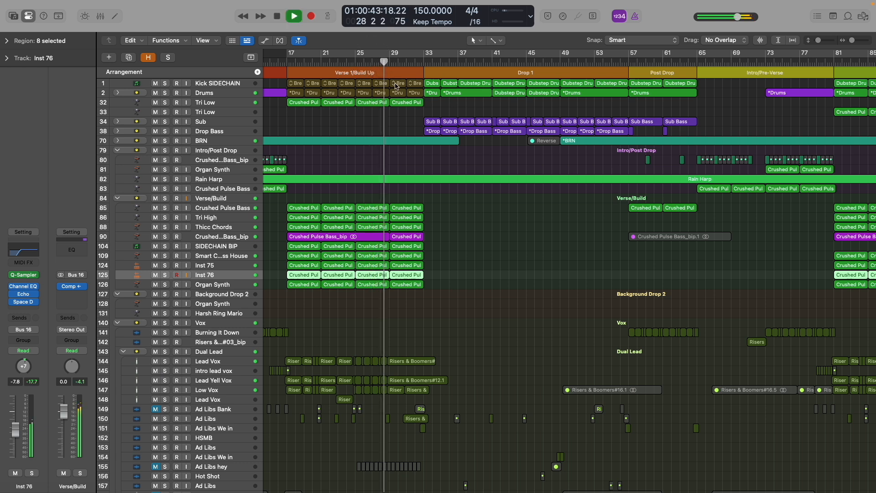
pyautogui.scroll(-3, 402, 109)
pyautogui.press('space')
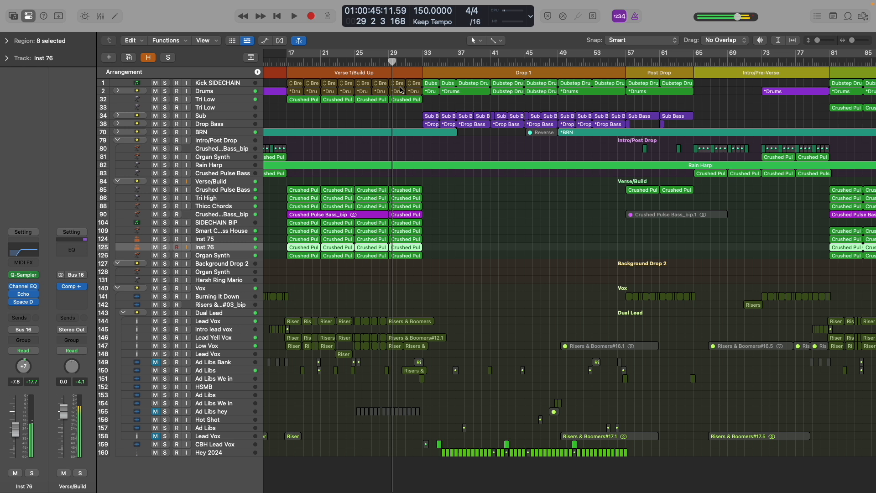
# - Play the last four bars of Verse 1/Build Up from bar 29 up to Drop 1, then stop
pyautogui.click(387, 61)
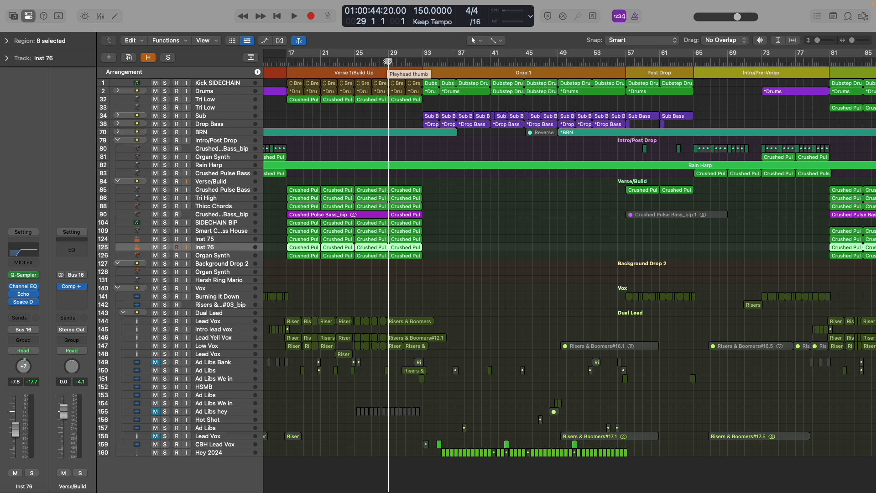
pyautogui.press('space')
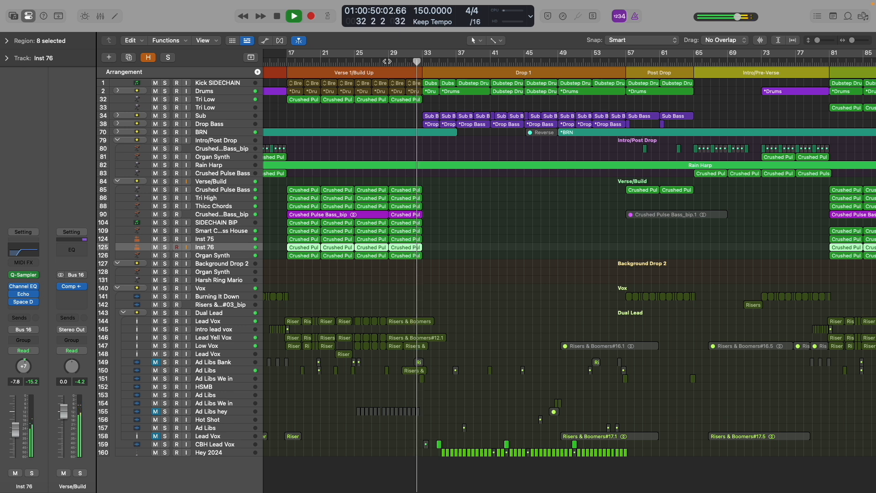
pyautogui.press('space')
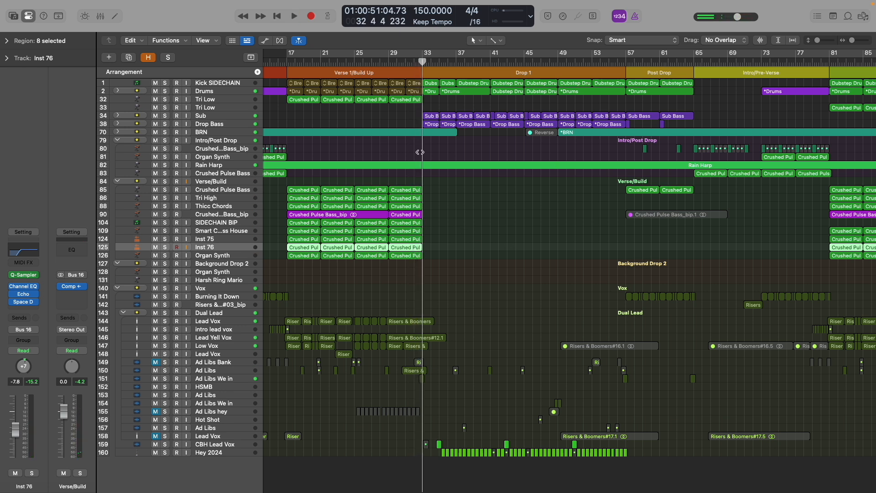
# - Play the full mix from bar 17, then place the playhead at bar 33, where Drop 1 starts
pyautogui.hscroll(-2, 377, 127)
pyautogui.hscroll(-4, 377, 126)
pyautogui.click(360, 62)
pyautogui.press('space')
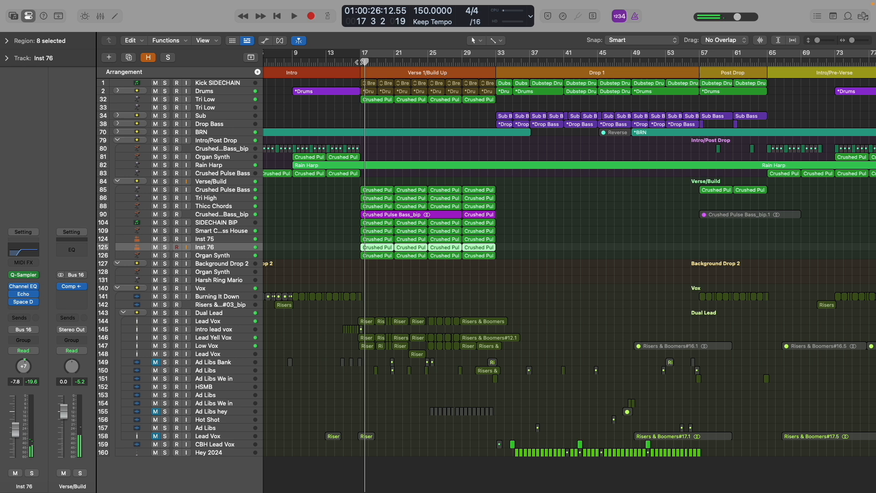
pyautogui.hscroll(4, 449, 59)
pyautogui.click(449, 59)
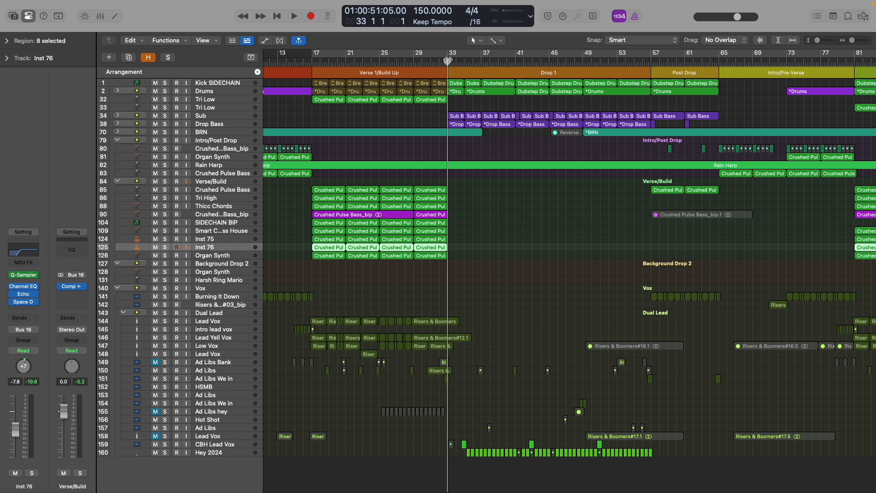
# - Set the playhead to bar 29 and look over the synth and vocal tracks at the end of Verse 1/Build Up
pyautogui.click(379, 62)
pyautogui.moveTo(380, 62); pyautogui.dragTo(413, 60)
pyautogui.scroll(5, 433, 160)
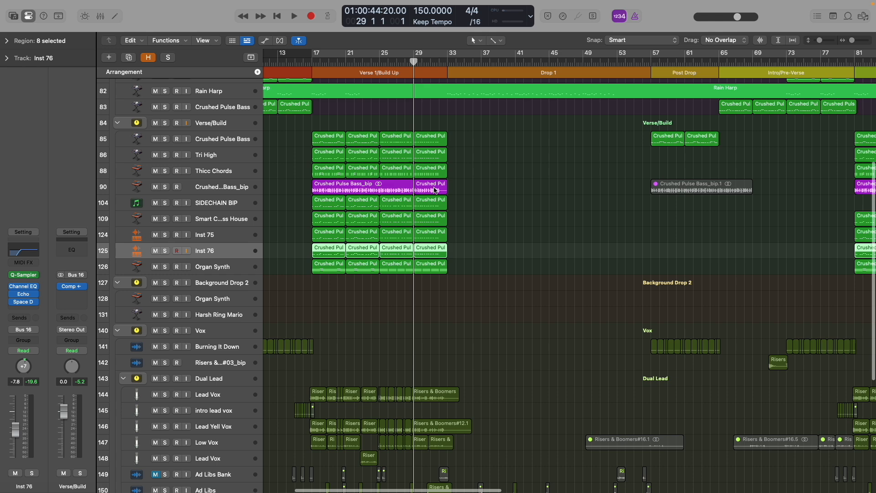
pyautogui.hscroll(-4, 456, 279)
pyautogui.scroll(-5, 455, 279)
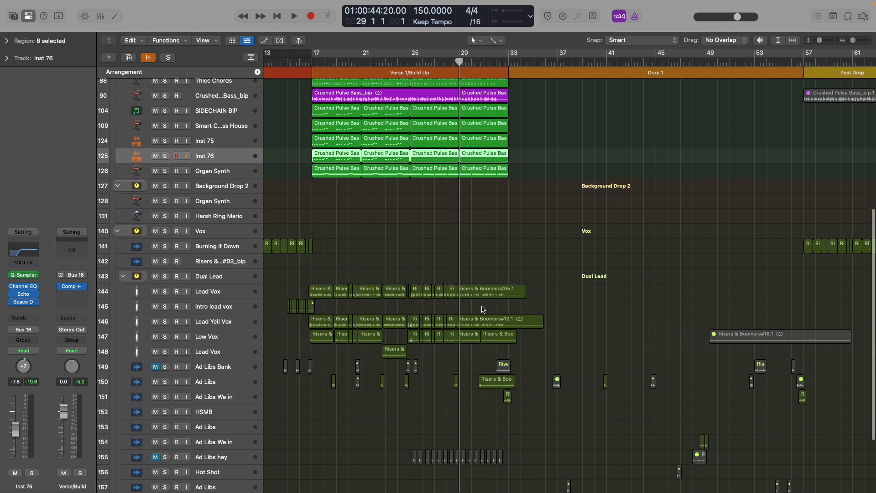
pyautogui.scroll(-2, 496, 320)
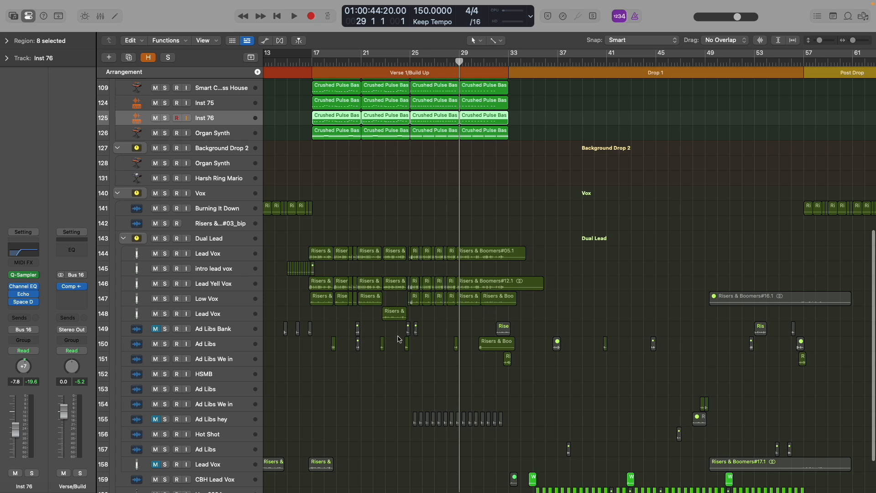
pyautogui.scroll(15, 434, 345)
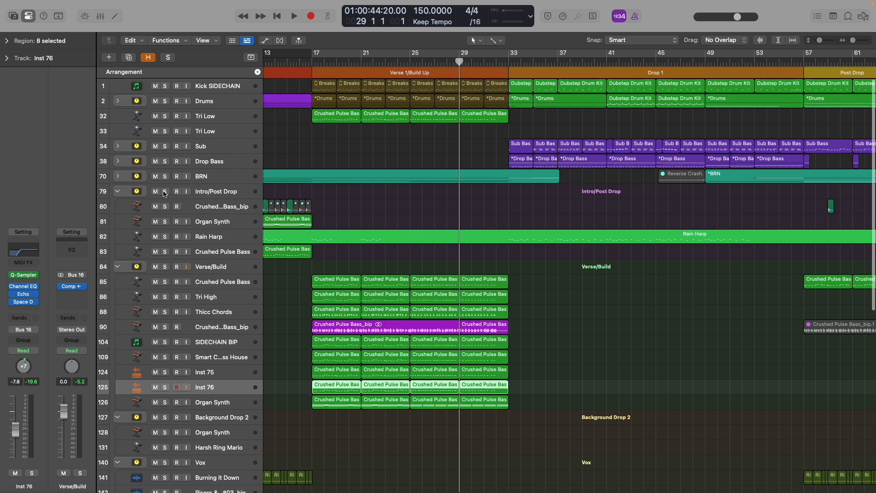
# - Expand the BRN stack to examine its crash, white noise, boomer and riser tracks, then collapse it
pyautogui.click(119, 178)
pyautogui.scroll(5, 466, 271)
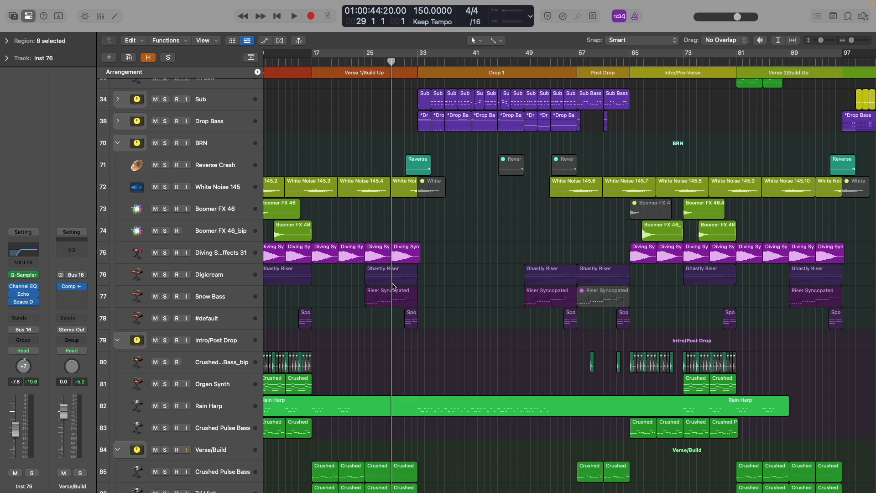
pyautogui.scroll(-5, 384, 257)
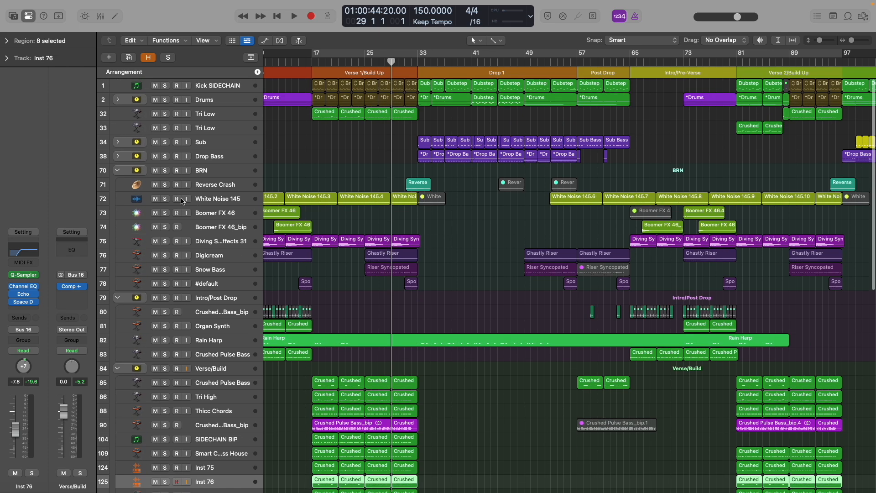
pyautogui.click(119, 174)
pyautogui.scroll(5, 264, 164)
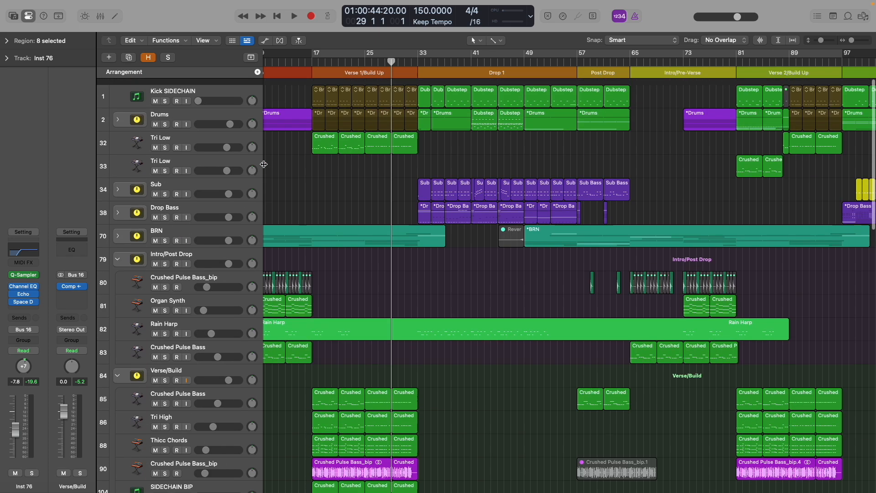
# - Expand the Drums stack and examine the Breaks regions on its Verse 1/Build Up drum tracks
pyautogui.click(118, 113)
pyautogui.scroll(3, 390, 165)
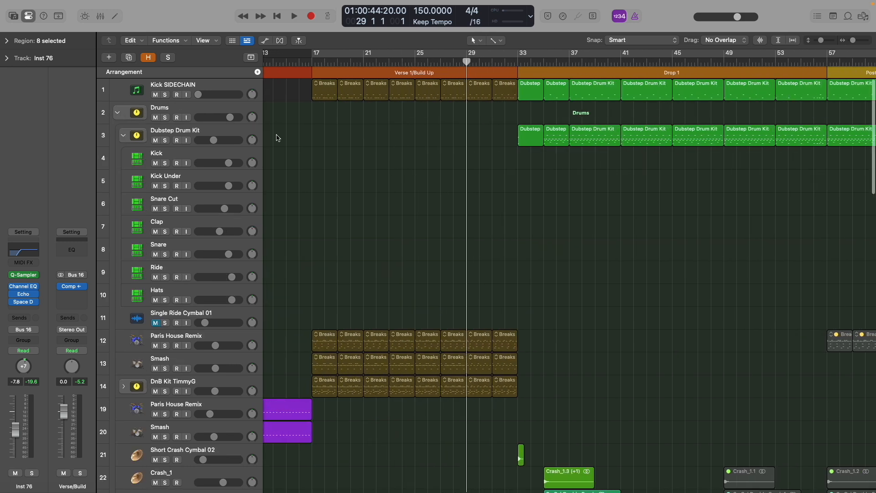
pyautogui.scroll(-8, 322, 215)
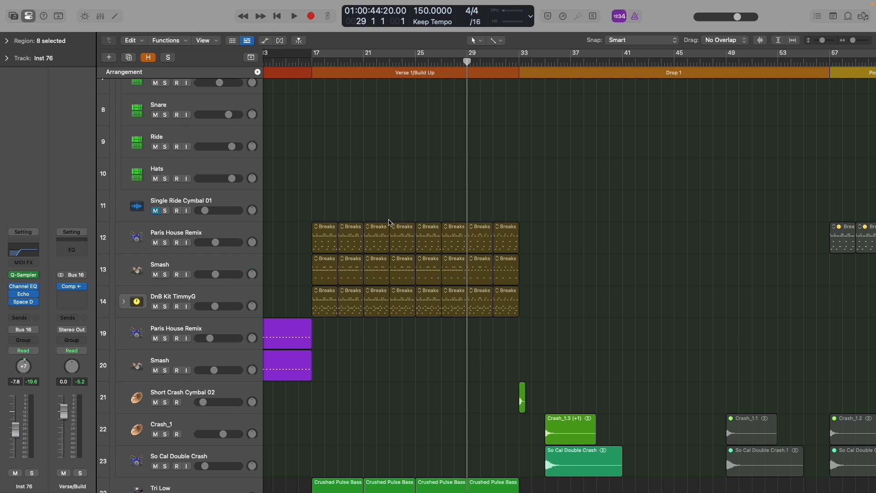
# - Solo the DnB Kit TimmyG track and open its last Verse 1/Build Up Breaks region in the Piano Roll
pyautogui.click(231, 295)
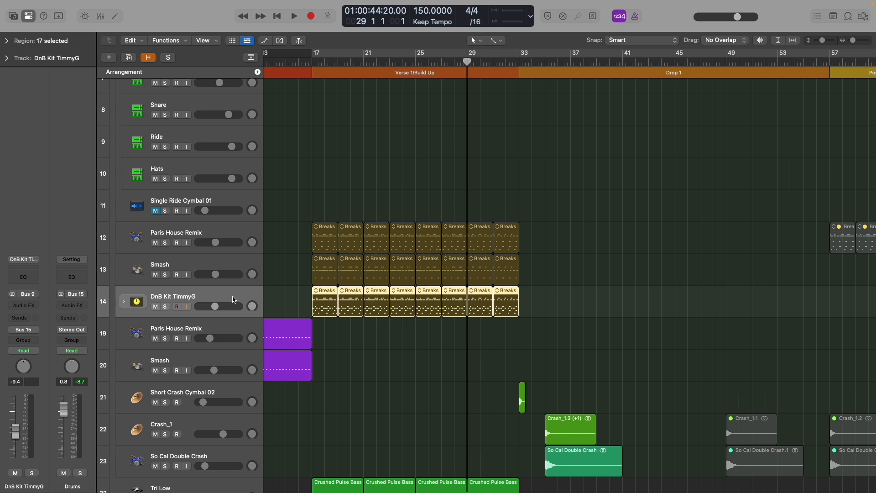
pyautogui.click(164, 306)
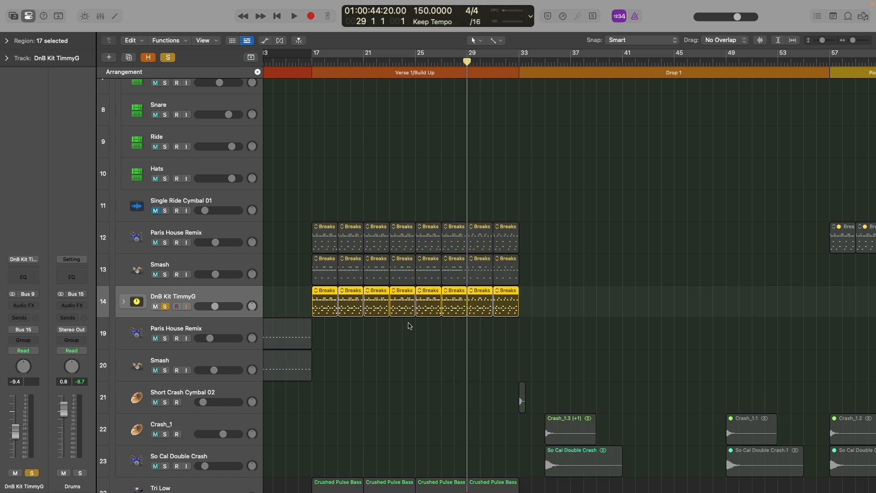
pyautogui.click(532, 317)
pyautogui.doubleClick(506, 304)
pyautogui.scroll(3, 310, 266)
# - Play the soloed drum kit from bar 29 and examine the notes of the Breaks region at bar 31
pyautogui.click(467, 68)
pyautogui.press('space')
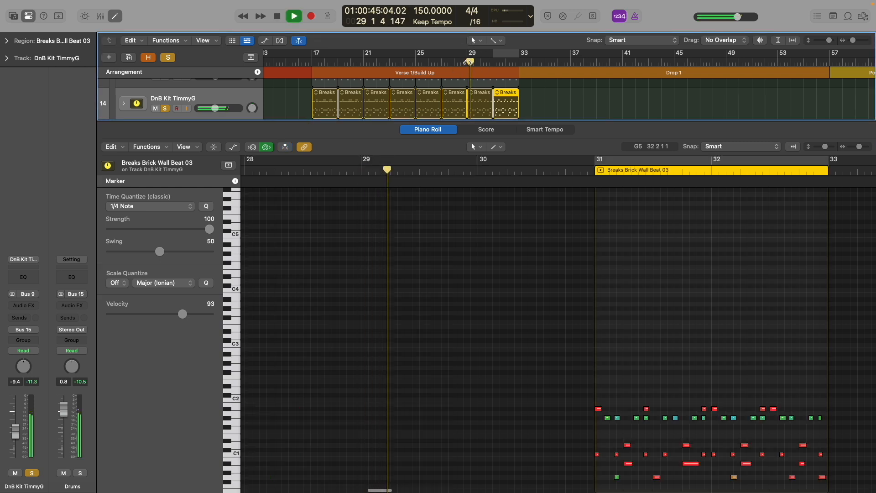
pyautogui.press('space')
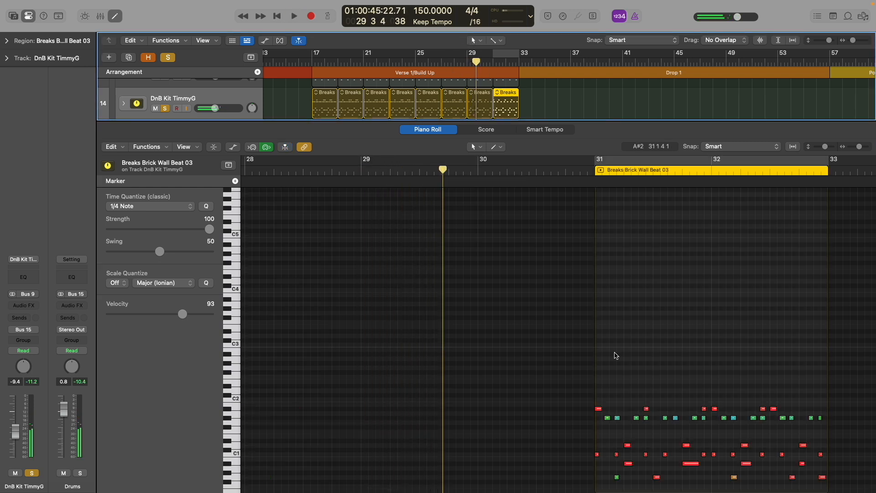
pyautogui.hscroll(4, 616, 355)
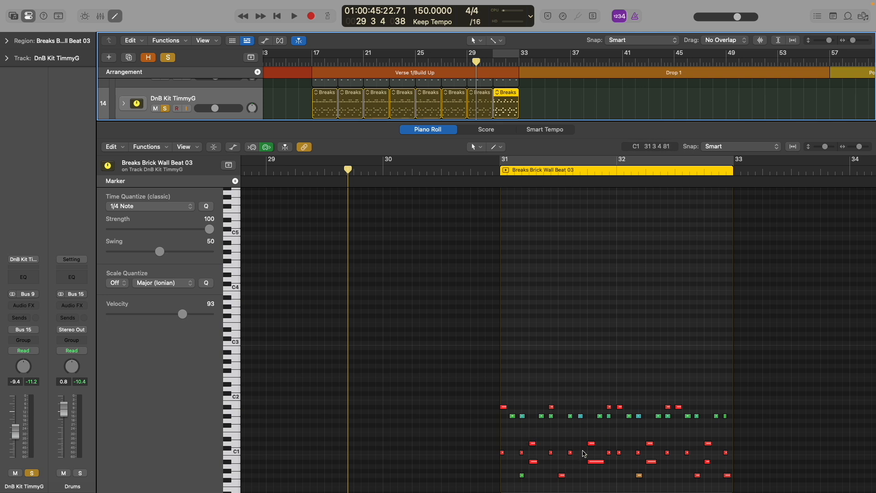
# - Close the Piano Roll and unsolo the DnB Kit TimmyG track
pyautogui.press('p')
pyautogui.scroll(-5, 573, 307)
pyautogui.hscroll(-5, 548, 299)
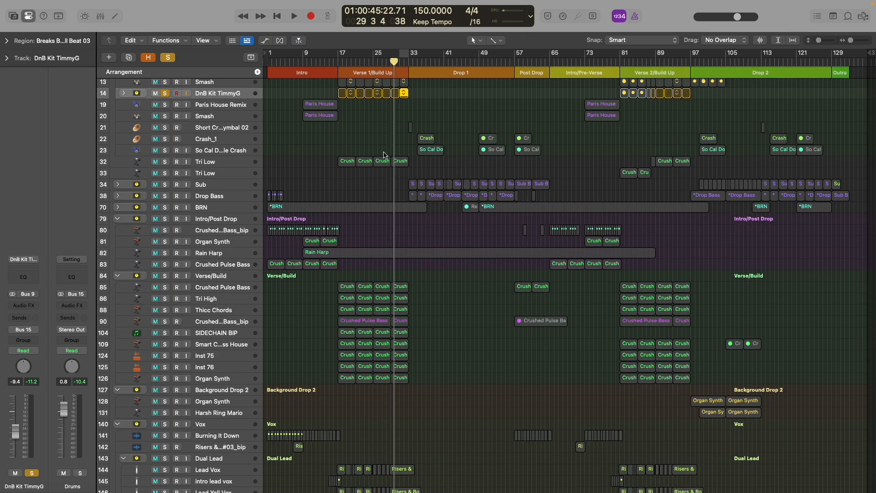
pyautogui.click(166, 94)
# - Play the full mix from bar 31 and again from bar 33 to audition the transition into Drop 1
pyautogui.scroll(5, 380, 109)
pyautogui.hscroll(3, 379, 110)
pyautogui.press('space')
pyautogui.scroll(3, 381, 107)
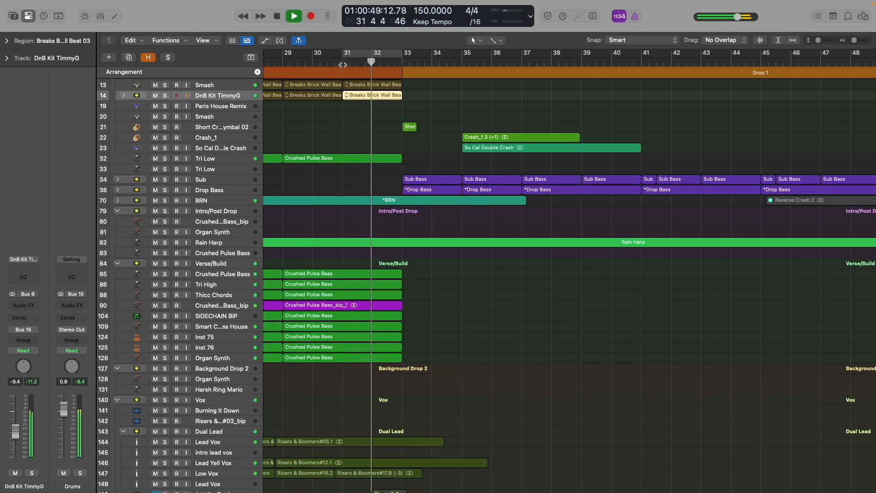
pyautogui.press('space')
pyautogui.press('space')
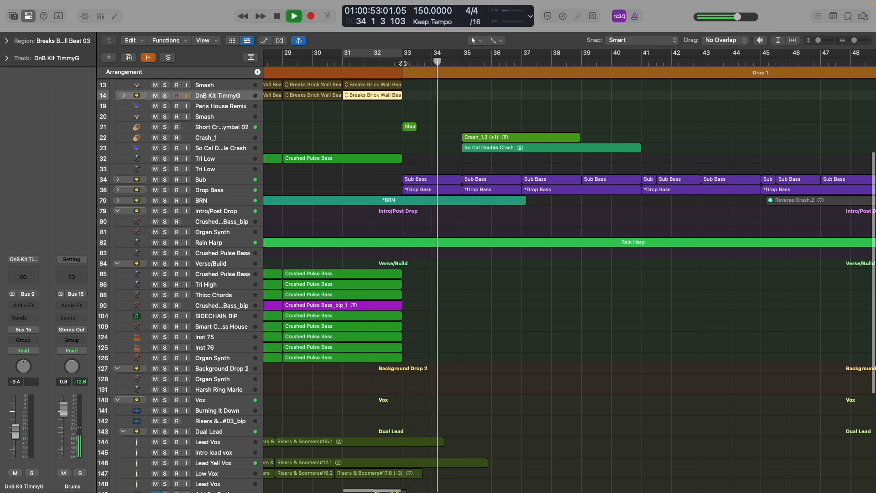
pyautogui.press('space')
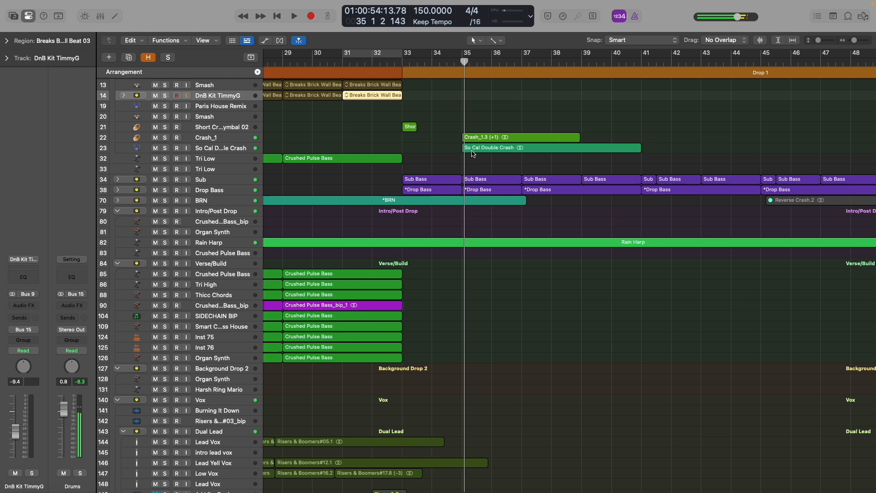
# - Examine the tracks at the start of Drop 1, briefly marking bars 33 to 35 with a cycle range
pyautogui.scroll(-5, 473, 154)
pyautogui.scroll(5, 473, 153)
pyautogui.hscroll(2, 471, 153)
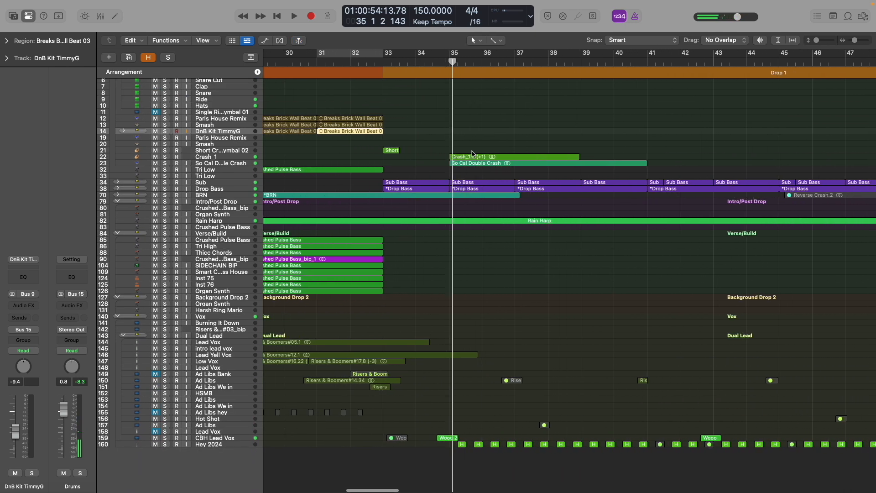
pyautogui.scroll(1, 472, 151)
pyautogui.scroll(4, 418, 108)
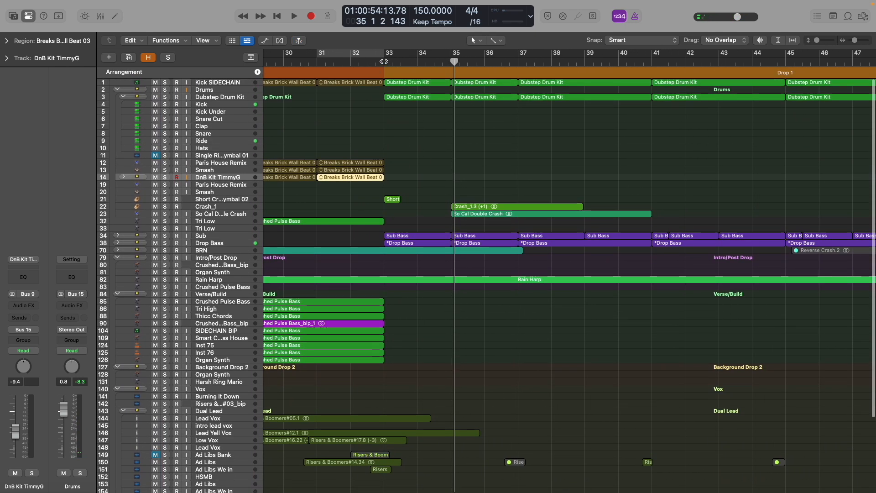
pyautogui.moveTo(387, 58); pyautogui.dragTo(453, 61)
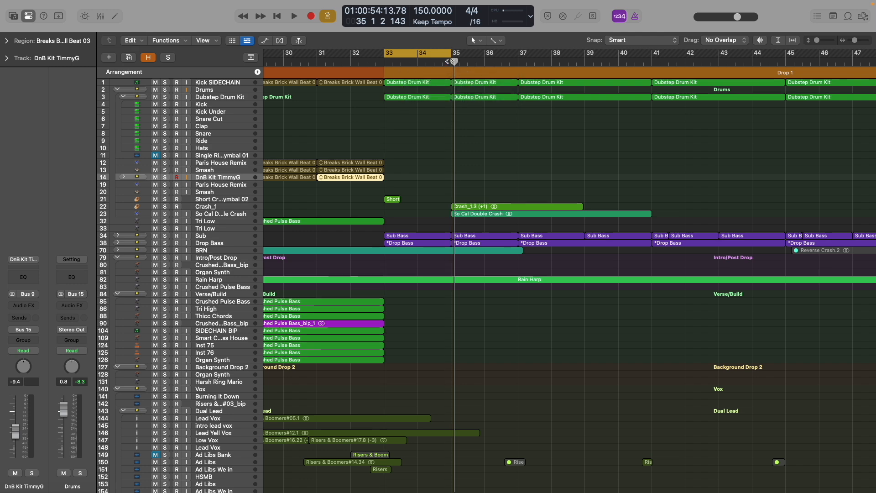
pyautogui.click(423, 56)
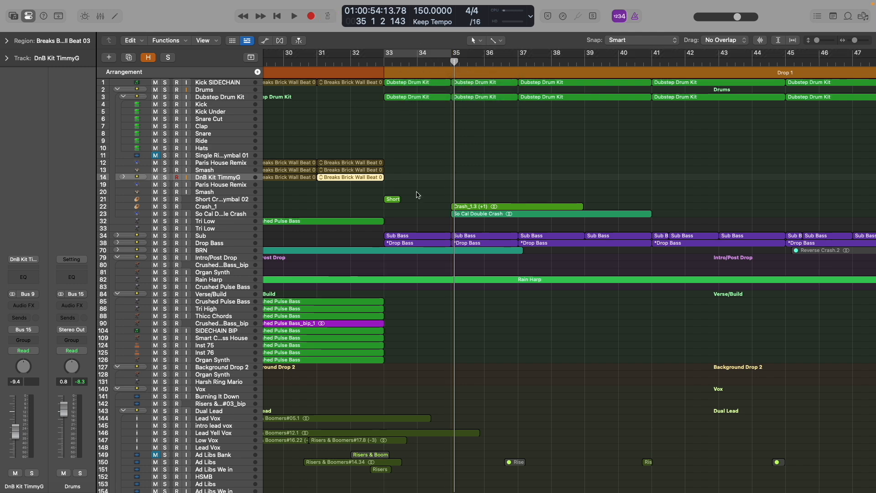
pyautogui.scroll(3, 417, 192)
pyautogui.scroll(3, 416, 192)
pyautogui.scroll(-6, 416, 194)
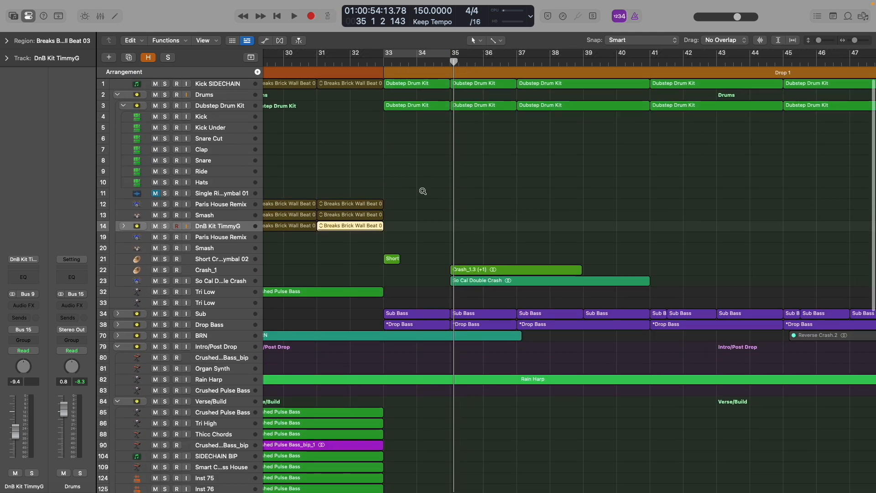
# - Collapse the Drums stack and solo track 40, JB Smart Fat Bass, inside the soloed Drop Bass stack, with the playhead at bar 33
pyautogui.click(117, 93)
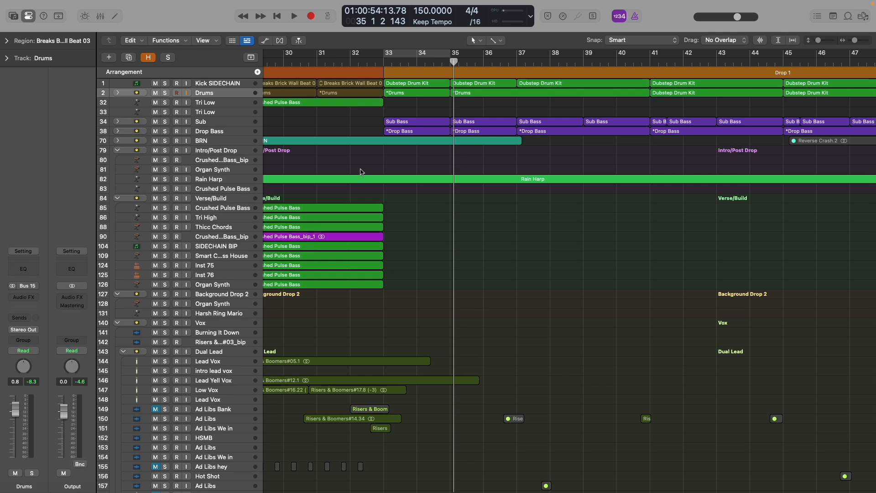
pyautogui.click(165, 132)
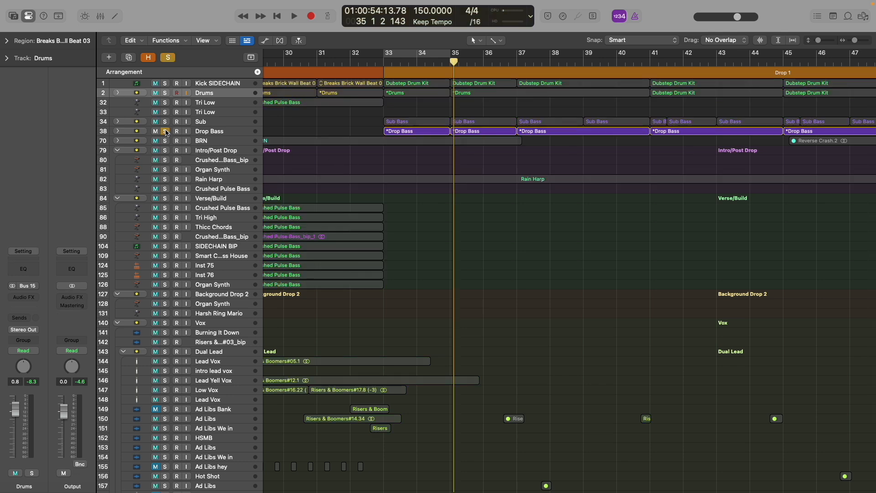
pyautogui.click(118, 132)
pyautogui.scroll(6, 365, 186)
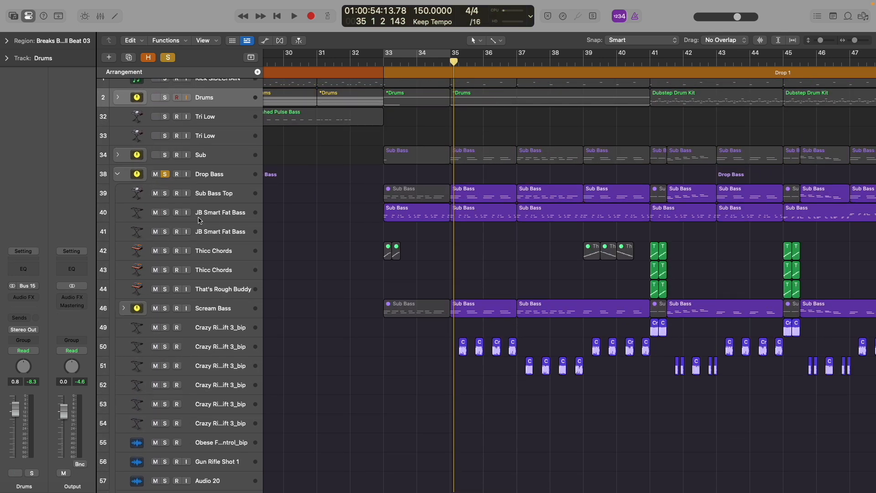
pyautogui.click(165, 212)
pyautogui.click(384, 63)
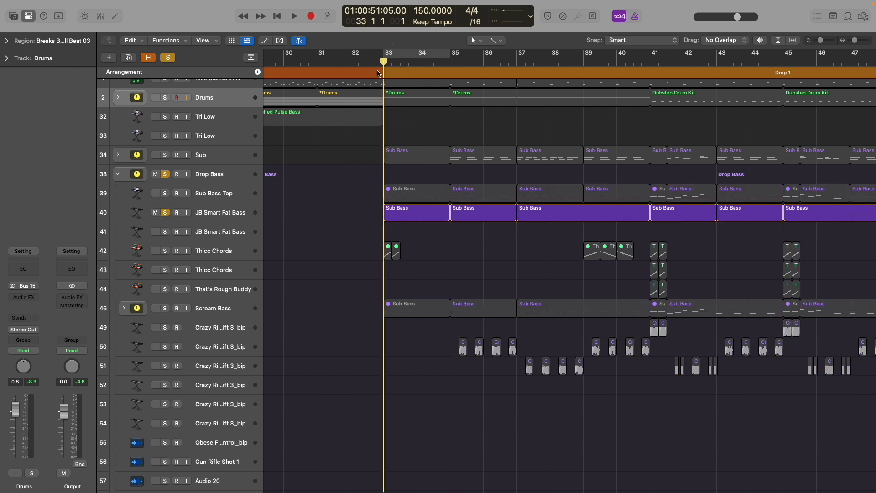
# - Select the soloed JB Smart Fat Bass track and view its EFM1 synth settings, closing the plug-in window when finished
pyautogui.click(218, 218)
pyautogui.scroll(4, 217, 218)
pyautogui.scroll(5, 217, 218)
pyautogui.scroll(-7, 218, 218)
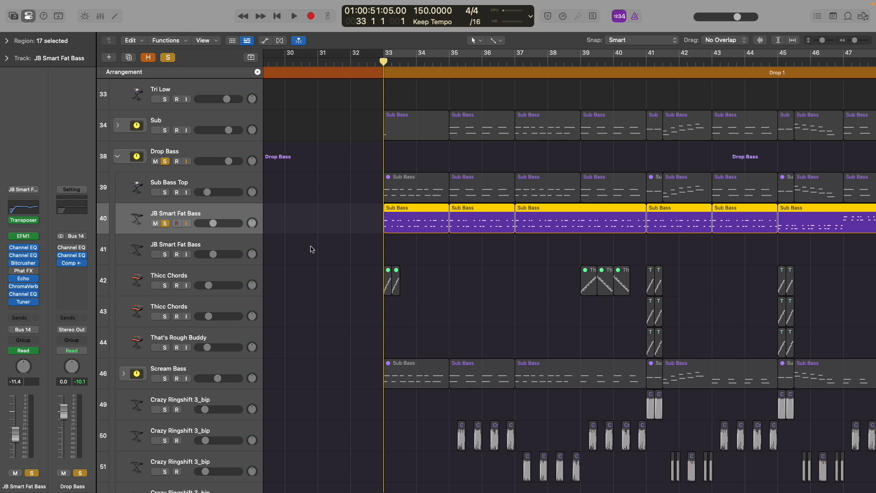
pyautogui.click(23, 238)
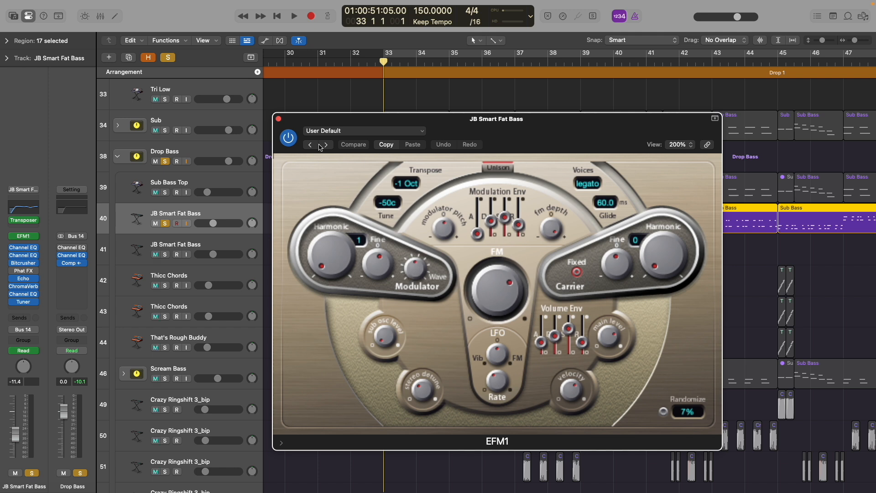
pyautogui.click(279, 119)
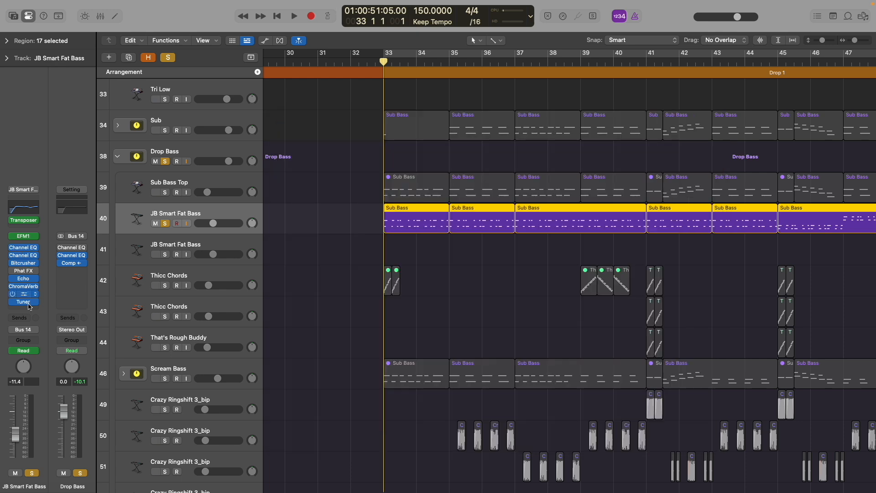
# - Show the track's Smart Controls and examine the Modulator Wave knob's mappings to Mod Env Modulator Pitch Amount, Carrier FM Intensity and Low Cut Frequency
pyautogui.press('b')
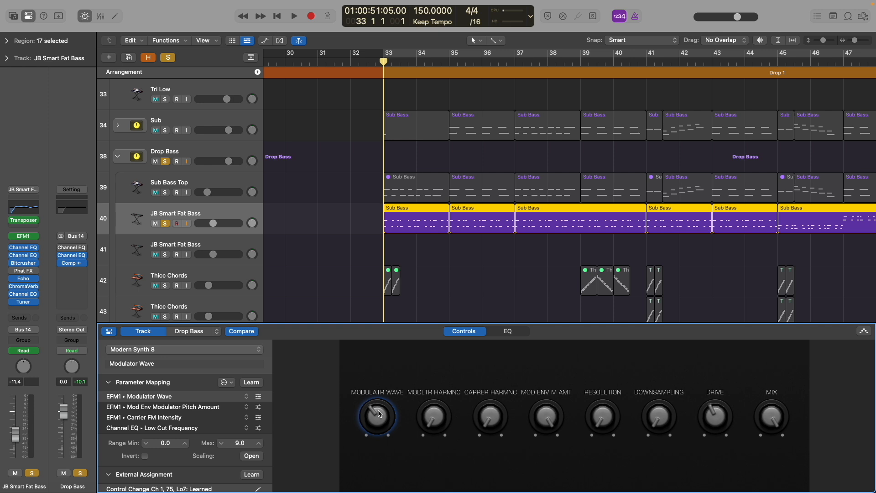
pyautogui.click(175, 408)
pyautogui.click(171, 418)
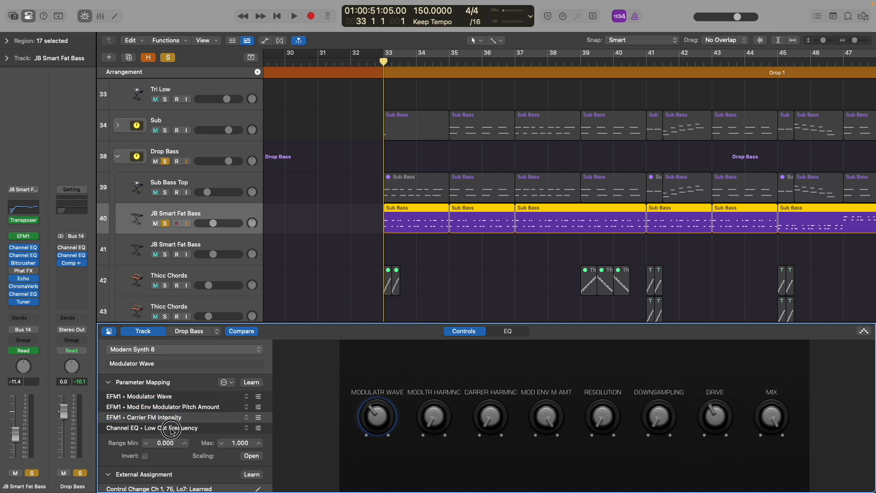
pyautogui.click(174, 429)
# - Show track automation and enlarge the JB Smart Fat Bass modulator wave curve around bar 33
pyautogui.click(223, 212)
pyautogui.press('a')
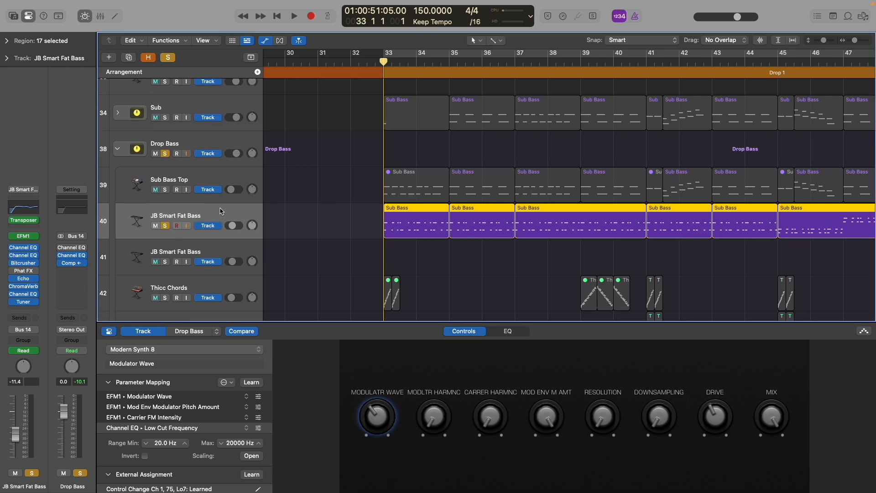
pyautogui.press('super+Right')
pyautogui.press('super+Right')
pyautogui.press('super+Right')
pyautogui.press('super+Right')
pyautogui.press('super+Right')
pyautogui.press('super+Down')
pyautogui.press('super+Down')
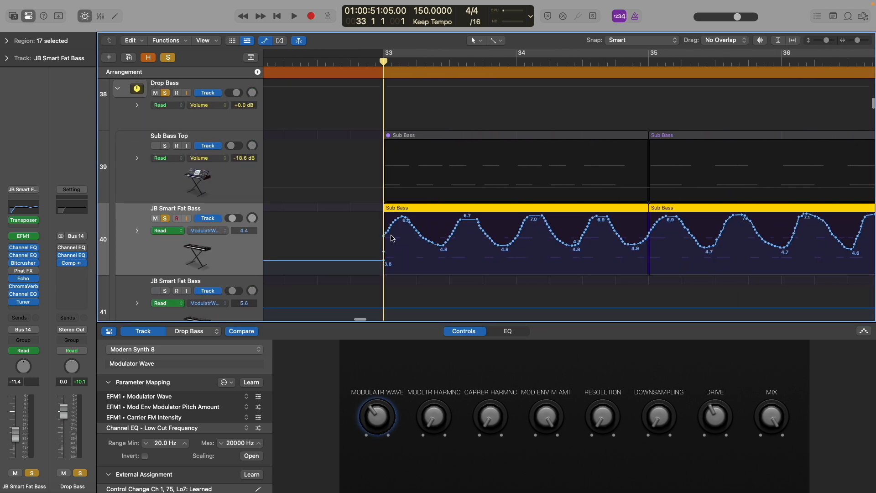
# - Play the soloed JB Smart Fat Bass from bar 33 to audition its modulator wave automation
pyautogui.press('space')
pyautogui.press('super+Left')
pyautogui.press('super+Left')
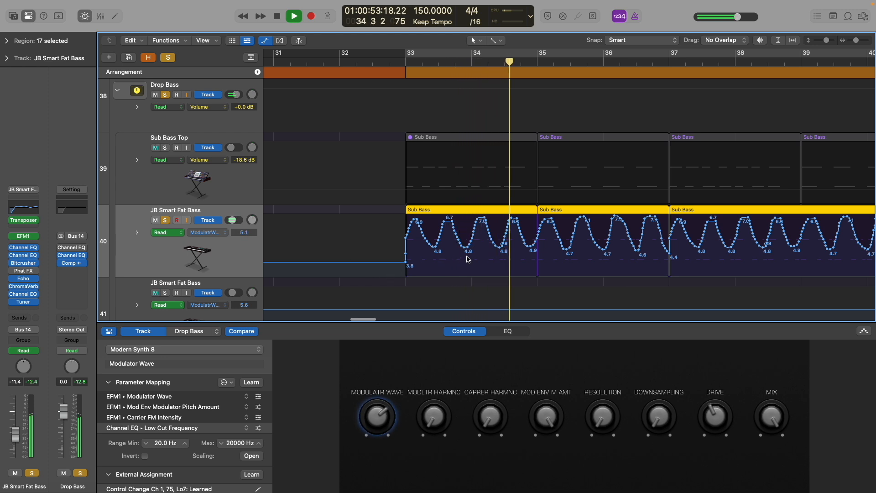
pyautogui.press('space')
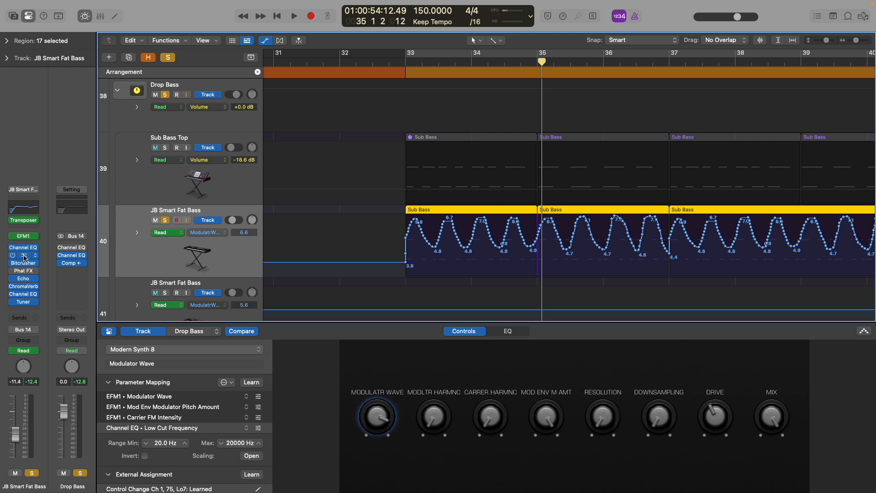
# - Play the JB Smart Fat Bass part while examining its 18 dB low-cut Channel EQ and EFM1 synth, and close both plug-ins
pyautogui.click(25, 258)
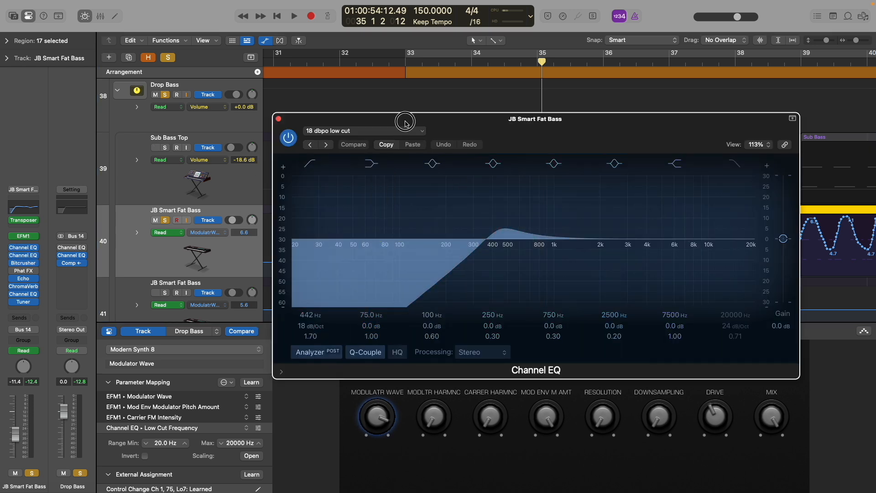
pyautogui.moveTo(405, 123); pyautogui.dragTo(568, 76)
pyautogui.click(36, 235)
pyautogui.moveTo(517, 125); pyautogui.dragTo(251, 91)
pyautogui.press('space')
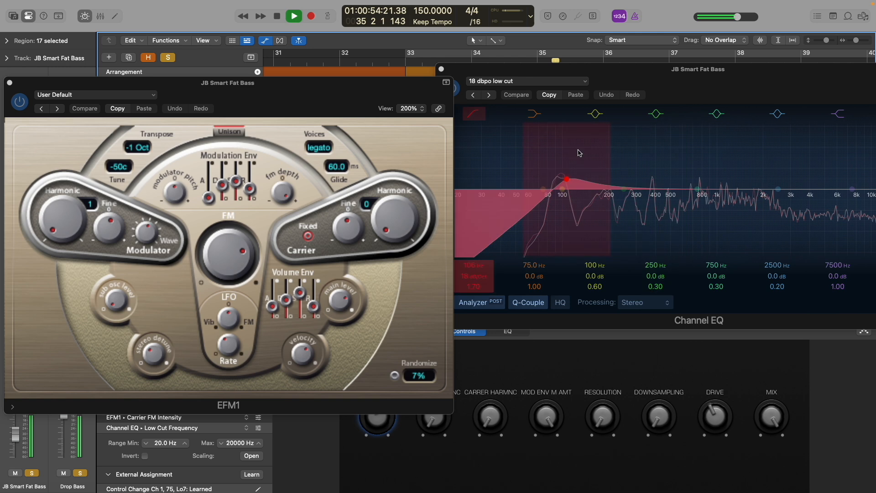
pyautogui.press('space')
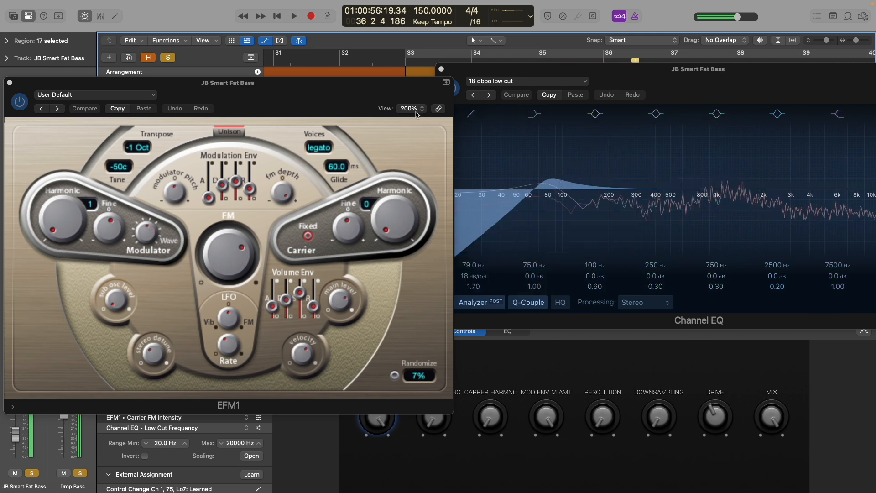
pyautogui.click(9, 82)
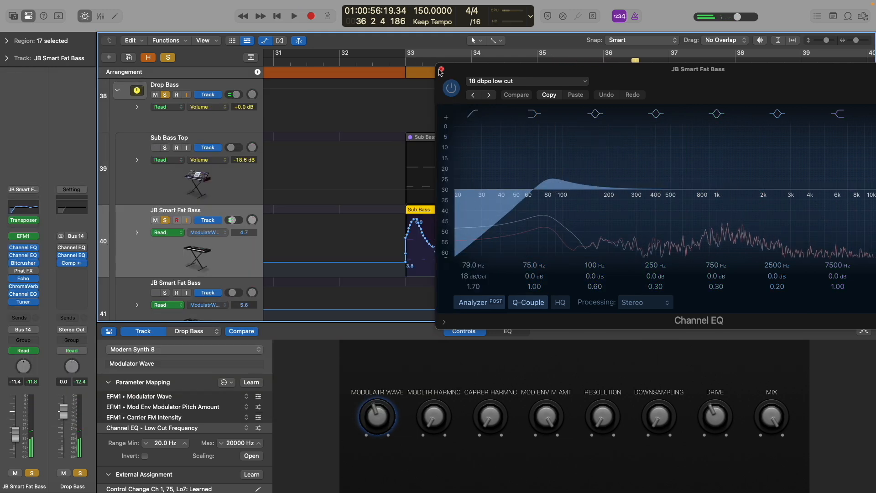
pyautogui.click(441, 69)
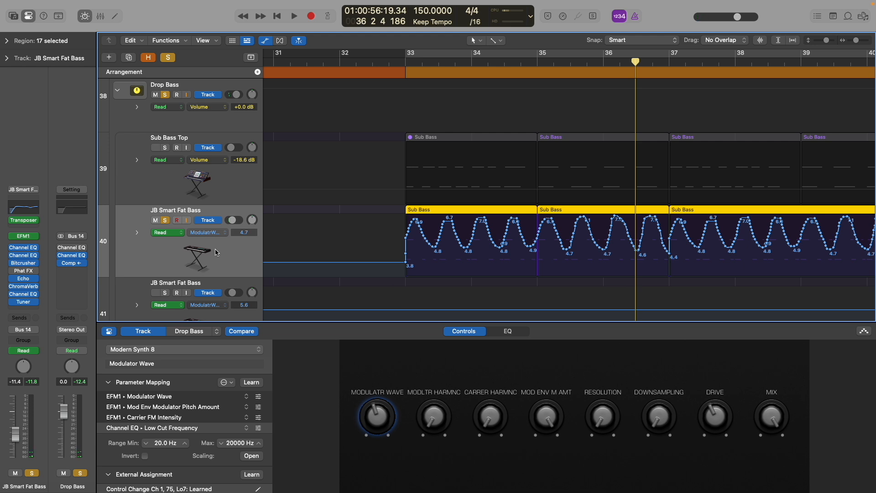
# - Audition JB Smart Fat Bass notes with Musical Typing, lowering the octave to C2, and close the keyboard
pyautogui.press('super+k')
pyautogui.press('f')
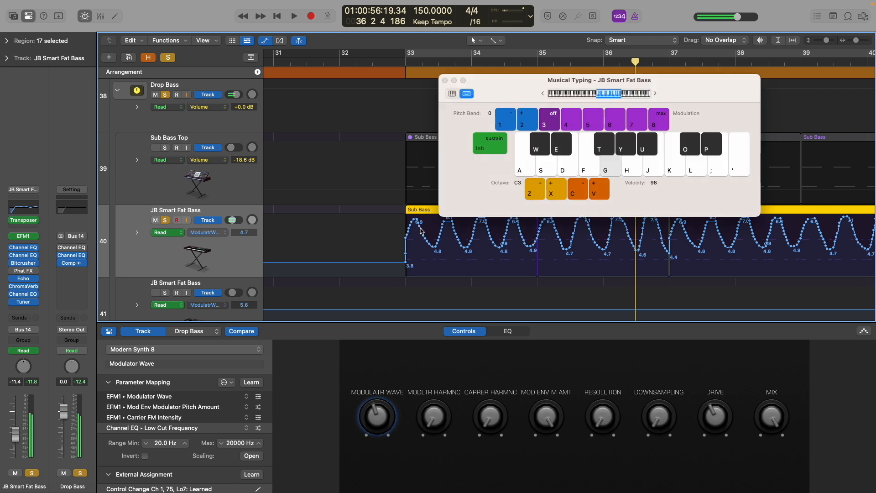
pyautogui.press('z')
pyautogui.press('g')
pyautogui.press('g')
pyautogui.press('e')
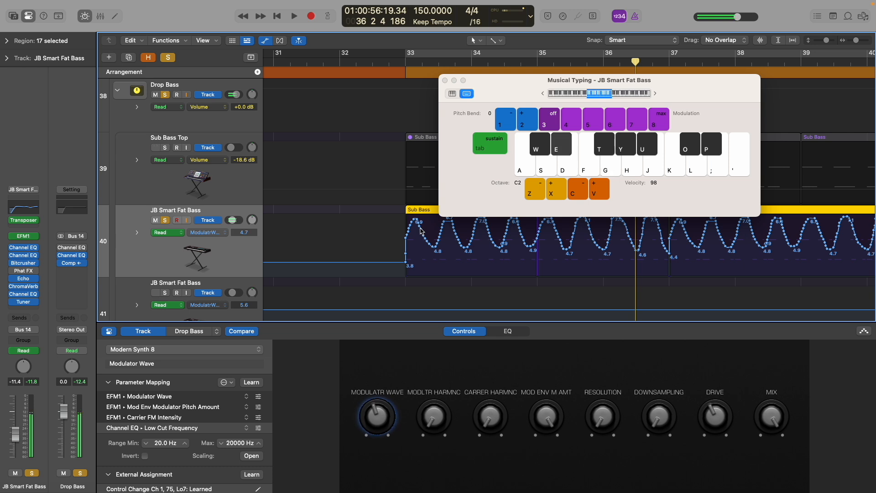
pyautogui.press('g')
pyautogui.press('e')
pyautogui.press('g')
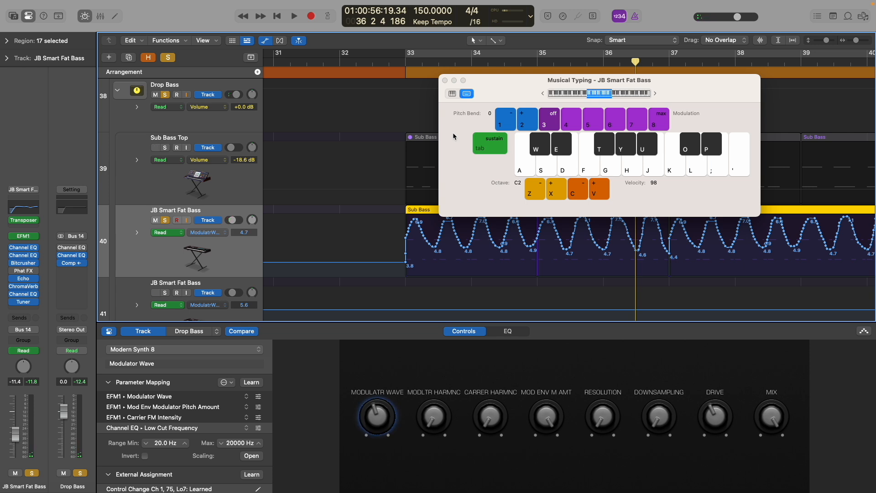
pyautogui.click(444, 80)
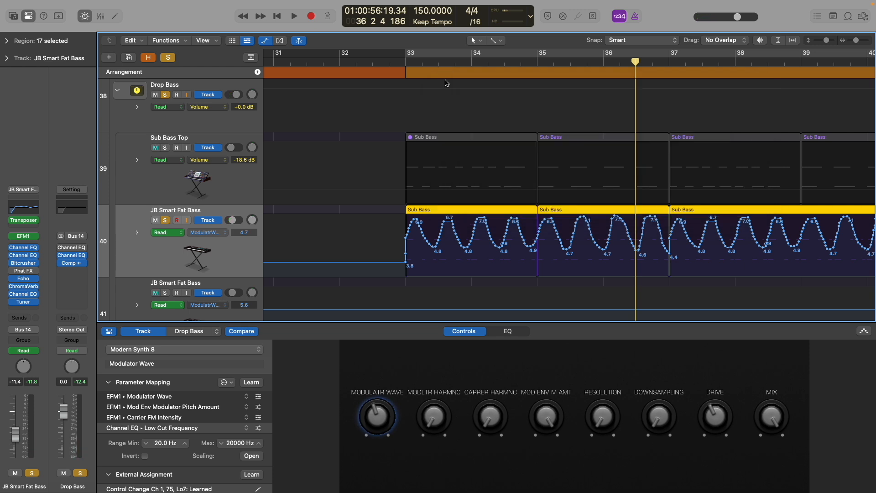
# - Play the JB Smart Fat Bass part from bar 33 and hide the track automation
pyautogui.press('space')
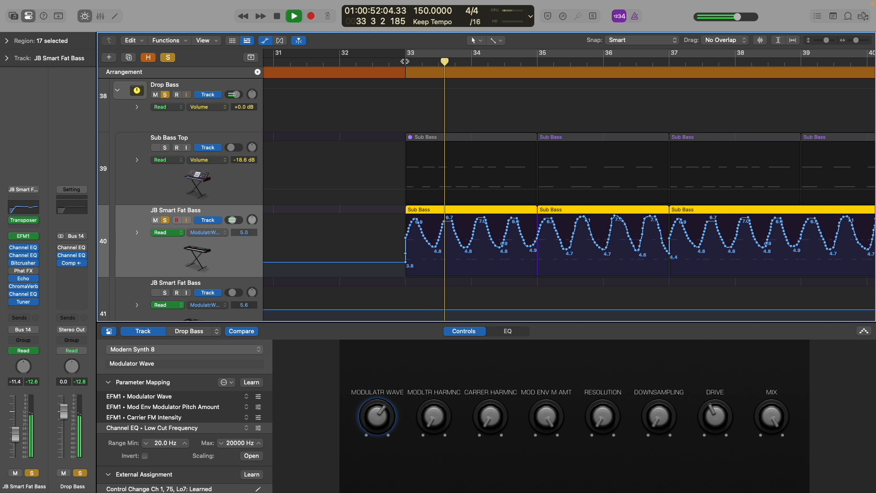
pyautogui.press('space')
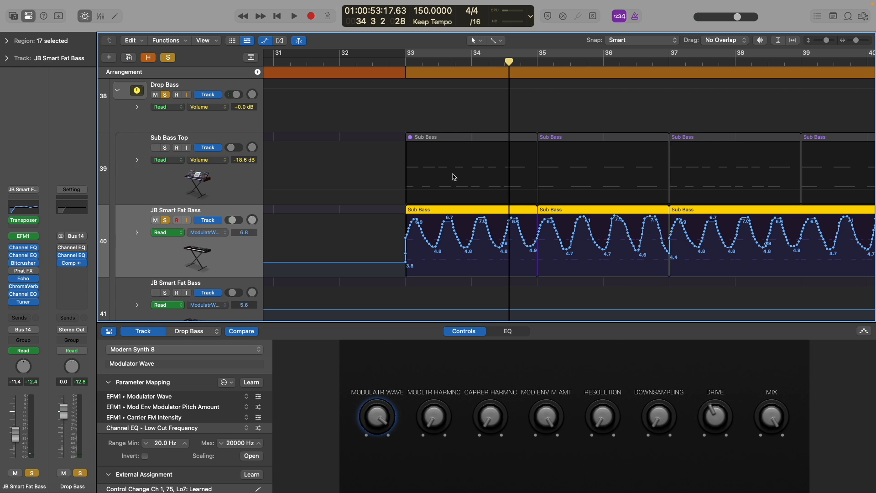
pyautogui.scroll(-2, 454, 177)
pyautogui.press('a')
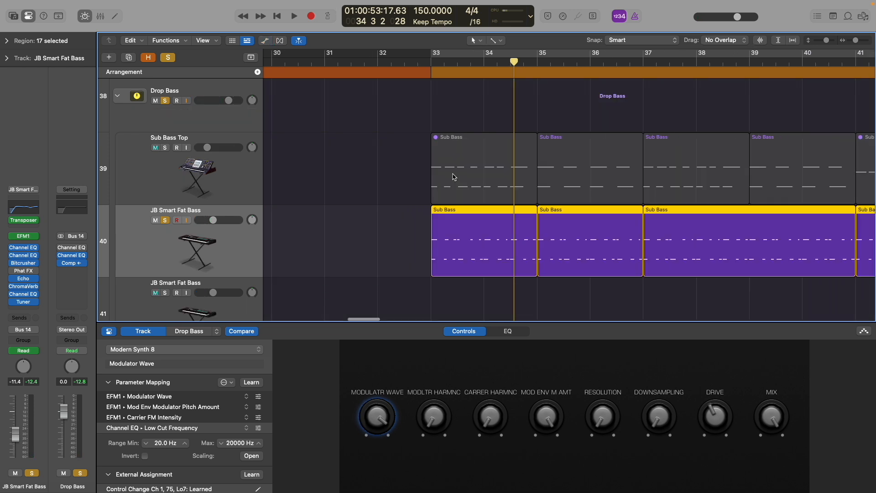
pyautogui.scroll(-8, 447, 181)
pyautogui.scroll(3, 441, 184)
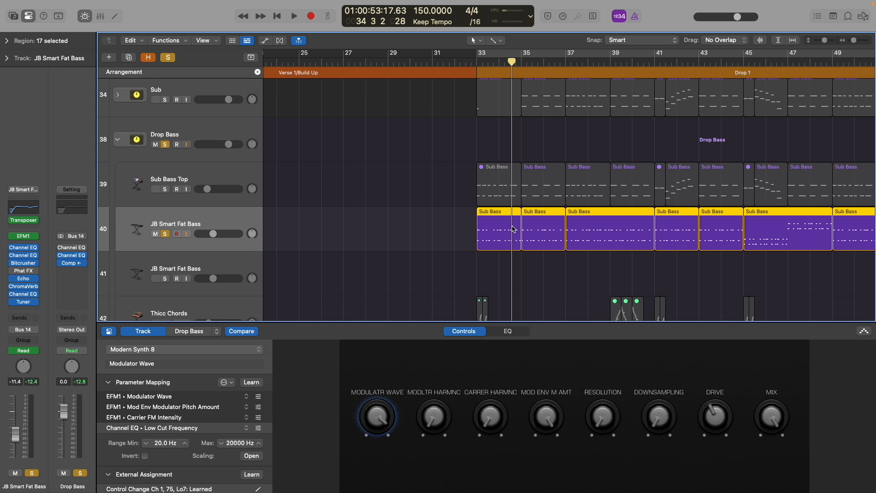
pyautogui.press('super+Left')
pyautogui.press('super+Up')
pyautogui.press('super+Up')
pyautogui.press('super+Up')
pyautogui.press('super+Up')
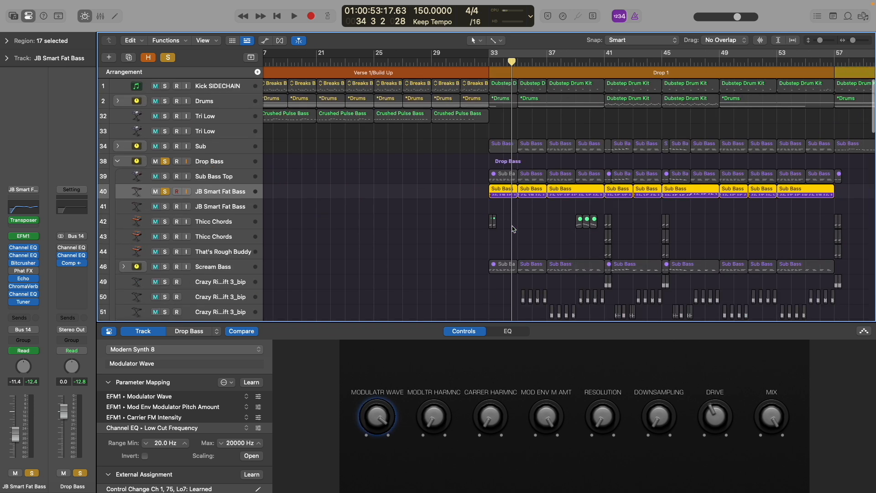
pyautogui.click(165, 177)
pyautogui.press('super+Down')
pyautogui.press('super+Down')
pyautogui.press('super+Down')
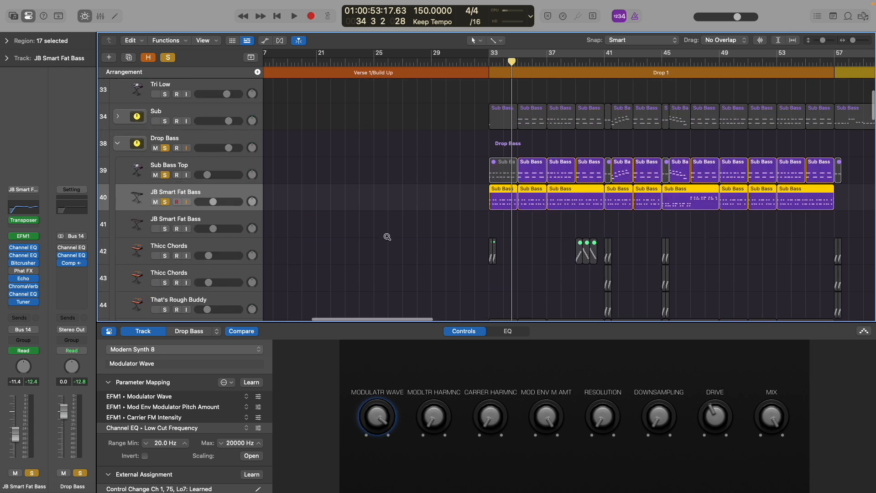
pyautogui.press('super+Right')
pyautogui.press('super+Right')
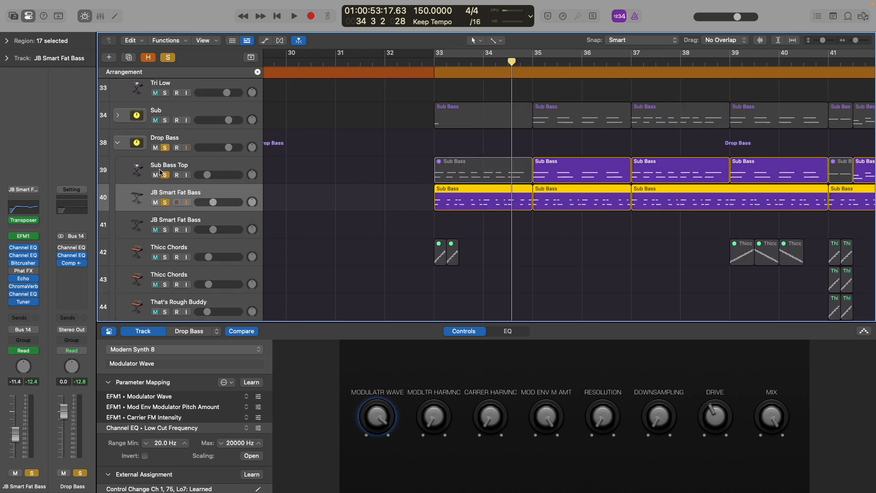
pyautogui.click(165, 176)
# - Solo the Sub stack alongside JB Smart Fat Bass and play both together from bar 33
pyautogui.click(165, 120)
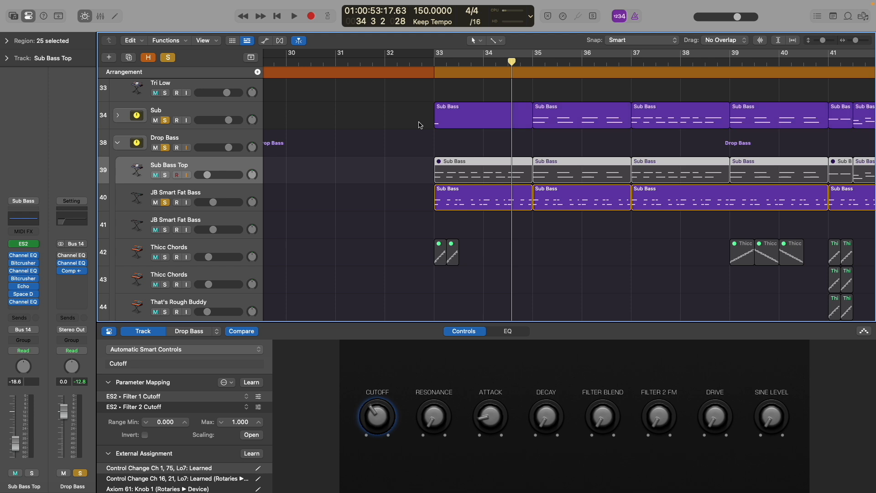
pyautogui.click(431, 59)
pyautogui.press('space')
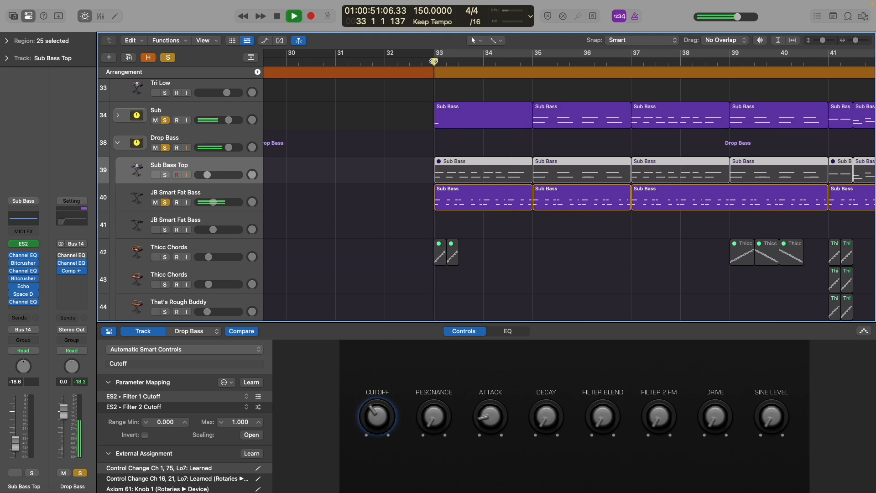
pyautogui.press('space')
pyautogui.press('space')
pyautogui.press('space')
# - Turn off all track solos and play the drop from bar 33
pyautogui.click(168, 57)
pyautogui.scroll(1, 445, 134)
pyautogui.click(434, 61)
pyautogui.press('space')
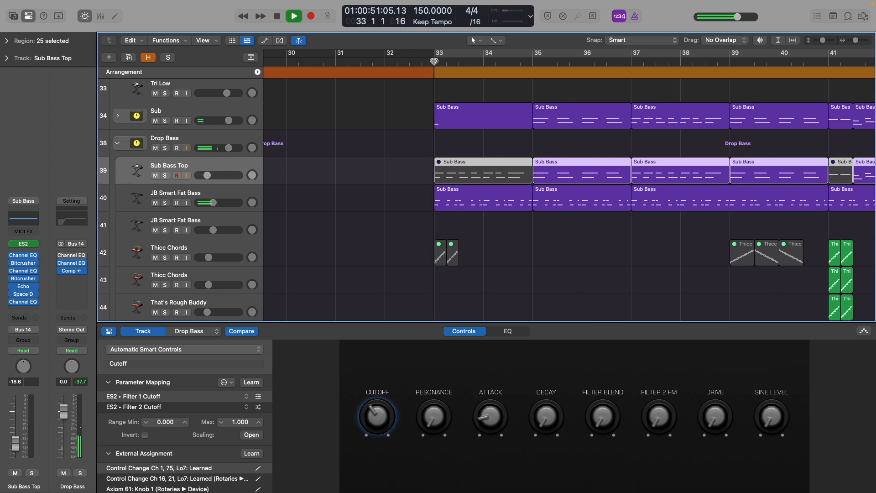
pyautogui.press('space')
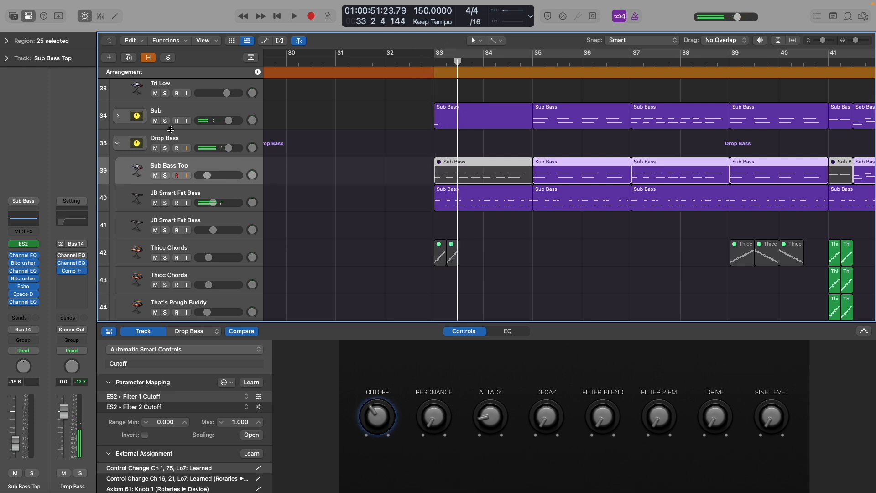
# - Solo only the Sub stack, play it from bar 33, and remove its solo
pyautogui.click(165, 121)
pyautogui.click(434, 60)
pyautogui.press('space')
pyautogui.press('space')
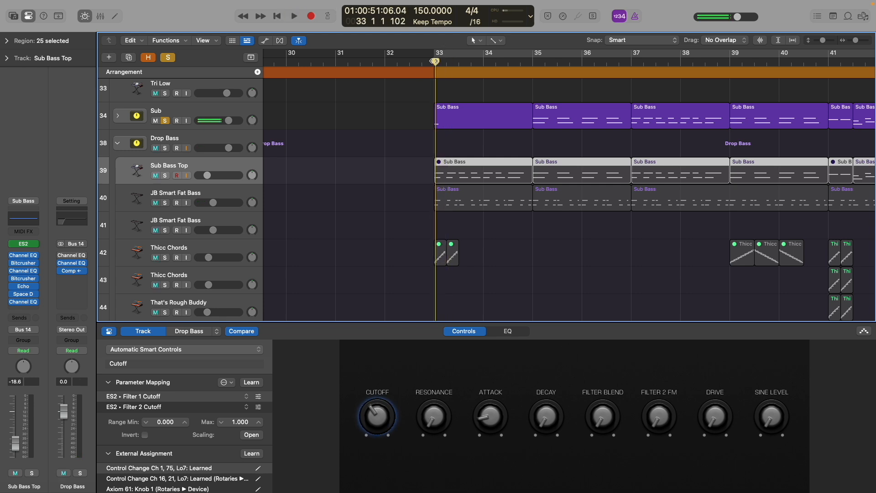
pyautogui.click(165, 121)
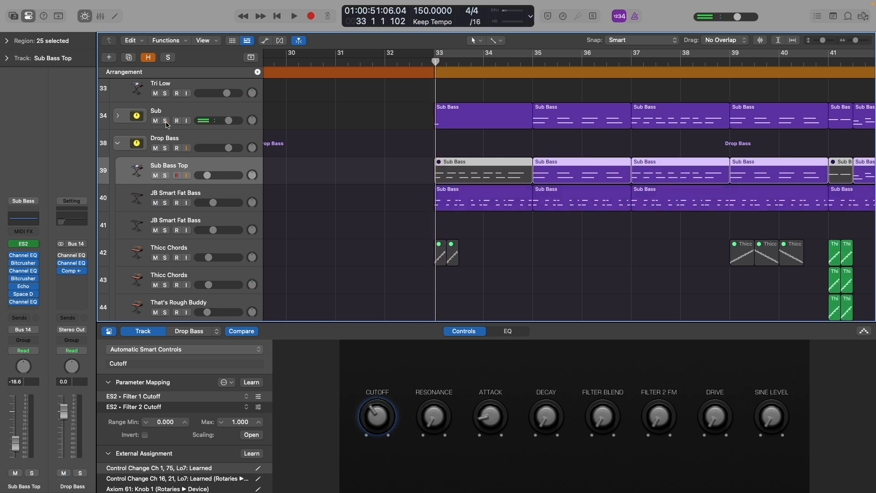
# - Restore the previous track solos and remove the solo from JB Smart Fat Bass, keeping the Sub and Drop Bass stacks soloed
pyautogui.click(167, 57)
pyautogui.scroll(-3, 353, 132)
pyautogui.scroll(-5, 353, 133)
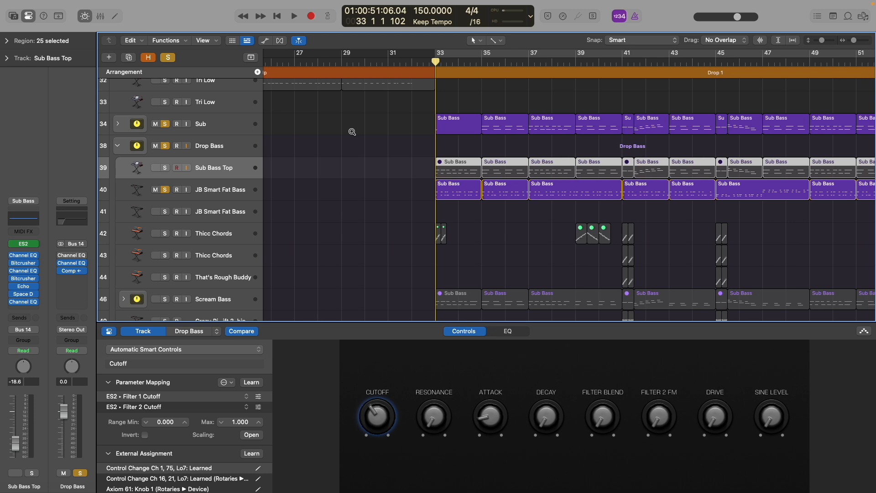
pyautogui.scroll(-1, 433, 143)
pyautogui.scroll(1, 433, 143)
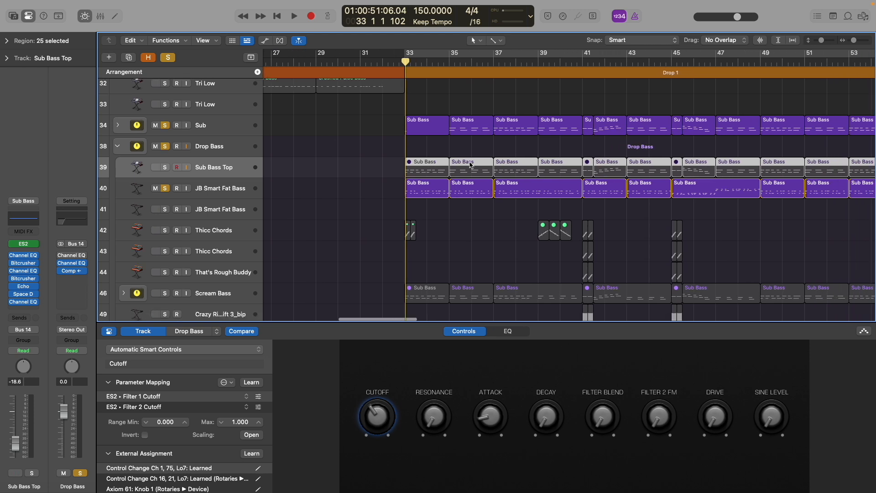
pyautogui.click(166, 188)
pyautogui.scroll(2, 356, 217)
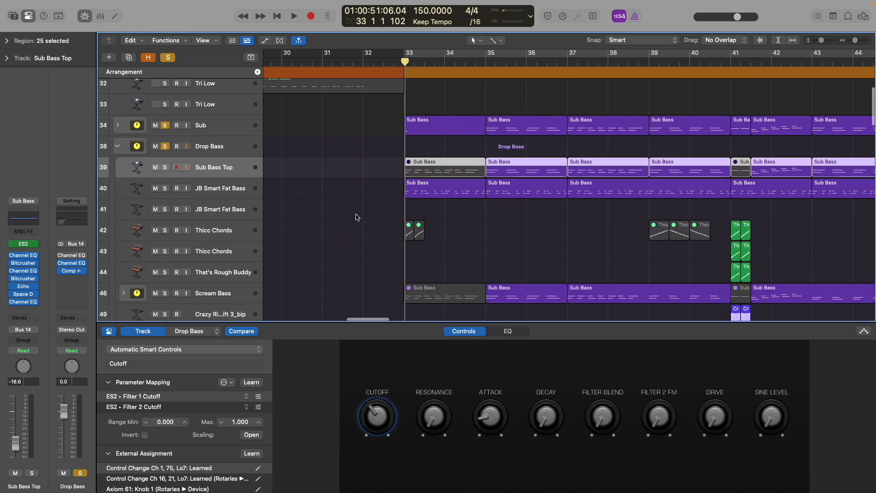
# - Play the soloed Sub and Drop Bass stacks from bar 33
pyautogui.click(403, 61)
pyautogui.press('space')
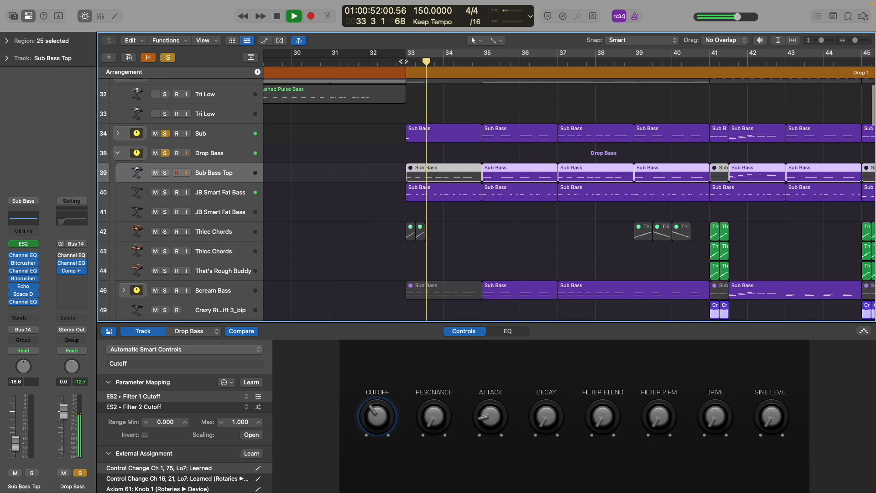
pyautogui.scroll(-3, 402, 65)
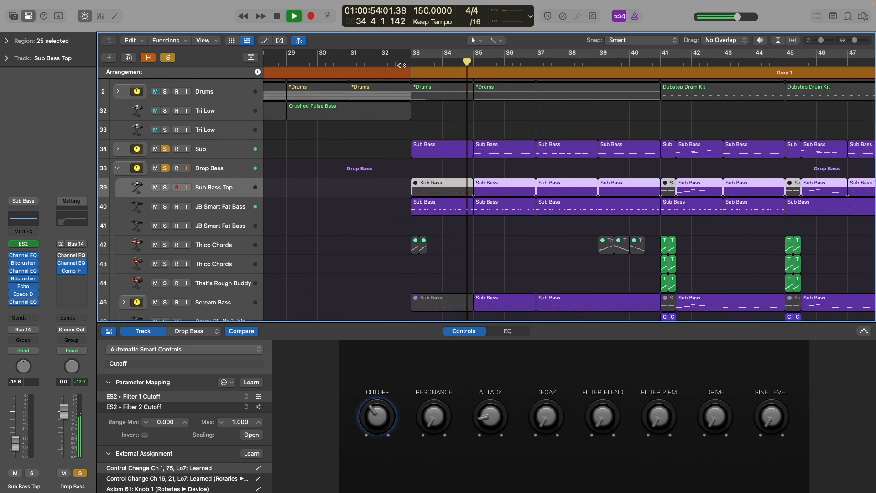
pyautogui.press('space')
# - Replace the Sub stack's solo with a solo on Sub Bass Top and play it from around bar 35
pyautogui.scroll(-2, 505, 255)
pyautogui.scroll(-2, 505, 255)
pyautogui.scroll(-10, 505, 255)
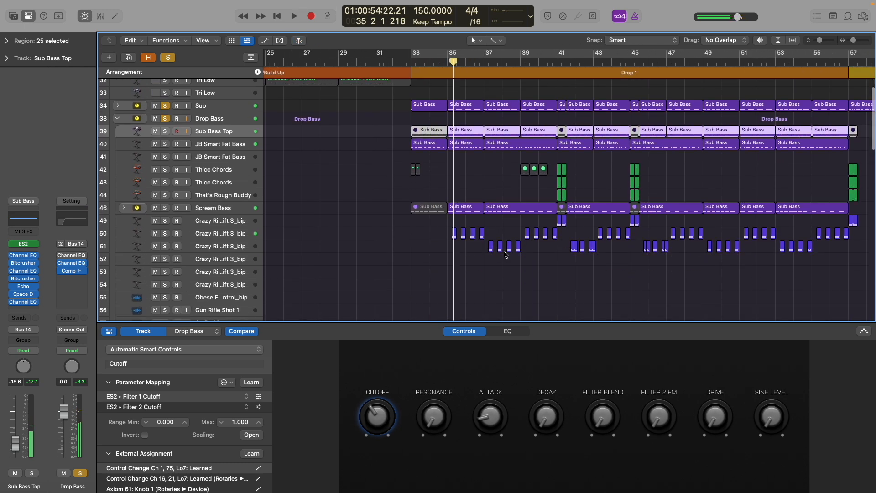
pyautogui.scroll(8, 505, 255)
pyautogui.scroll(3, 505, 254)
pyautogui.scroll(3, 505, 255)
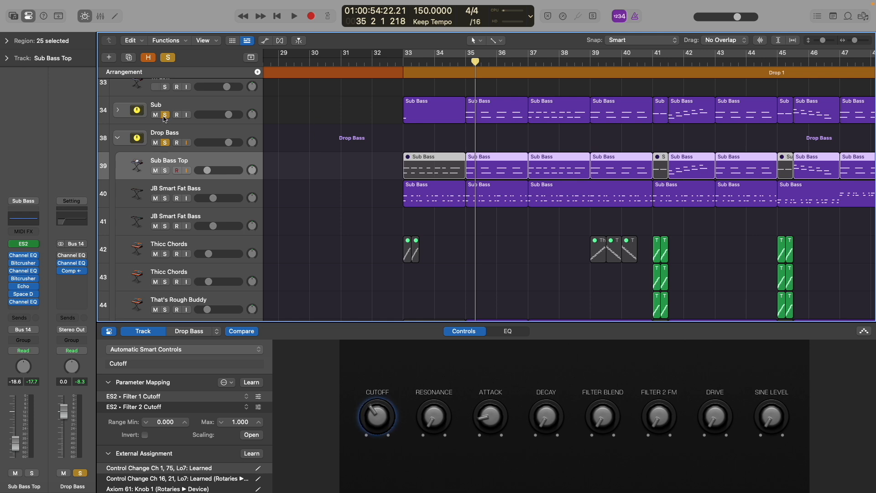
pyautogui.click(165, 115)
pyautogui.click(165, 170)
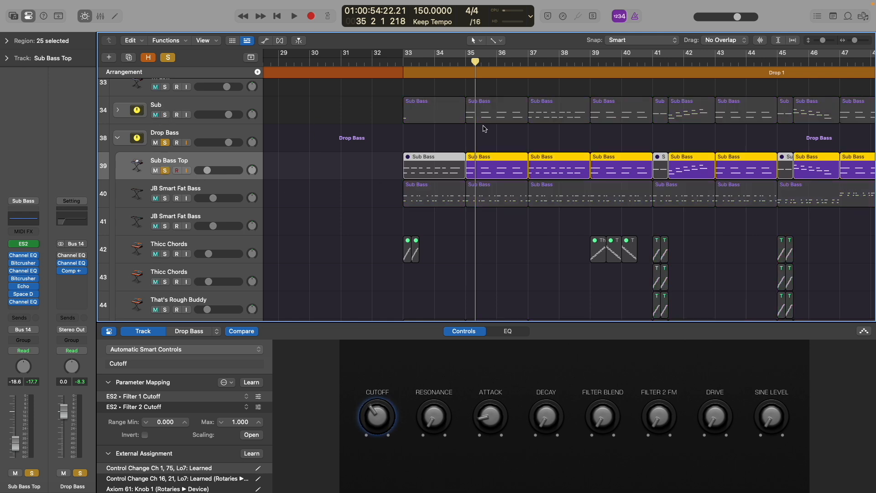
pyautogui.press('space')
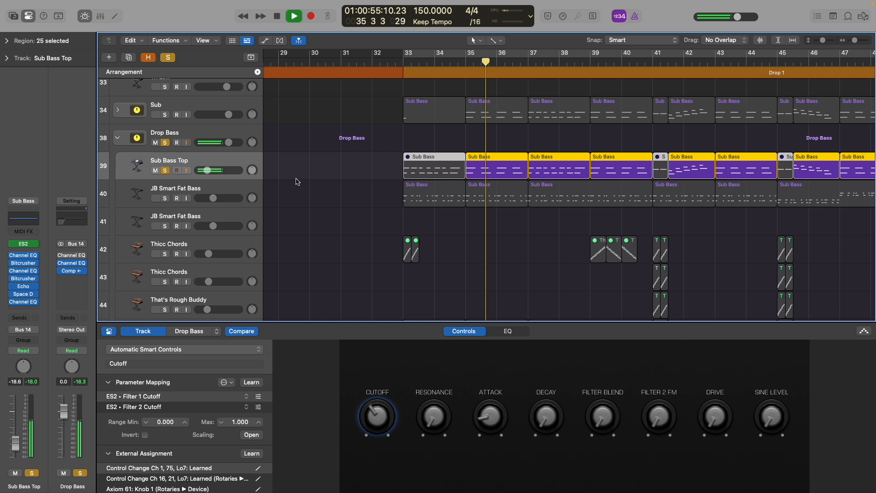
pyautogui.press('space')
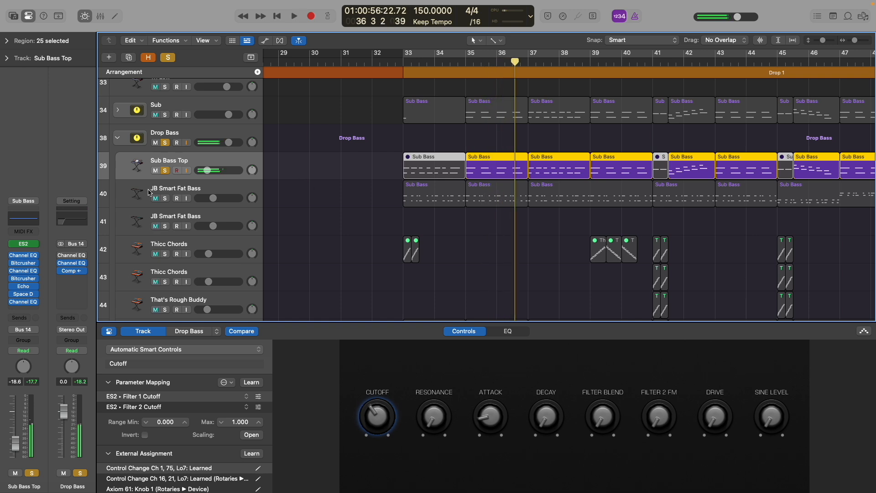
# - Add the track 40 JB Smart Fat Bass and the Drums stack to the soloed tracks
pyautogui.click(166, 198)
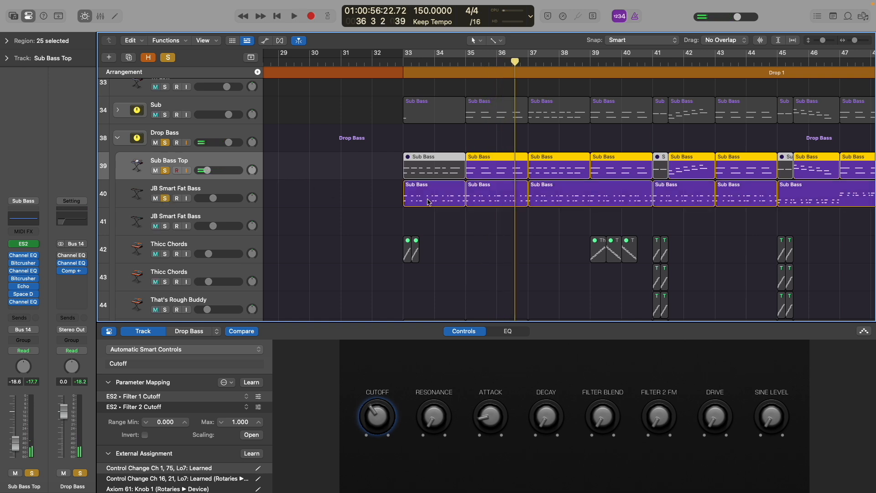
pyautogui.hscroll(-5, 488, 212)
pyautogui.scroll(-5, 488, 211)
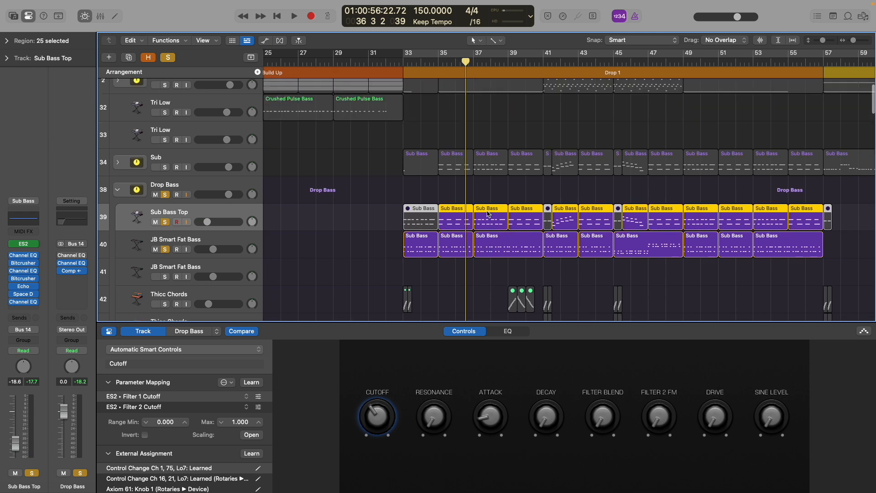
pyautogui.click(164, 104)
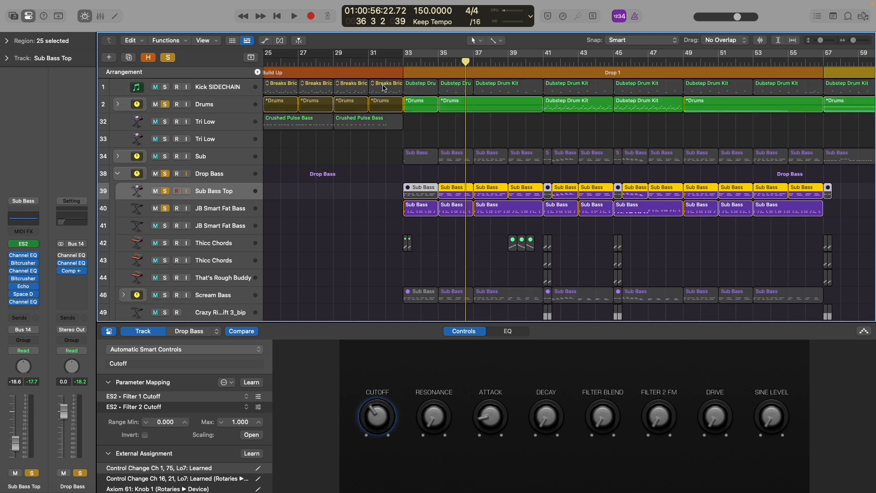
# - Play the soloed Sub Bass Top, JB Smart Fat Bass and Drums tracks from bar 35
pyautogui.click(438, 61)
pyautogui.press('space')
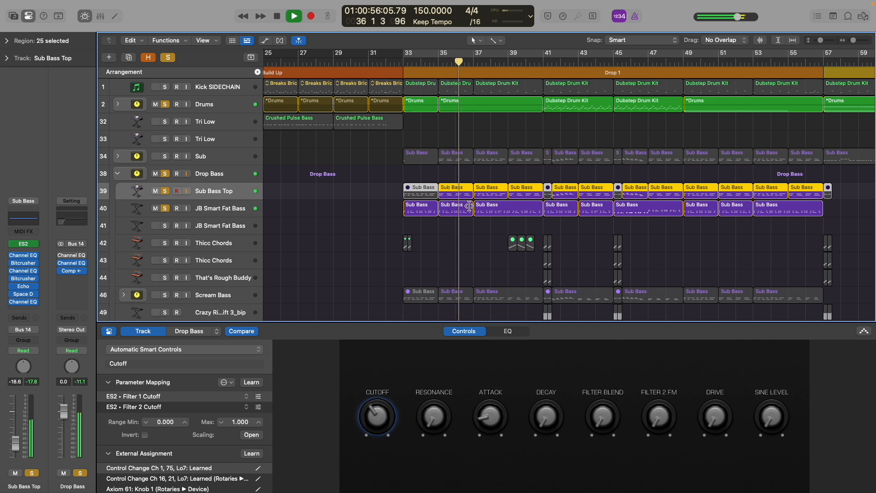
pyautogui.press('space')
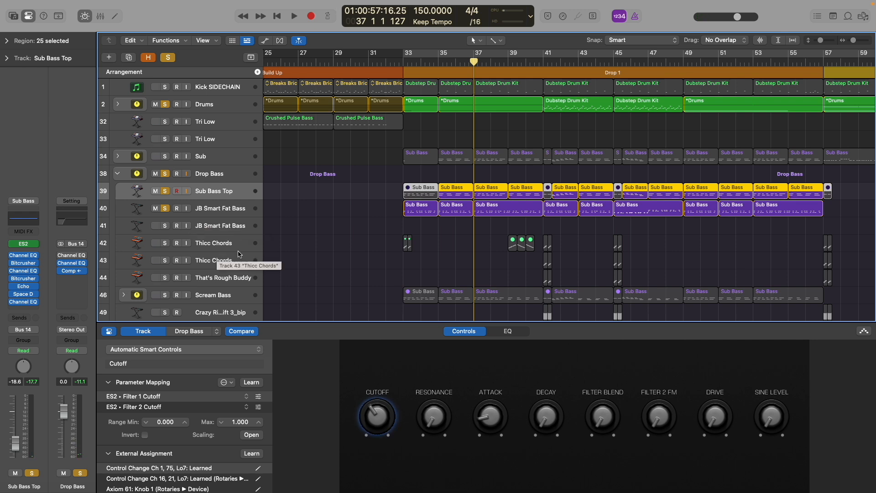
# - Replace the solos on Sub Bass Top and JB Smart Fat Bass with a solo on the Scream Bass stack, and expand that stack
pyautogui.click(165, 191)
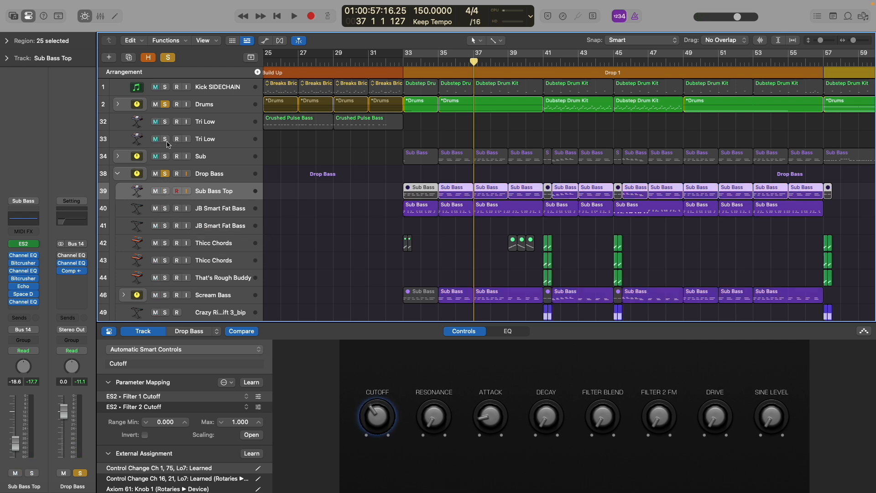
pyautogui.press('super+Down')
pyautogui.press('super+Right')
pyautogui.press('super+Right')
pyautogui.press('super+Right')
pyautogui.press('super+Right')
pyautogui.scroll(-4, 212, 191)
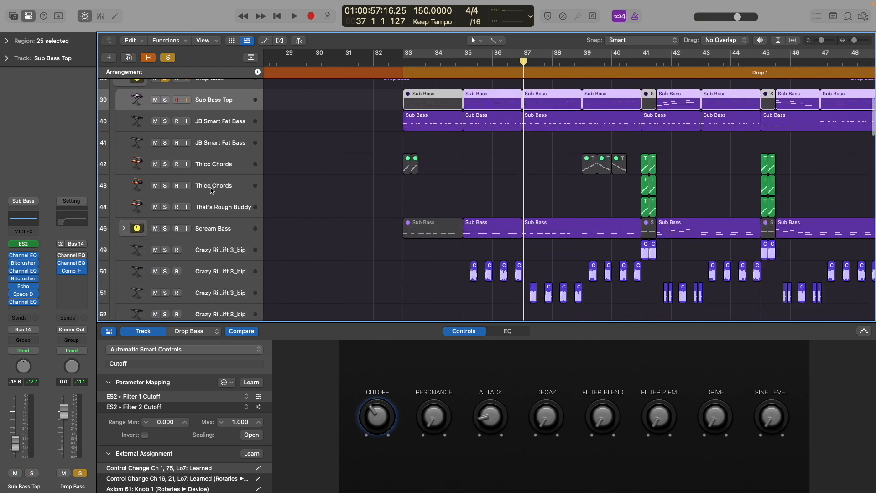
pyautogui.click(165, 229)
pyautogui.click(224, 233)
pyautogui.click(123, 228)
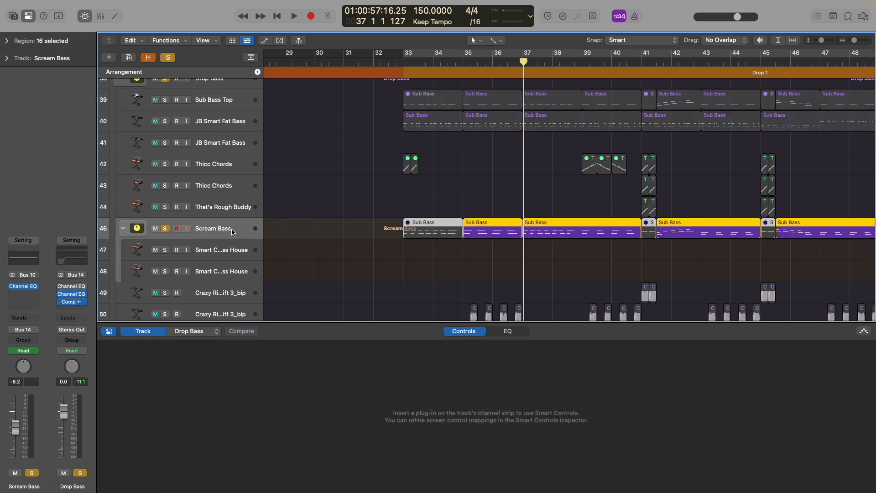
# - Select the first Smart Control Bass House track and its FM Intensity control, and show the track automation
pyautogui.click(224, 256)
pyautogui.scroll(2, 209, 255)
pyautogui.scroll(-1, 213, 256)
pyautogui.click(186, 250)
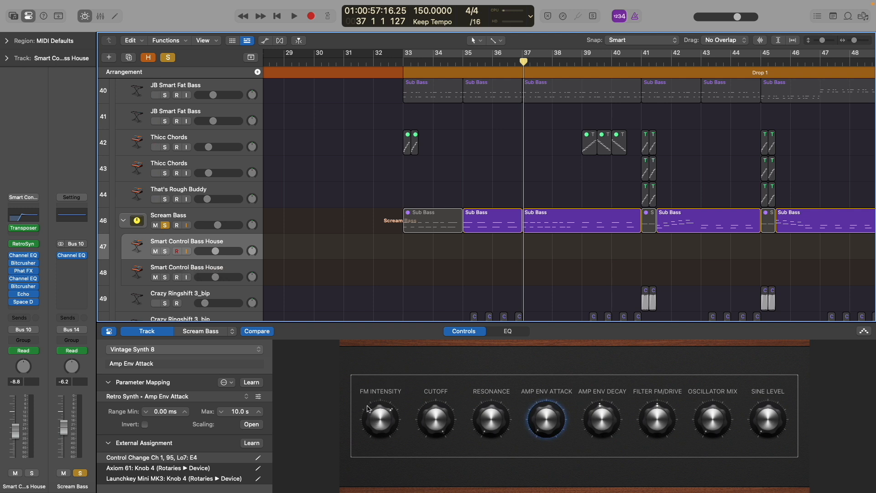
pyautogui.click(377, 418)
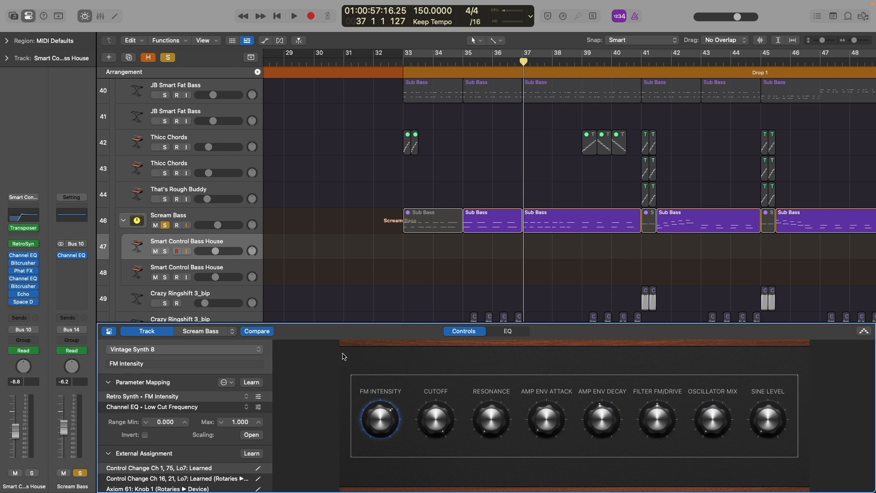
pyautogui.press('a')
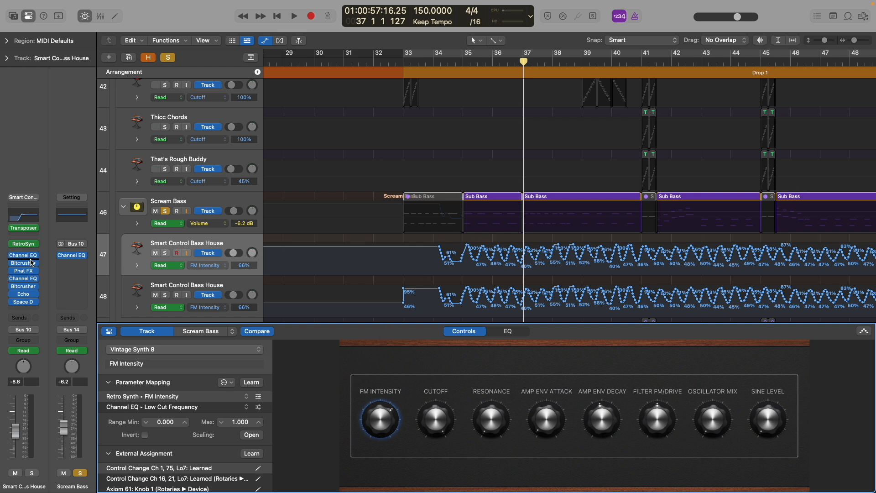
# - Inspect the Retro Synth settings of the first Smart Control Bass House track and close the plug-in window
pyautogui.click(25, 247)
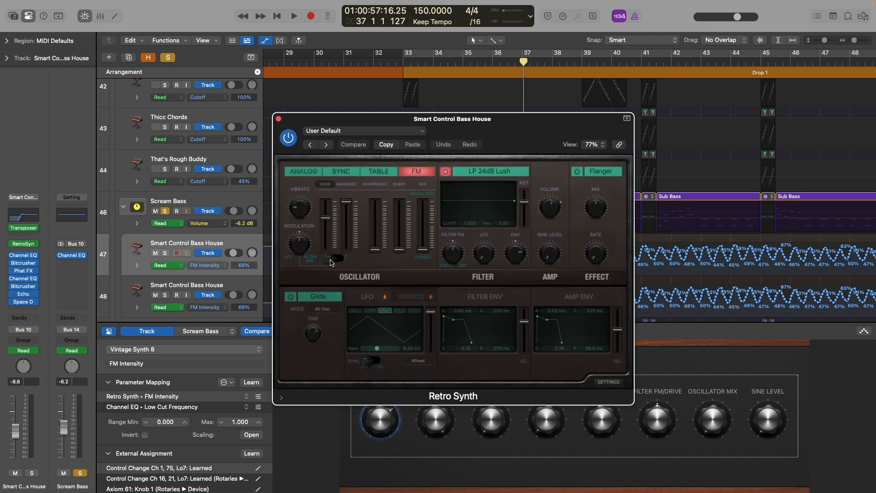
pyautogui.click(278, 120)
pyautogui.moveTo(31, 279)
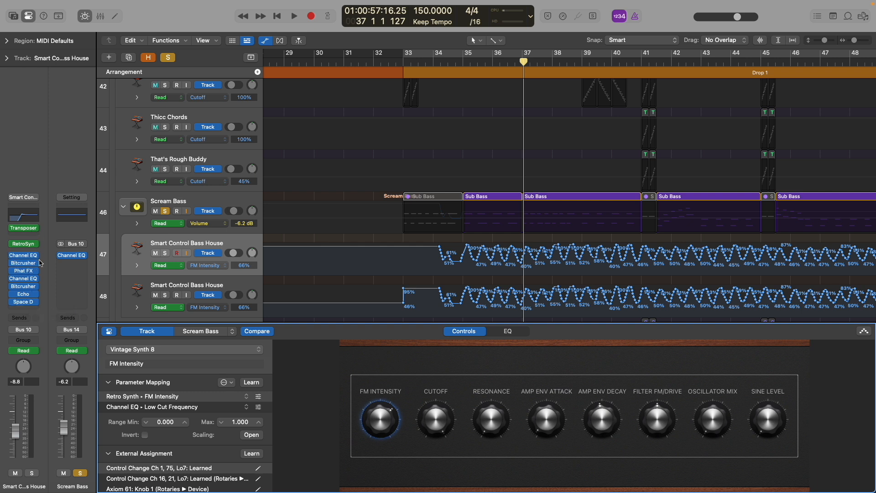
# - Play the soloed Scream Bass stack with the drums from bar 35
pyautogui.click(462, 60)
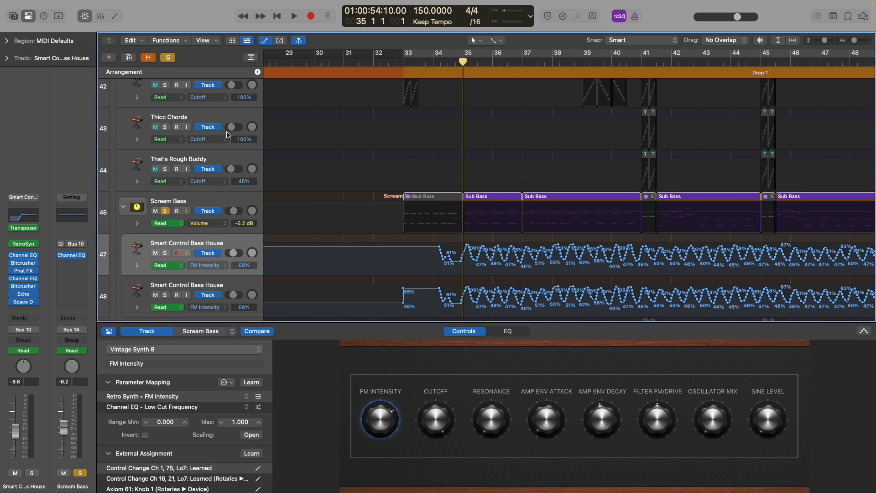
pyautogui.press('super+Up')
pyautogui.press('super+Up')
pyautogui.press('super+Up')
pyautogui.press('super+Left')
pyautogui.press('super+Left')
pyautogui.press('super+Left')
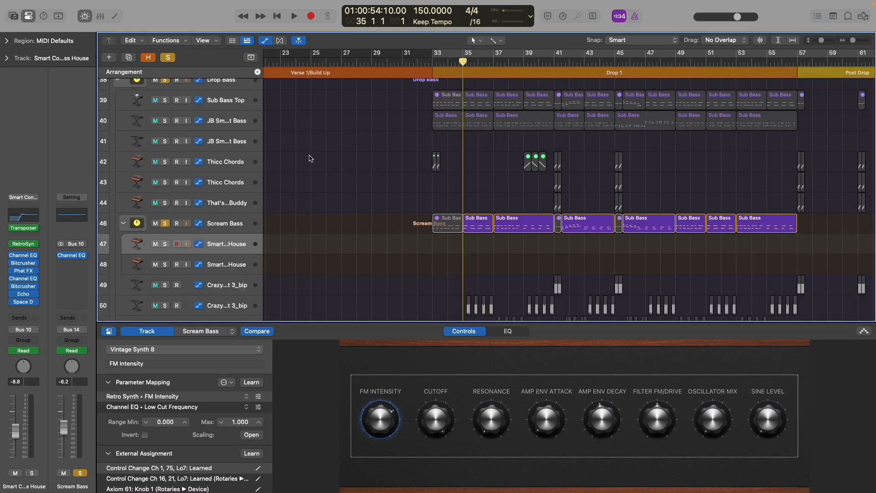
pyautogui.scroll(3, 187, 167)
pyautogui.scroll(-6, 187, 166)
pyautogui.press('super+Down')
pyautogui.press('super+Down')
pyautogui.press('super+Down')
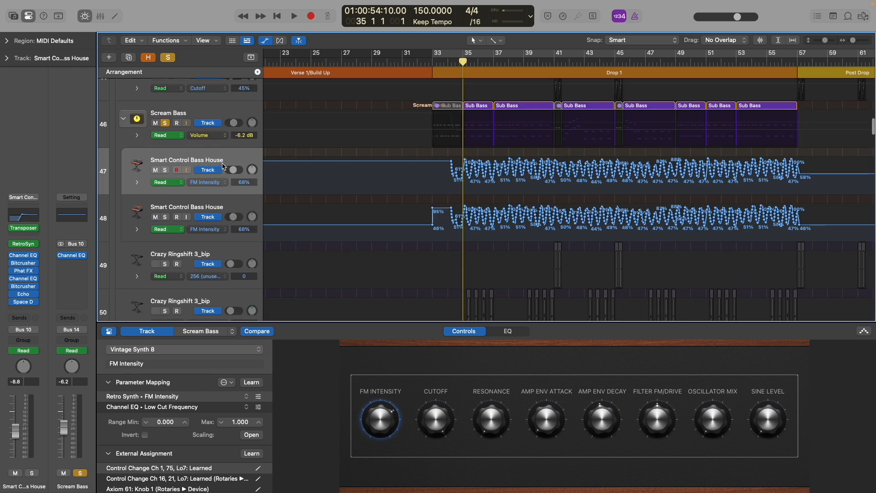
pyautogui.press('super+Right')
pyautogui.press('super+Right')
pyautogui.press('super+Right')
pyautogui.press('super+Up')
pyautogui.press('super+Up')
pyautogui.press('space')
pyautogui.press('super+Up')
pyautogui.press('super+Up')
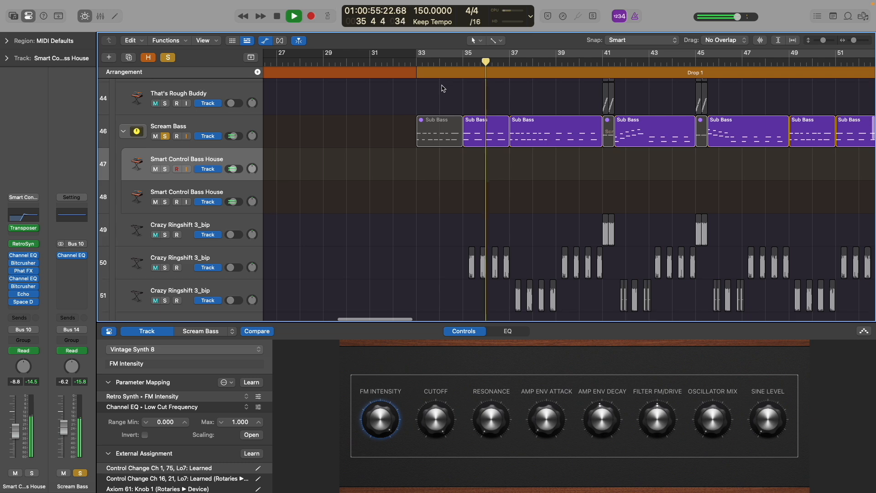
pyautogui.press('super+Left')
pyautogui.press('super+Left')
pyautogui.scroll(5, 443, 88)
pyautogui.press('space')
# - Remove the solo from the Drums stack, keeping the Scream Bass stack soloed
pyautogui.press('super+Left')
pyautogui.press('super+Up')
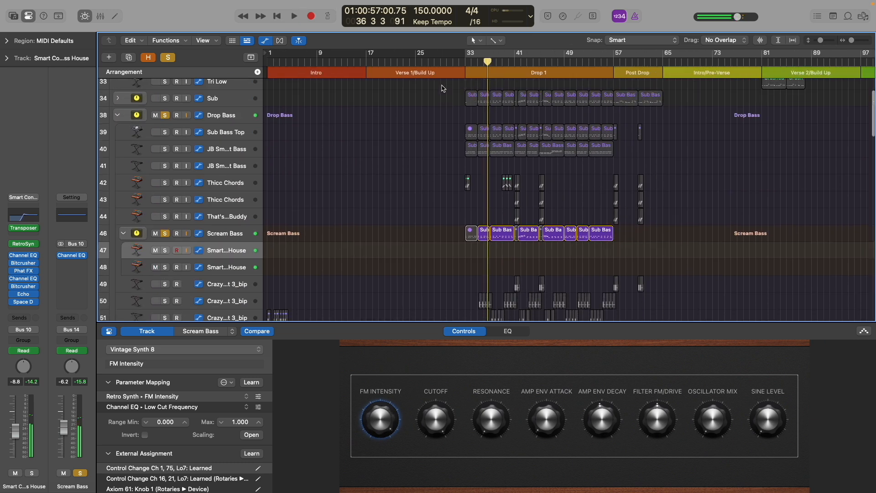
pyautogui.scroll(5, 442, 88)
pyautogui.click(165, 104)
pyautogui.press('super+Down')
pyautogui.press('super+Down')
pyautogui.press('super+Down')
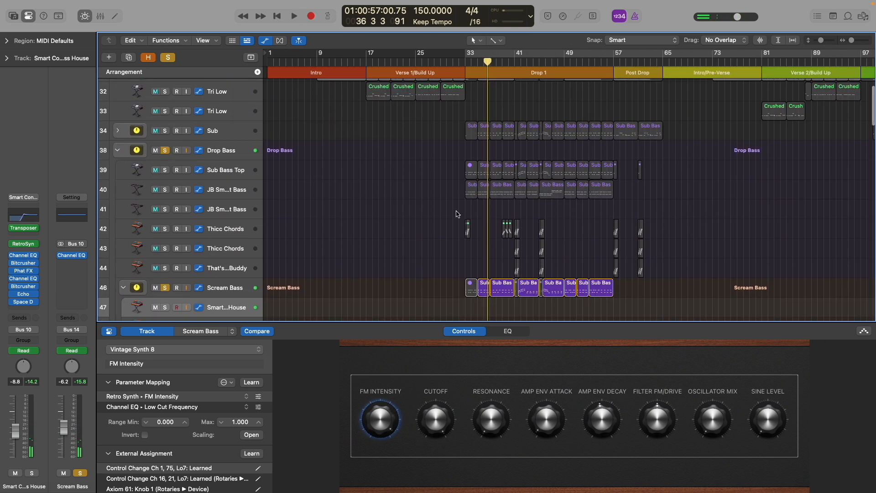
# - Play the Scream Bass stack without drums from bar 35 while viewing the FM Intensity automation curves
pyautogui.press('super+Right')
pyautogui.press('super+Right')
pyautogui.press('super+Right')
pyautogui.press('super+Right')
pyautogui.press('super+Down')
pyautogui.press('super+Down')
pyautogui.click(439, 60)
pyautogui.press('space')
pyautogui.scroll(-4, 442, 64)
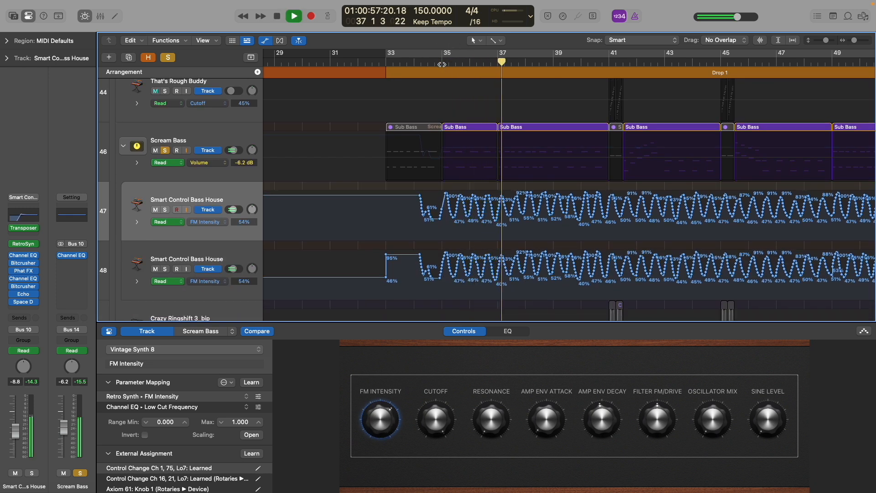
pyautogui.press('space')
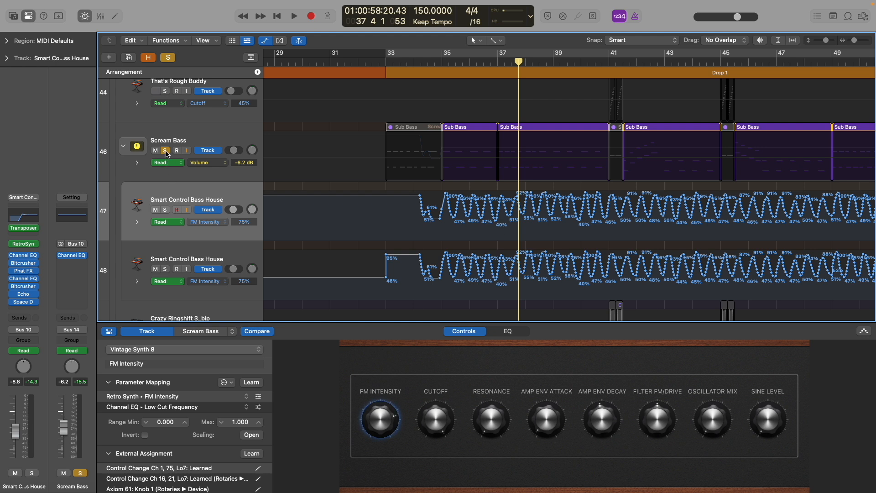
# - Replace the Scream Bass stack's solo with a solo on Smart Control Bass House track 47 and play it from bar 35
pyautogui.click(165, 210)
pyautogui.click(166, 151)
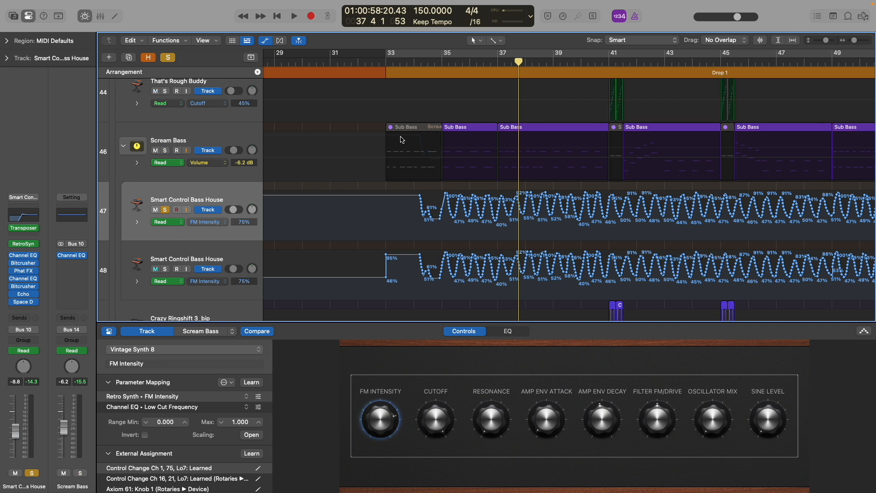
pyautogui.click(442, 61)
pyautogui.press('space')
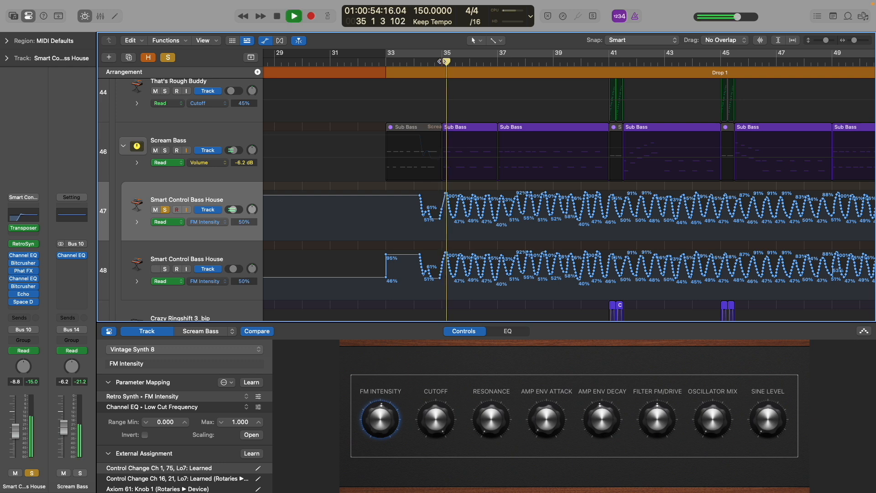
pyautogui.scroll(-6, 389, 108)
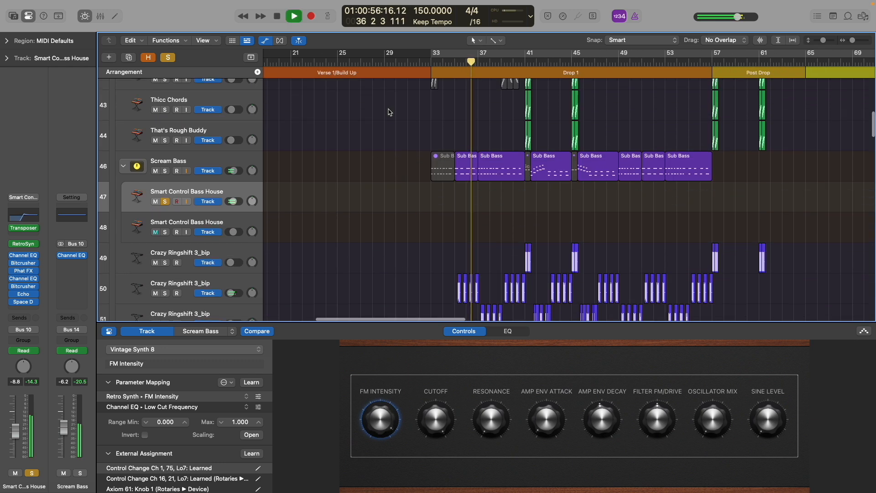
pyautogui.press('space')
# - Replay the soloed track 47 from around bar 35 with its FM Intensity automation enlarged
pyautogui.scroll(-6, 388, 109)
pyautogui.scroll(5, 389, 111)
pyautogui.click(165, 171)
pyautogui.scroll(3, 313, 196)
pyautogui.scroll(5, 313, 196)
pyautogui.click(382, 61)
pyautogui.press('space')
pyautogui.scroll(10, 380, 61)
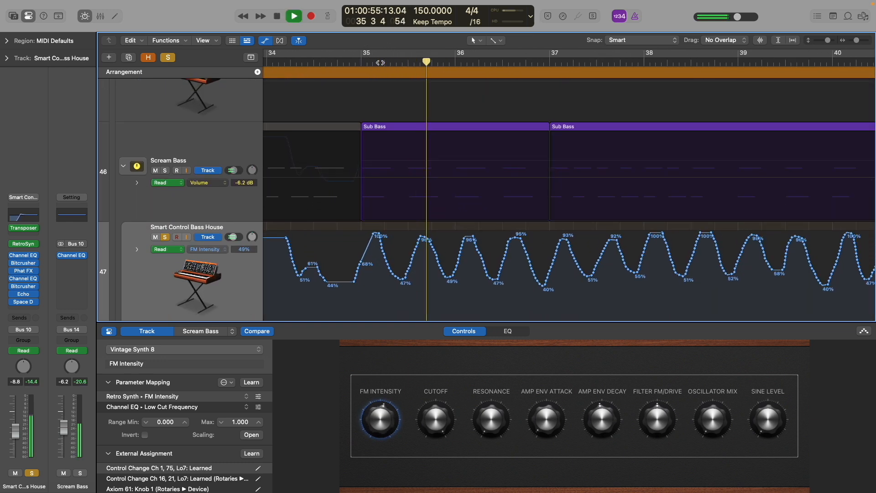
pyautogui.scroll(-5, 380, 61)
pyautogui.press('space')
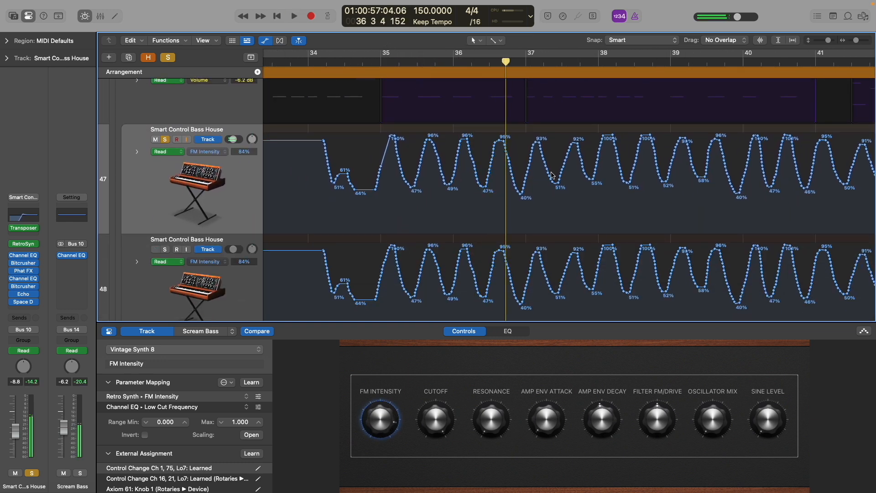
# - Move the solo from track 47 to Smart Control Bass House track 48 and play it from bar 35
pyautogui.scroll(-4, 551, 174)
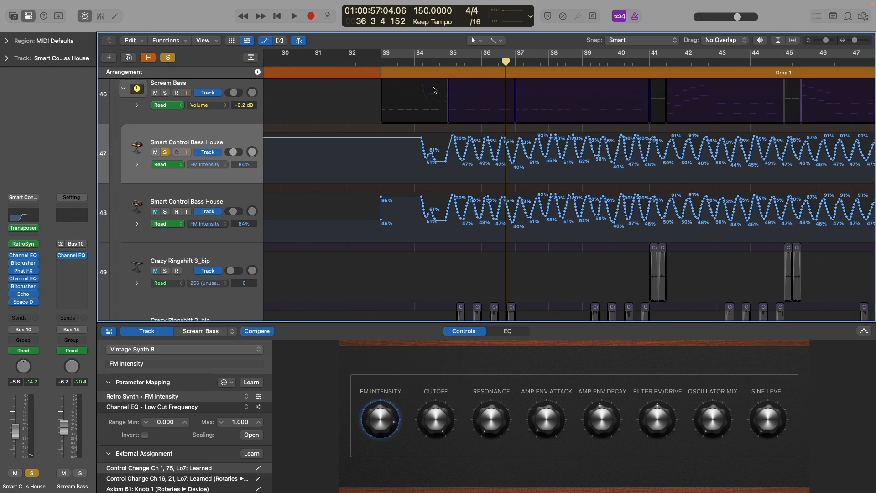
pyautogui.scroll(3, 471, 165)
pyautogui.click(168, 213)
pyautogui.click(165, 152)
pyautogui.click(413, 65)
pyautogui.press('space')
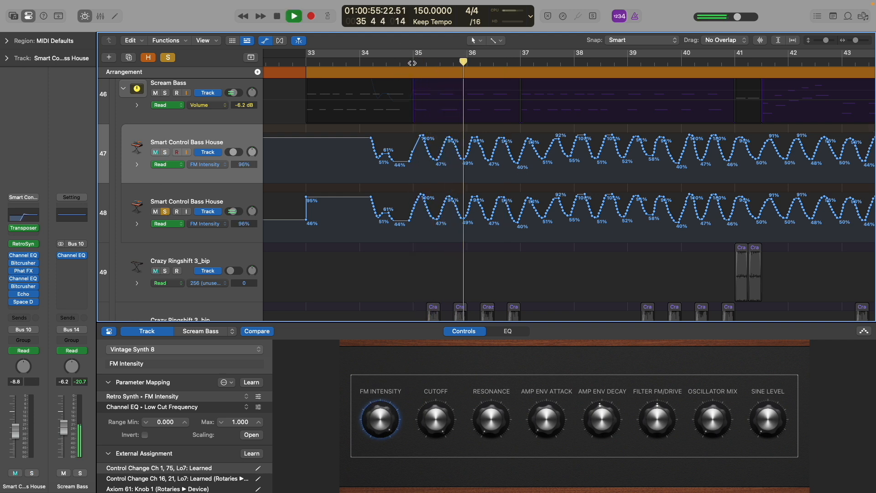
pyautogui.press('space')
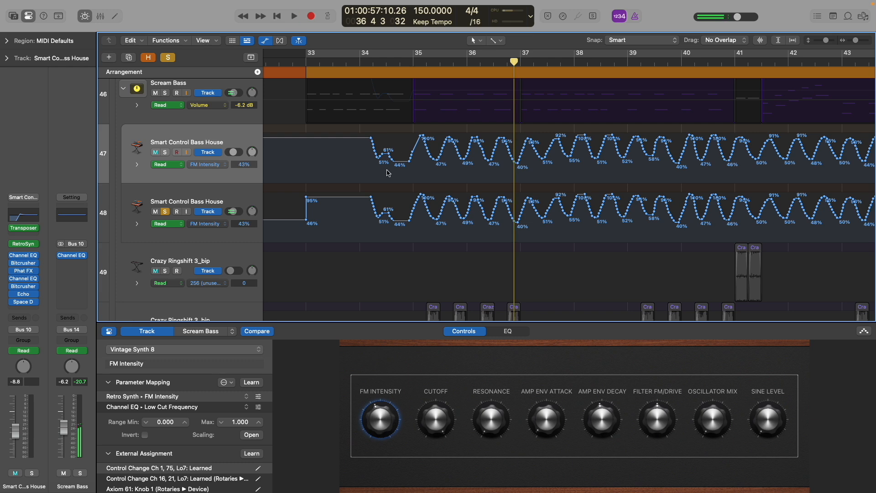
# - Add track 47 to the solo and play both Smart Control Bass House tracks together from bar 35
pyautogui.click(165, 154)
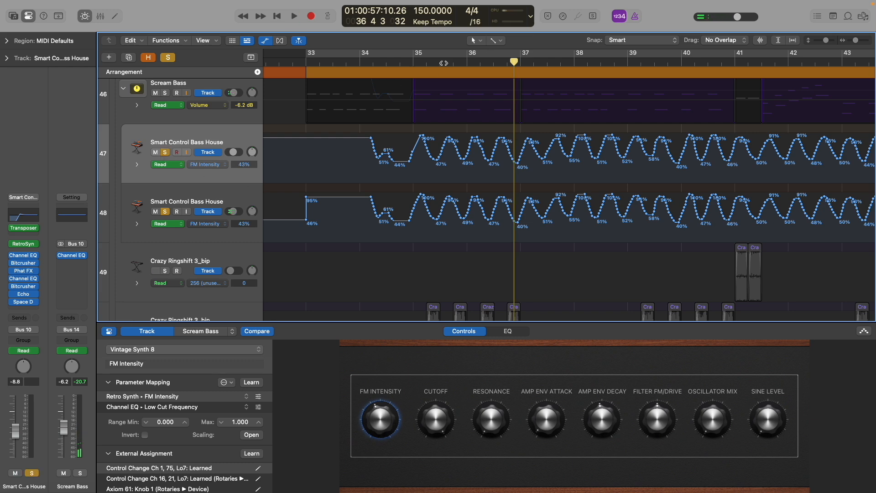
pyautogui.click(413, 61)
pyautogui.press('space')
pyautogui.press('space')
# - Remove the solos from both Smart Control Bass House tracks
pyautogui.press('super+Up')
pyautogui.press('super+Up')
pyautogui.press('super+Up')
pyautogui.press('super+Left')
pyautogui.press('super+Left')
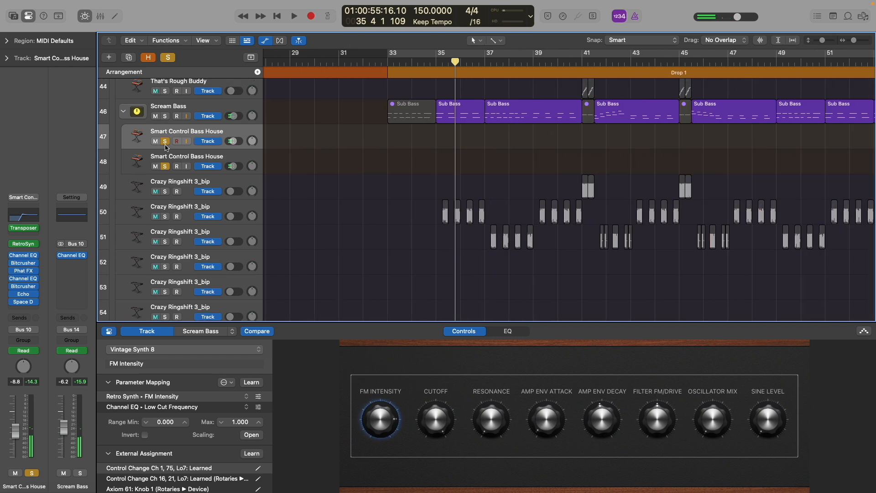
pyautogui.click(165, 142)
pyautogui.press('super+Up')
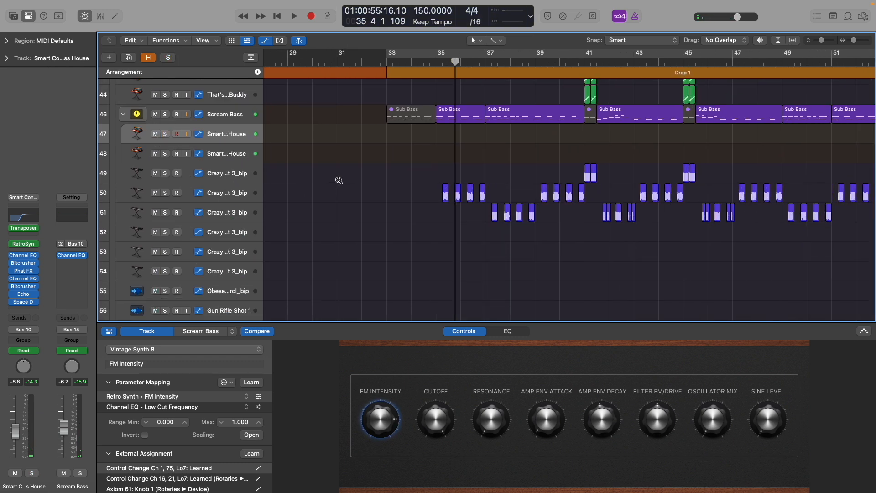
# - Examine how the Crazy Ringshift 3_bip regions on tracks 49 to 51 are arranged below the Scream Bass stack
pyautogui.press('super+Right')
pyautogui.press('super+Right')
pyautogui.press('super+Right')
pyautogui.press('super+Right')
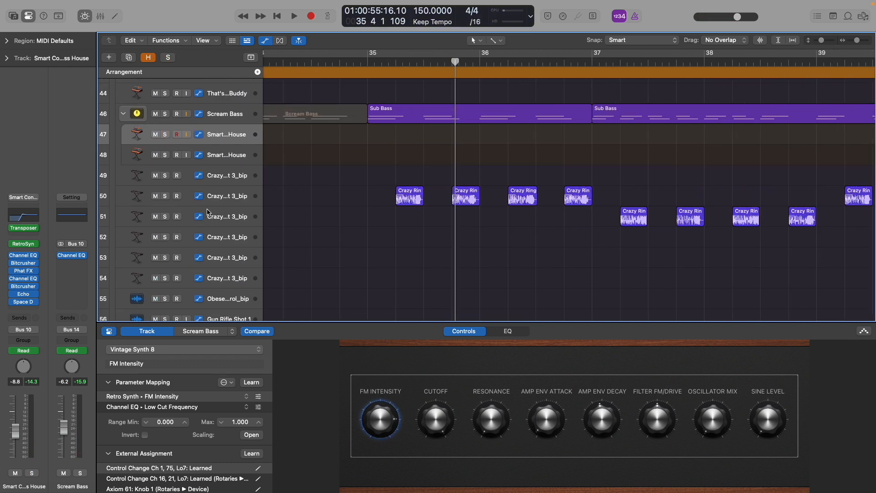
pyautogui.press('super+Left')
pyautogui.press('super+Left')
pyautogui.press('super+Up')
pyautogui.press('super+Up')
pyautogui.scroll(-1, 375, 182)
pyautogui.scroll(3, 375, 182)
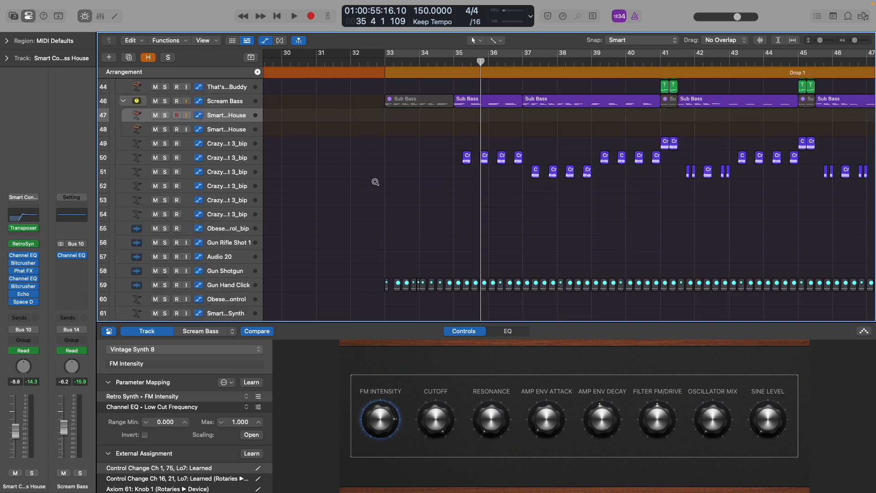
pyautogui.scroll(2, 375, 182)
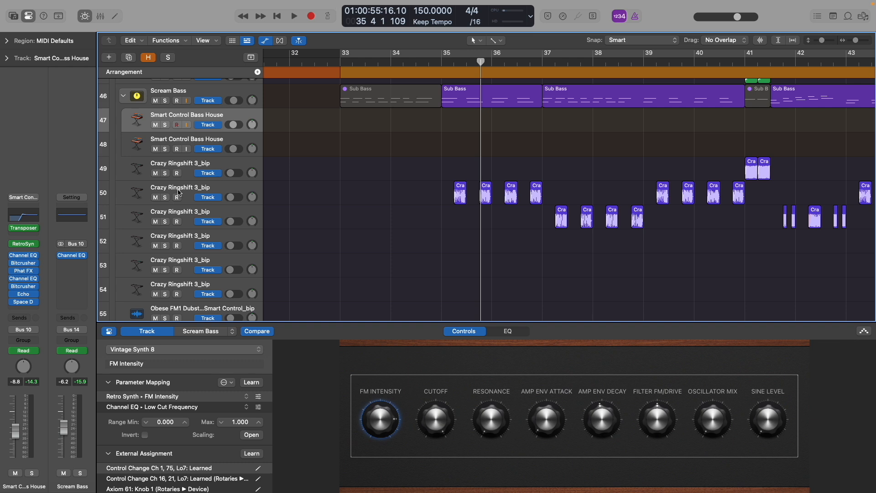
# - Select the Crazy Ringshift 3_bip track 50 with its regions and hide the track automation
pyautogui.click(179, 192)
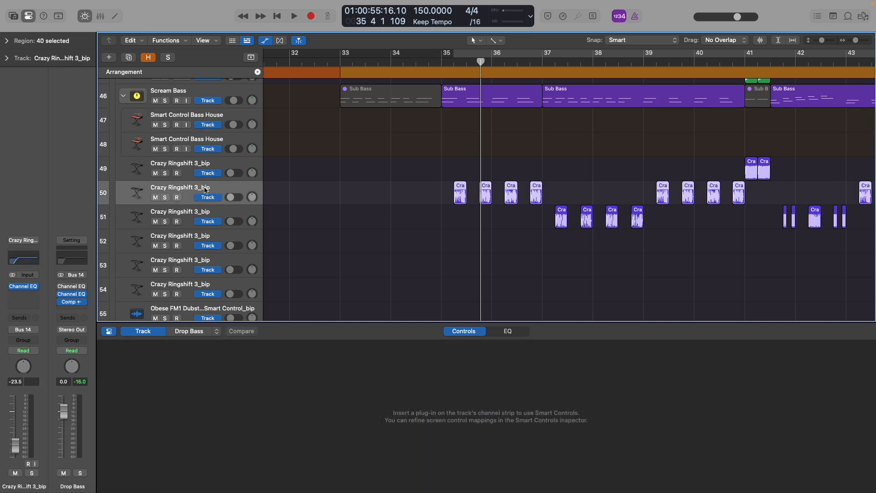
pyautogui.press('super+Left')
pyautogui.press('super+Left')
pyautogui.press('a')
pyautogui.press('super+Left')
pyautogui.press('super+Left')
pyautogui.press('super+Left')
pyautogui.press('super+Left')
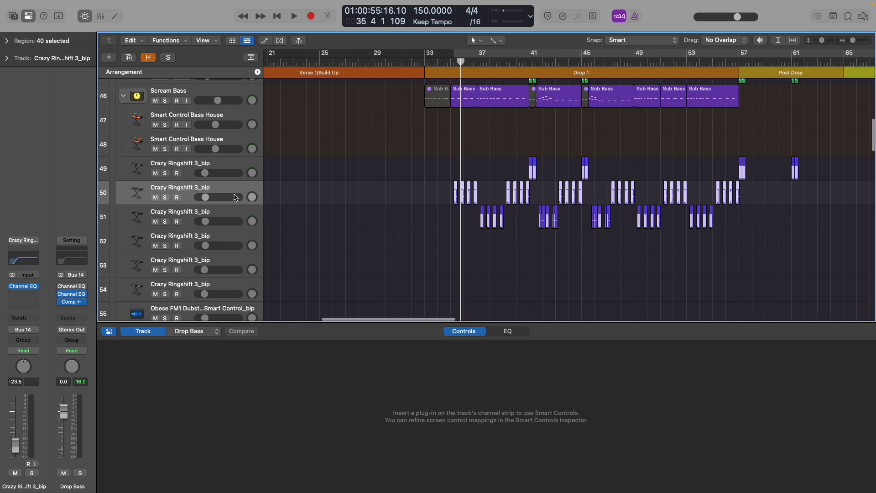
pyautogui.press('super+Right')
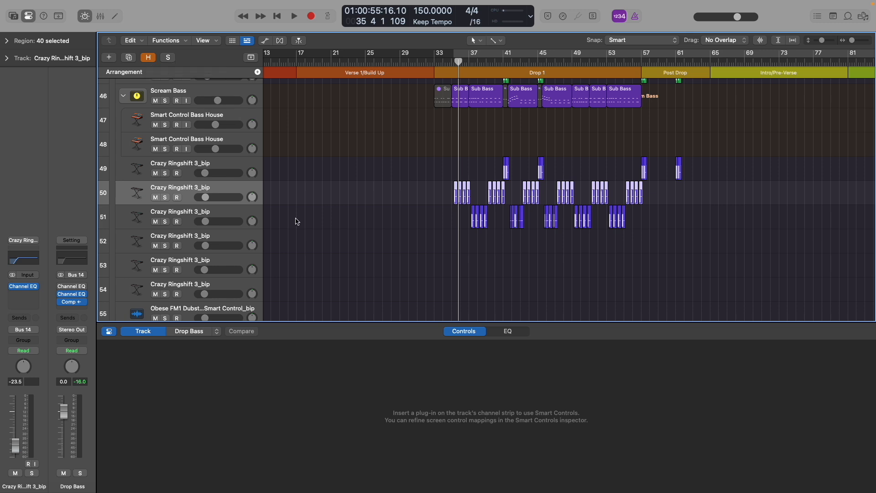
# - Hide the Smart Controls, solo the Crazy Ringshift 3_bip tracks 50 and 51, and play them together from bar 35
pyautogui.press('b')
pyautogui.scroll(5, 417, 239)
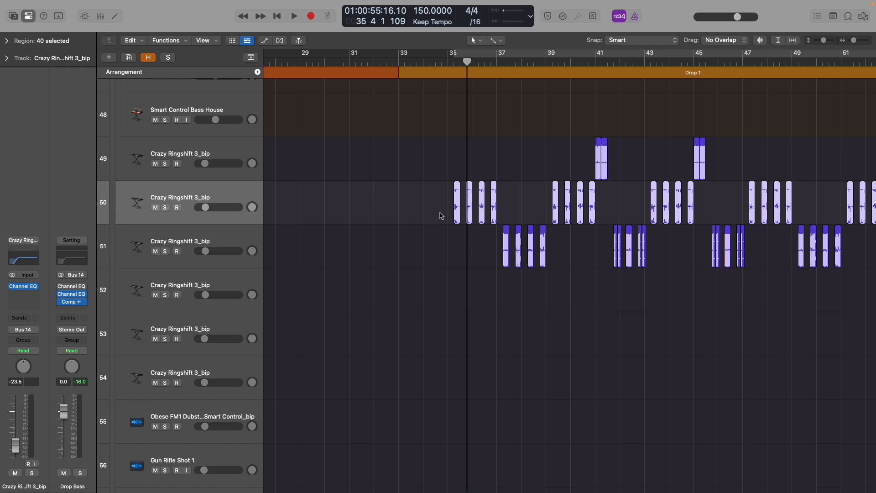
pyautogui.click(165, 207)
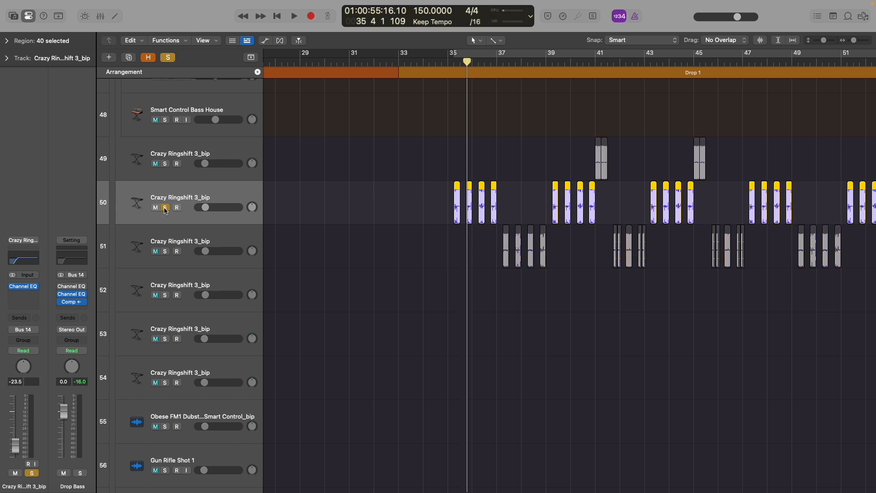
pyautogui.click(165, 251)
pyautogui.press('super+Up')
pyautogui.click(168, 314)
pyautogui.click(167, 315)
pyautogui.scroll(5, 418, 228)
pyautogui.doubleClick(454, 66)
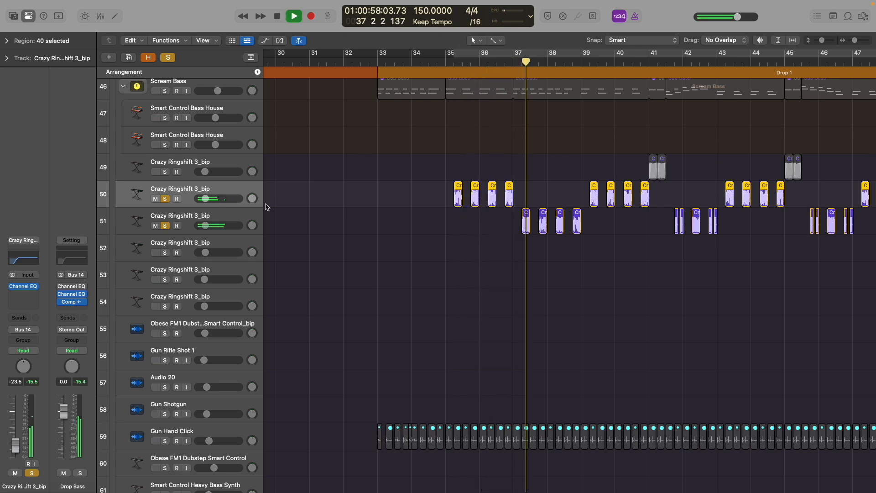
# - Select track 51 during playback, add Crazy Ringshift 3_bip track 49 to the solo at bar 41 and stop playback
pyautogui.click(187, 218)
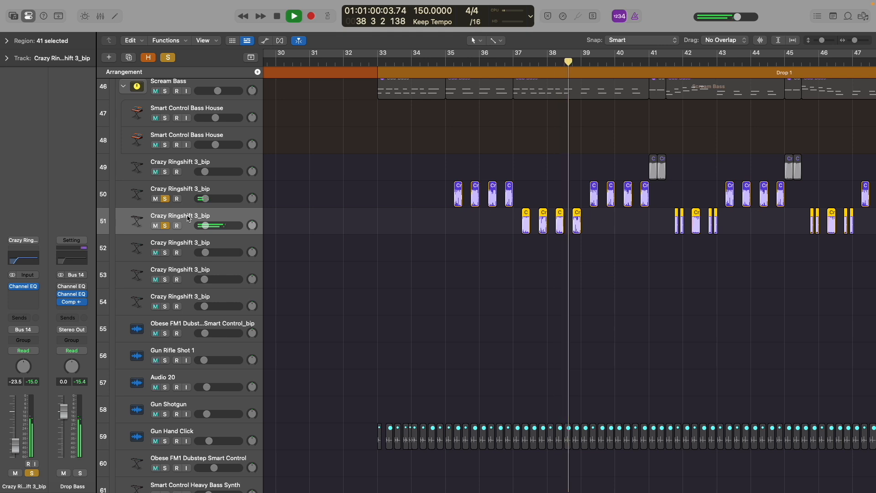
pyautogui.click(165, 172)
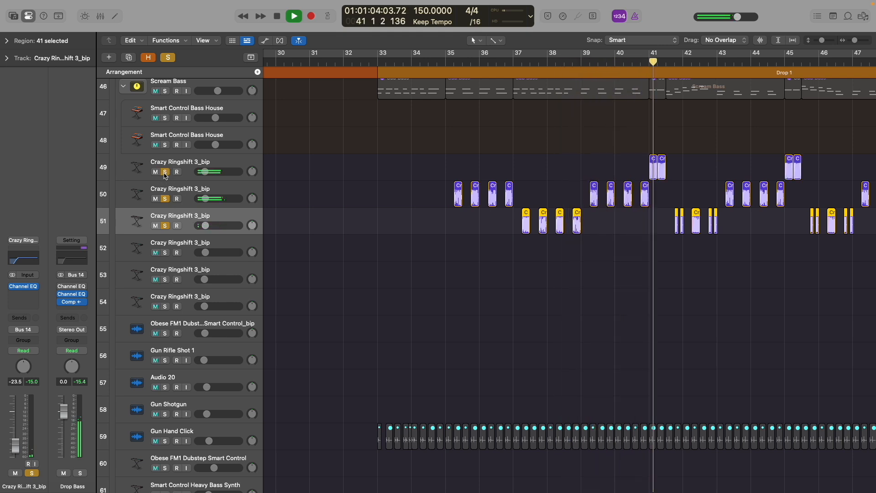
pyautogui.press('space')
# - Clear the solos from the Crazy Ringshift 3_bip tracks 49 to 51
pyautogui.press('super+Left')
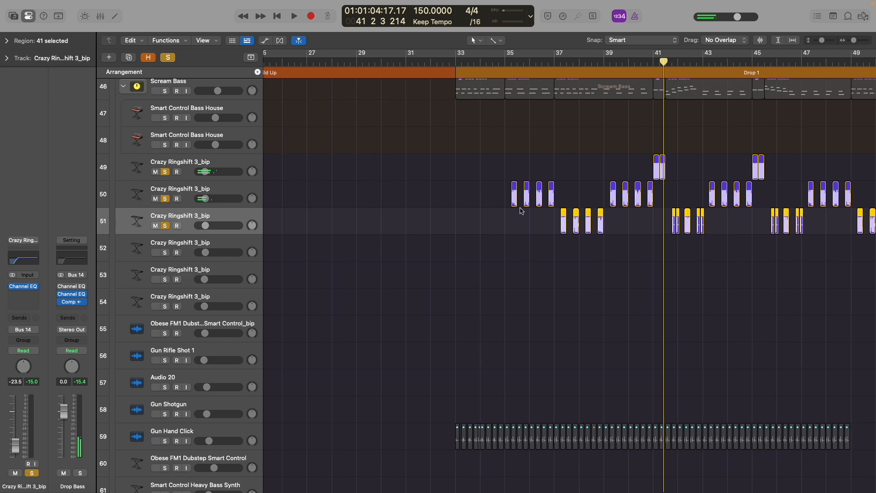
pyautogui.scroll(5, 221, 132)
pyautogui.press('super+Left')
pyautogui.press('super+Left')
pyautogui.press('super+Left')
pyautogui.press('super+Up')
pyautogui.press('super+Up')
pyautogui.press('super+Left')
pyautogui.scroll(-10, 220, 132)
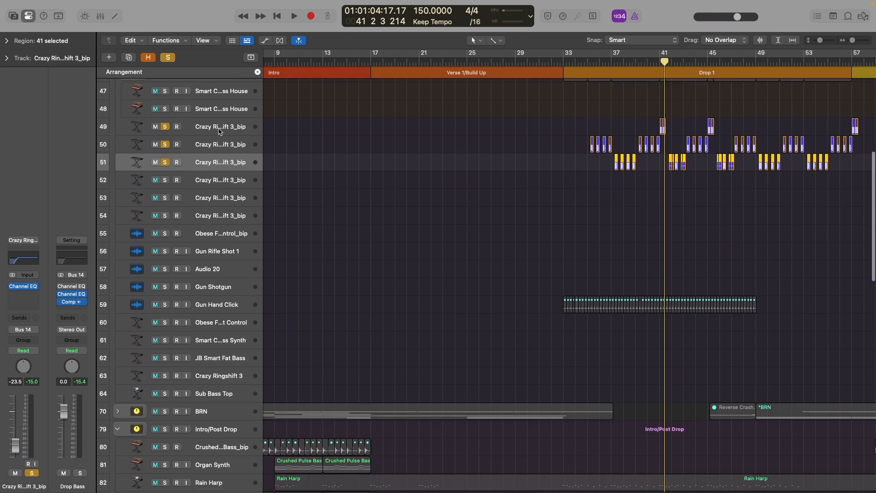
pyautogui.scroll(9, 483, 133)
pyautogui.scroll(3, 482, 133)
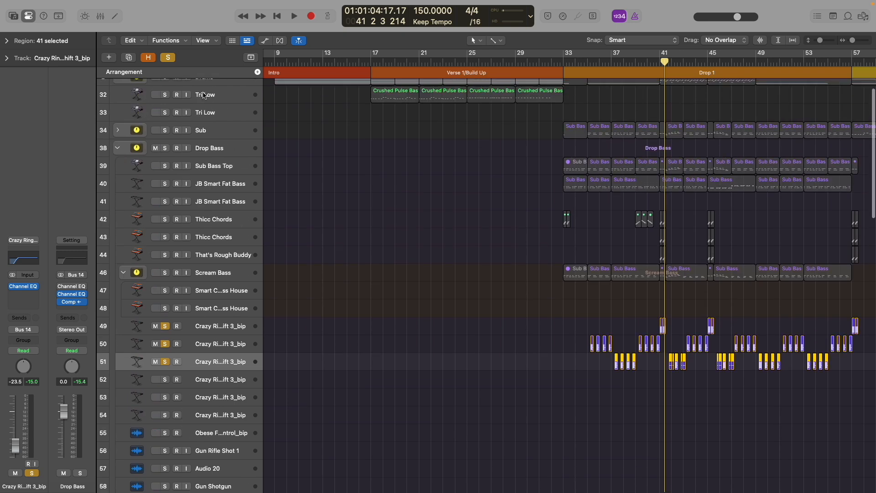
pyautogui.click(169, 58)
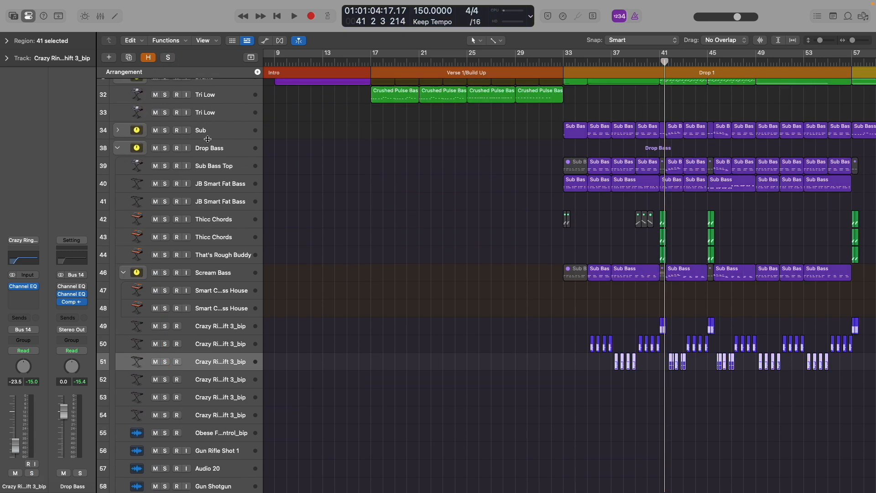
# - Solo the Drop Bass stack and play all its layers together from bar 33, stopping in bar 36
pyautogui.click(165, 149)
pyautogui.hscroll(2, 535, 199)
pyautogui.scroll(2, 535, 199)
pyautogui.click(506, 61)
pyautogui.press('space')
pyautogui.scroll(3, 506, 62)
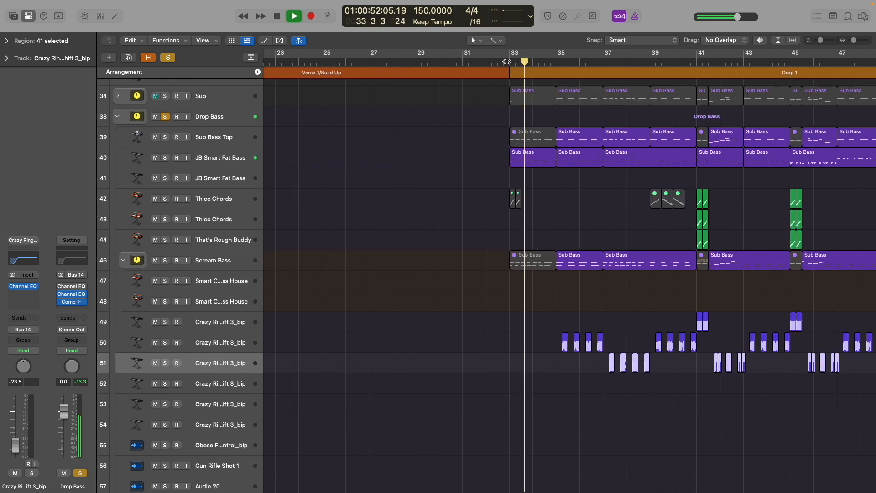
pyautogui.hscroll(3, 506, 61)
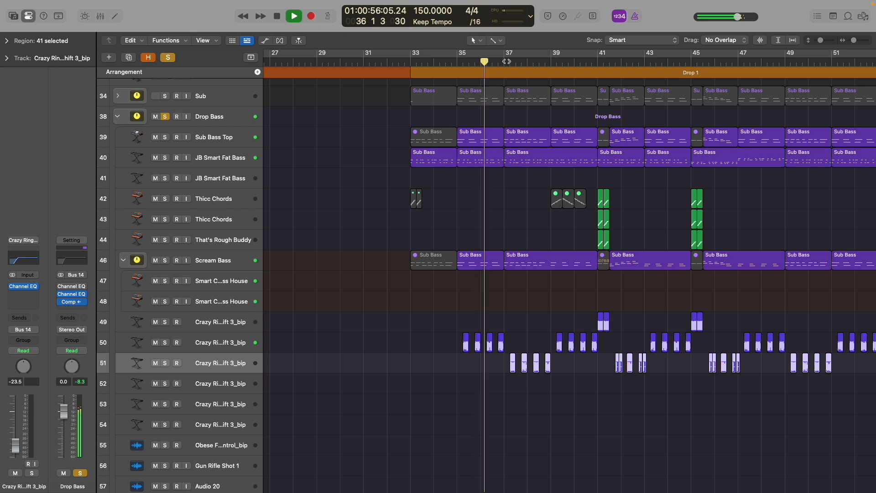
pyautogui.press('space')
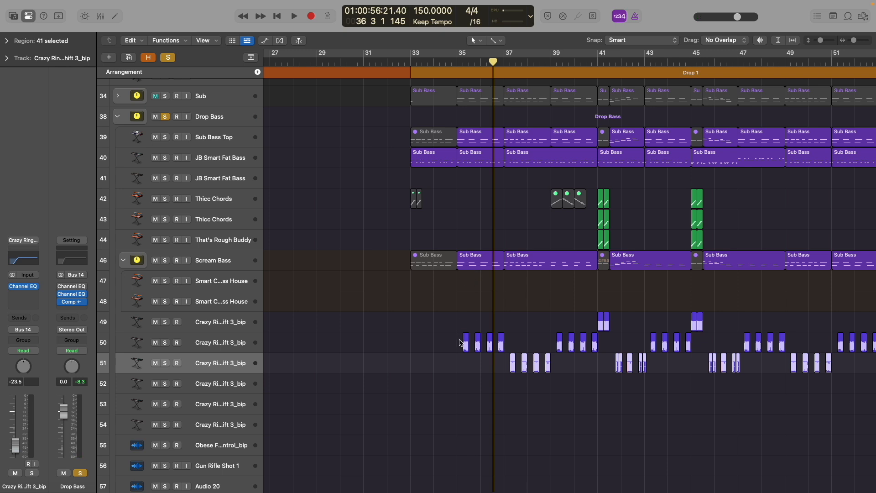
# - Mute the Crazy Ringshift 3_bip tracks 50 and 51 and play the soloed Drop Bass stack again from bar 33
pyautogui.moveTo(156, 345); pyautogui.dragTo(156, 364)
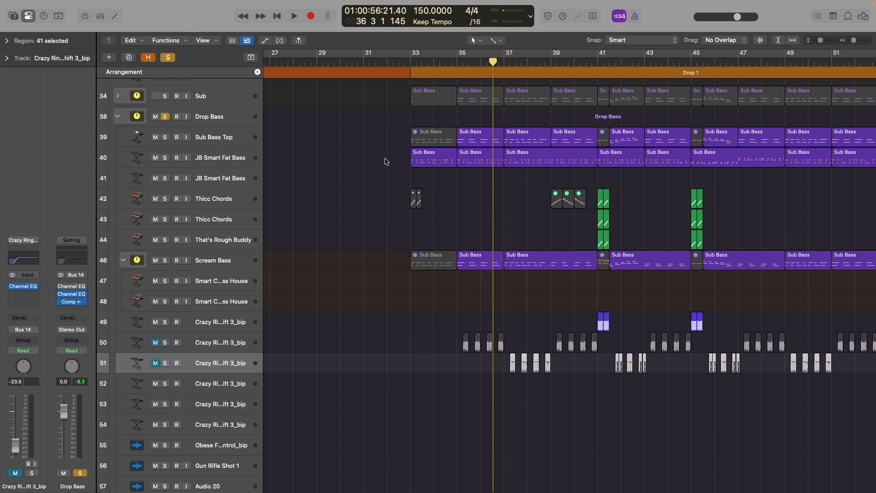
pyautogui.click(412, 58)
pyautogui.press('space')
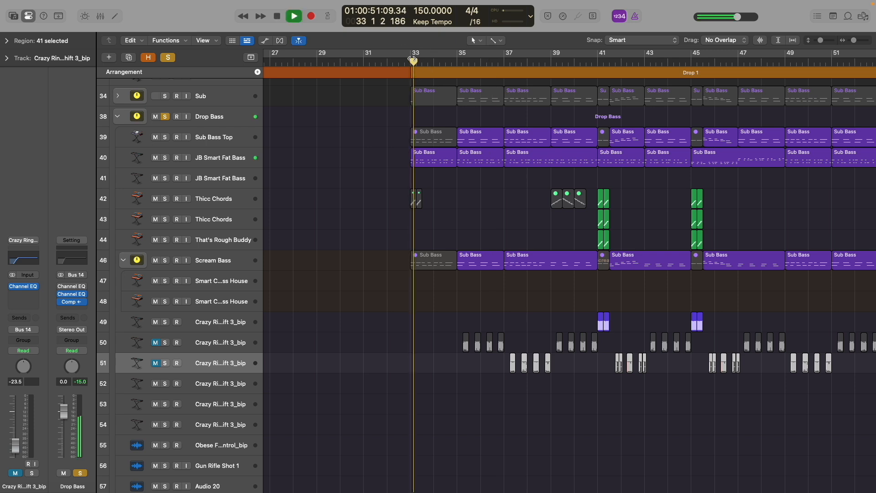
# - Clear the Drop Bass solo during playback, stop in bar 37 and unmute the Crazy Ringshift 3_bip tracks 50 and 51
pyautogui.click(167, 57)
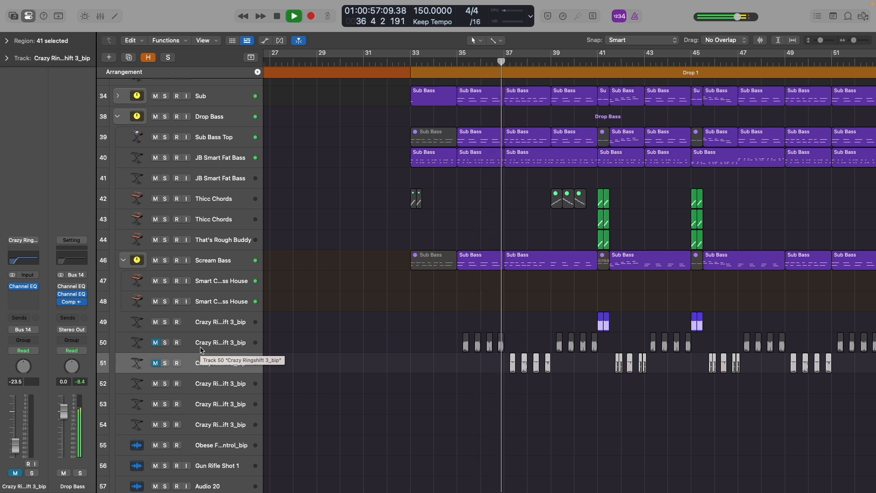
pyautogui.press('space')
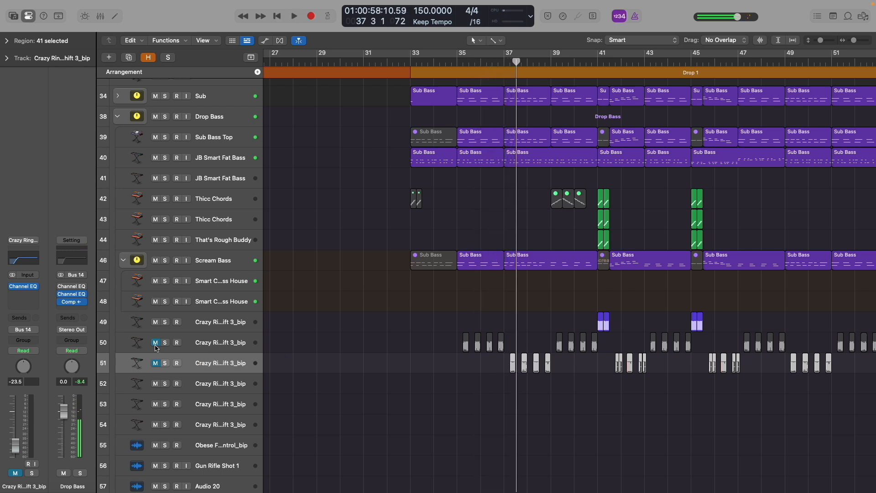
pyautogui.moveTo(155, 346); pyautogui.dragTo(158, 367)
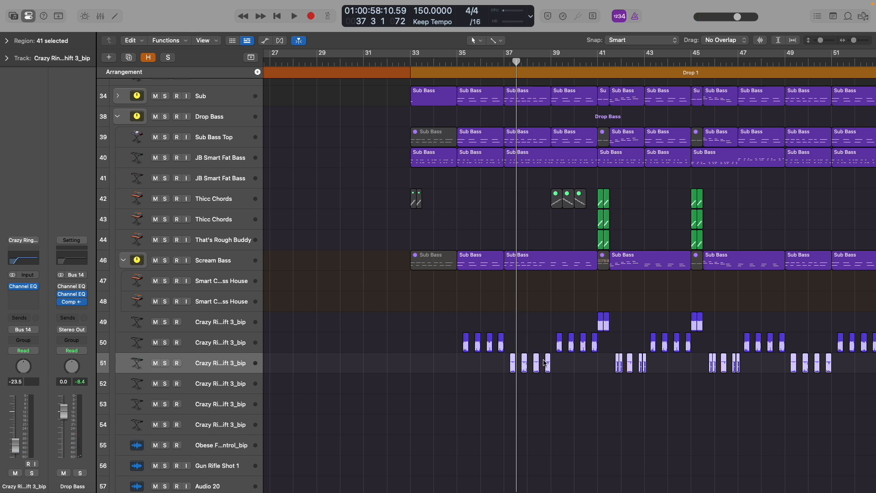
# - Solo both Thicc Chords tracks and That's Rough Buddy and play their short regions at bar 41
pyautogui.scroll(3, 556, 246)
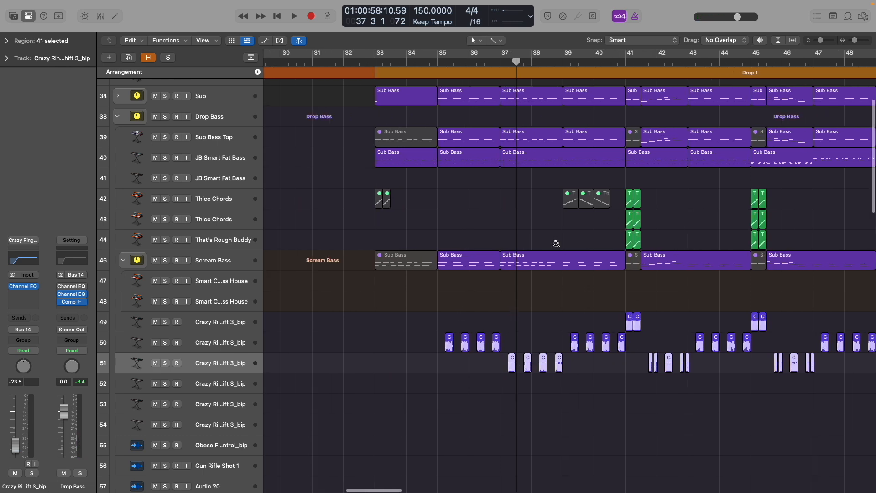
pyautogui.hscroll(5, 556, 246)
pyautogui.scroll(-2, 556, 246)
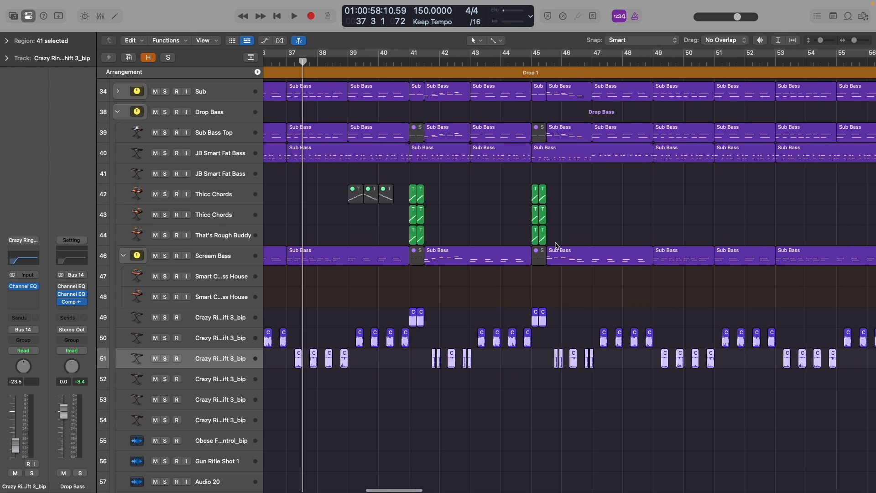
pyautogui.moveTo(166, 195); pyautogui.dragTo(165, 235)
pyautogui.click(410, 62)
pyautogui.press('space')
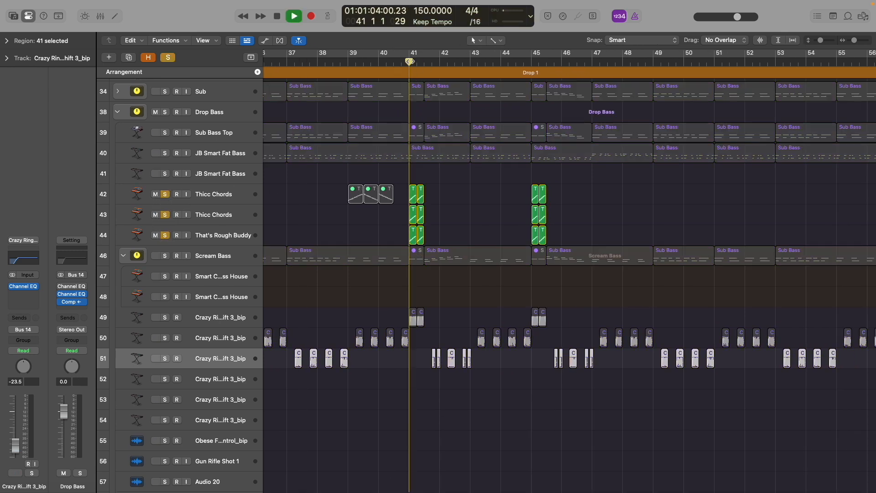
pyautogui.click(410, 62)
pyautogui.press('space')
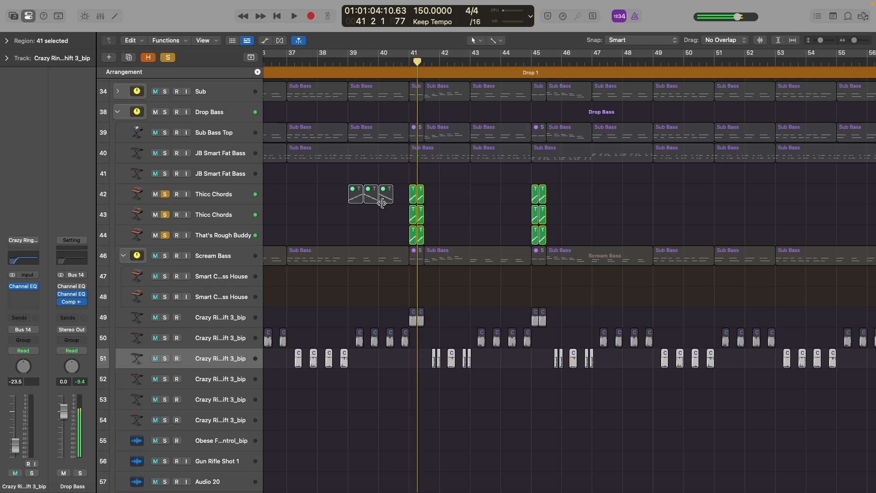
# - Open the first Thicc Chords region on track 42 at bar 41 in the Piano Roll and examine its rising notes
pyautogui.scroll(-1, 425, 201)
pyautogui.scroll(-6, 413, 202)
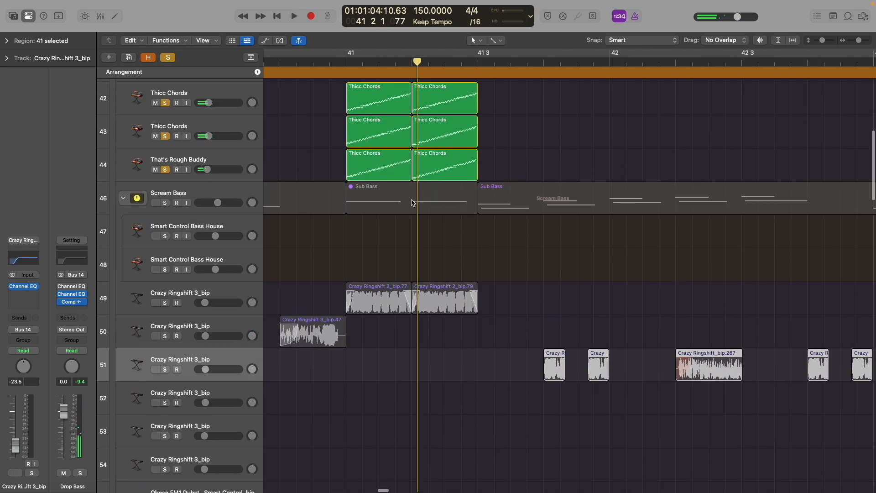
pyautogui.doubleClick(412, 203)
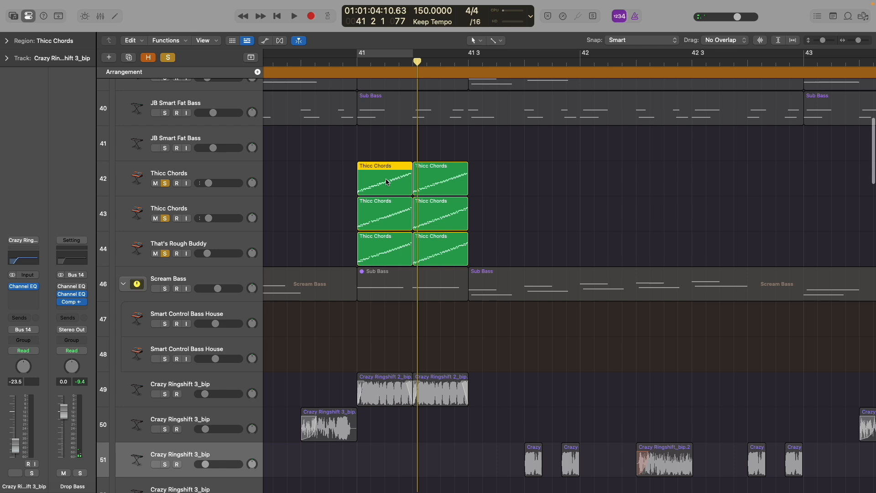
pyautogui.scroll(5, 352, 280)
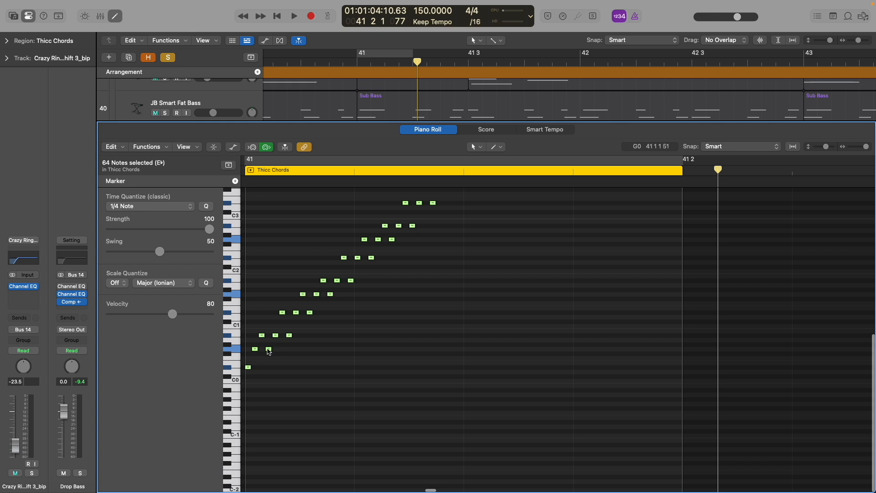
# - Try grid divisions of /64 and /128 against the notes, set the division to /8 and close the Piano Roll
pyautogui.click(476, 22)
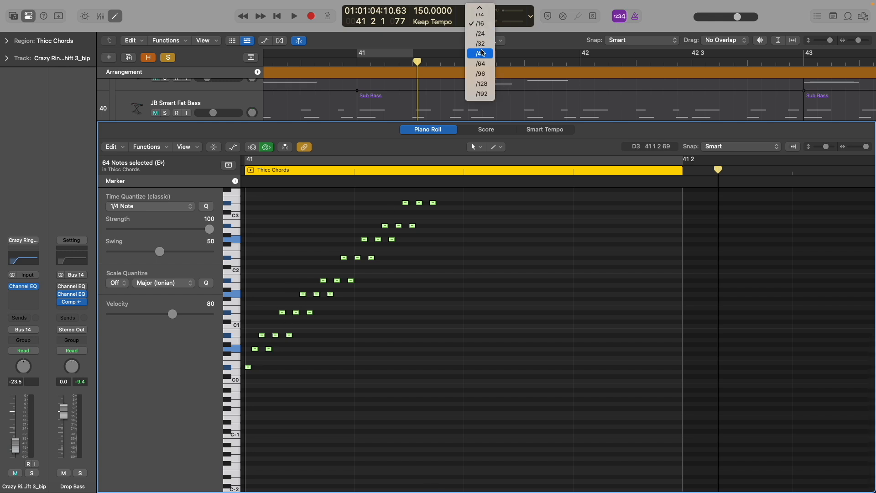
pyautogui.click(481, 64)
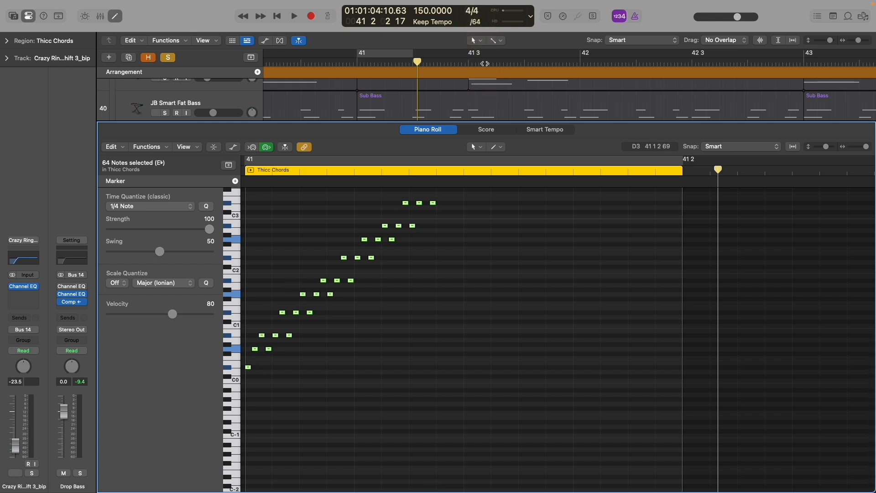
pyautogui.click(483, 21)
pyautogui.click(487, 47)
pyautogui.click(479, 21)
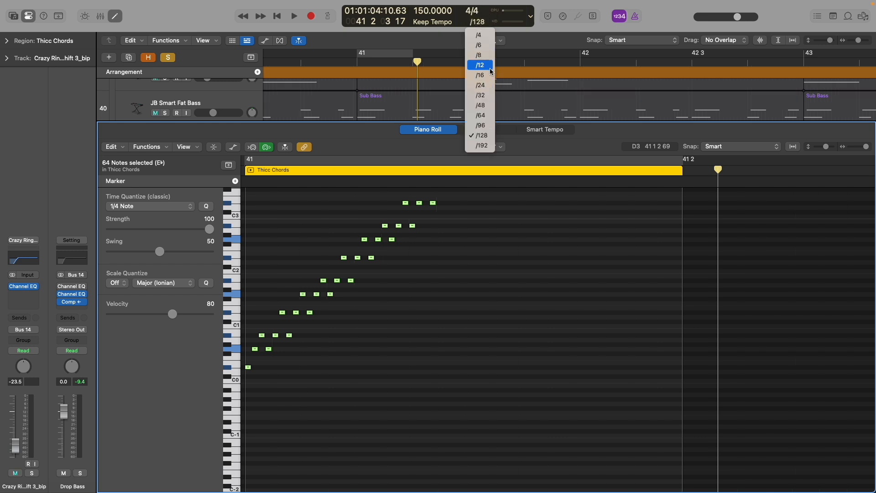
pyautogui.click(478, 55)
pyautogui.press('e')
# - Add Crazy Ringshift 3_bip track 49 to the soloed chord tracks and play them together from bar 41
pyautogui.scroll(-10, 471, 274)
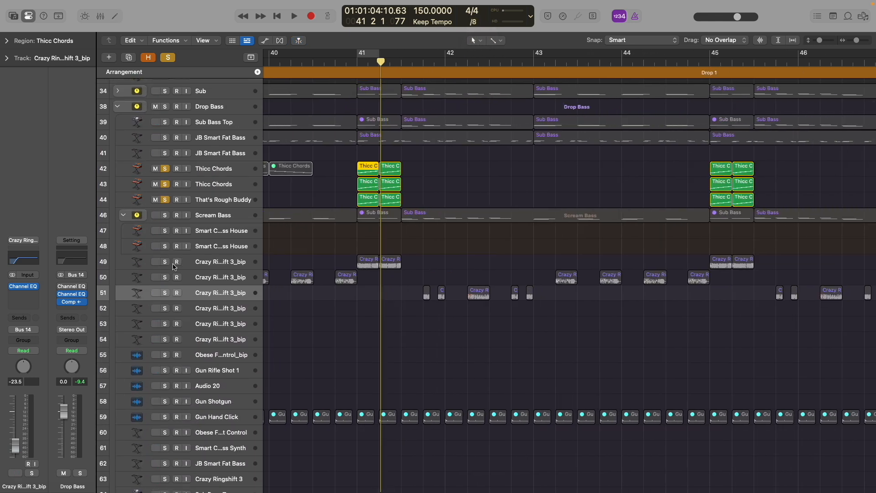
pyautogui.click(164, 261)
pyautogui.click(360, 56)
pyautogui.press('space')
pyautogui.keyDown('ctrl'); pyautogui.keyDown('alt'); pyautogui.click(405, 202); pyautogui.keyUp('alt'); pyautogui.keyUp('ctrl')
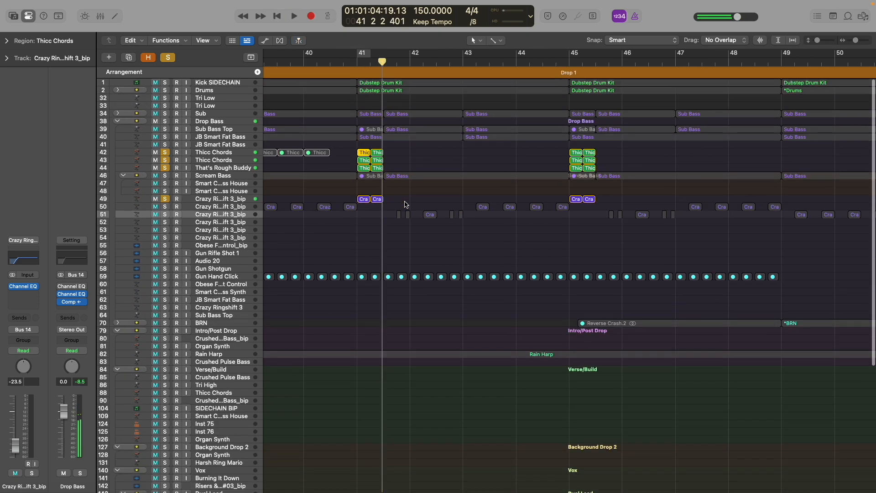
# - Clear all solos and play the full mix from bar 41, stopping in bar 42
pyautogui.click(170, 60)
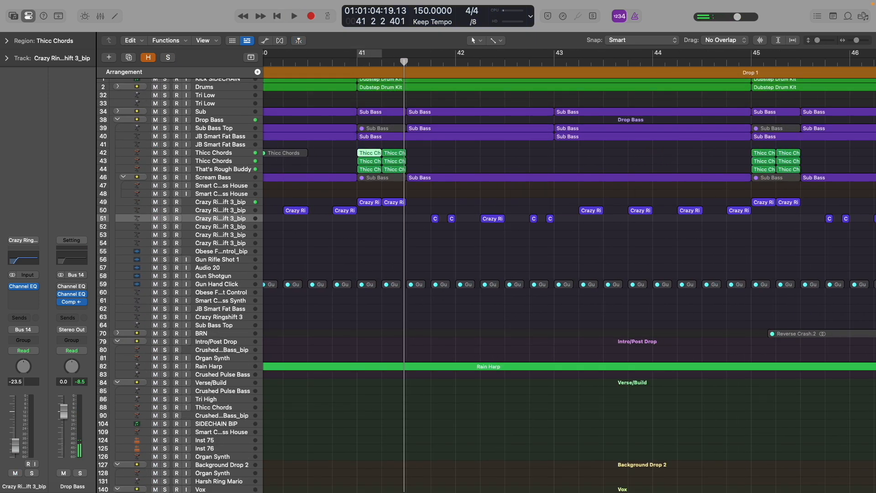
pyautogui.scroll(2, 368, 91)
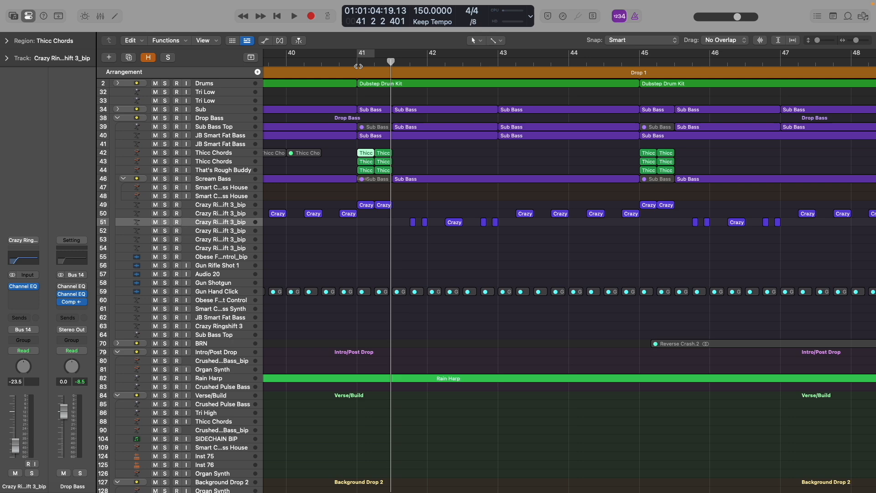
pyautogui.click(358, 65)
pyautogui.press('space')
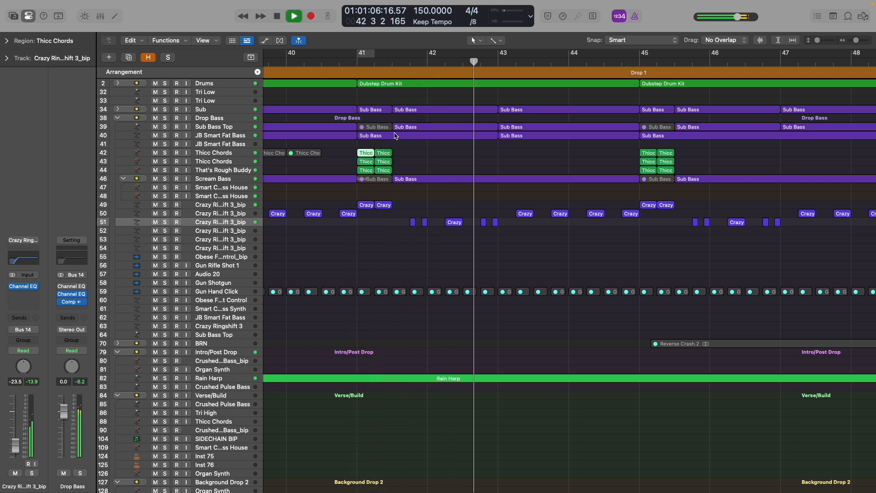
pyautogui.press('space')
# - Solo the Sub Bass Top track and play it from the middle of bar 41
pyautogui.scroll(5, 396, 135)
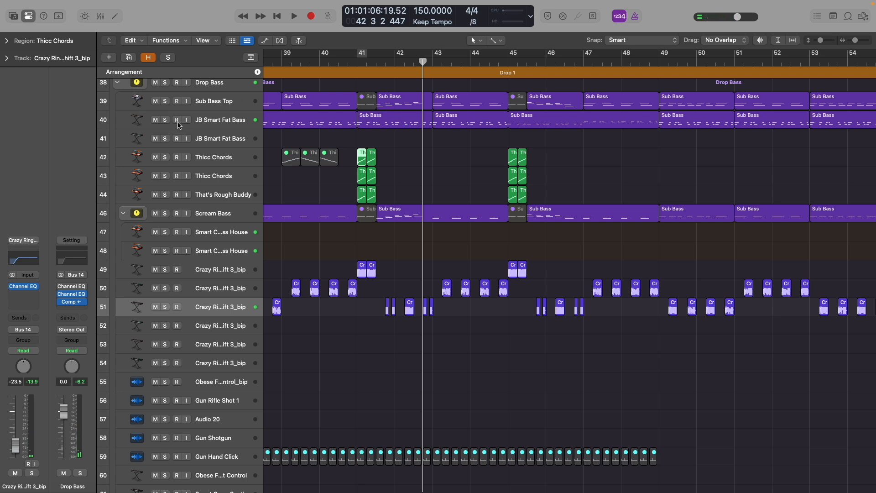
pyautogui.click(165, 101)
pyautogui.scroll(3, 355, 100)
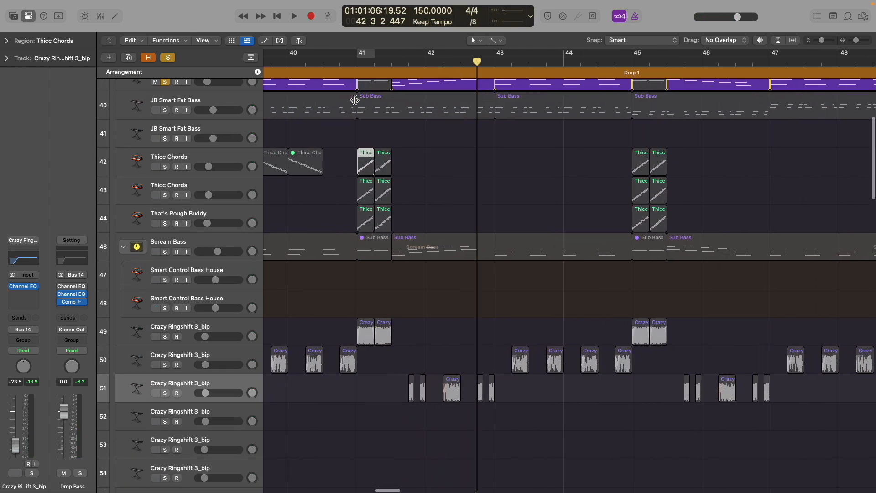
pyautogui.doubleClick(393, 62)
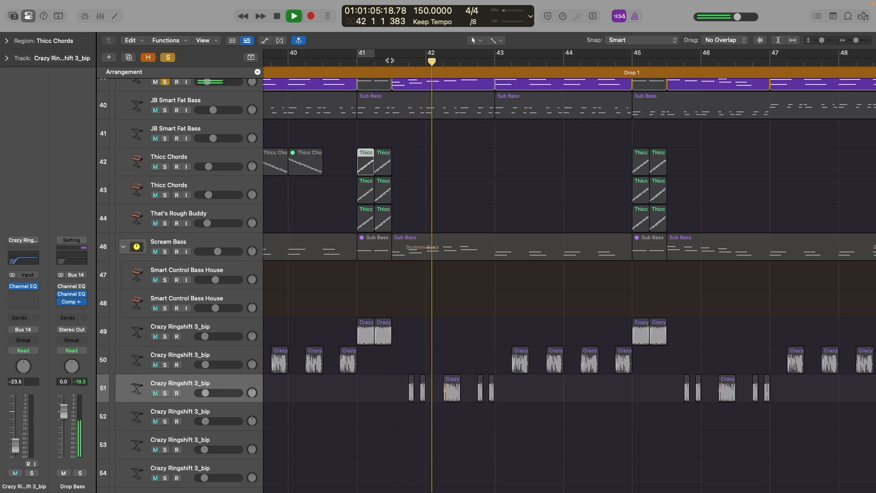
# - Stop the soloed playback, clear all solos and play the full mix on from bar 42 into bar 43
pyautogui.press('space')
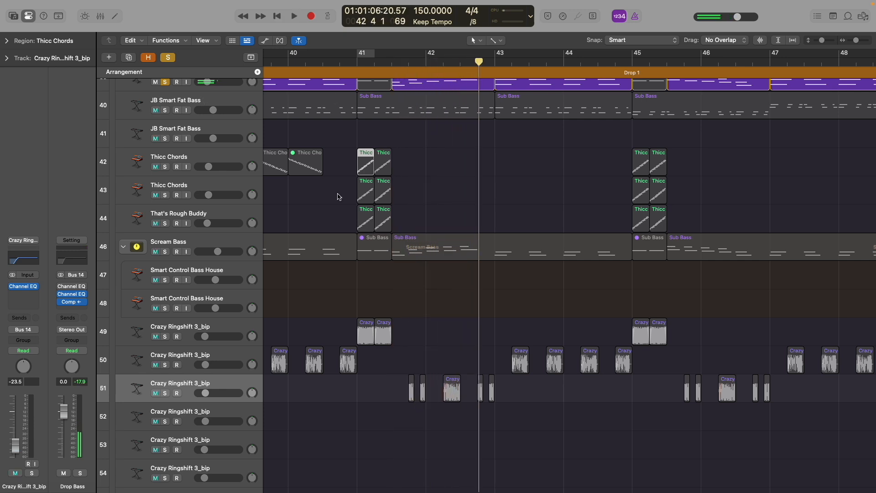
pyautogui.scroll(-3, 338, 197)
pyautogui.click(167, 57)
pyautogui.press('space')
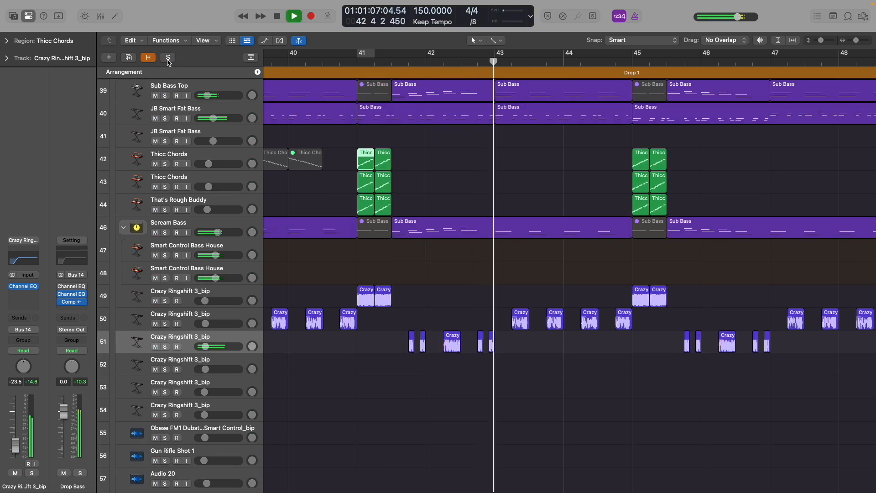
pyautogui.press('space')
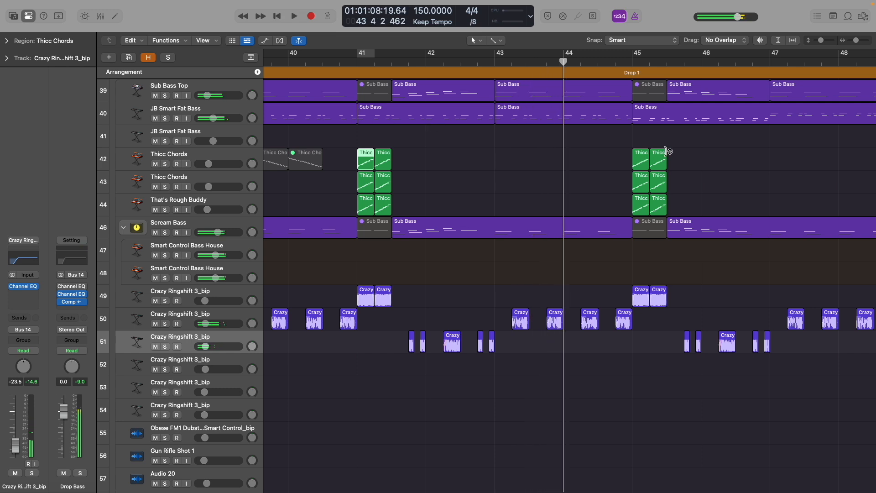
# - Play the full mix from the start of bar 45 and stop after the chord hits
pyautogui.scroll(-2, 605, 98)
pyautogui.doubleClick(592, 62)
pyautogui.press('space')
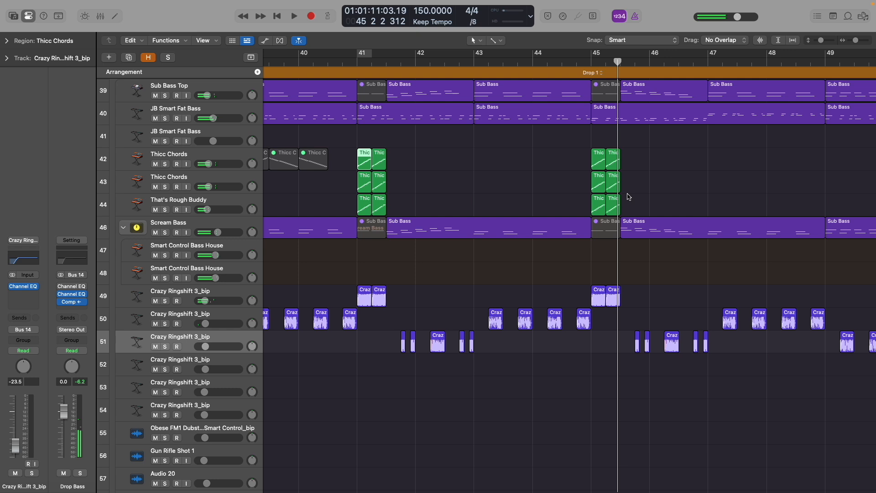
# - Play the full mix from bar 45 beat 3, right after the Thicc Chords regions, stopping in bar 48
pyautogui.scroll(3, 627, 196)
pyautogui.hscroll(1, 586, 199)
pyautogui.click(508, 61)
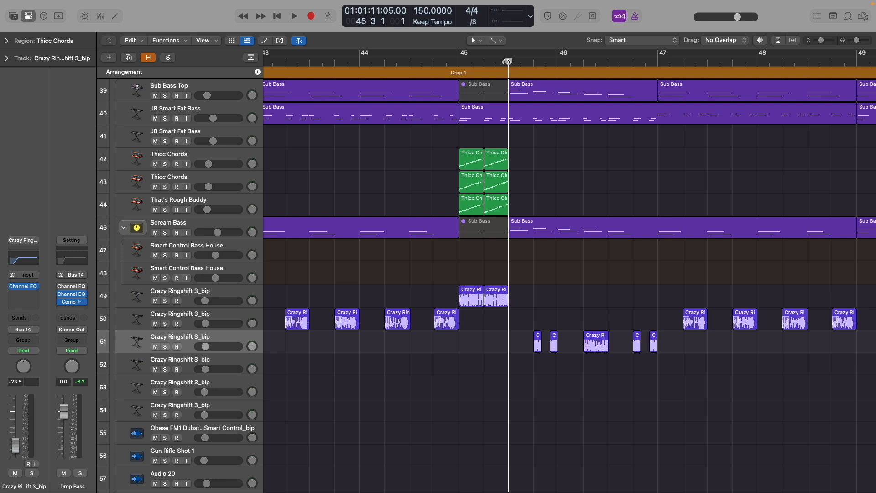
pyautogui.press('space')
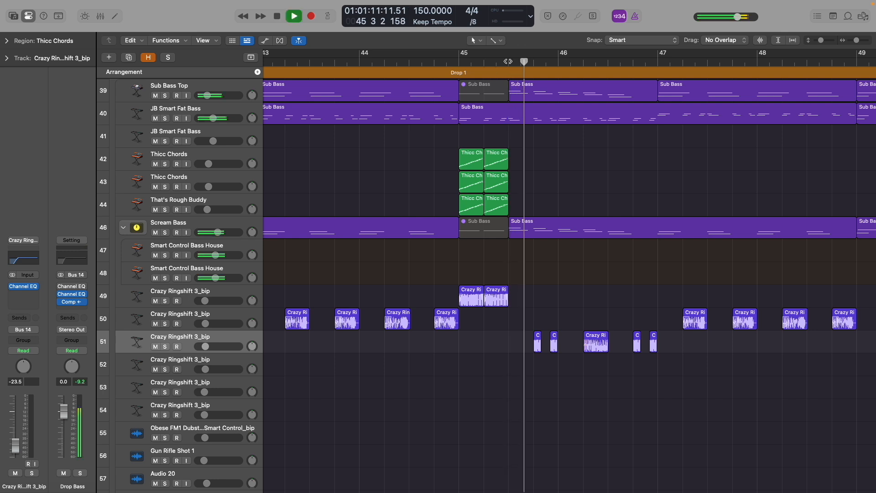
pyautogui.scroll(-3, 508, 62)
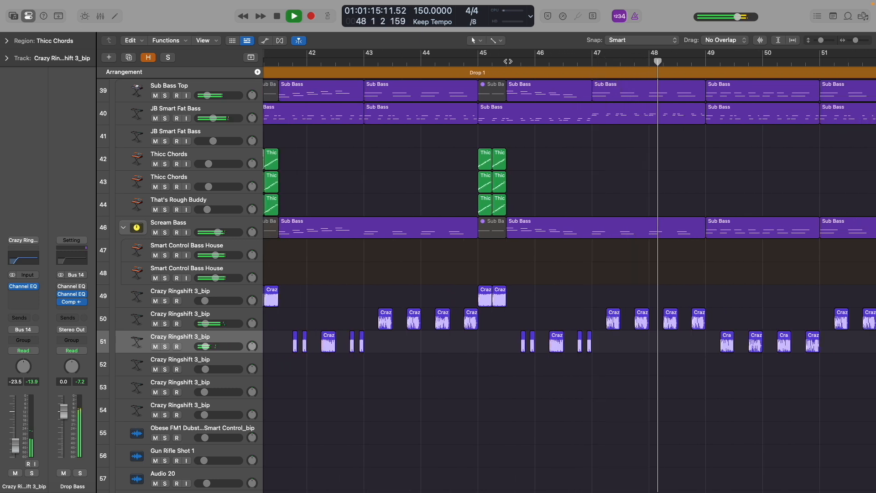
pyautogui.press('space')
# - Play the second half of Drop 1 from bar 49, stopping in bar 51
pyautogui.scroll(-5, 527, 94)
pyautogui.scroll(4, 527, 93)
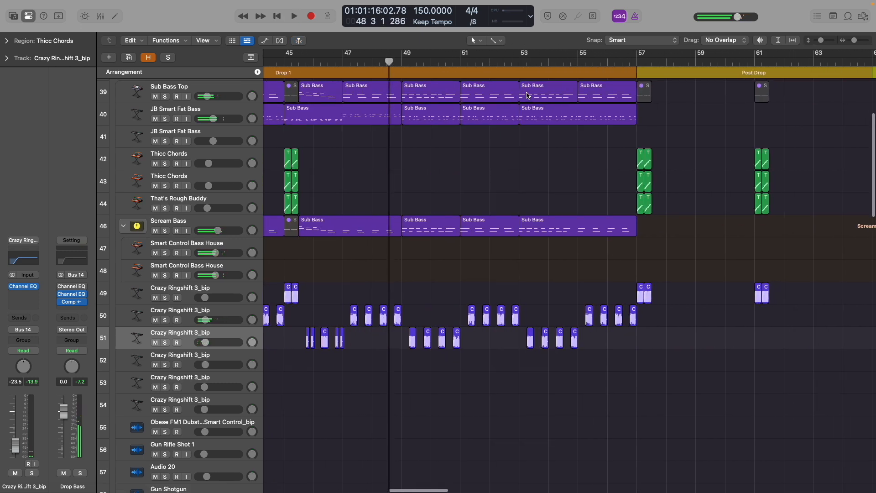
pyautogui.click(403, 59)
pyautogui.press('space')
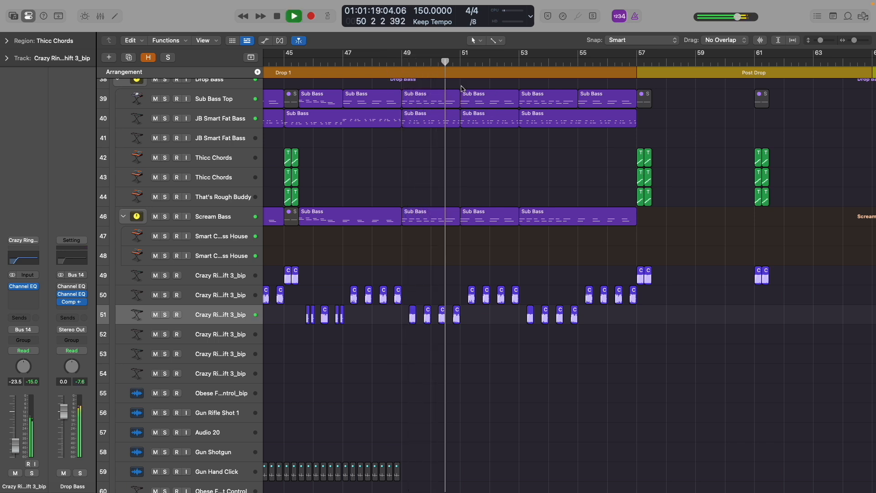
pyautogui.press('space')
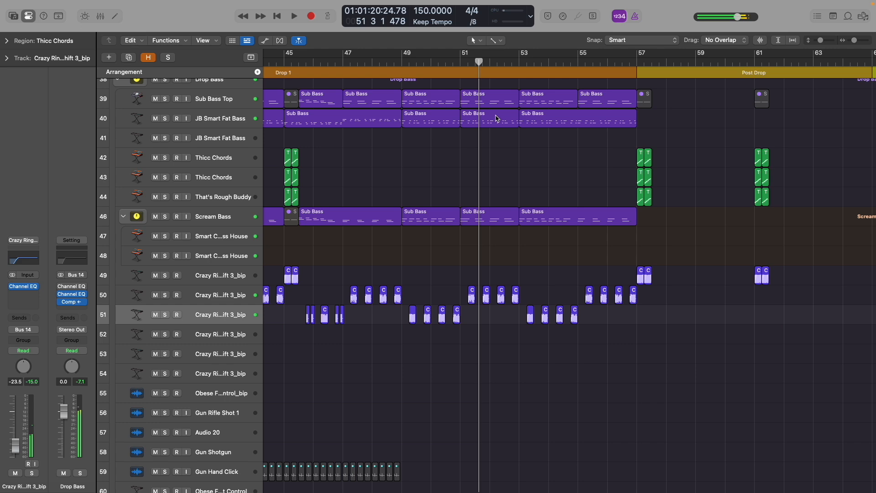
# - Expand the BRN track stack to show its riser tracks Digicream, Snow Bass and #default
pyautogui.scroll(-10, 497, 118)
pyautogui.scroll(-5, 498, 117)
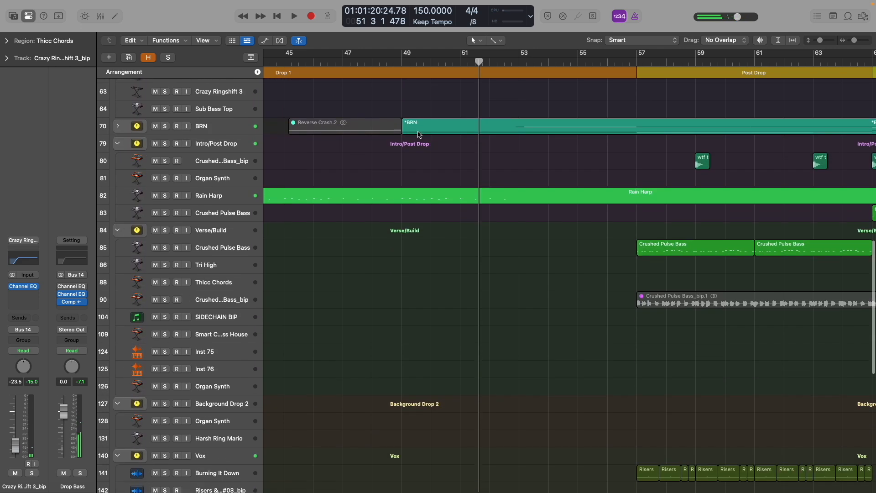
pyautogui.click(118, 127)
pyautogui.press('super+Down')
pyautogui.press('super+Down')
pyautogui.press('super+Down')
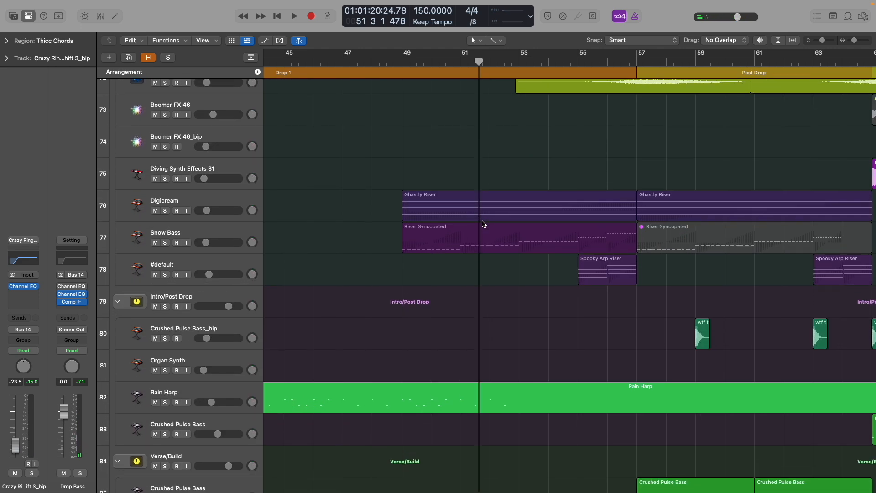
pyautogui.press('super+Left')
pyautogui.press('super+Left')
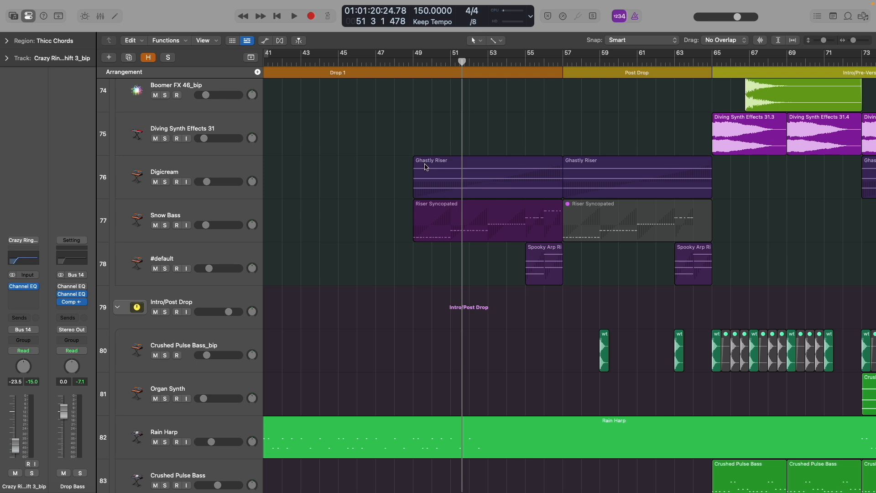
pyautogui.click(165, 182)
pyautogui.click(165, 225)
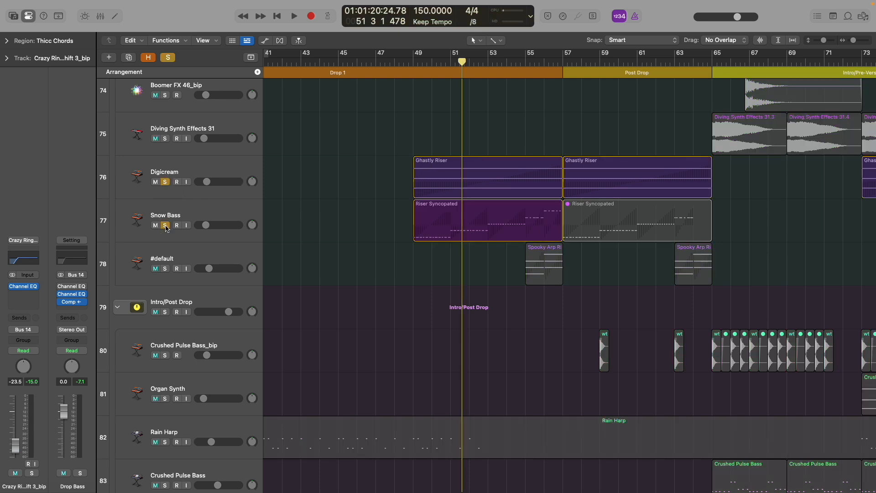
pyautogui.click(165, 269)
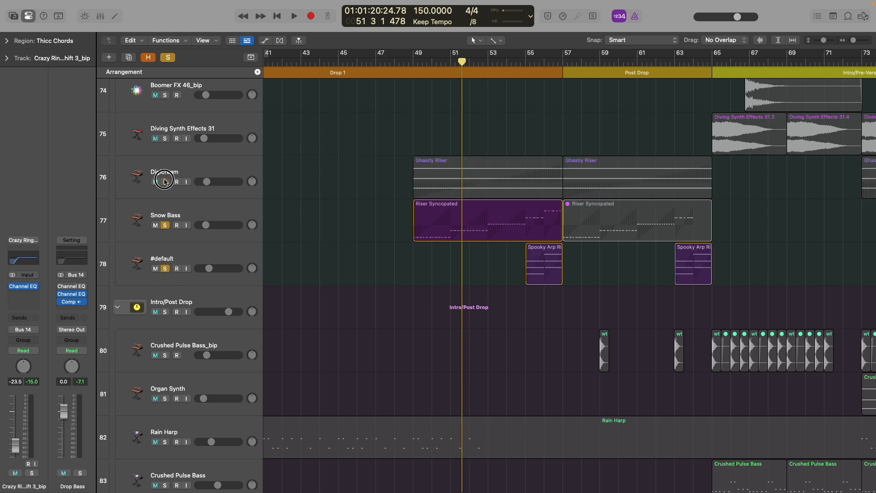
pyautogui.moveTo(165, 182); pyautogui.dragTo(167, 270)
# - Play the full mix from bar 49, where the Ghastly Riser and Riser Syncopated regions begin, stopping in bar 50
pyautogui.click(414, 61)
pyautogui.press('space')
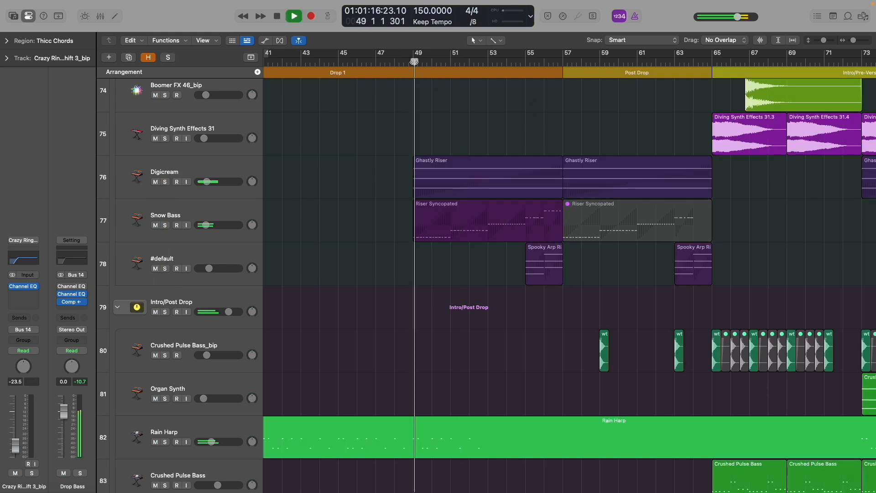
pyautogui.press('super+Left')
pyautogui.press('space')
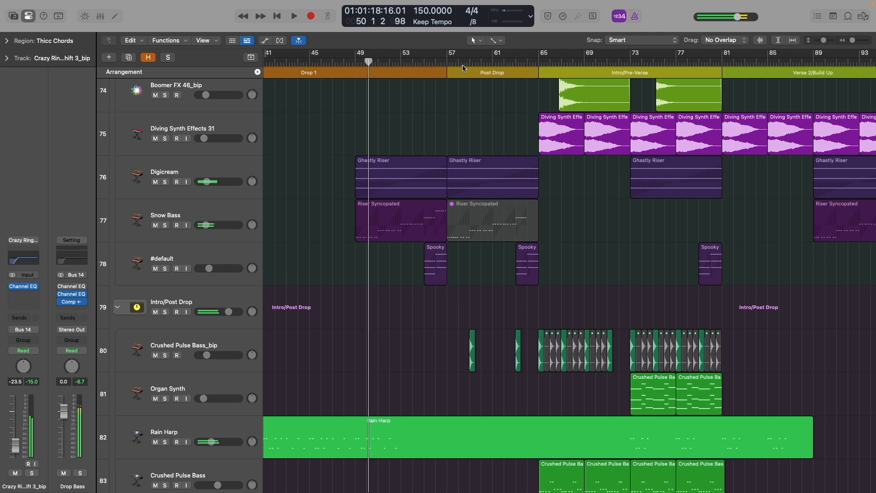
# - Play the end of Drop 1 from around bar 56 into the Post Drop, stopping in bar 57
pyautogui.moveTo(444, 59); pyautogui.dragTo(435, 61)
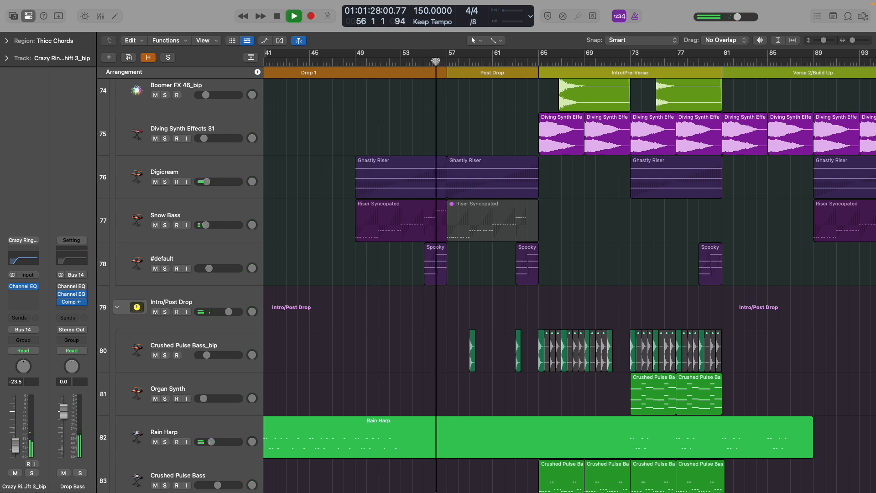
pyautogui.press('super+Right')
pyautogui.press('super+Up')
pyautogui.press('super+Up')
pyautogui.press('super+Up')
pyautogui.press('super+Up')
pyautogui.press('super+Up')
pyautogui.press('space')
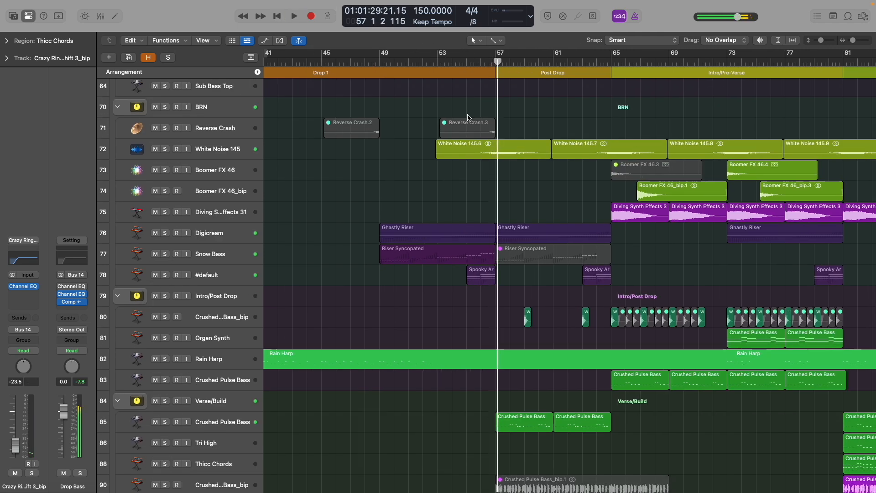
# - Play the Post Drop section from bar 57 with all tracks in view, stopping in bar 60
pyautogui.scroll(15, 483, 205)
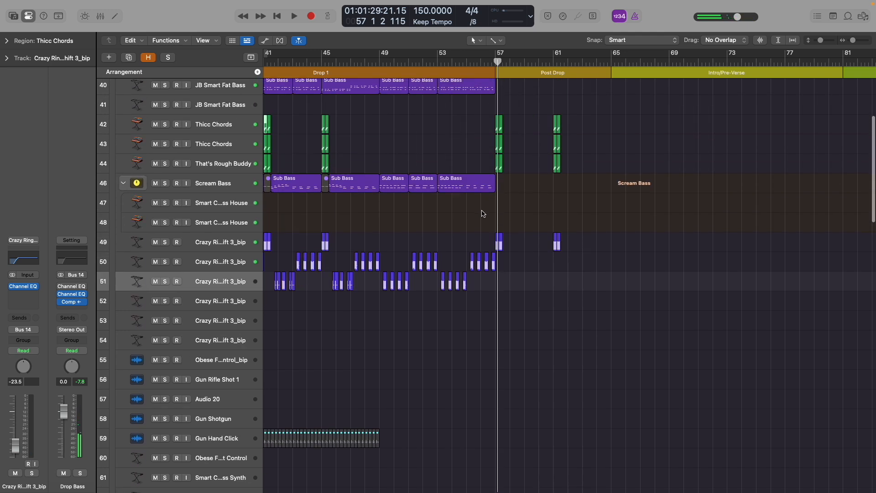
pyautogui.press('super+Up')
pyautogui.press('super+Up')
pyautogui.press('super+Up')
pyautogui.press('space')
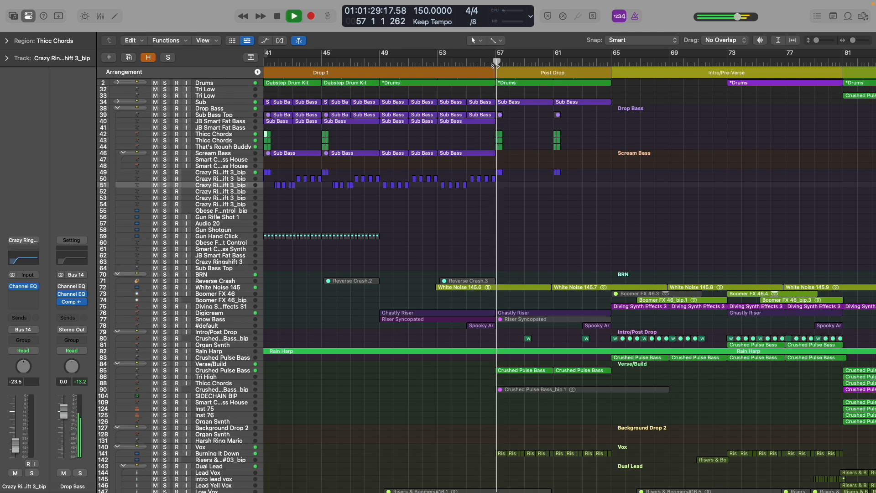
pyautogui.scroll(2, 565, 159)
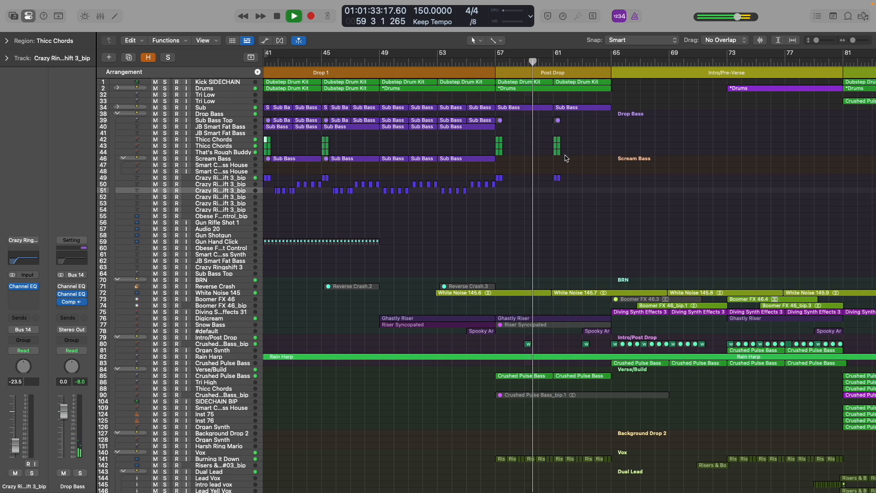
pyautogui.press('space')
# - Play the Intro from the project start, solo Crushed Pulse Bass track 83 during playback, and clear the solo after stopping
pyautogui.hscroll(-5, 566, 158)
pyautogui.scroll(4, 566, 158)
pyautogui.scroll(1, 565, 159)
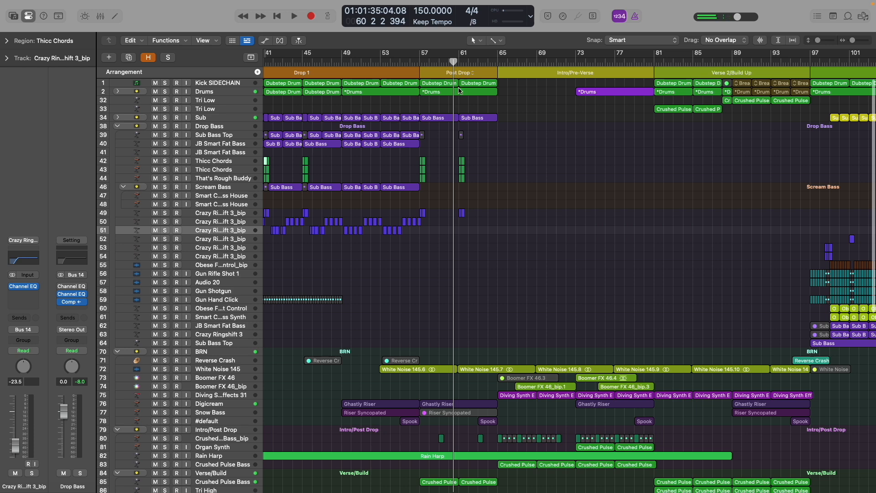
pyautogui.scroll(-5, 430, 131)
pyautogui.hscroll(-6, 431, 131)
pyautogui.scroll(-10, 430, 131)
pyautogui.scroll(8, 430, 131)
pyautogui.press('Return')
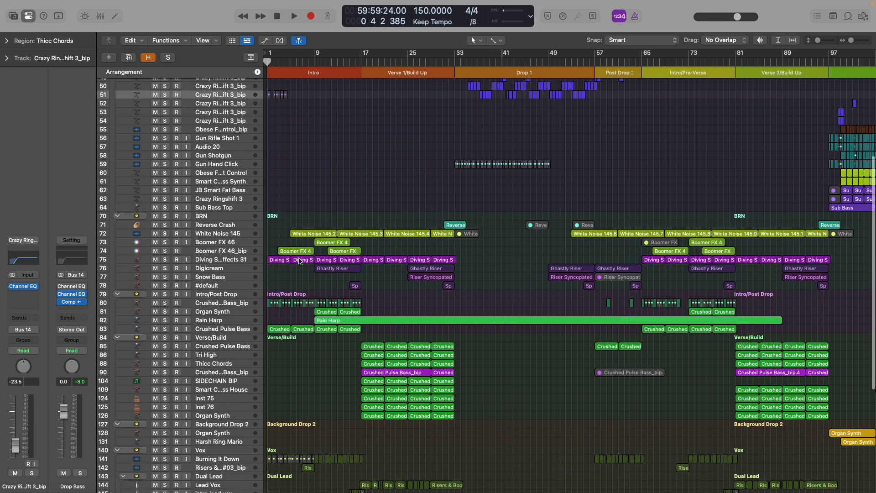
pyautogui.press('space')
pyautogui.click(167, 329)
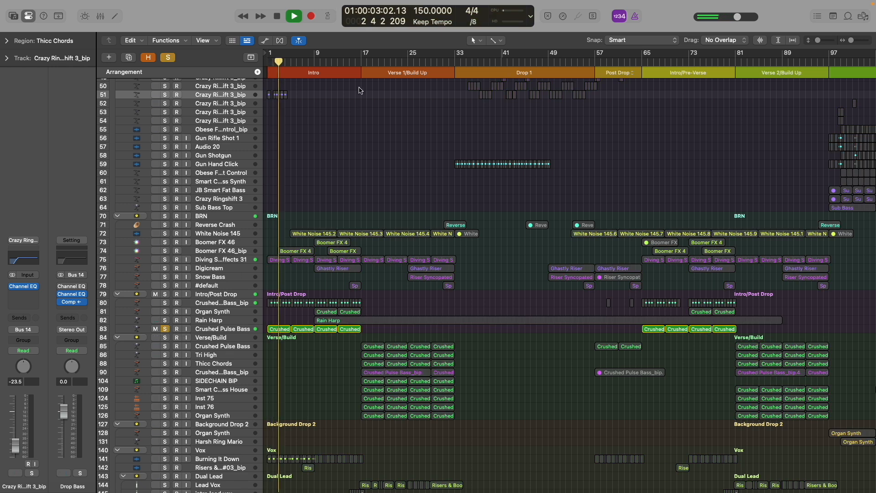
pyautogui.press('space')
pyautogui.click(169, 57)
# - Play the second half of the Post Drop from bar 61, stopping in bar 65
pyautogui.keyDown('ctrl'); pyautogui.keyDown('alt'); pyautogui.click(452, 168); pyautogui.keyUp('alt'); pyautogui.keyUp('ctrl')
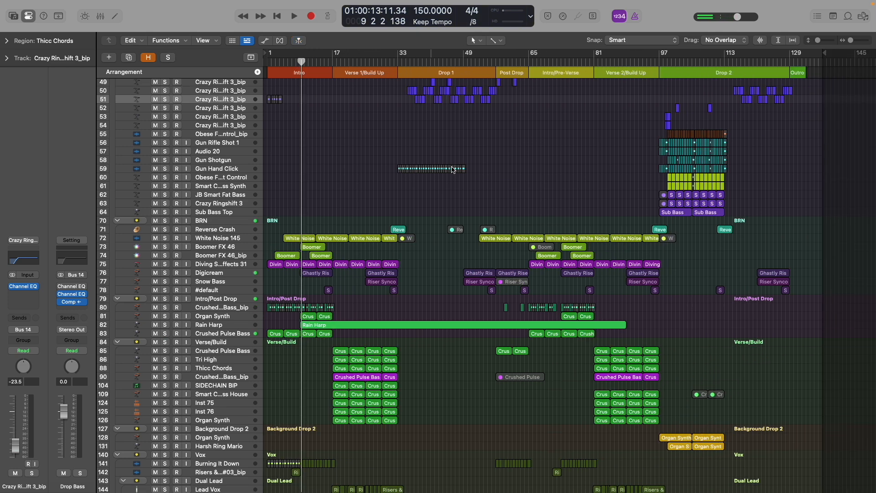
pyautogui.scroll(5, 452, 170)
pyautogui.press('super+Right')
pyautogui.press('super+Right')
pyautogui.press('super+Right')
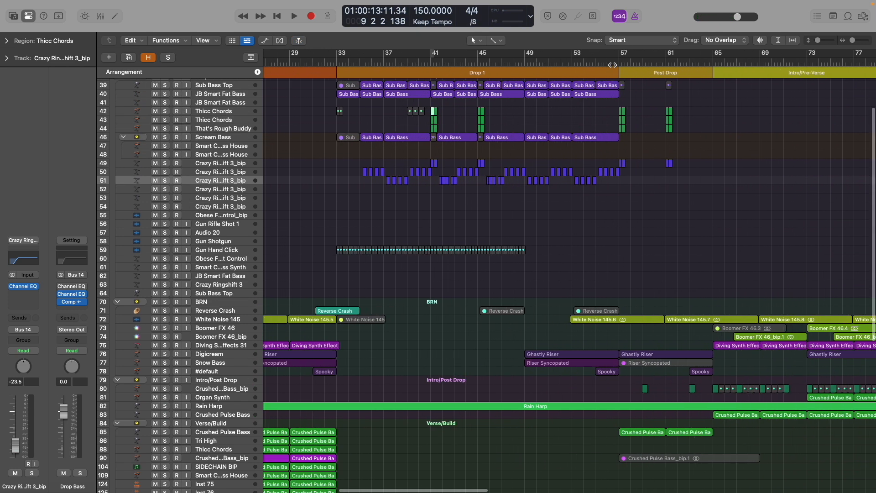
pyautogui.click(667, 60)
pyautogui.press('space')
pyautogui.press('super+Right')
pyautogui.hscroll(10, 667, 61)
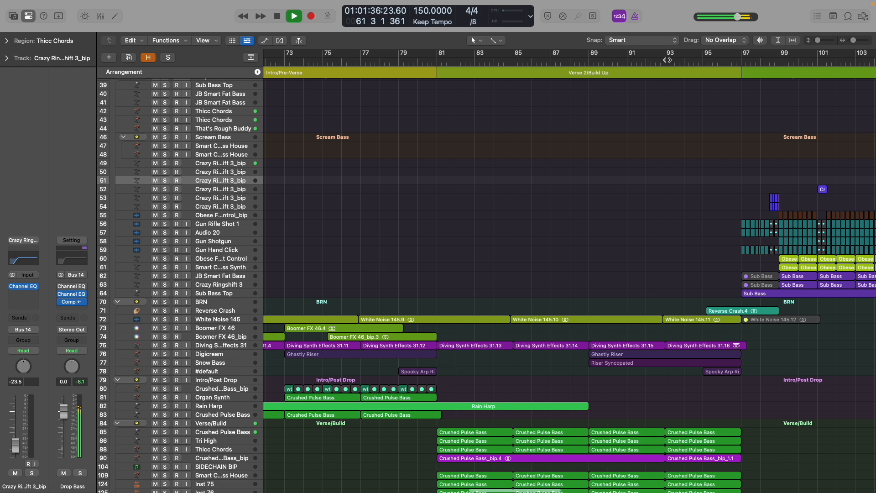
pyautogui.hscroll(-8, 666, 60)
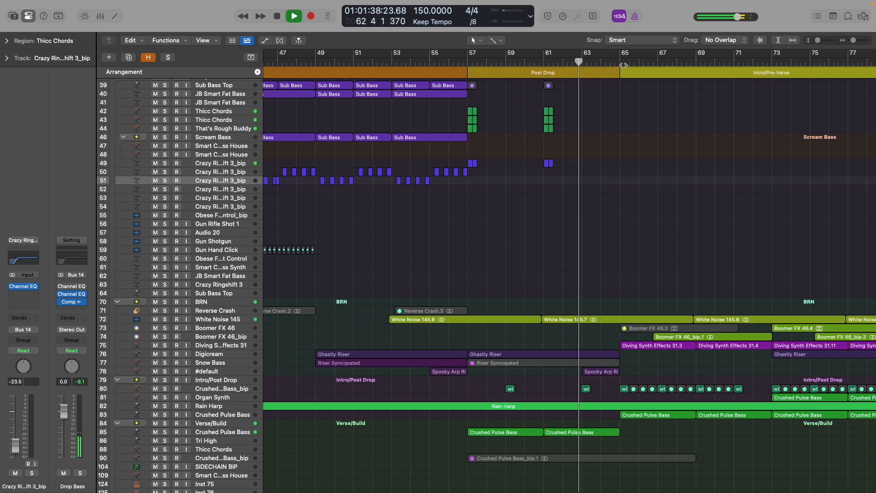
pyautogui.press('space')
# - Place the playhead at bar 9 of the Intro, move it to bar 65 and play the Intro/Pre-Verse section
pyautogui.keyDown('ctrl'); pyautogui.keyDown('alt'); pyautogui.click(613, 178); pyautogui.keyUp('alt'); pyautogui.keyUp('ctrl')
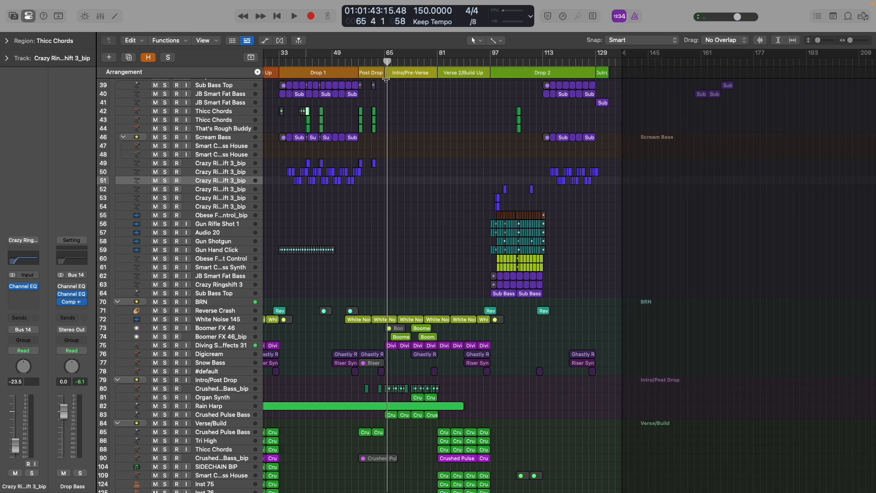
pyautogui.hscroll(-1, 406, 78)
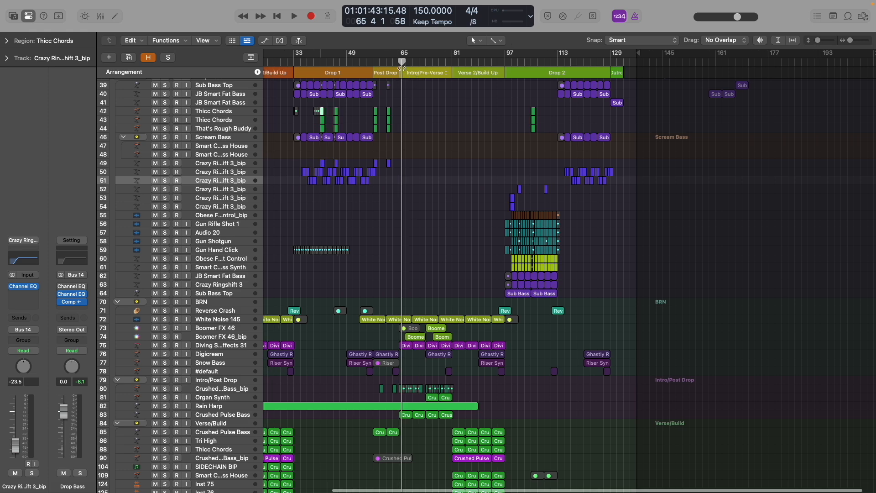
pyautogui.press('super+Right')
pyautogui.press('super+Left')
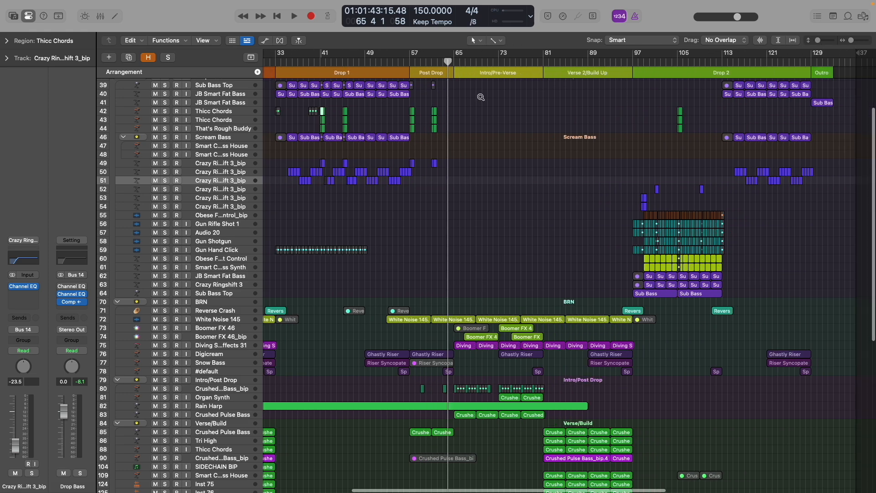
pyautogui.scroll(-10, 482, 99)
pyautogui.scroll(10, 482, 99)
pyautogui.hscroll(-5, 481, 99)
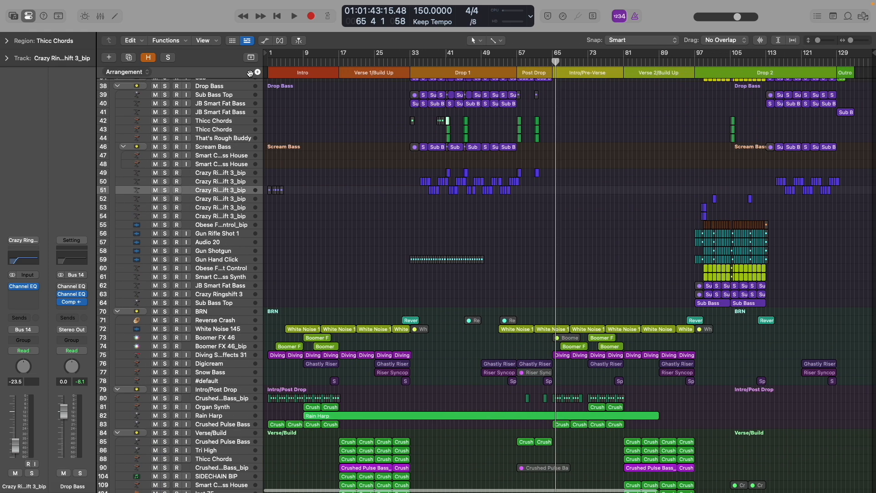
pyautogui.click(303, 61)
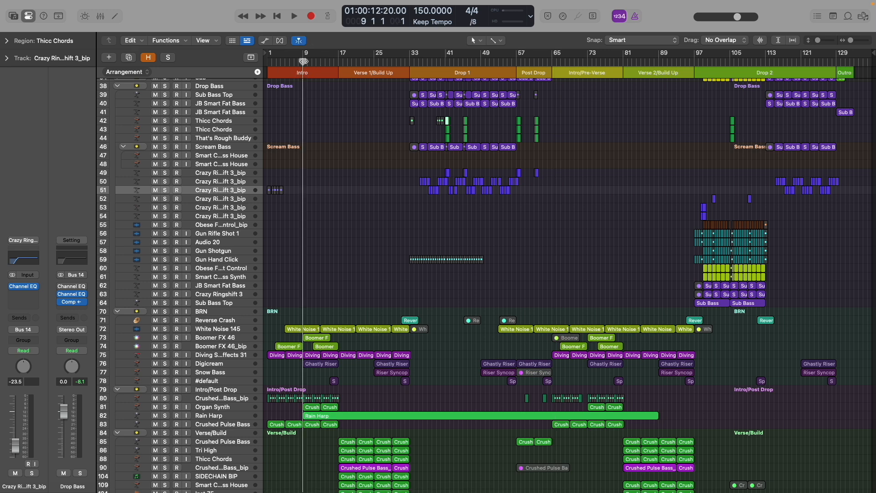
pyautogui.click(552, 60)
pyautogui.press('space')
pyautogui.press('super+Right')
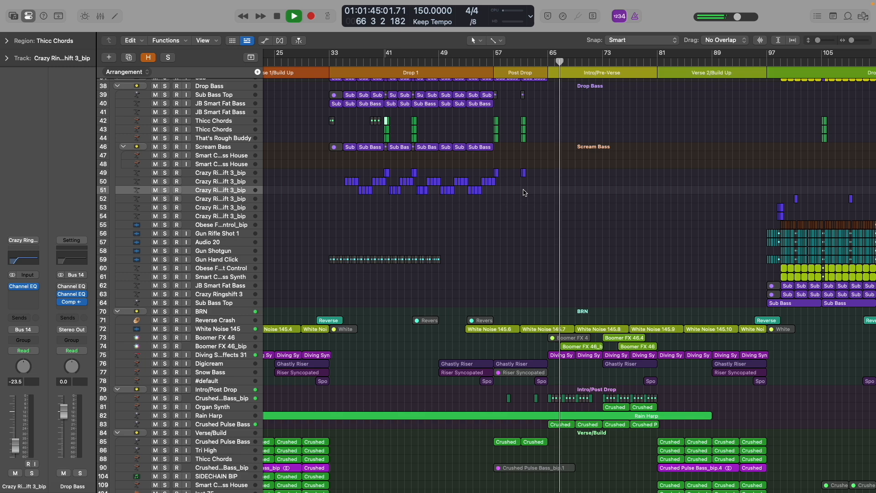
# - Examine the riser, Intro/Post Drop, Verse/Build and Vox tracks while the Intro/Pre-Verse plays on from bar 66
pyautogui.scroll(-10, 524, 192)
pyautogui.scroll(-1, 524, 192)
pyautogui.press('a')
pyautogui.press('a')
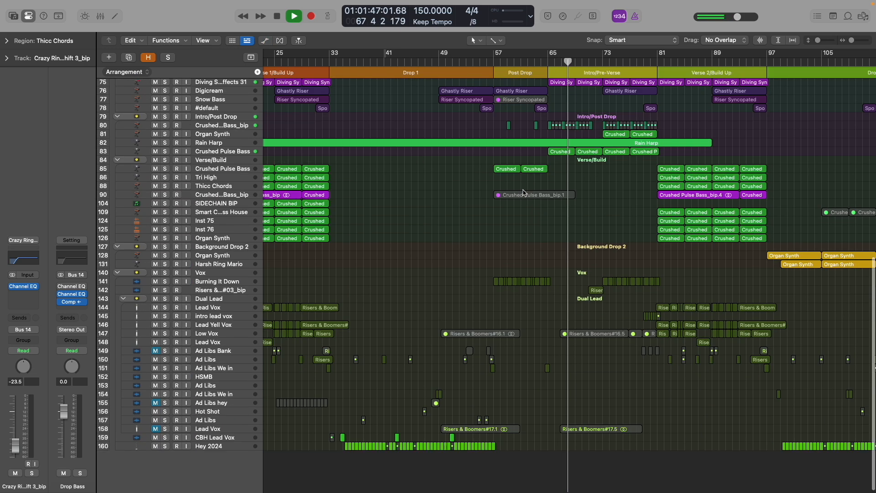
pyautogui.scroll(5, 525, 193)
pyautogui.scroll(2, 523, 192)
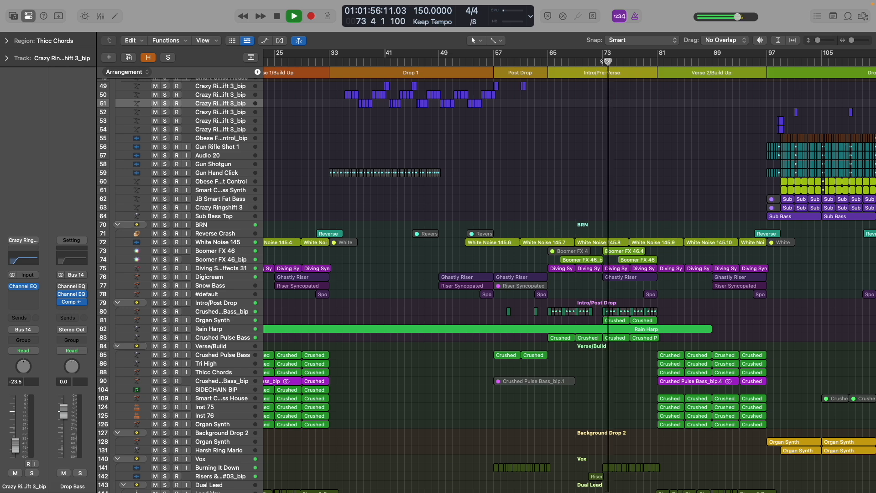
pyautogui.scroll(3, 604, 61)
pyautogui.hscroll(5, 603, 61)
pyautogui.scroll(-8, 604, 61)
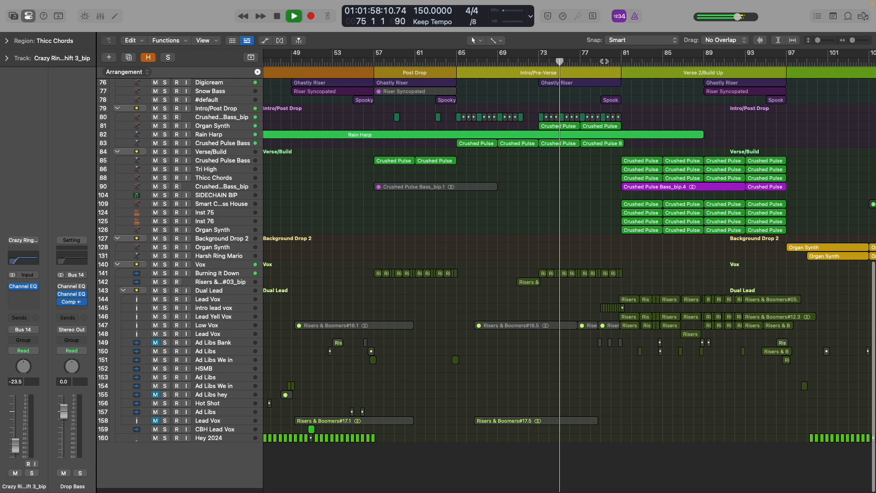
# - Follow the active tracks through the second half of the Intro/Pre-Verse, stop playback and leave the playhead at bar 81
pyautogui.scroll(8, 626, 301)
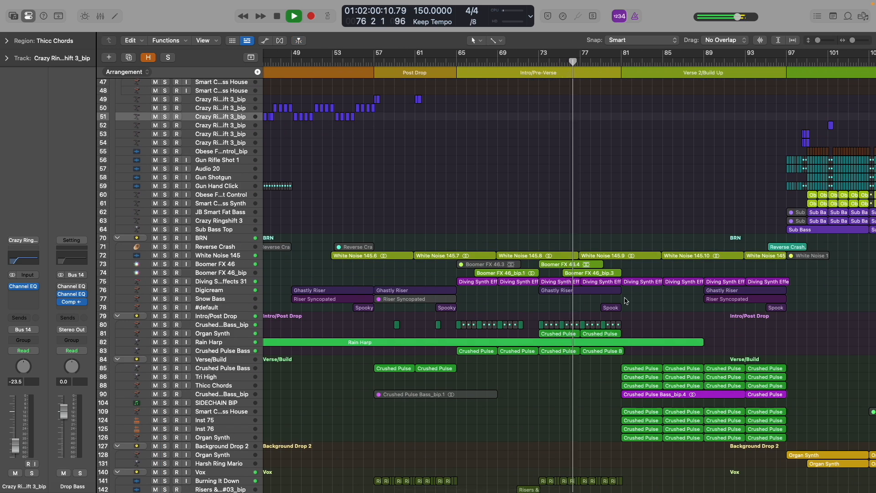
pyautogui.scroll(-4, 626, 301)
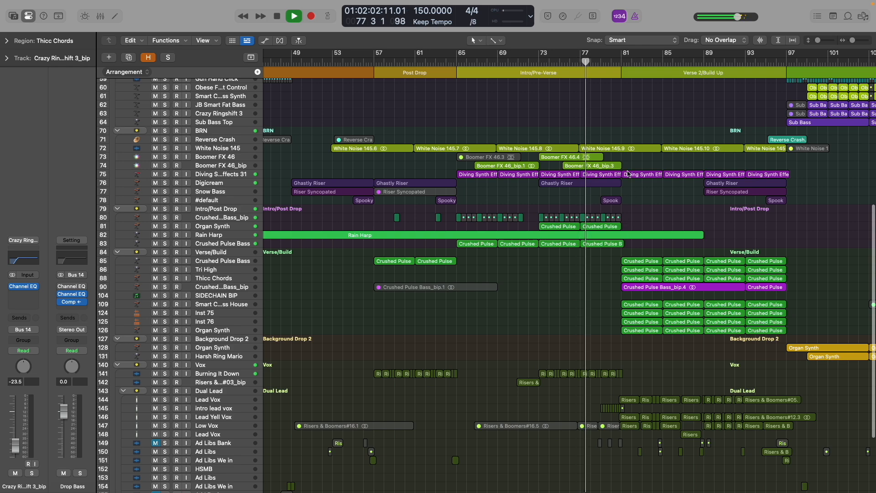
pyautogui.scroll(7, 630, 189)
pyautogui.scroll(-9, 615, 200)
pyautogui.scroll(7, 614, 199)
pyautogui.scroll(5, 613, 198)
pyautogui.scroll(-4, 614, 197)
pyautogui.press('space')
pyautogui.moveTo(561, 63); pyautogui.dragTo(558, 62)
# - Solo the Drums stack and play it from bar 17 of Verse 1/Build Up, stopping in bar 19
pyautogui.press('z')
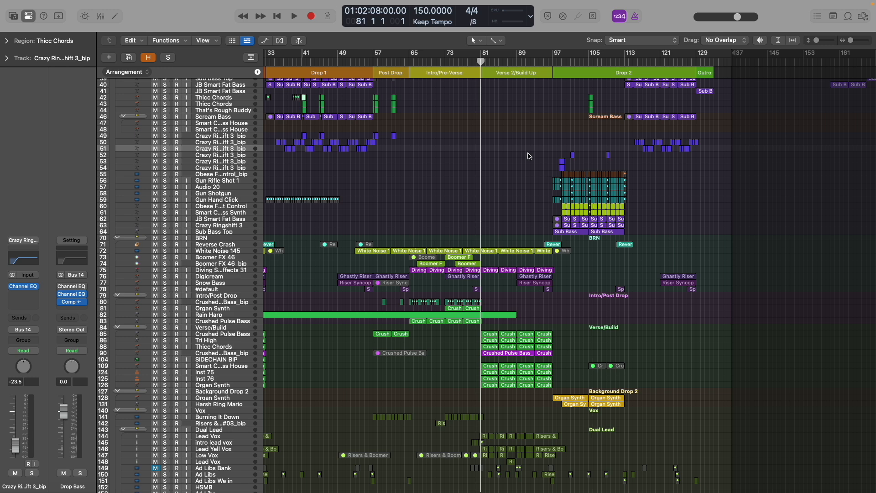
pyautogui.scroll(2, 528, 156)
pyautogui.scroll(4, 528, 156)
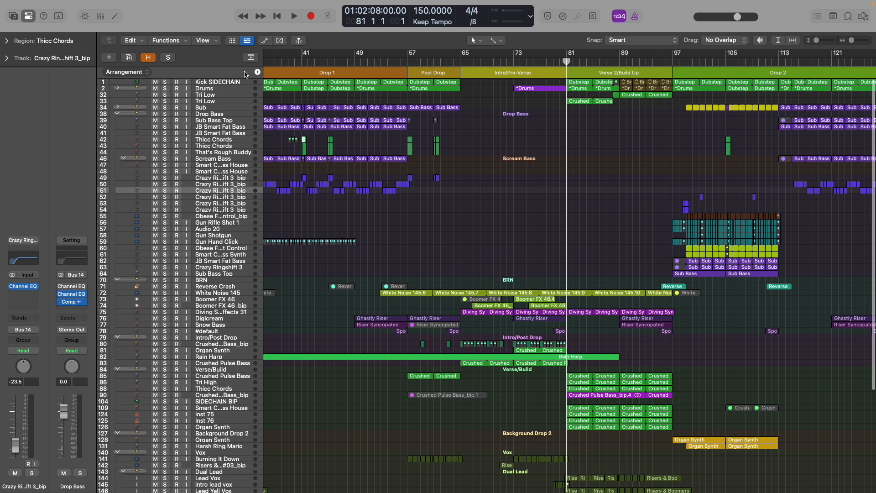
pyautogui.click(166, 88)
pyautogui.hscroll(-5, 359, 128)
pyautogui.press('super+Down')
pyautogui.click(403, 68)
pyautogui.press('space')
pyautogui.click(294, 64)
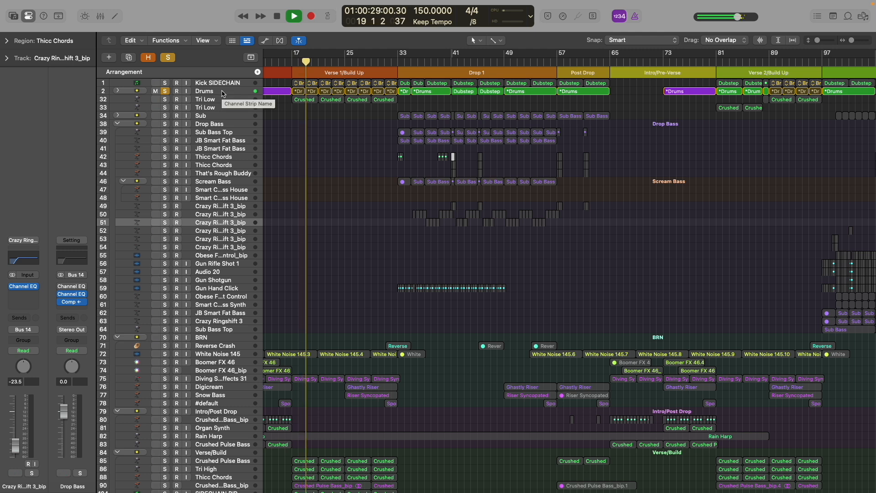
pyautogui.press('space')
# - Play the soloed drums of Verse 2/Build Up from bar 89, and restart them from bar 81
pyautogui.scroll(3, 223, 93)
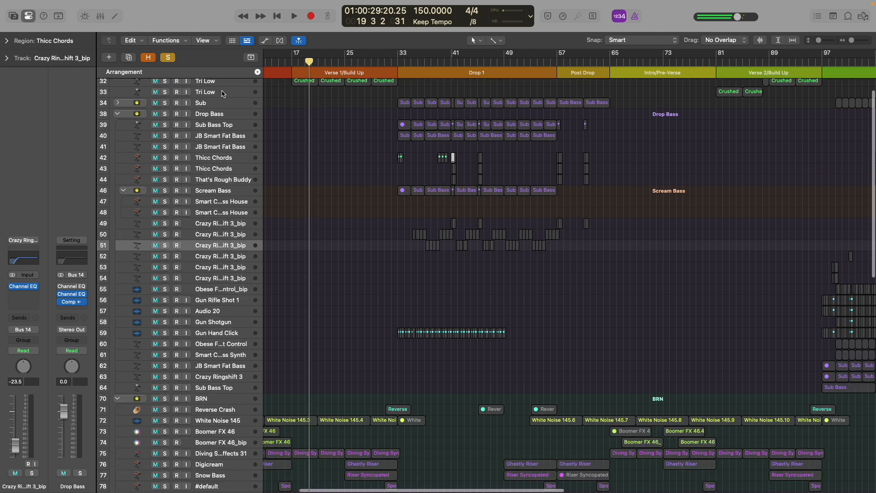
pyautogui.scroll(3, 334, 139)
pyautogui.hscroll(5, 547, 136)
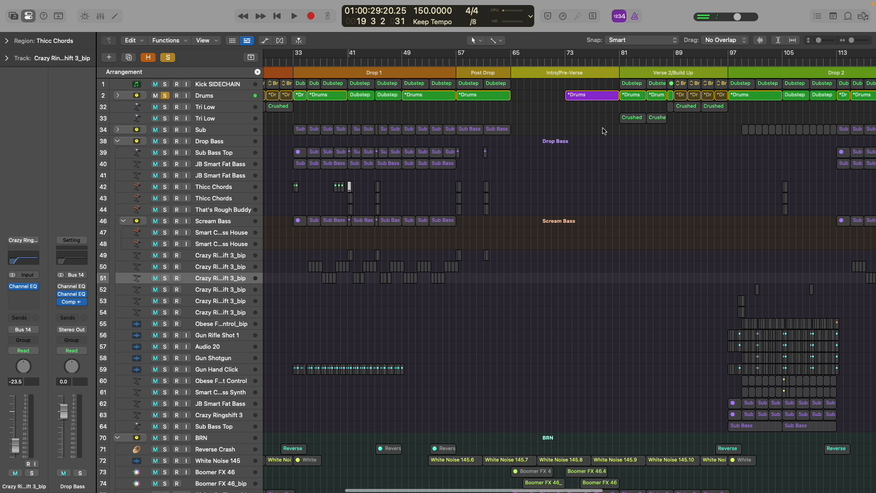
pyautogui.click(674, 62)
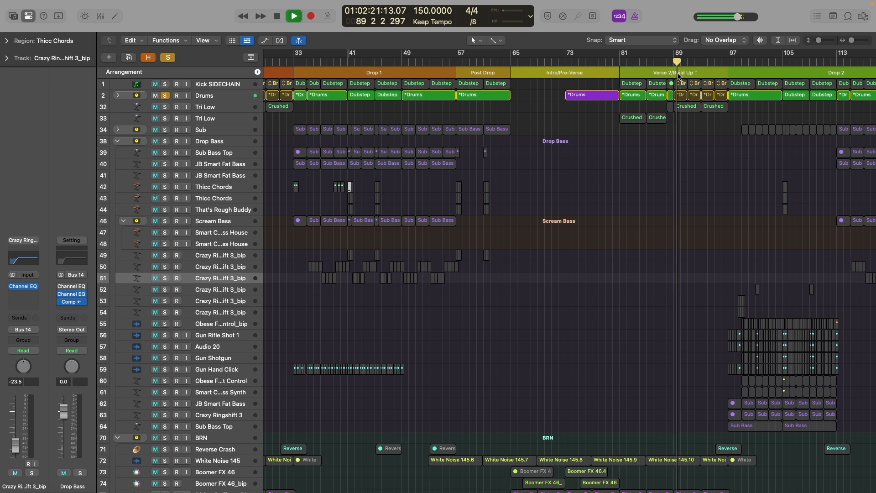
pyautogui.click(678, 74)
pyautogui.click(618, 62)
pyautogui.click(619, 63)
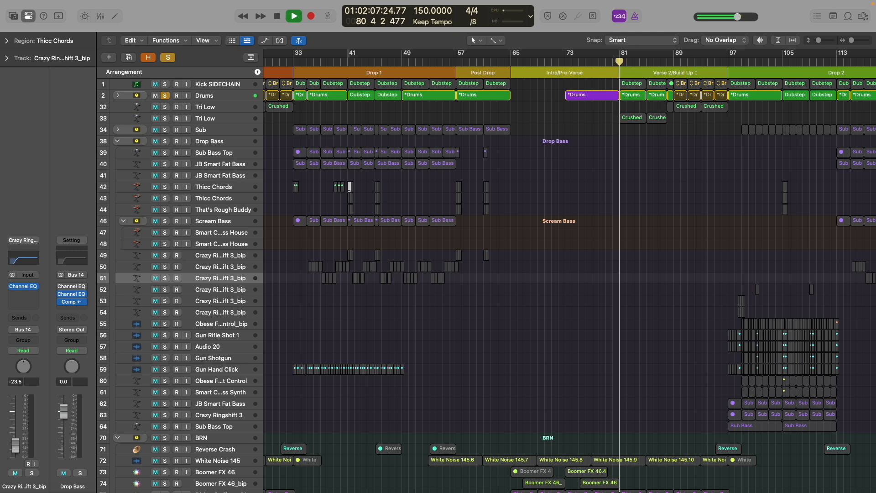
# - Clear the Drums solo during playback and hear the full Verse 2/Build Up, stopping in bar 85
pyautogui.click(171, 57)
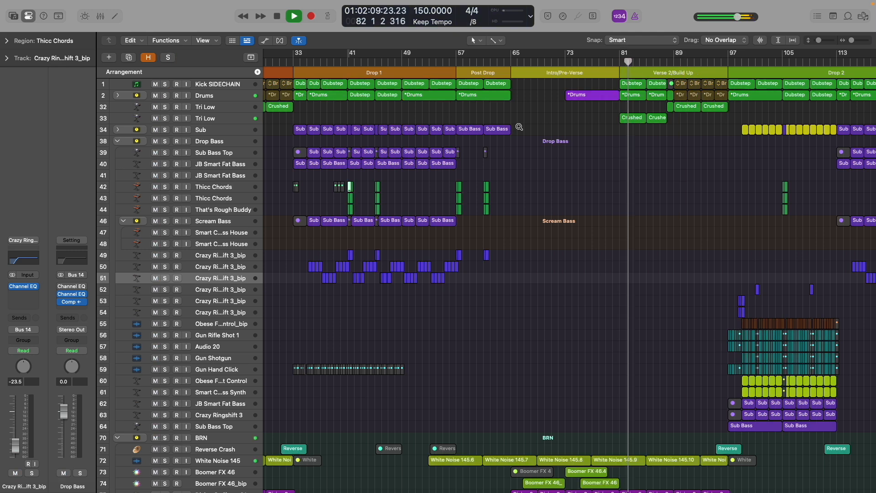
pyautogui.press('super+Up')
pyautogui.hscroll(5, 518, 129)
pyautogui.hscroll(8, 518, 128)
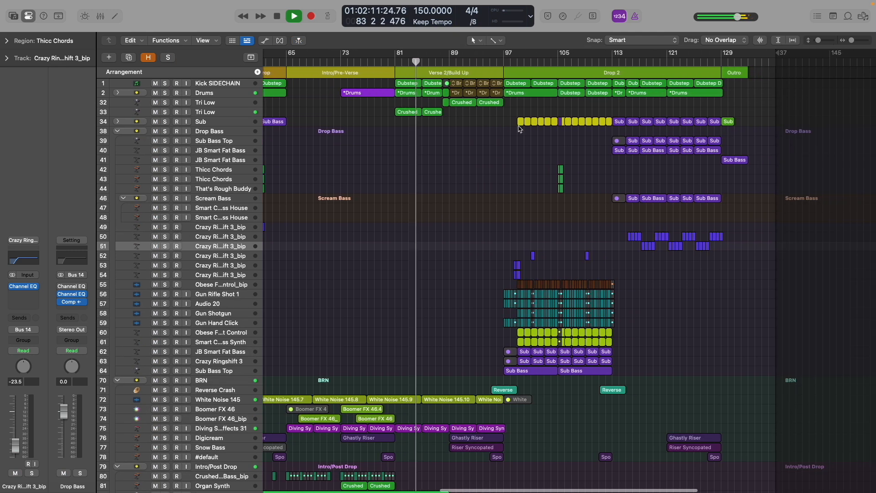
pyautogui.press('super+Right')
pyautogui.press('super+Right')
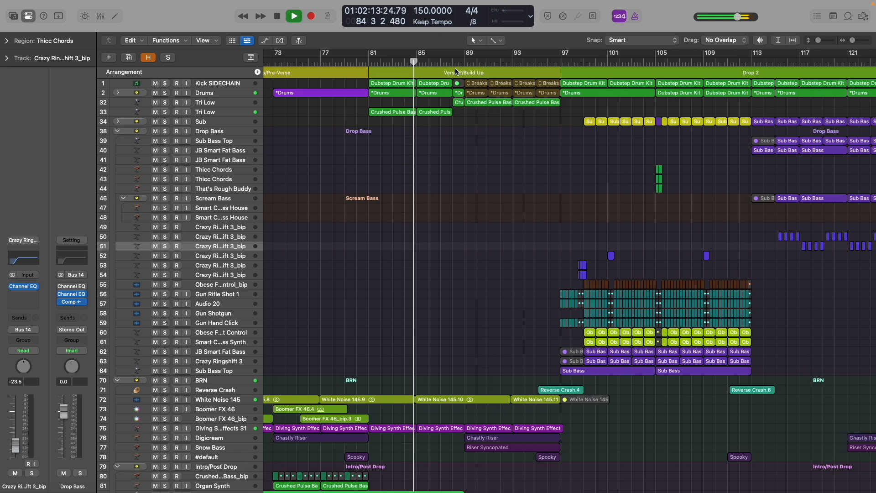
pyautogui.press('space')
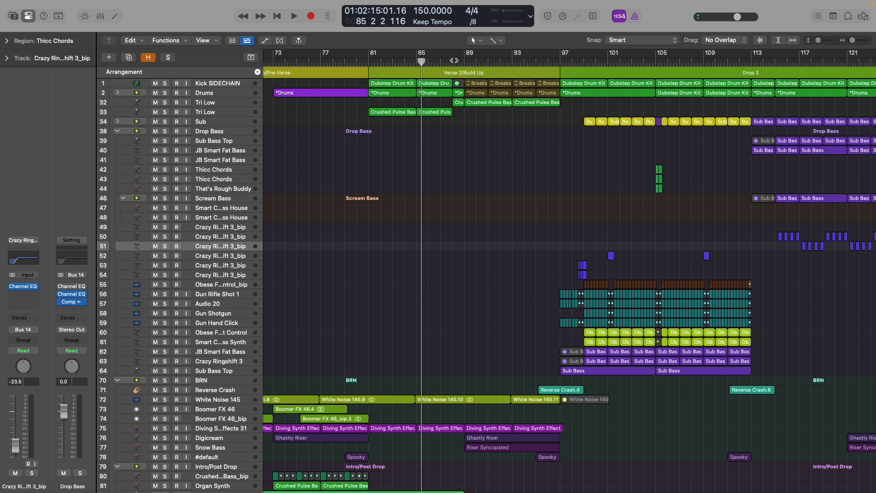
# - Play the second half of Verse 2/Build Up from bar 88 and stop playback
pyautogui.click(452, 60)
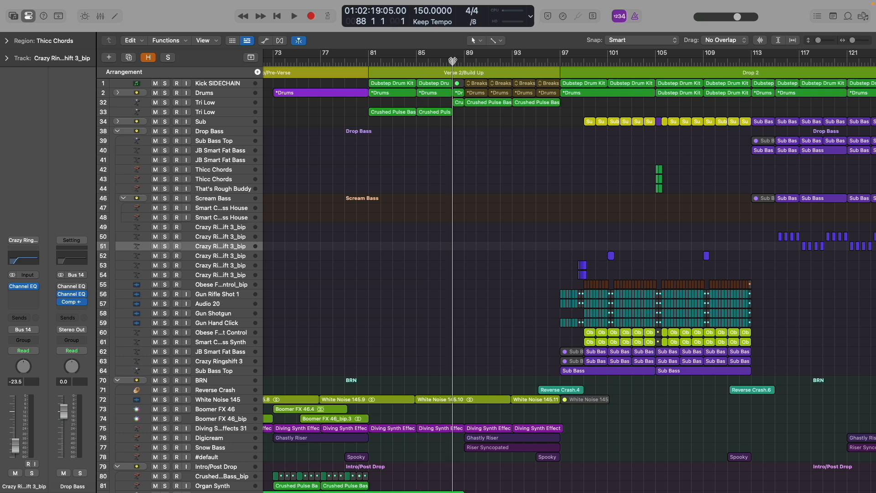
pyautogui.press('space')
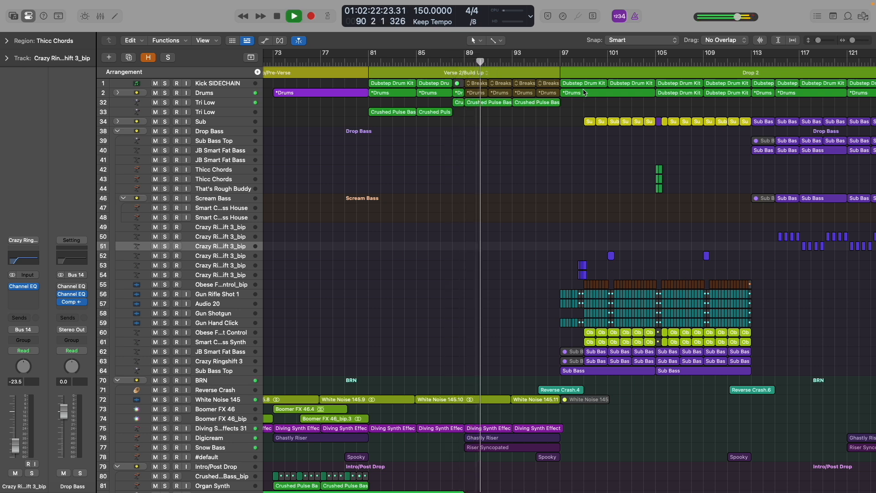
pyautogui.press('space')
# - Play the end of Verse 2/Build Up from bar 95 with the synth and vocal tracks in view, stopping in bar 97
pyautogui.click(535, 59)
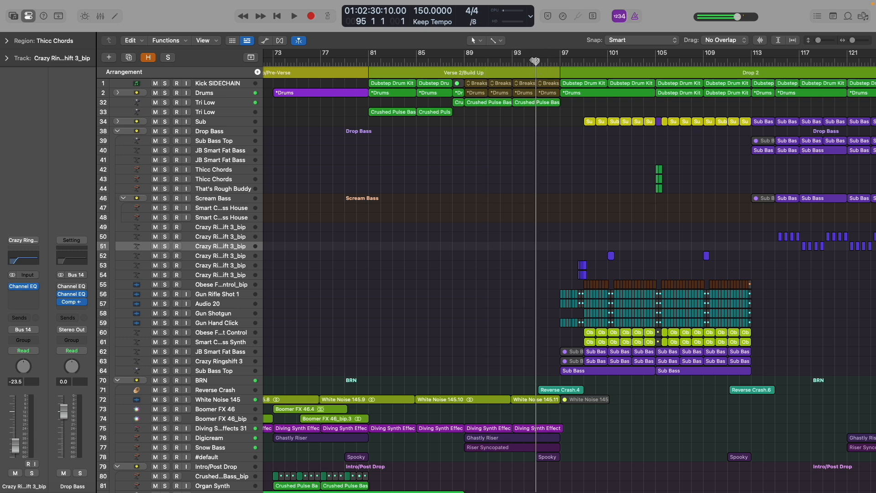
pyautogui.scroll(-15, 569, 274)
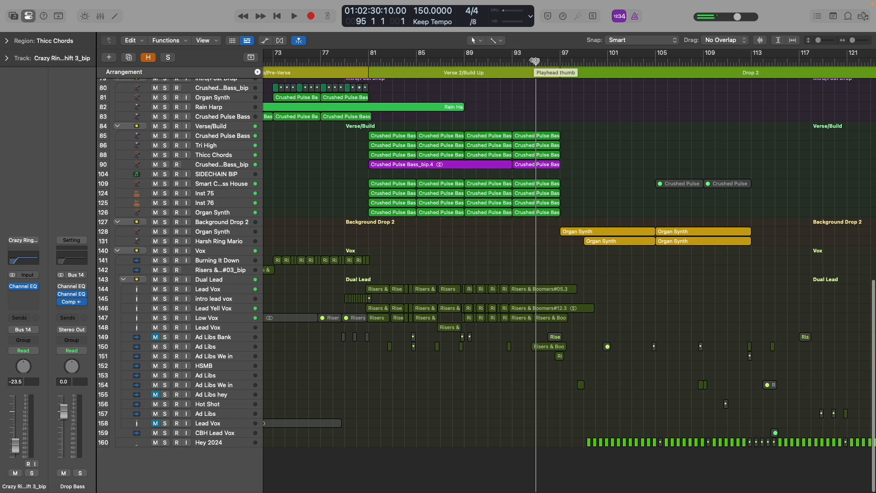
pyautogui.press('space')
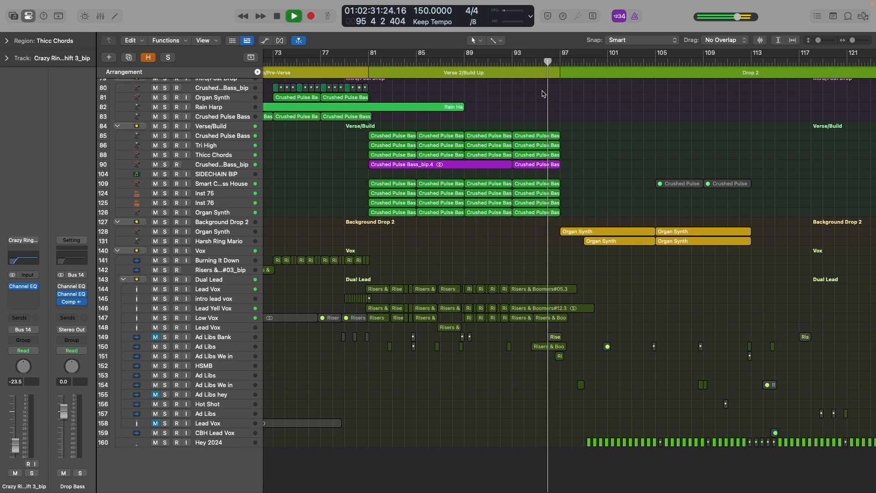
pyautogui.press('space')
pyautogui.scroll(15, 588, 139)
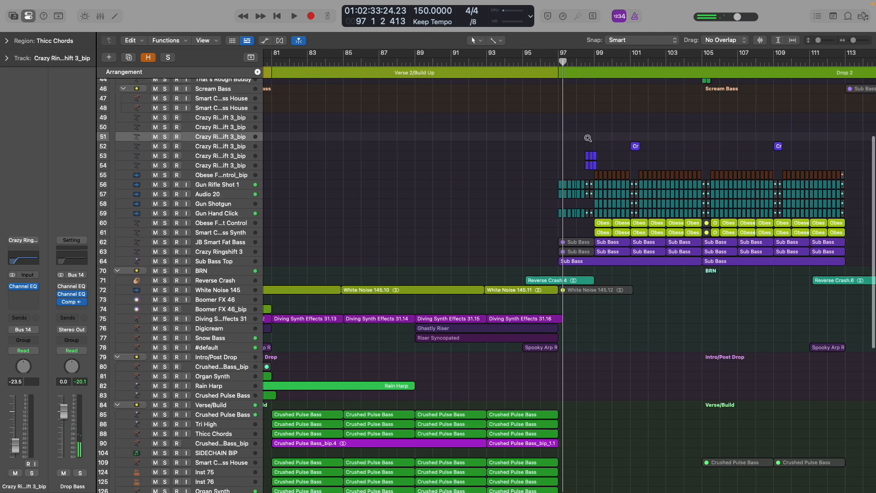
# - Place the playhead at bar 97, the start of Drop 2, and fit the section's tracks in view
pyautogui.click(558, 61)
pyautogui.press('super+Left')
pyautogui.press('super+Left')
pyautogui.press('super+Left')
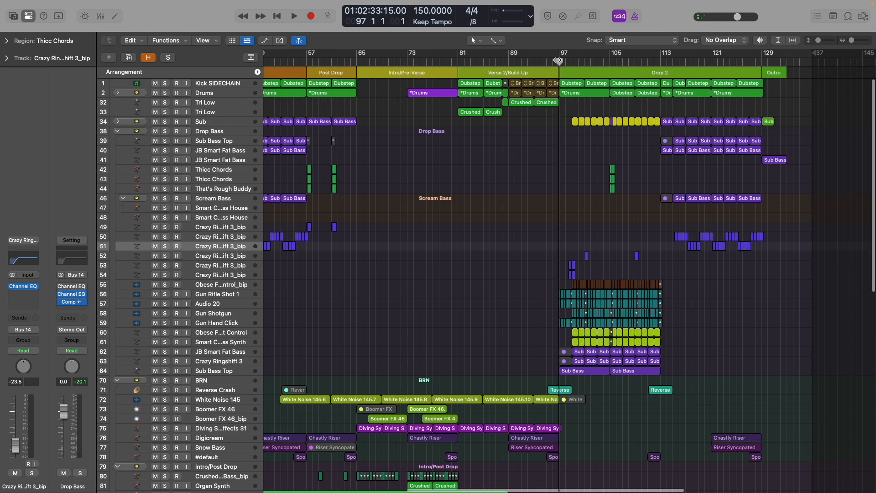
pyautogui.press('super+Right')
pyautogui.press('super+Right')
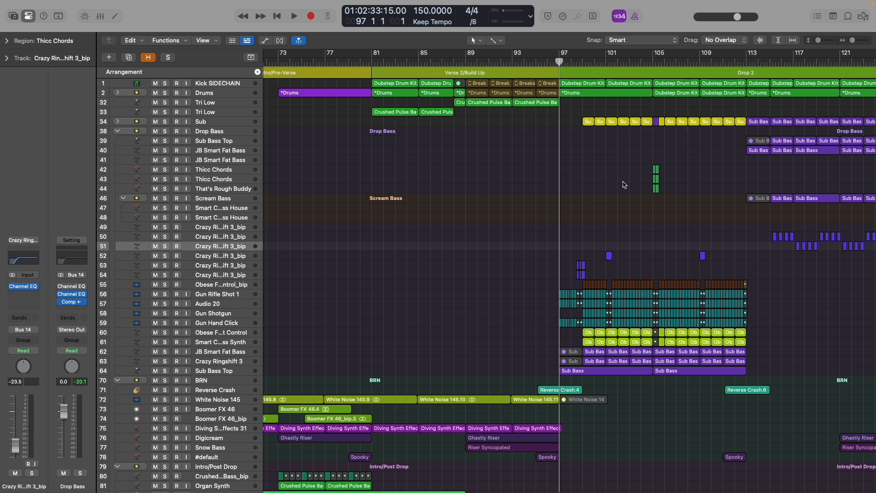
pyautogui.press('super+Left')
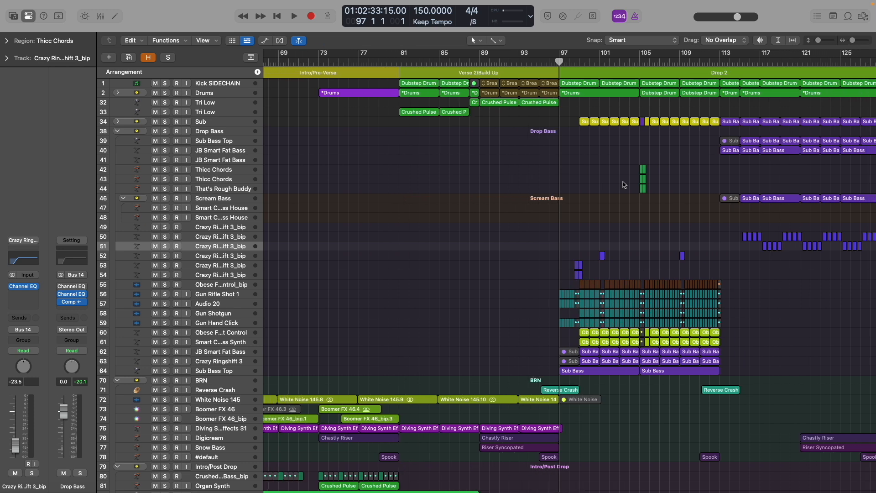
# - Collapse the BRN, Intro/Post Drop and Verse/Build track stacks
pyautogui.scroll(-5, 624, 184)
pyautogui.scroll(-5, 625, 185)
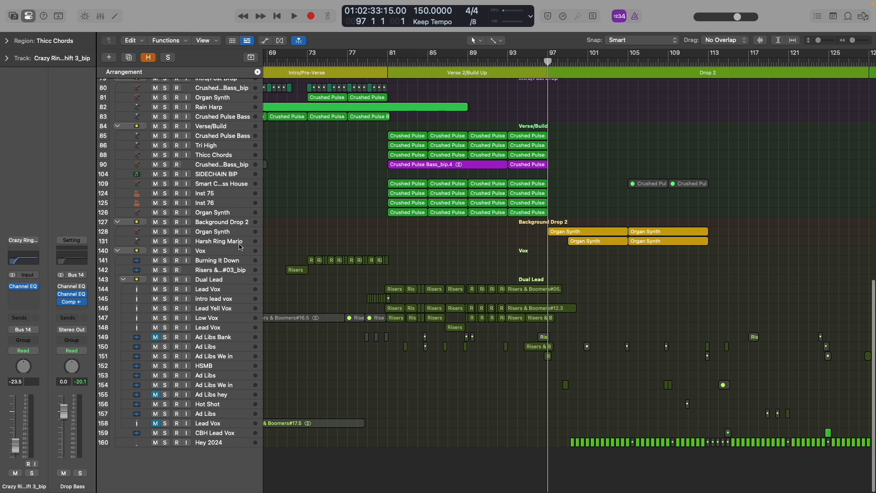
pyautogui.scroll(4, 240, 246)
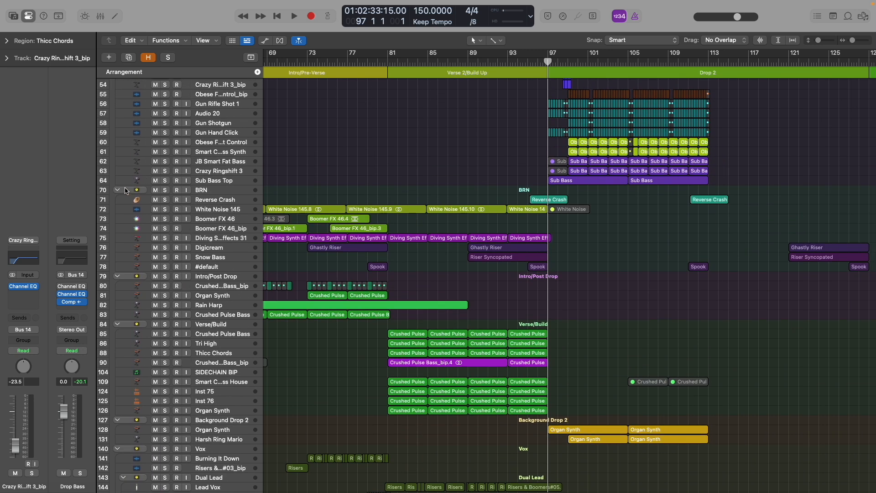
pyautogui.click(117, 190)
pyautogui.click(201, 202)
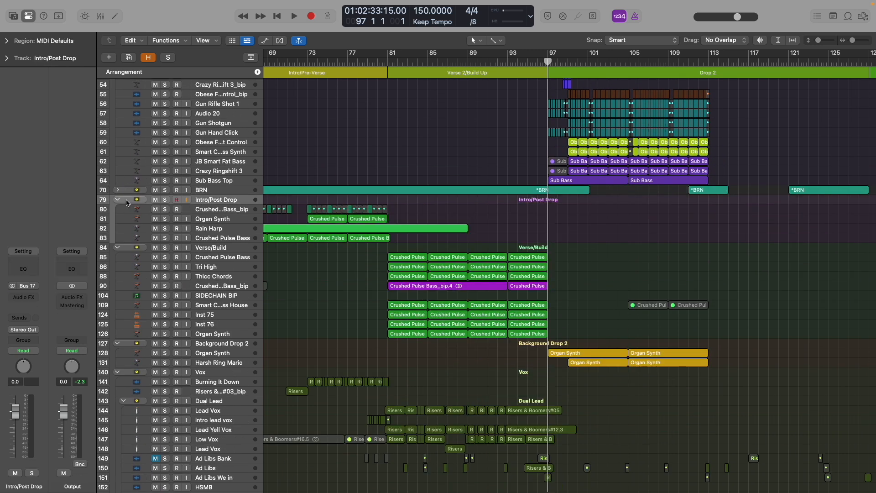
pyautogui.click(117, 200)
pyautogui.click(199, 211)
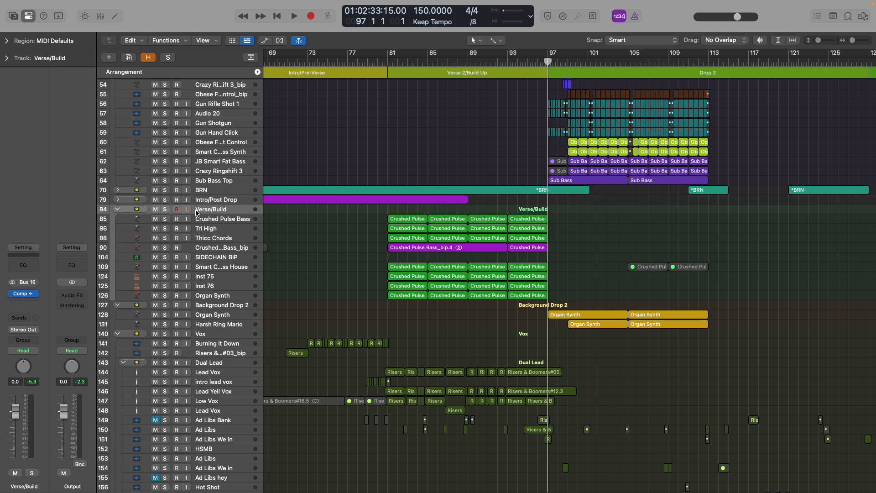
pyautogui.click(117, 209)
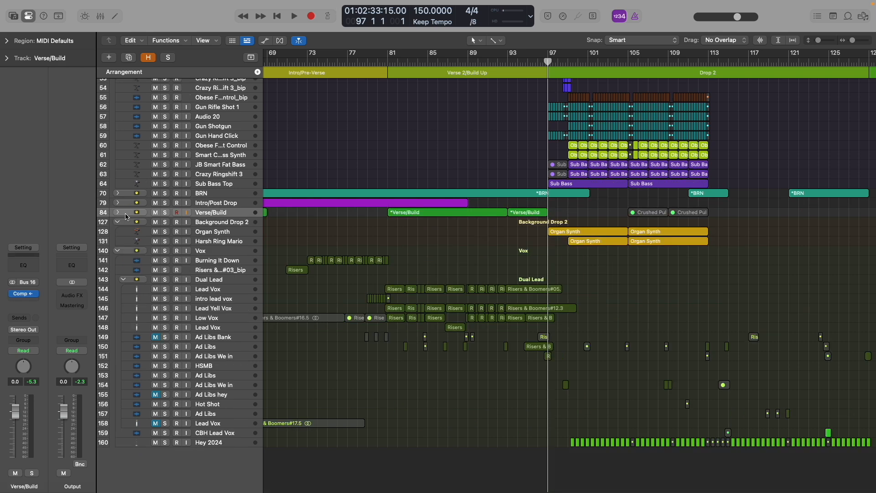
# - Solo the Background Drop 2 stack with its tracks enlarged and play it from bar 99, stopping in bar 100
pyautogui.click(193, 223)
pyautogui.press('super+Down')
pyautogui.press('super+Down')
pyautogui.press('super+Down')
pyautogui.press('super+Down')
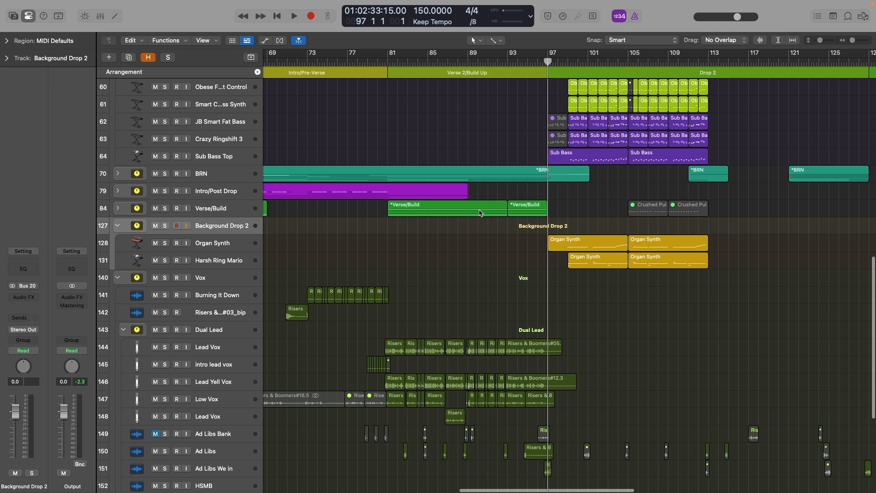
pyautogui.click(166, 237)
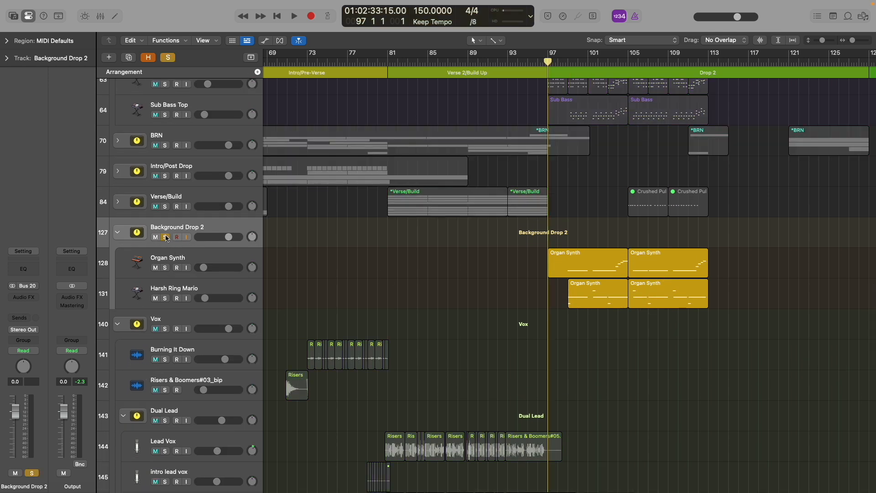
pyautogui.doubleClick(568, 64)
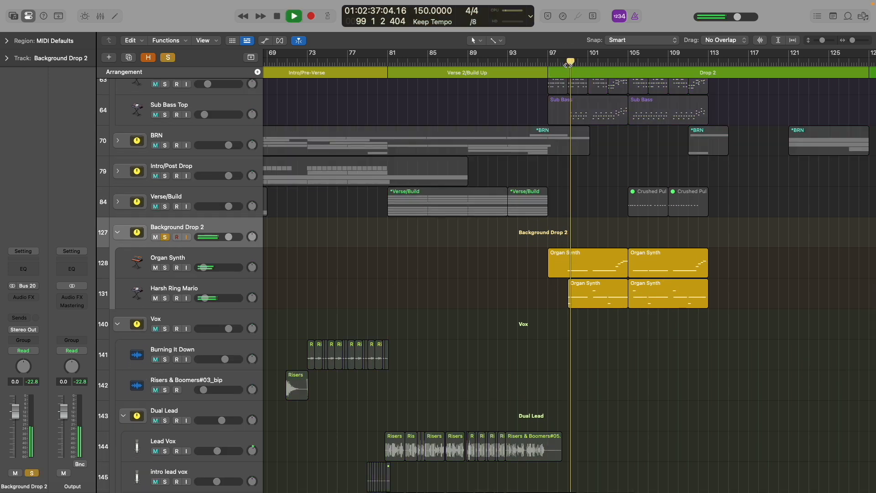
pyautogui.press('space')
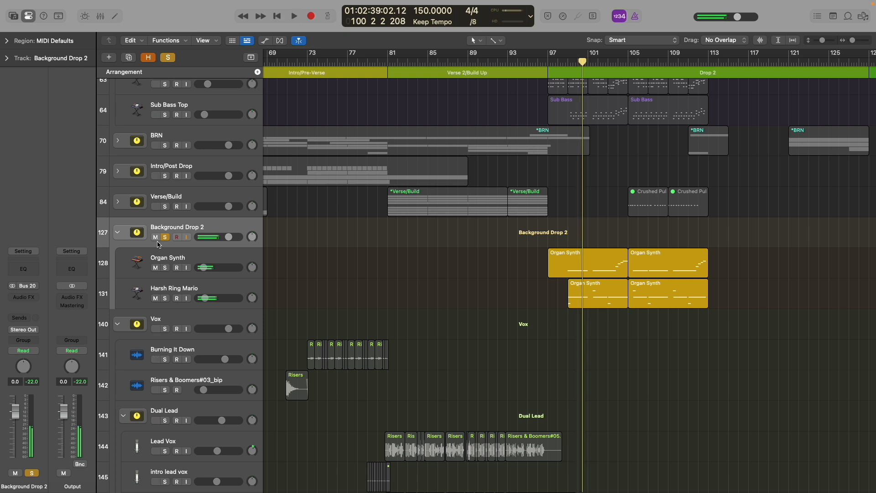
# - View the Harsh Ring Mario and Organ Synth channel strips, and unsolo and collapse the Background Drop 2 stack
pyautogui.click(195, 294)
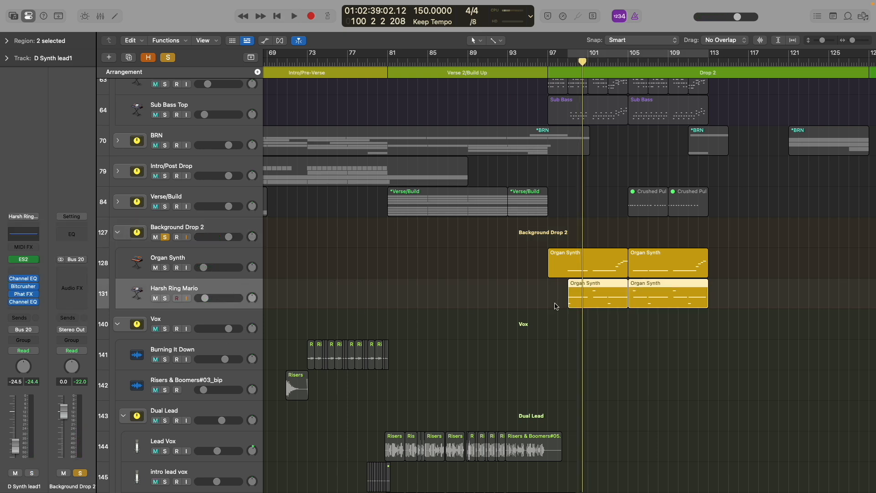
pyautogui.click(201, 254)
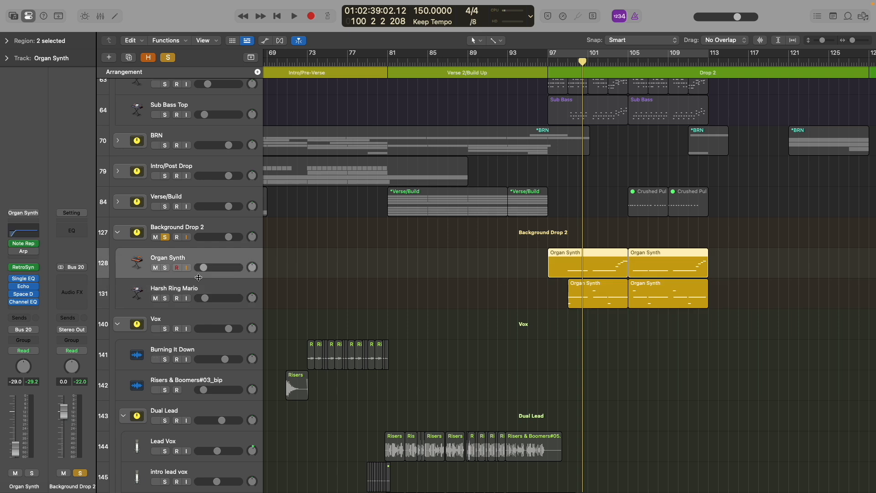
pyautogui.click(165, 237)
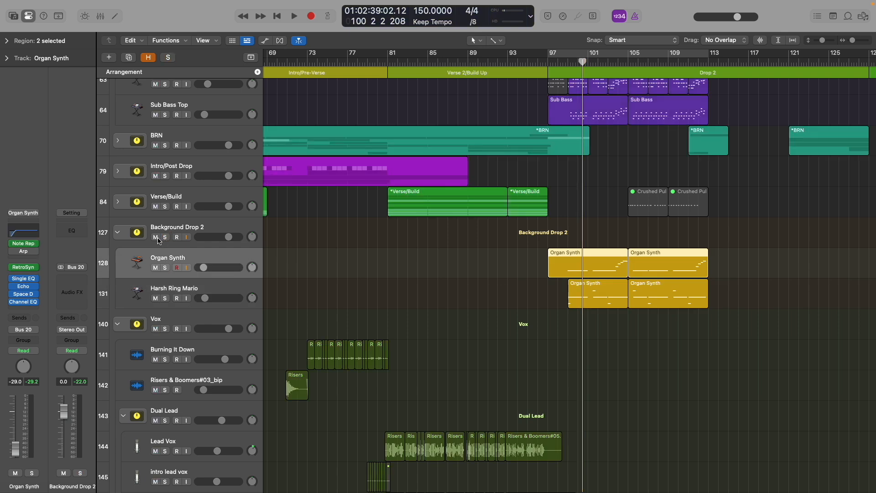
pyautogui.click(118, 234)
# - Look over the Drop 2 bass tracks and box-select the Drop 1 bass and gun regions
pyautogui.scroll(5, 203, 299)
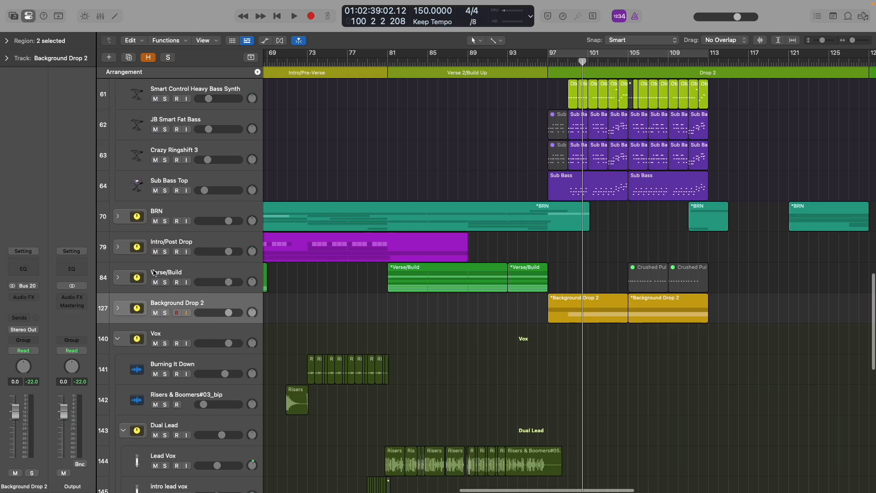
pyautogui.scroll(8, 154, 273)
pyautogui.scroll(3, 431, 249)
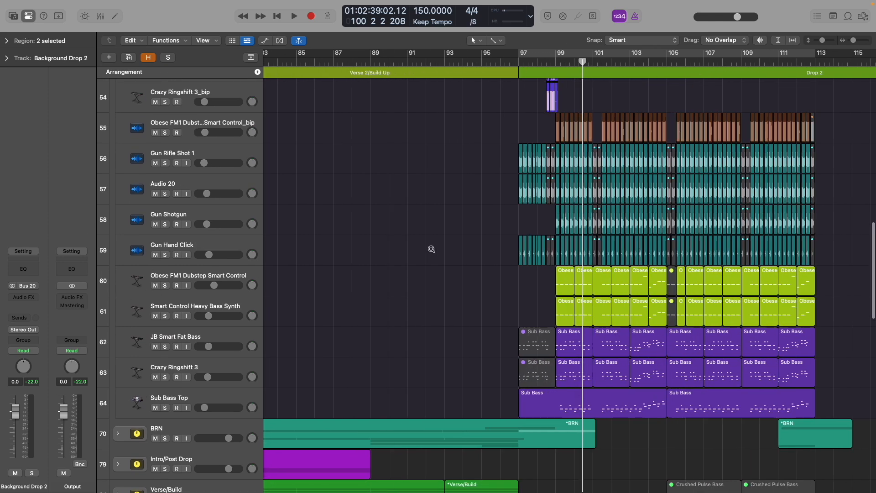
pyautogui.scroll(-10, 431, 249)
pyautogui.scroll(-1, 431, 249)
pyautogui.moveTo(332, 133); pyautogui.dragTo(491, 326)
pyautogui.scroll(5, 491, 327)
pyautogui.scroll(-5, 491, 326)
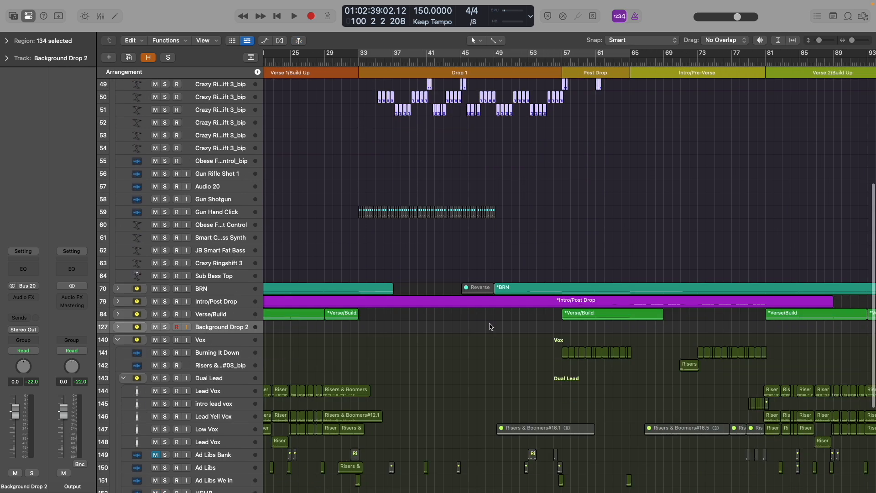
# - Box-select the Drop 2 bass and gun regions from bar 97, and clear the selection with bars 97 to 104 enlarged
pyautogui.hscroll(10, 491, 326)
pyautogui.scroll(3, 491, 326)
pyautogui.moveTo(345, 124); pyautogui.dragTo(605, 276)
pyautogui.scroll(5, 606, 276)
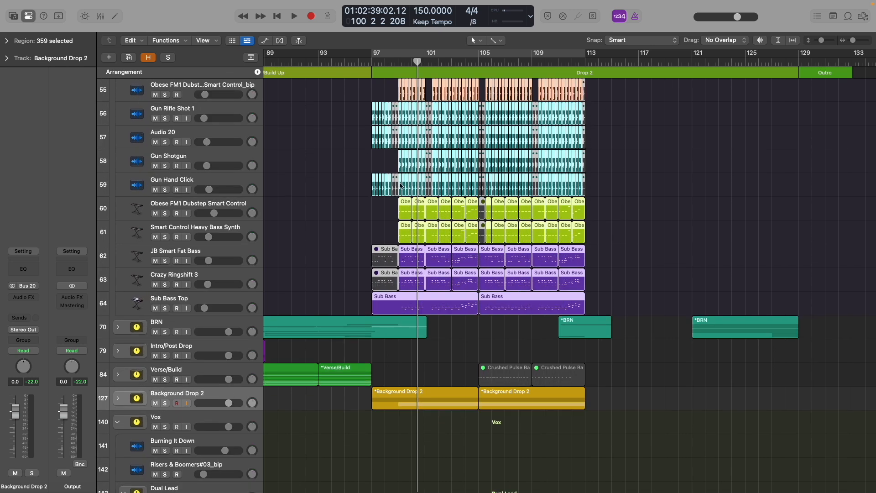
pyautogui.scroll(3, 404, 113)
pyautogui.scroll(4, 343, 114)
pyautogui.click(342, 113)
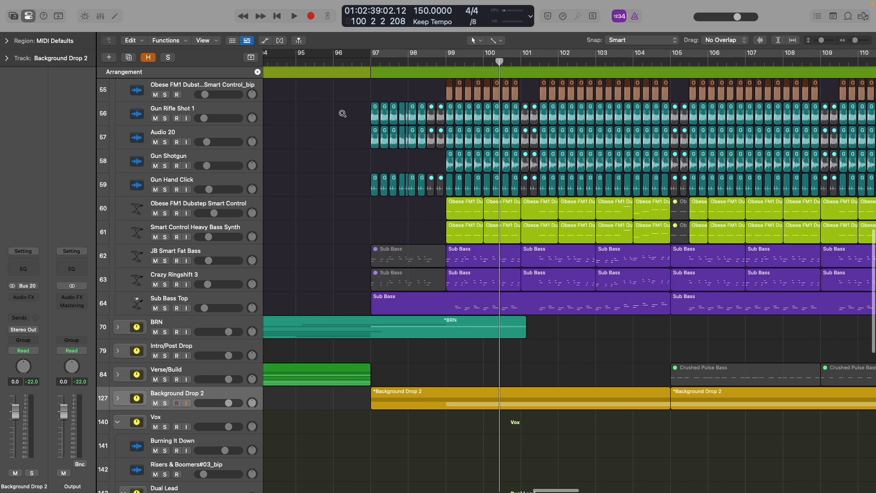
pyautogui.scroll(4, 343, 113)
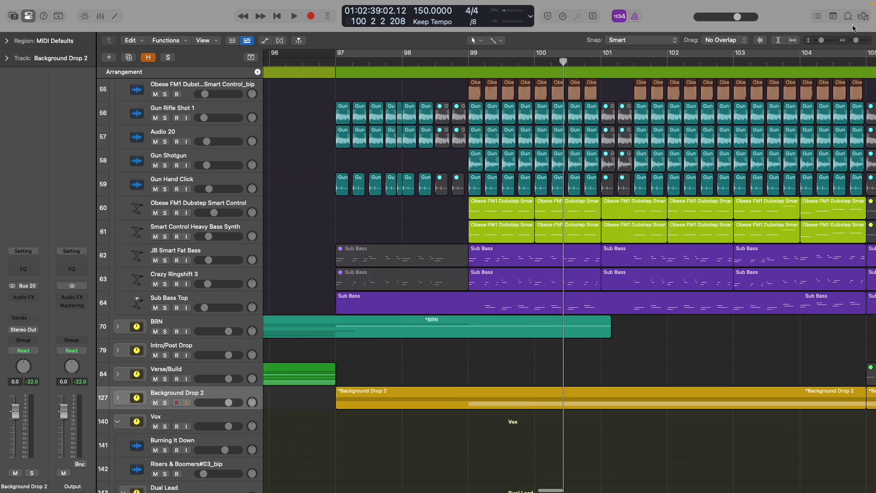
# - Solo only the Gun Hand Click track and play it from bar 97, stopping in bar 98
pyautogui.click(165, 118)
pyautogui.click(165, 142)
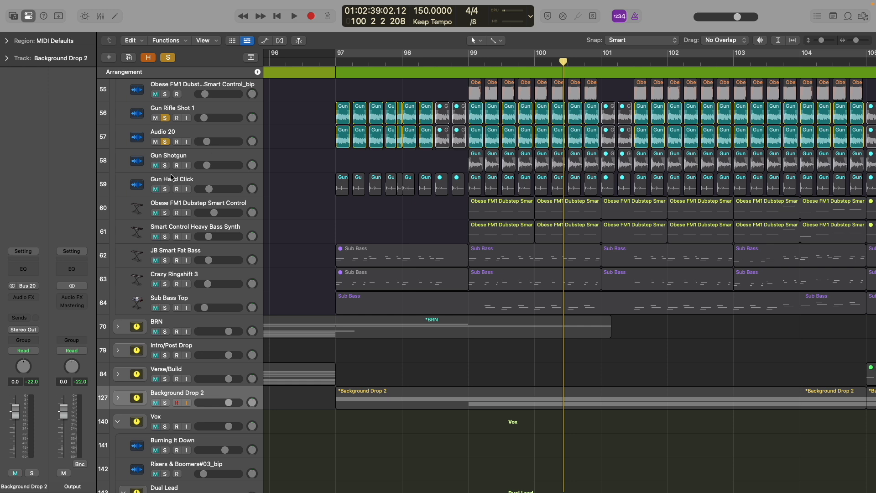
pyautogui.click(166, 188)
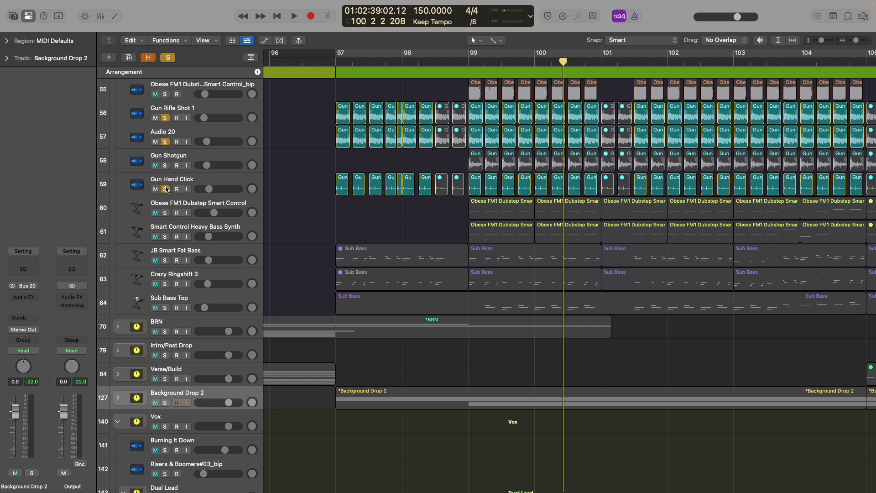
pyautogui.click(165, 142)
pyautogui.click(165, 118)
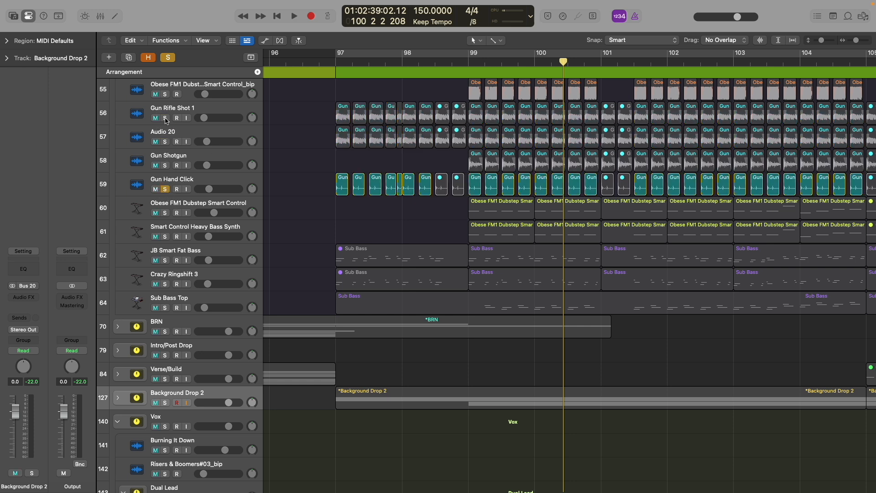
pyautogui.click(335, 61)
pyautogui.press('space')
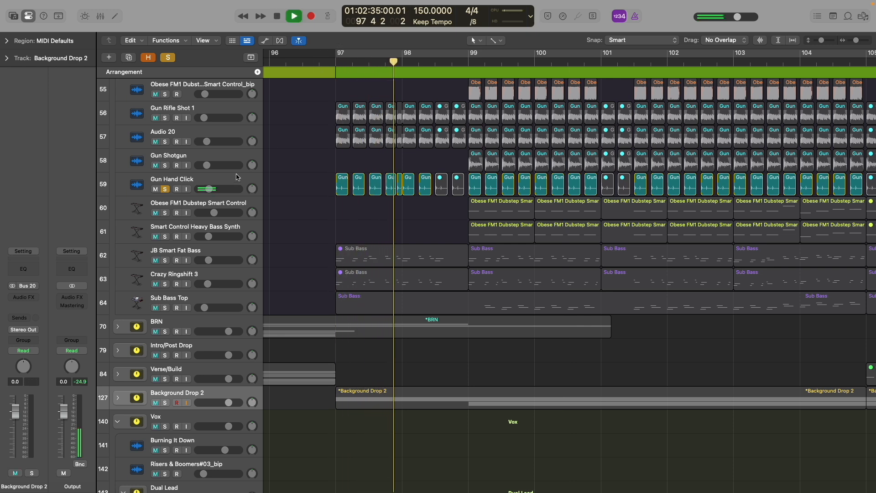
pyautogui.press('space')
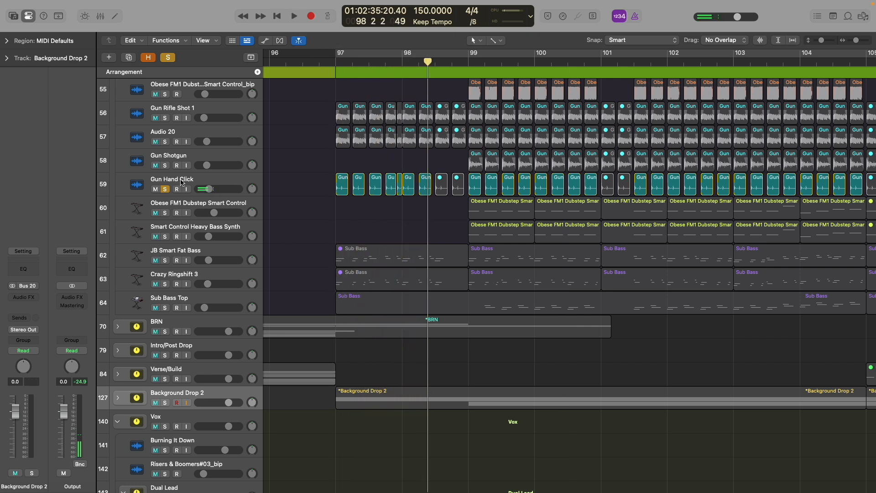
# - Add Audio 20 to the solo, play it with Gun Hand Click from bar 97, and show Audio 20's region parameters
pyautogui.click(165, 142)
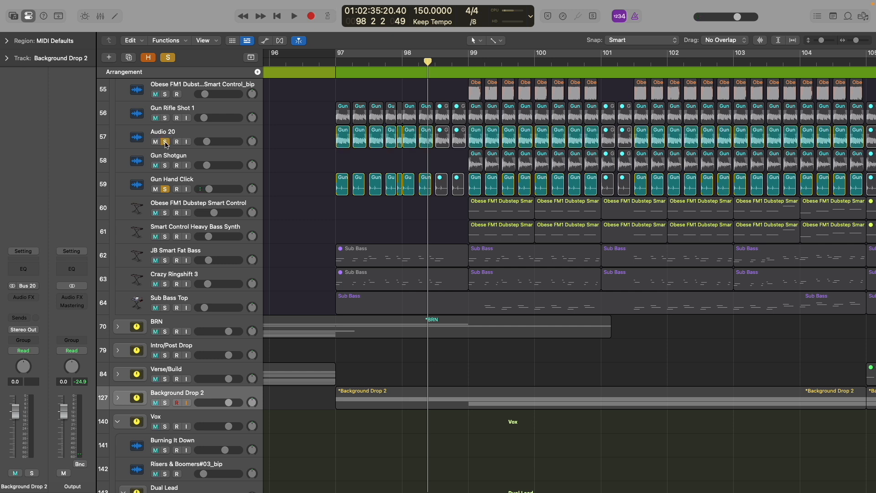
pyautogui.click(336, 62)
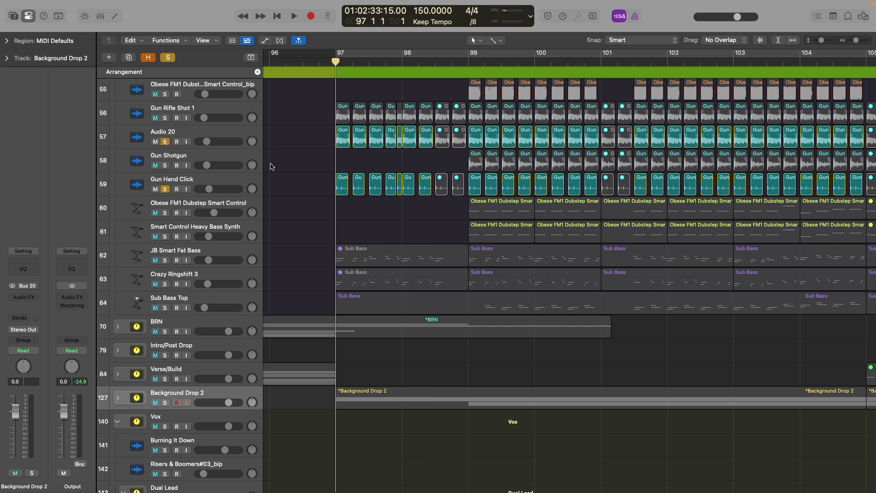
pyautogui.press('space')
pyautogui.press('space')
pyautogui.click(210, 133)
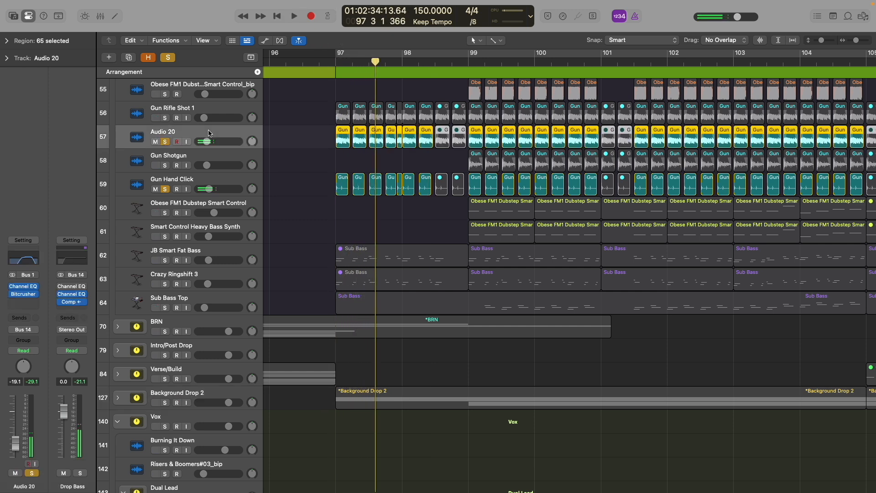
pyautogui.click(7, 42)
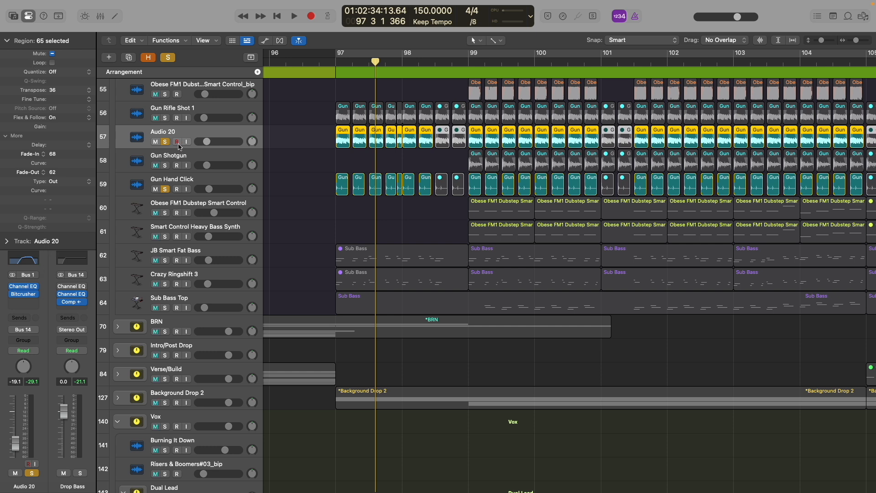
# - Solo Gun Rifle Shot 1 without Audio 20 and play from bar 97, stopping in bar 98
pyautogui.click(165, 118)
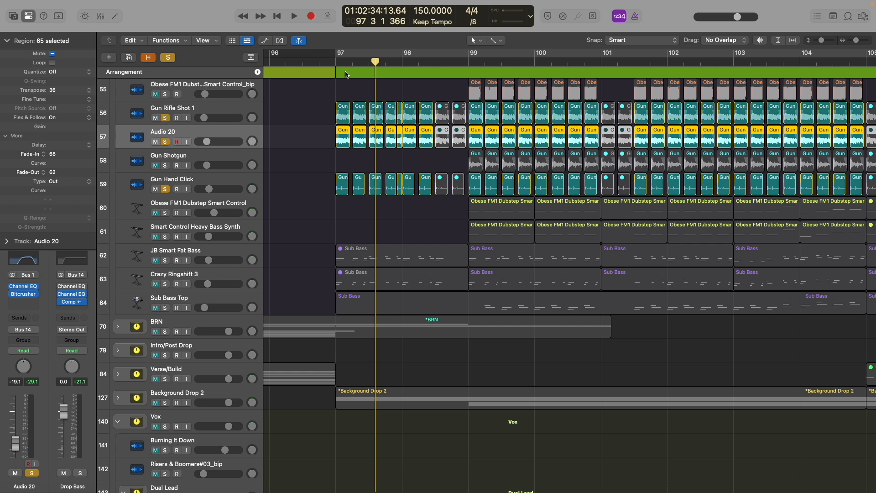
pyautogui.click(165, 142)
pyautogui.press('space')
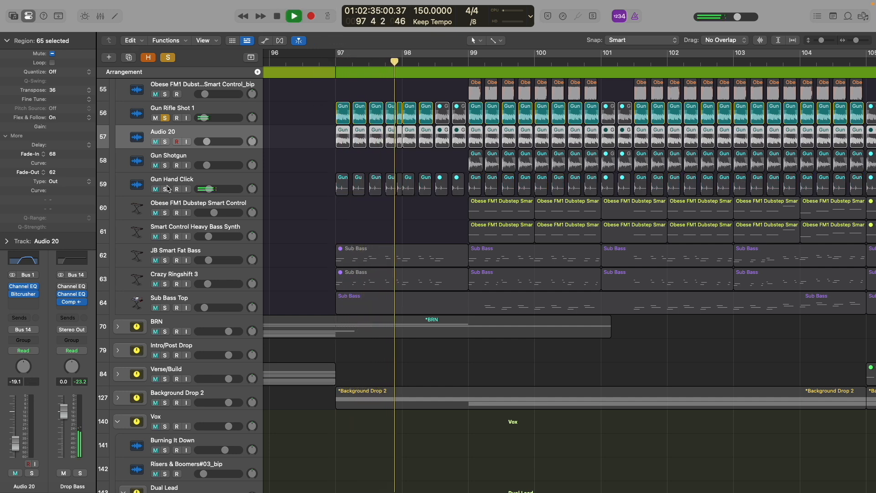
pyautogui.press('space')
# - Solo Audio 20 and Gun Hand Click together with Gun Rifle Shot 1 and play all three from bar 97, stopping in bar 98
pyautogui.click(165, 142)
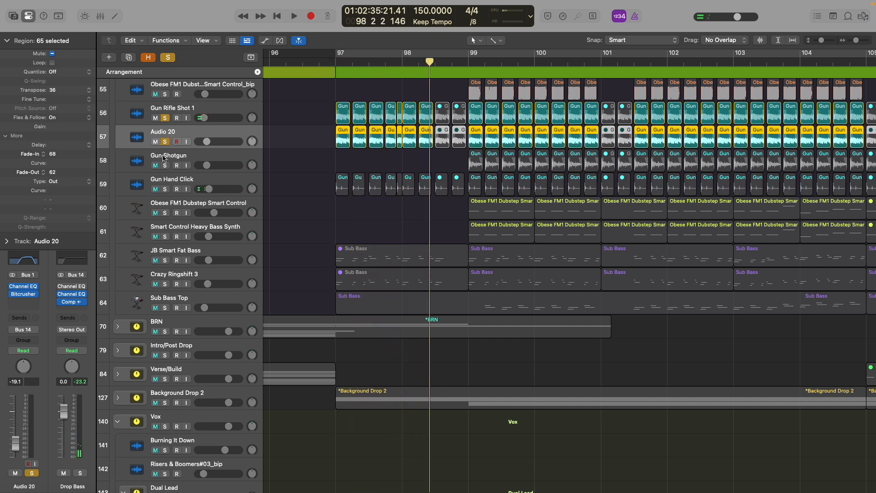
pyautogui.click(165, 188)
pyautogui.press('space')
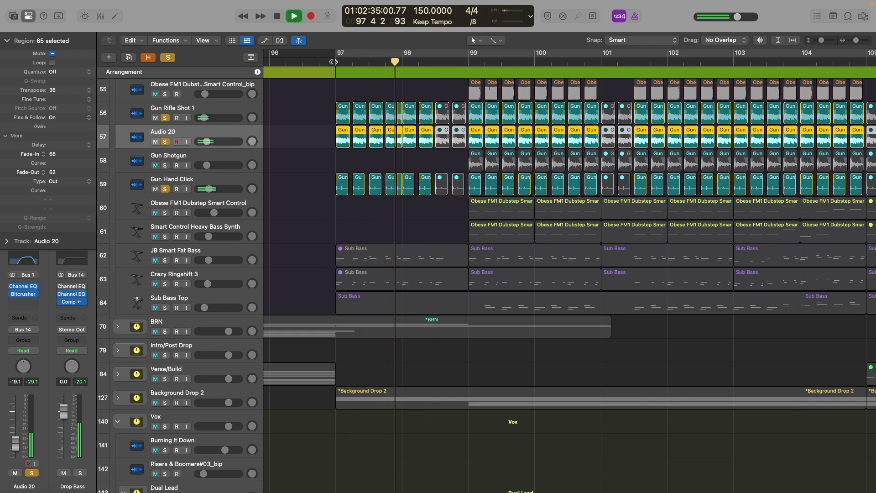
pyautogui.press('space')
# - Clear all track solos and fit the full track list in view
pyautogui.scroll(-4, 351, 129)
pyautogui.press('super+Up')
pyautogui.press('super+Up')
pyautogui.press('super+Up')
pyautogui.press('super+Right')
pyautogui.press('super+Right')
pyautogui.press('super+Right')
pyautogui.click(169, 57)
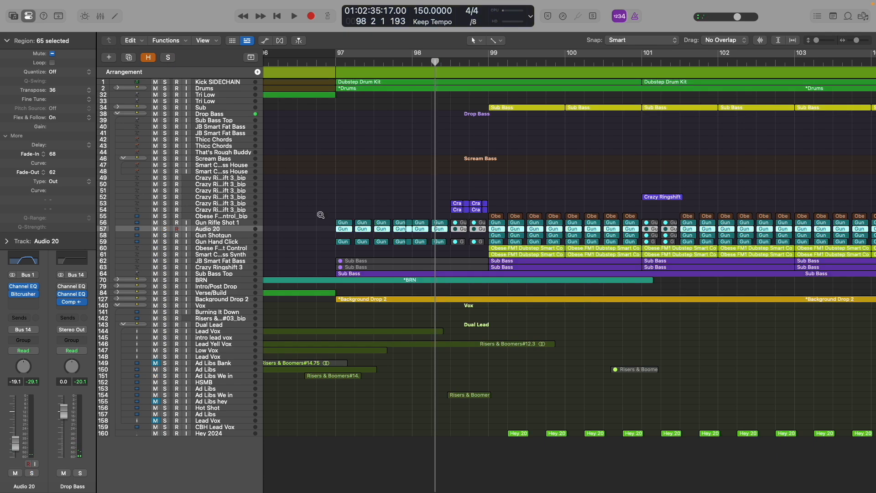
# - Select the Sub Bass region that starts at bar 97 on the Sub Bass Top track
pyautogui.press('super+Down')
pyautogui.press('super+Down')
pyautogui.press('super+Down')
pyautogui.press('super+Down')
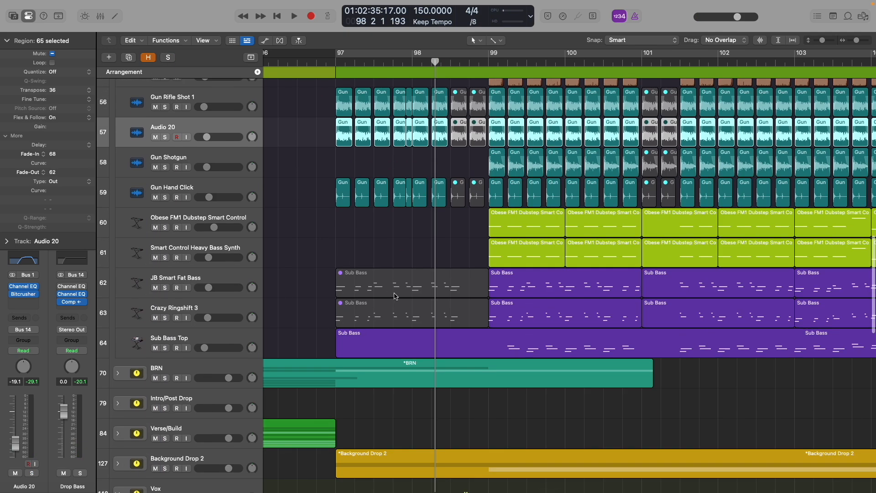
pyautogui.click(361, 347)
pyautogui.press('super+Left')
pyautogui.scroll(-6, 366, 391)
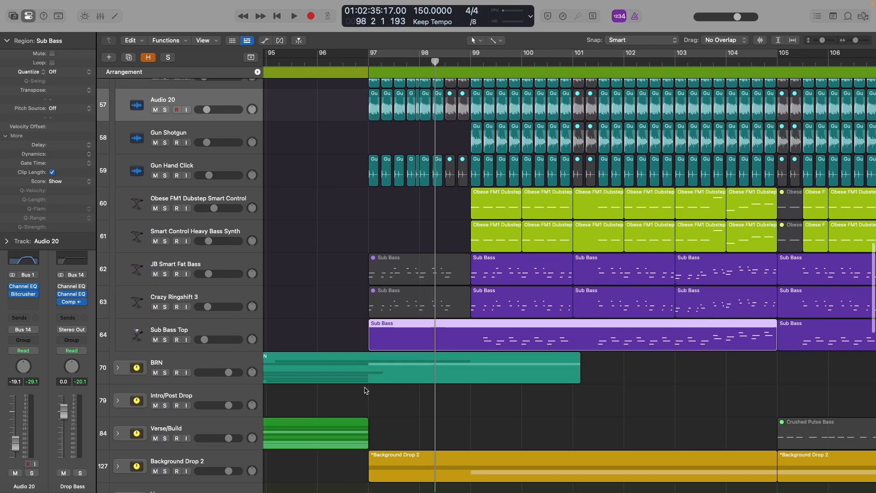
# - Play Drop 2 with all tracks from bar 98, stopping at bar 99
pyautogui.scroll(15, 365, 390)
pyautogui.press('super+Left')
pyautogui.press('super+Up')
pyautogui.press('super+Right')
pyautogui.press('super+Right')
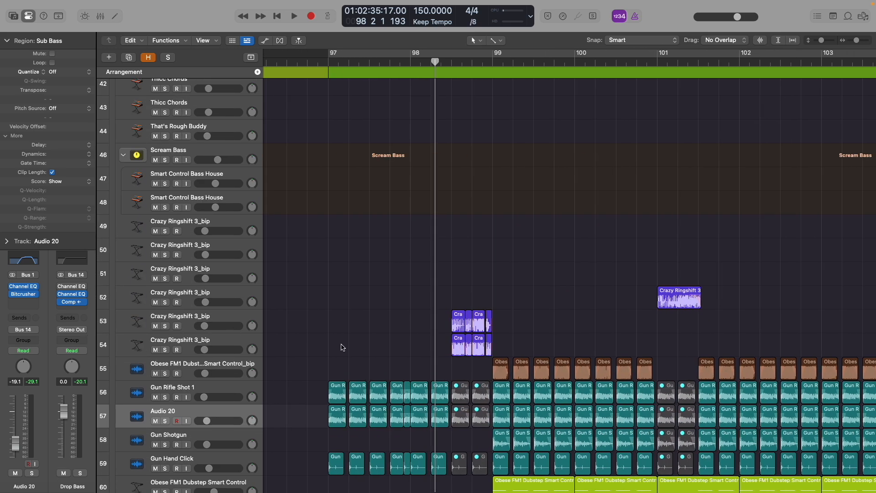
pyautogui.scroll(-10, 342, 347)
pyautogui.press('space')
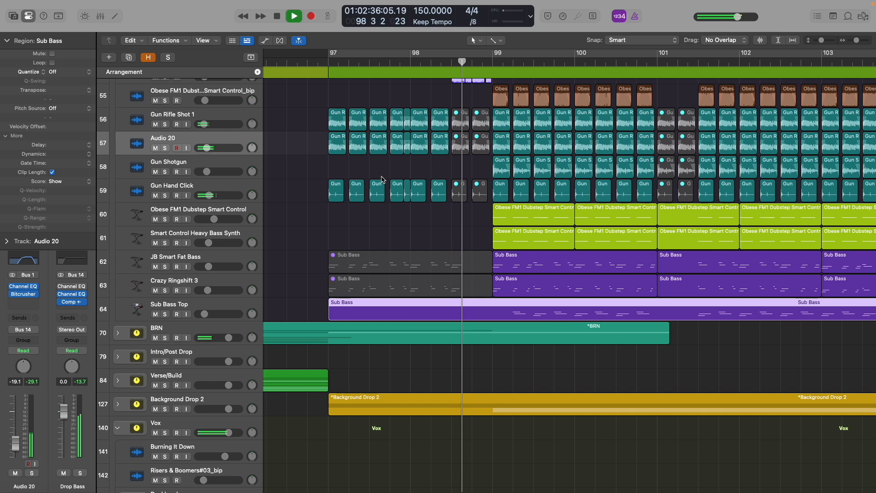
pyautogui.press('space')
# - Solo the two Crazy Ringshift 3_bip tracks 53 and 54 and play their fill in the second half of bar 98
pyautogui.scroll(4, 381, 179)
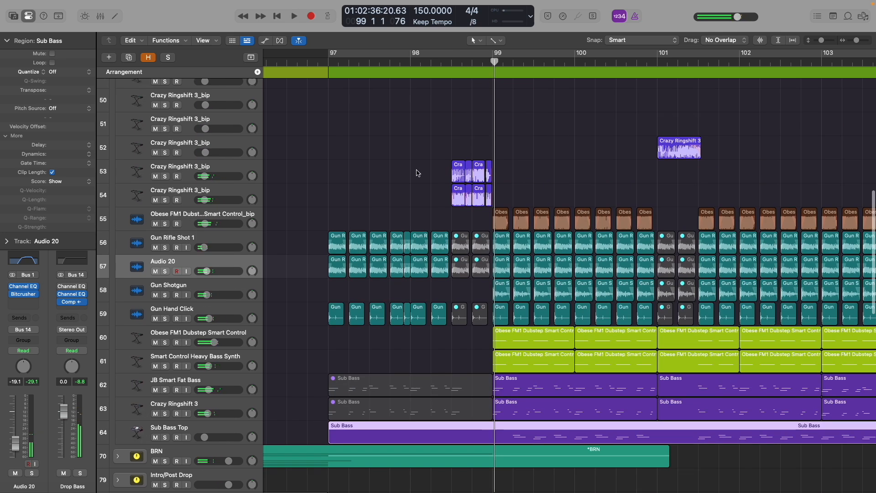
pyautogui.click(164, 177)
pyautogui.click(164, 199)
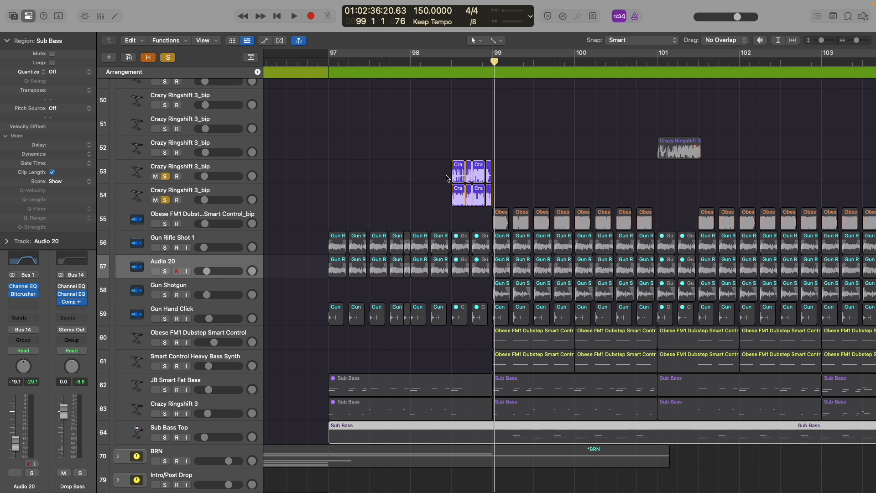
pyautogui.click(453, 59)
pyautogui.press('space')
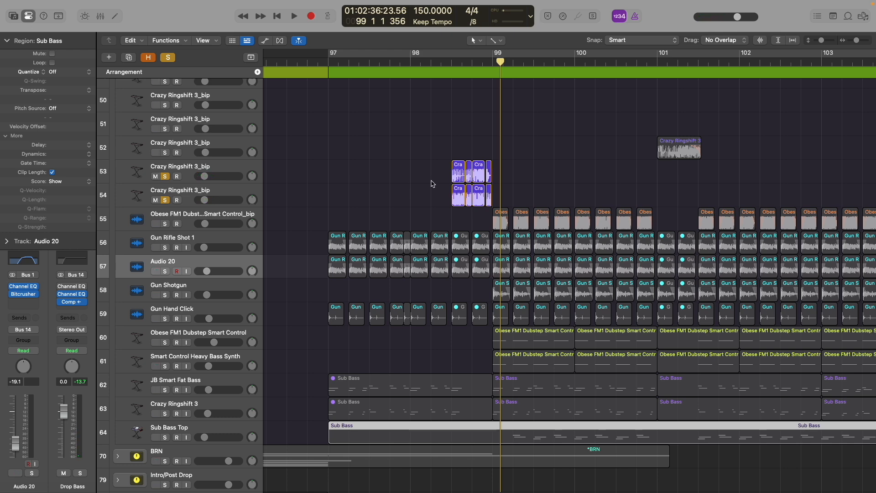
# - Clear the solos and play Drop 2 with all tracks from just before bar 97, stopping in bar 99 with the bass tracks enlarged
pyautogui.scroll(-5, 433, 184)
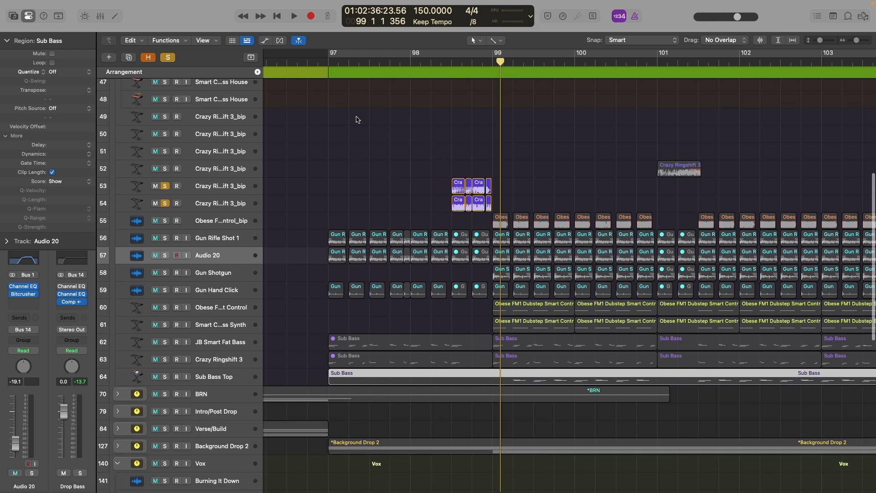
pyautogui.click(323, 64)
pyautogui.click(168, 57)
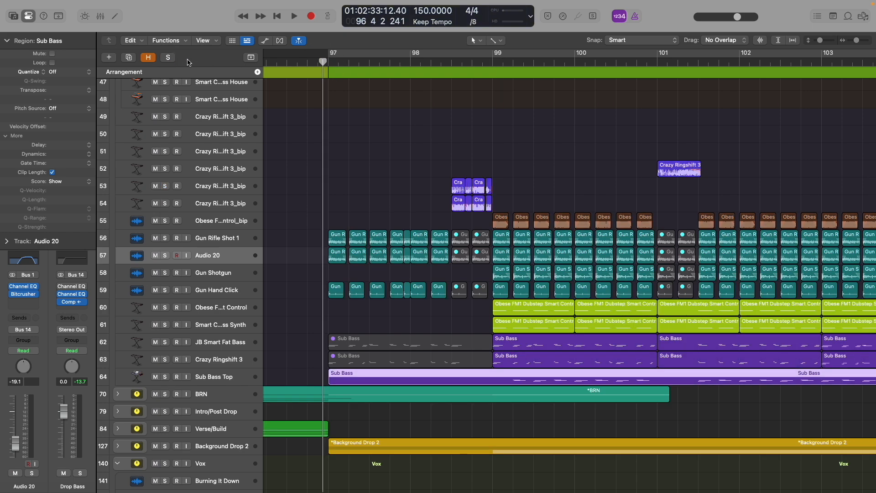
pyautogui.scroll(-10, 321, 174)
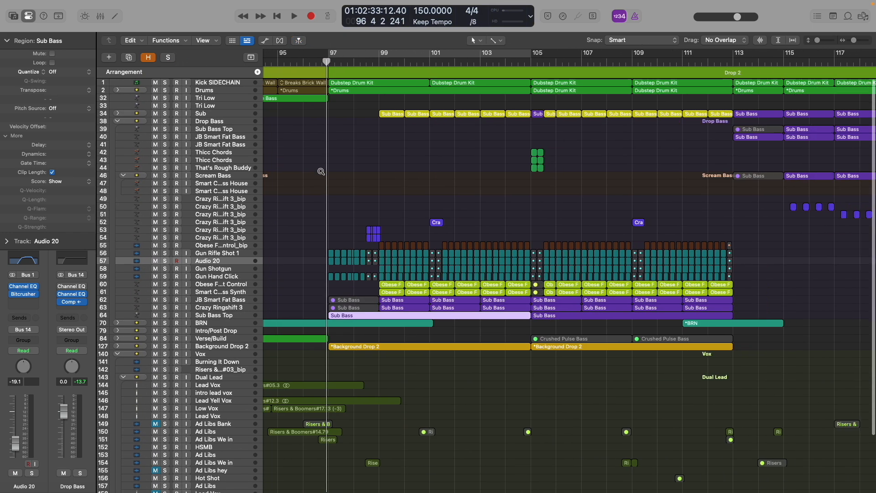
pyautogui.scroll(4, 321, 174)
pyautogui.press('space')
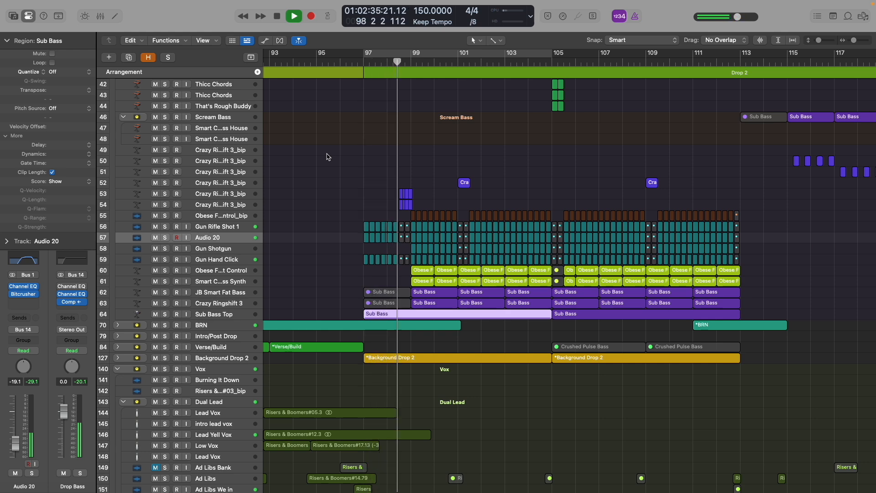
pyautogui.press('space')
pyautogui.scroll(10, 435, 216)
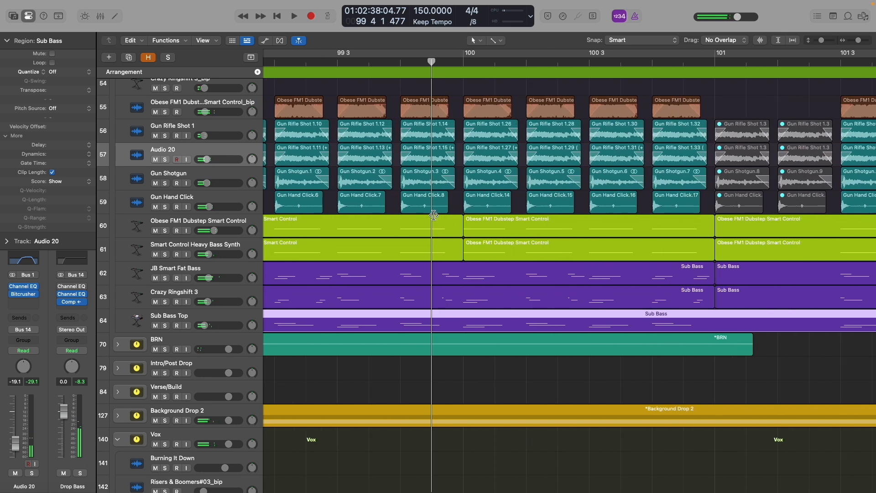
# - Solo the Obese FM1 Dubstep Smart Control_bip audio track 55 and play its stabs from bar 99, stopping in bar 100
pyautogui.scroll(5, 434, 214)
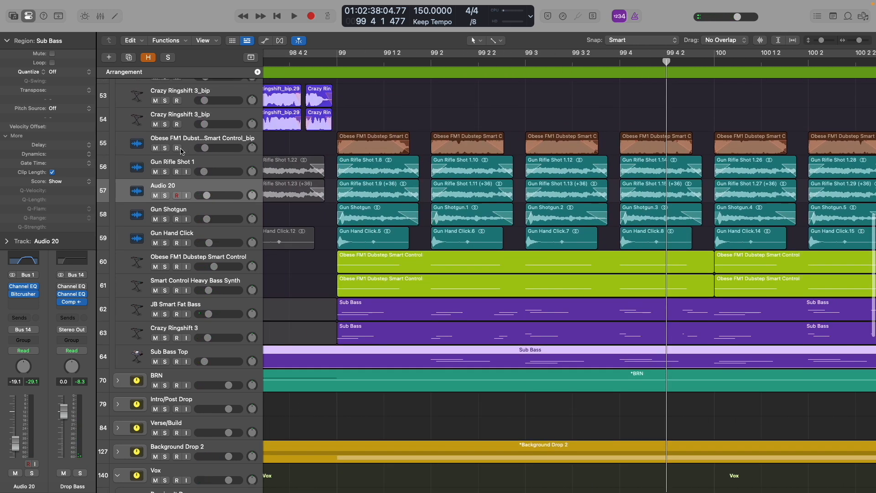
pyautogui.click(165, 148)
pyautogui.scroll(-5, 297, 145)
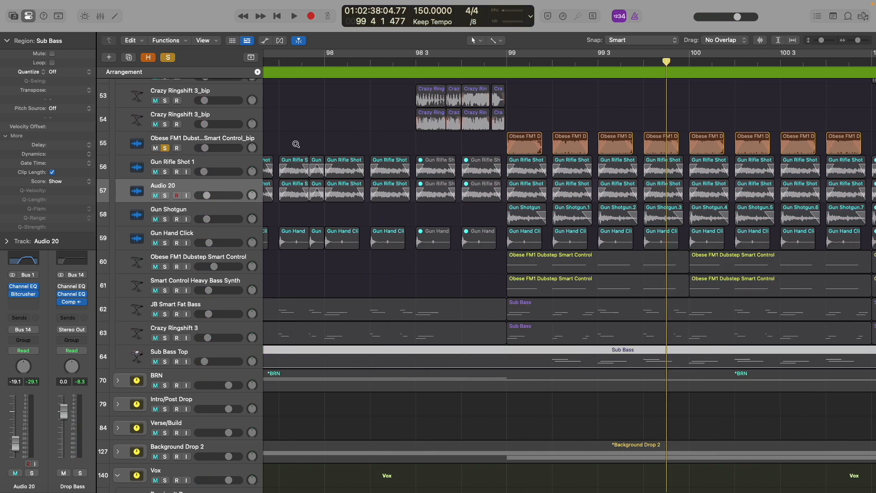
pyautogui.hscroll(3, 555, 155)
pyautogui.scroll(-2, 554, 155)
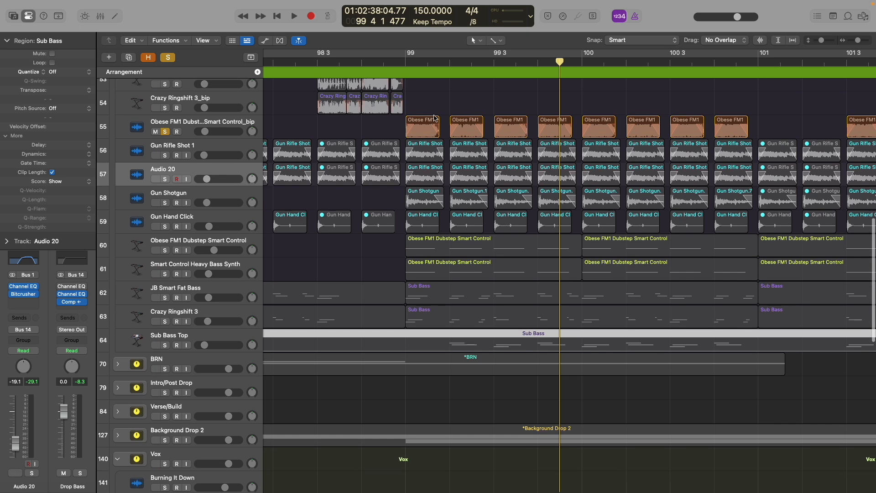
pyautogui.click(411, 69)
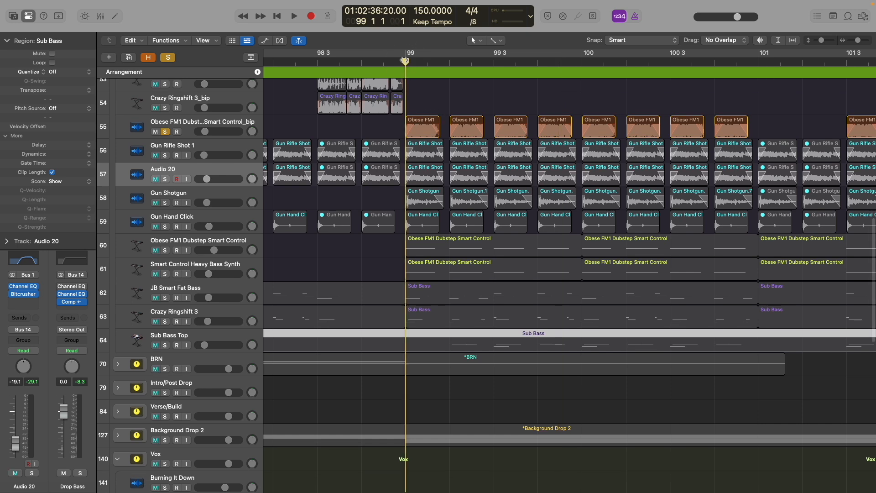
pyautogui.click(424, 128)
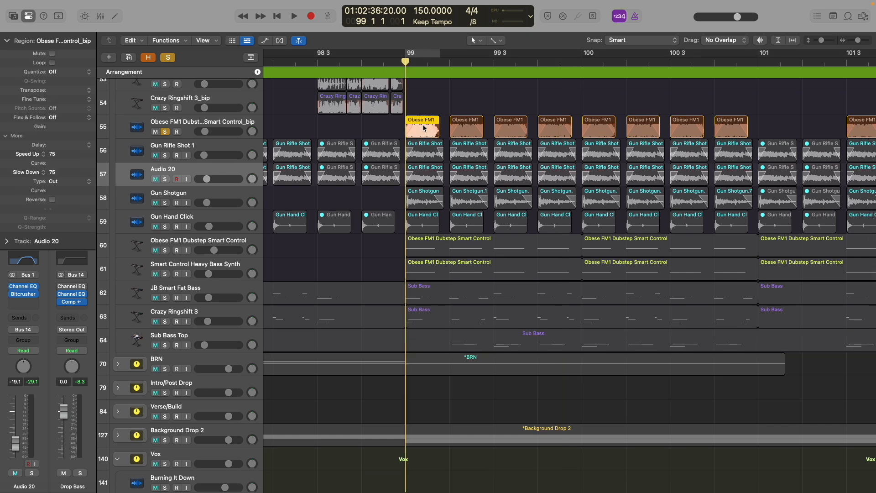
pyautogui.press('space')
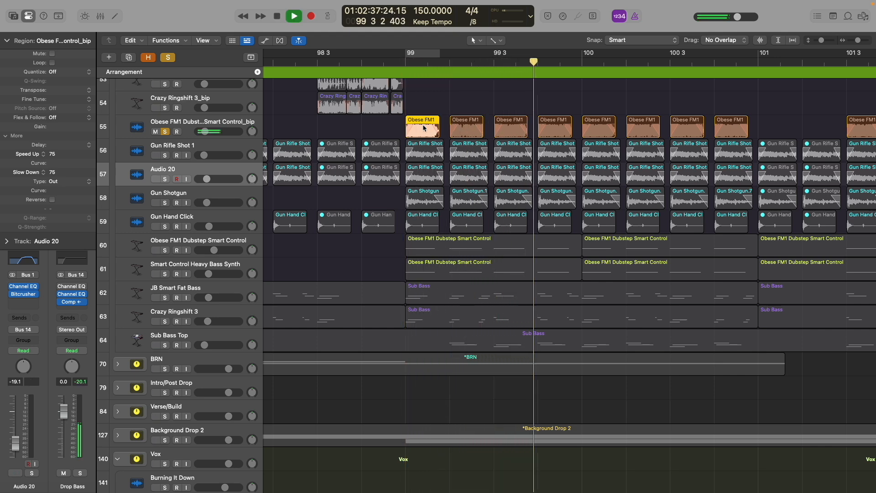
pyautogui.press('space')
pyautogui.press('super+Left')
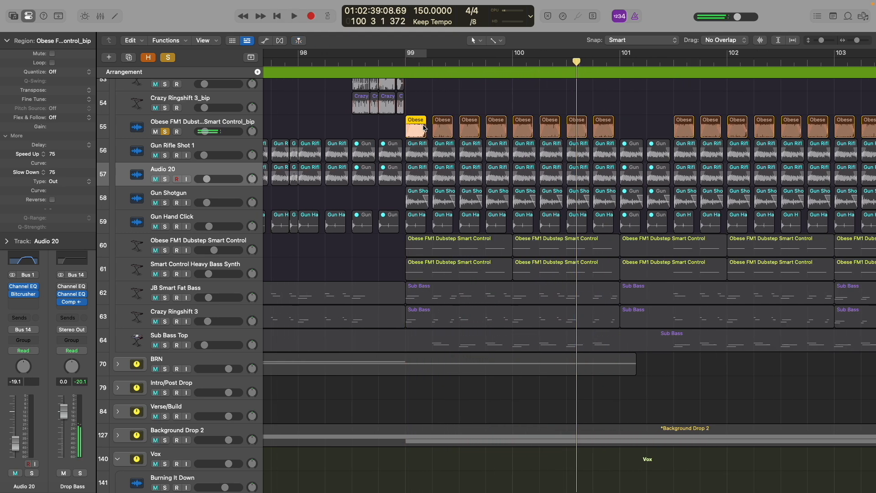
# - Solo the Gun Shotgun and Gun Hand Click tracks alongside track 55, leaving Gun Rifle Shot 1 and Audio 20 unsoloed
pyautogui.scroll(5, 425, 125)
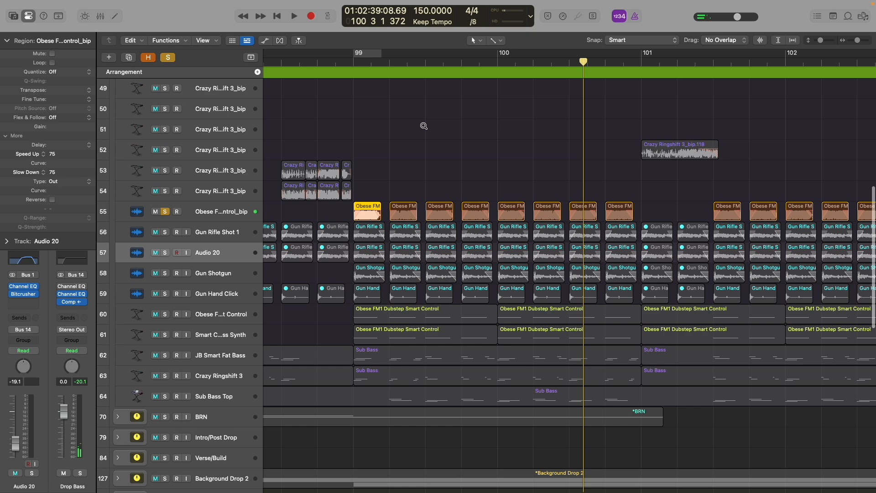
pyautogui.scroll(-3, 425, 125)
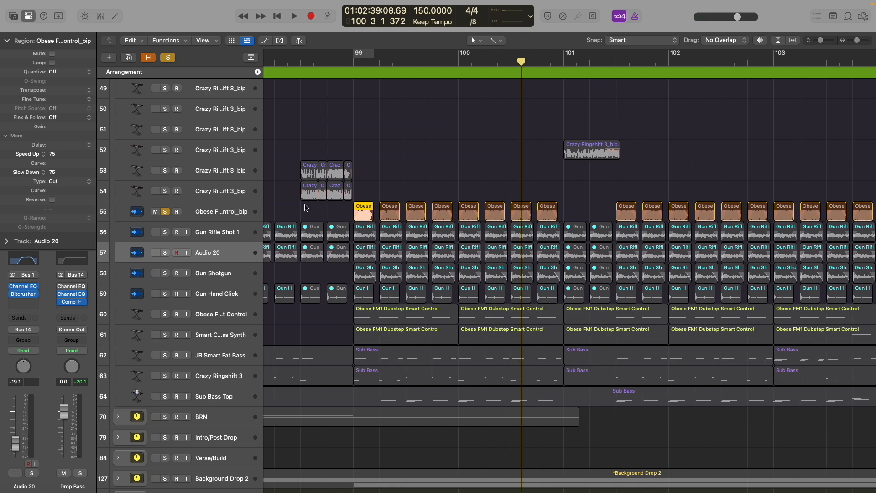
pyautogui.click(164, 233)
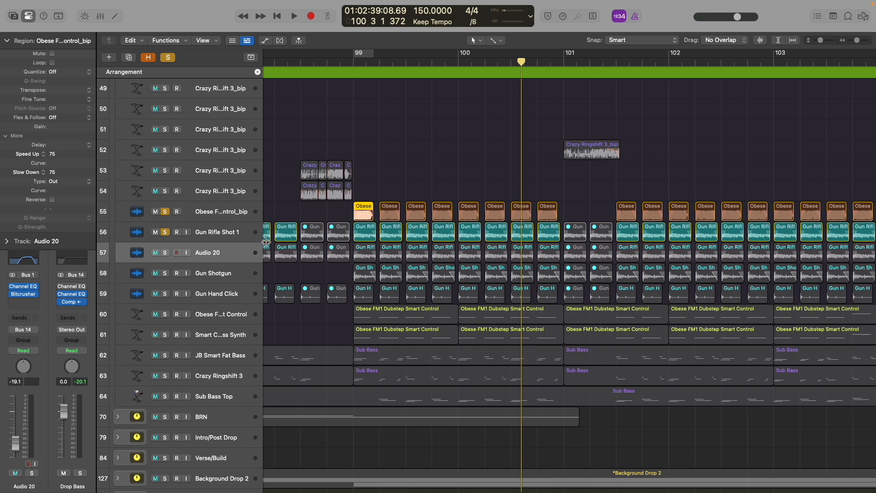
pyautogui.click(165, 252)
pyautogui.click(165, 274)
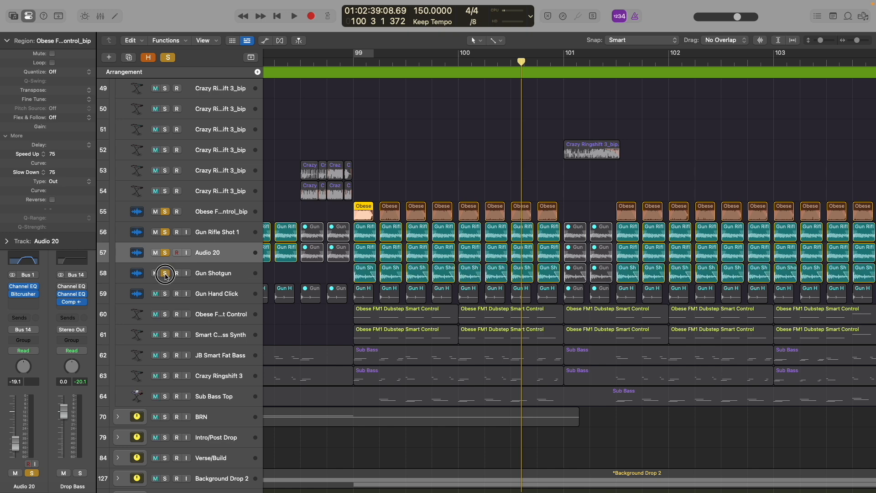
pyautogui.click(165, 294)
pyautogui.click(166, 253)
pyautogui.click(165, 232)
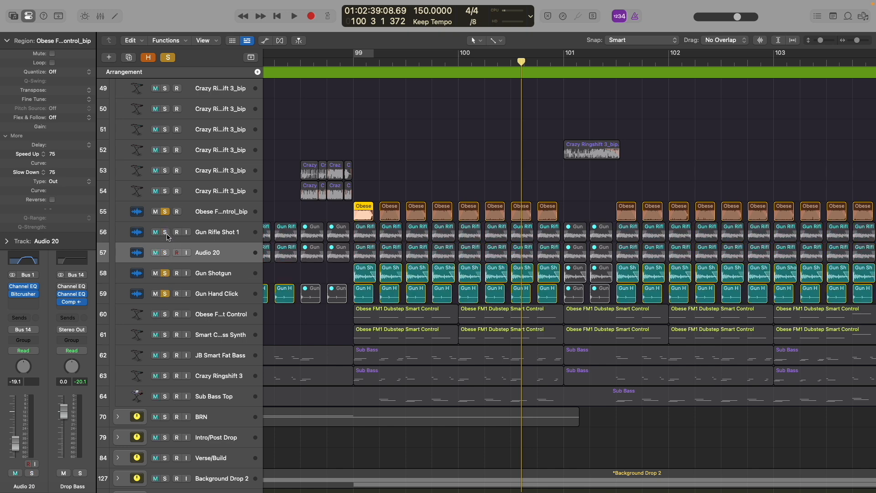
# - Play the three soloed tracks from bar 99, reduce the solo to Gun Shotgun during playback, and stop in bar 100
pyautogui.click(354, 62)
pyautogui.press('space')
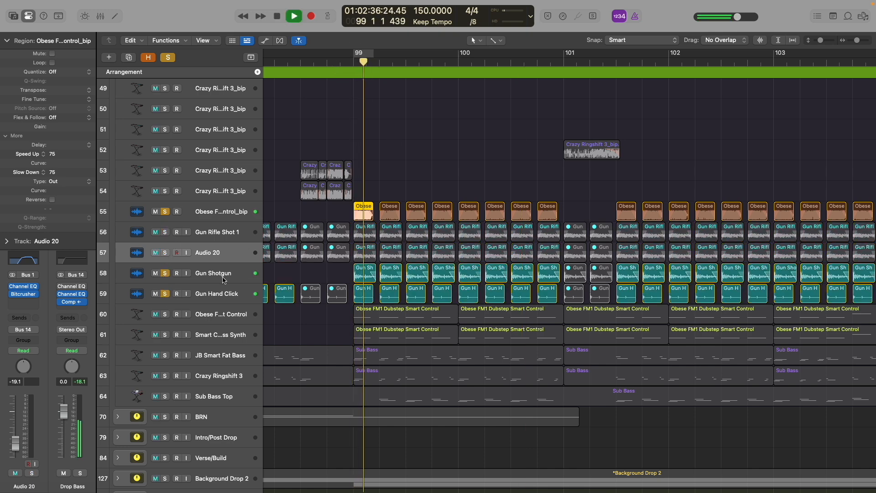
pyautogui.click(165, 293)
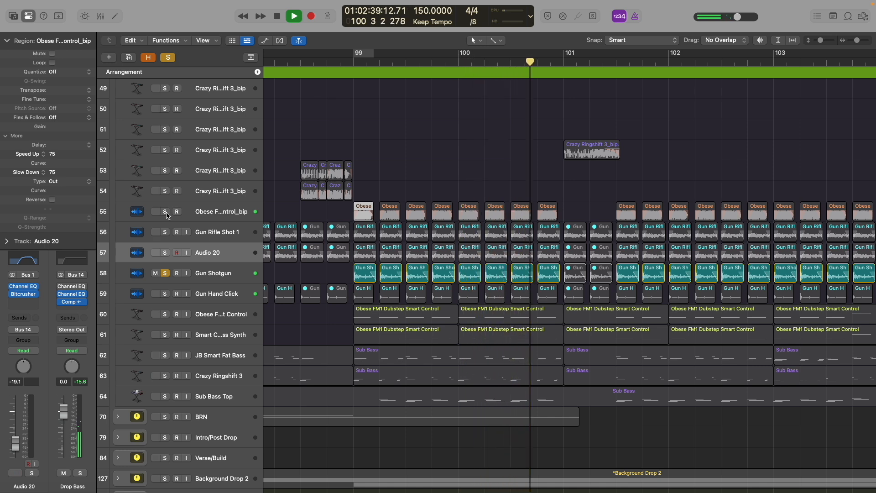
pyautogui.press('space')
# - Solo track 55 together with all four gun tracks, 56 to 59, and play them from bar 99
pyautogui.click(167, 233)
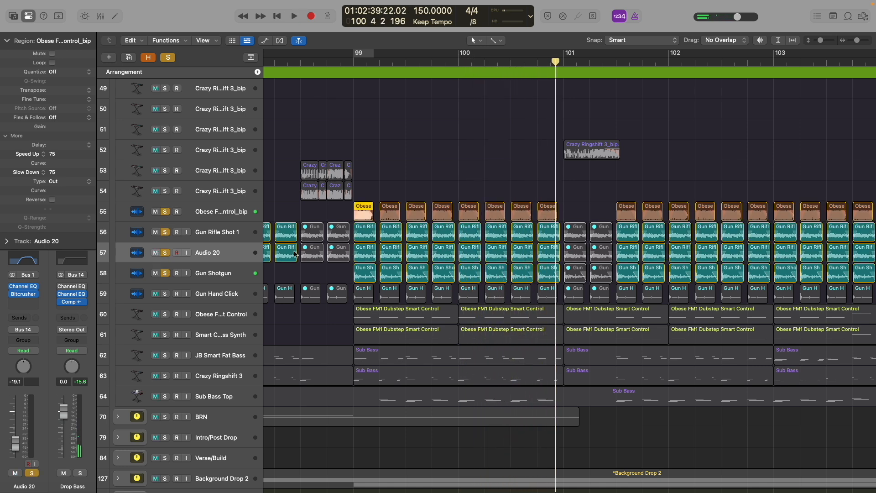
pyautogui.click(165, 295)
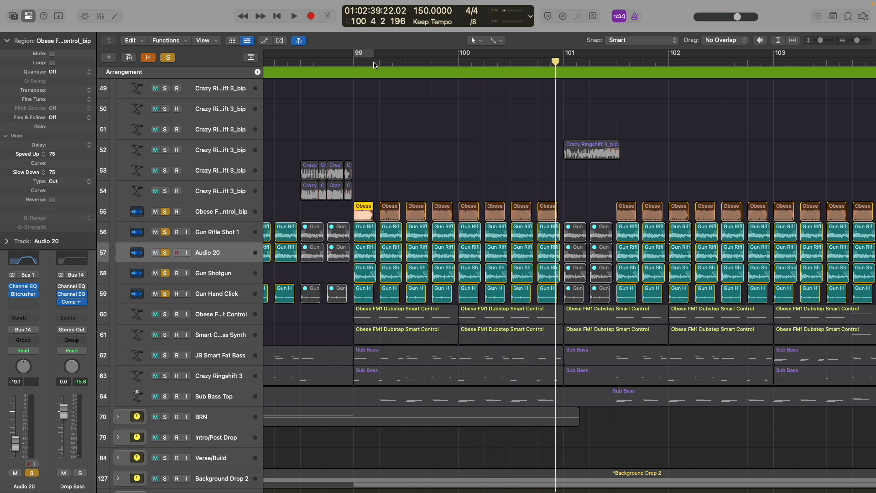
pyautogui.doubleClick(351, 64)
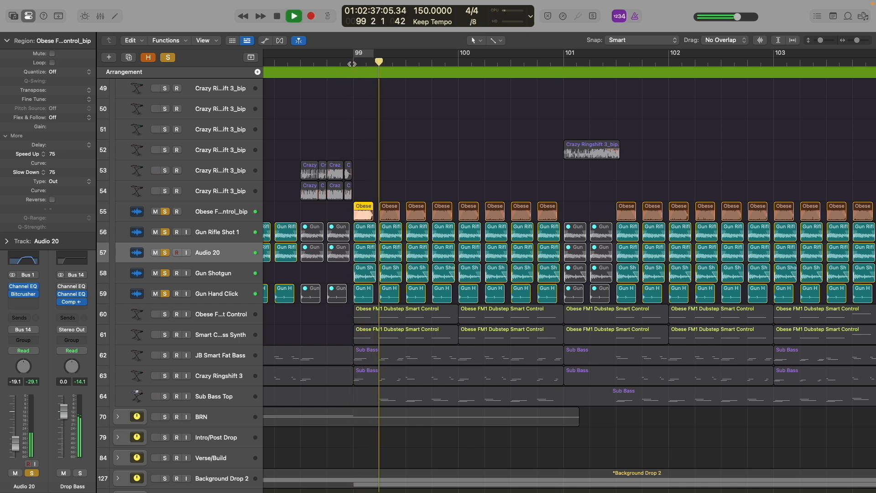
# - Add Obese FM1 Dubstep Smart Control track 60 to the solos, play from bar 99, and unsolo tracks 55 to 59 during playback
pyautogui.click(165, 314)
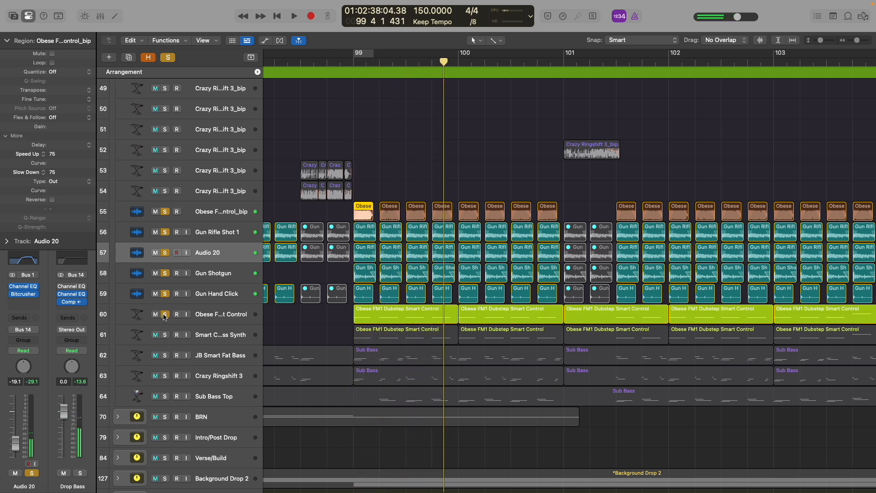
pyautogui.doubleClick(354, 64)
pyautogui.moveTo(166, 294); pyautogui.dragTo(165, 211)
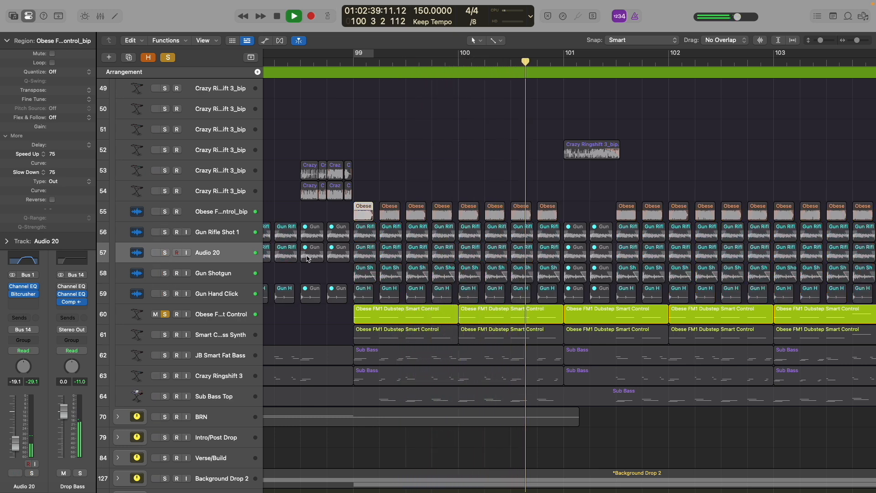
# - Stop playback, show the automation of Obese FM1 Dubstep Smart Control track 60, and view its Smart Controls knobs before closing them
pyautogui.scroll(5, 410, 285)
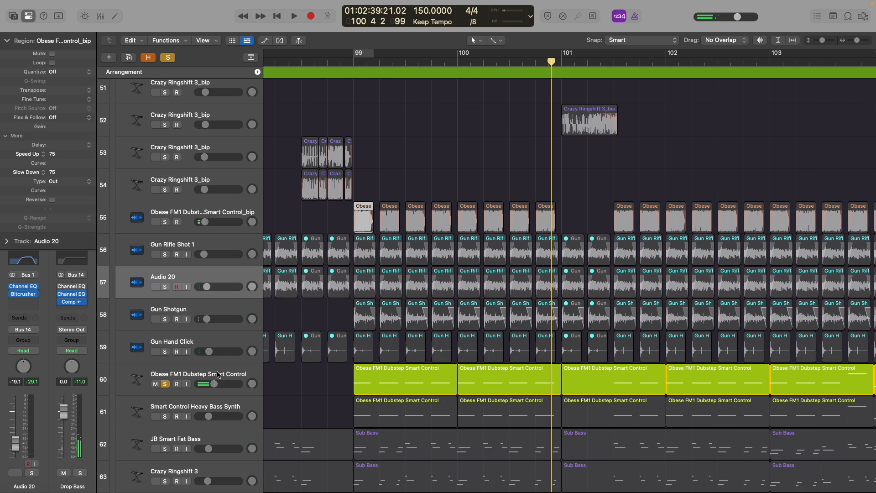
pyautogui.click(217, 374)
pyautogui.press('a')
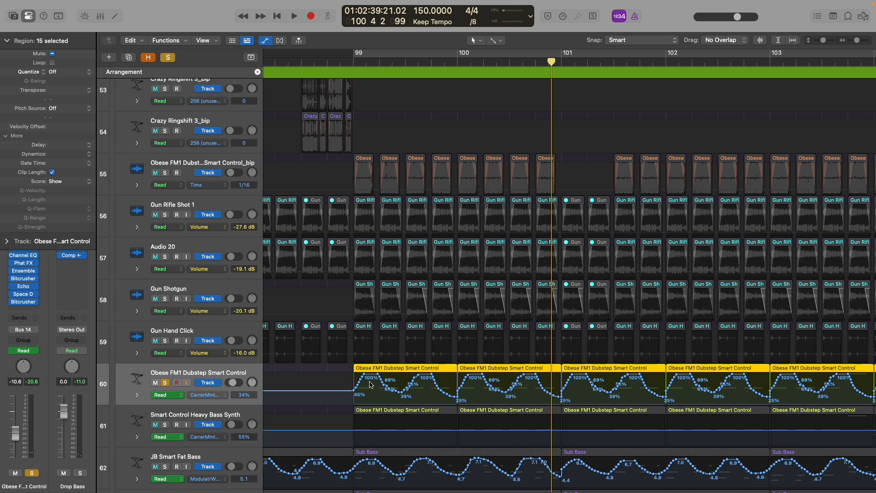
pyautogui.press('b')
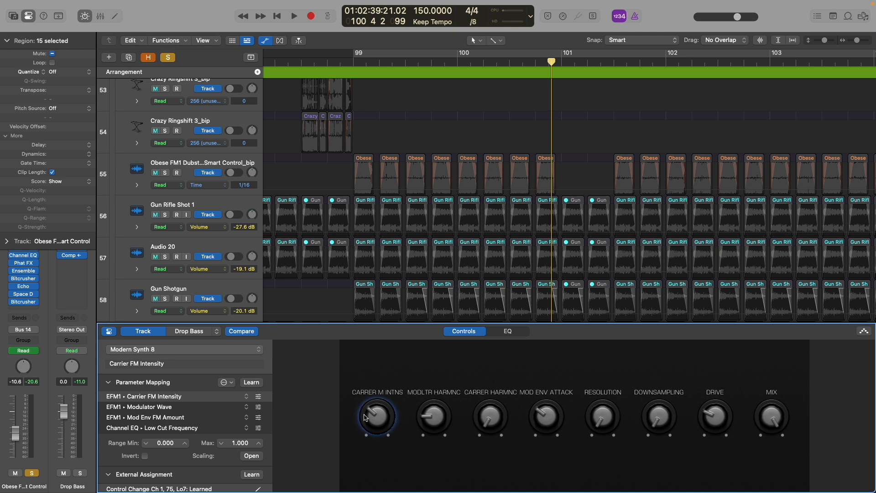
pyautogui.press('b')
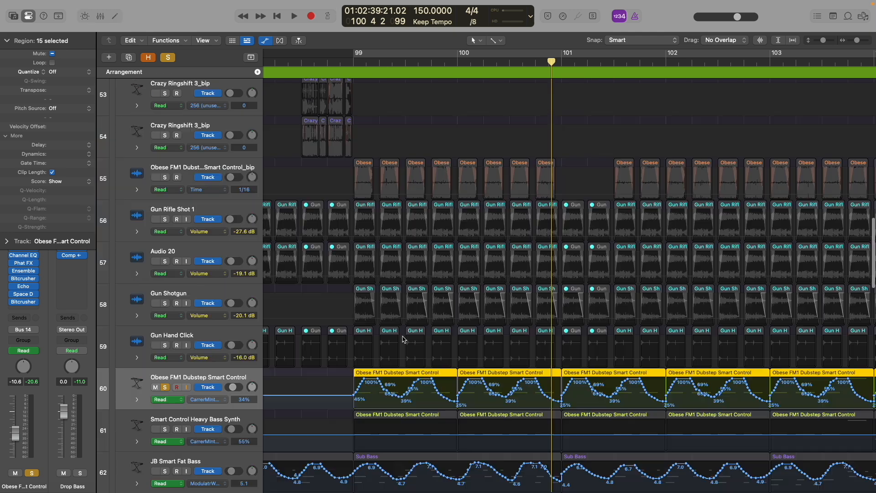
# - Examine the enlarged carrier intensity automation curve on track 60 from bar 99, and hide the automation
pyautogui.scroll(4, 419, 353)
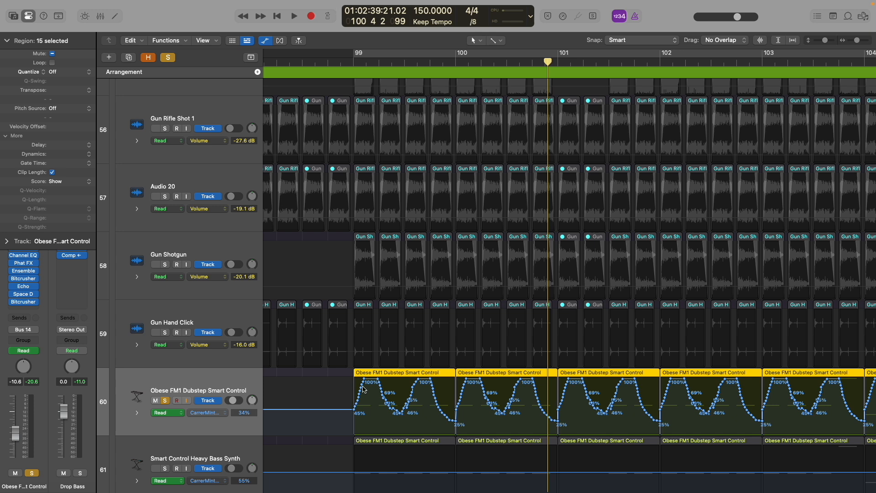
pyautogui.scroll(-1, 381, 360)
pyautogui.press('a')
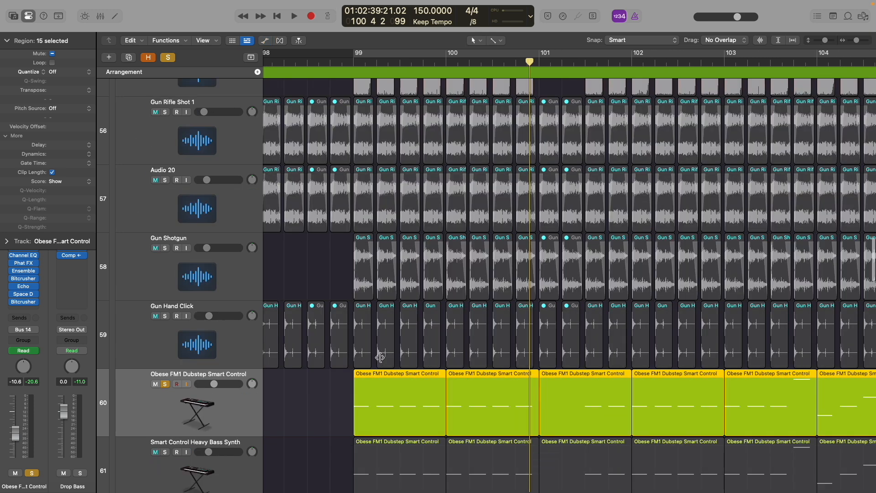
# - Solo Smart Control Heavy Bass Synth track 61 in place of Obese FM1 Dubstep Smart Control track 60
pyautogui.scroll(-5, 379, 356)
pyautogui.click(166, 340)
pyautogui.press('a')
pyautogui.press('a')
pyautogui.press('a')
pyautogui.press('a')
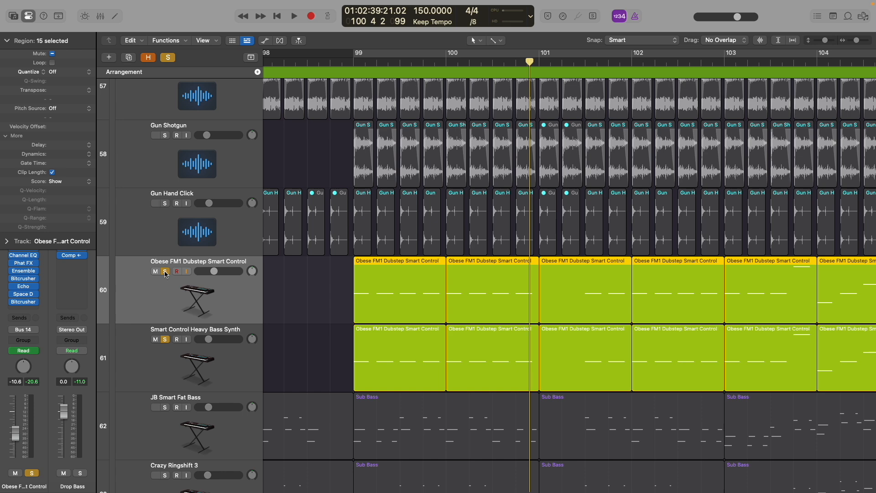
pyautogui.click(166, 272)
pyautogui.press('a')
pyautogui.press('a')
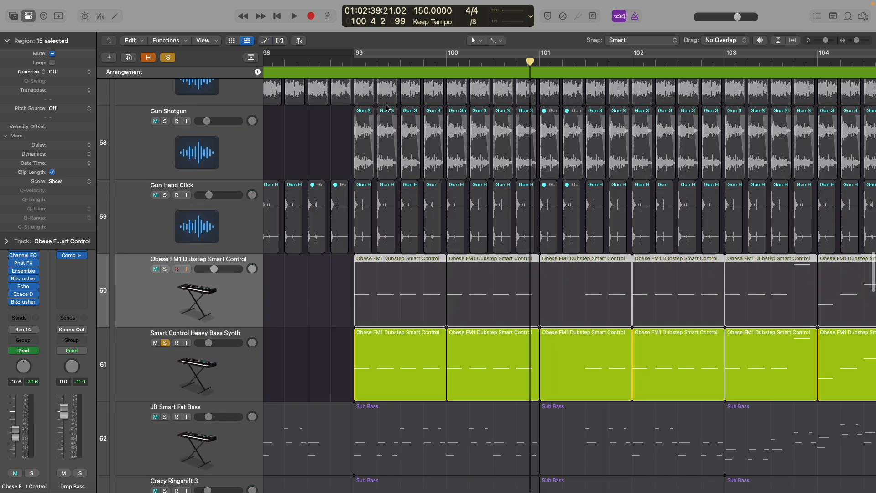
# - Play the soloed Smart Control Heavy Bass Synth from bar 99 to bar 101 and view its EFM1 instrument settings
pyautogui.click(357, 58)
pyautogui.press('space')
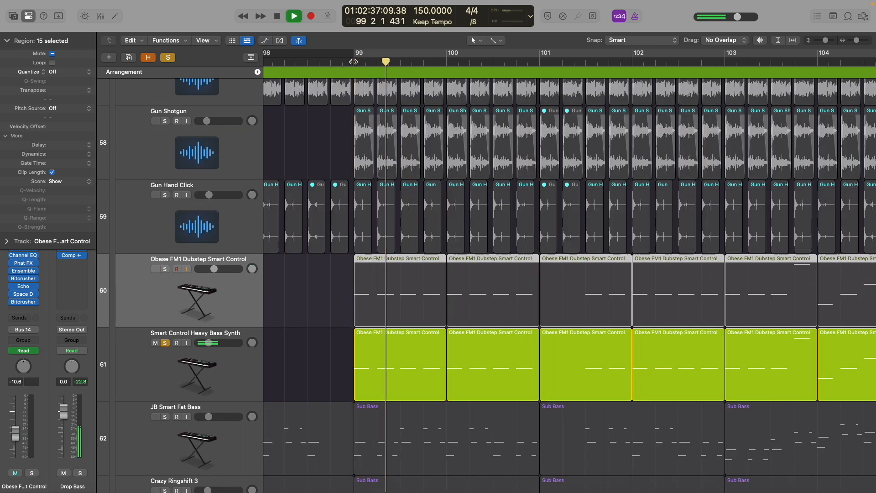
pyautogui.click(229, 383)
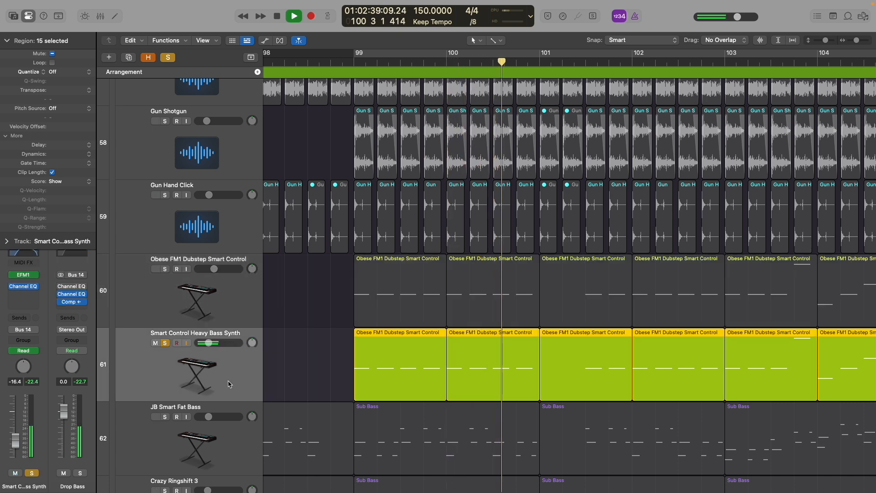
pyautogui.press('space')
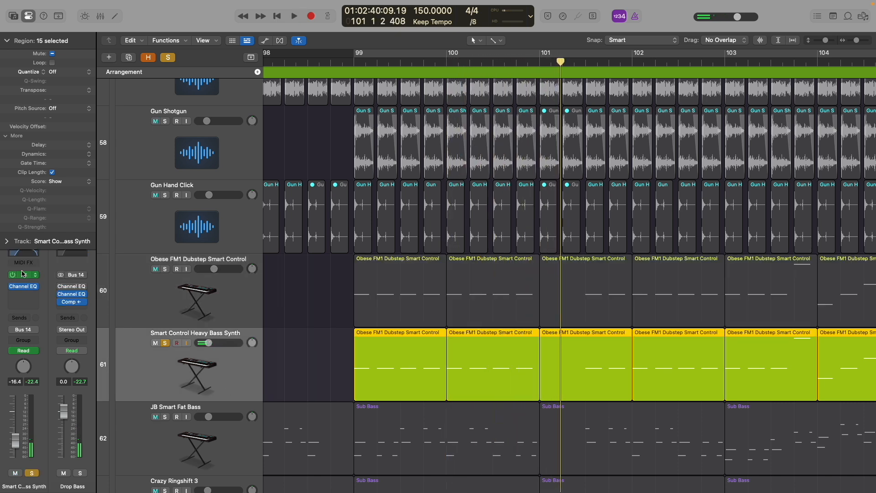
pyautogui.click(23, 274)
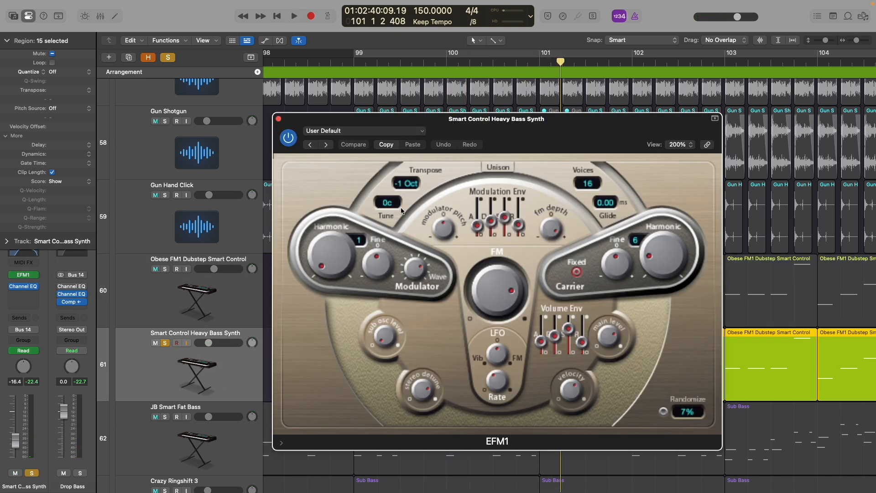
pyautogui.click(278, 119)
# - Solo JB Smart Fat Bass track 62 instead of the Heavy Bass Synth and play it from bar 99
pyautogui.scroll(-4, 287, 303)
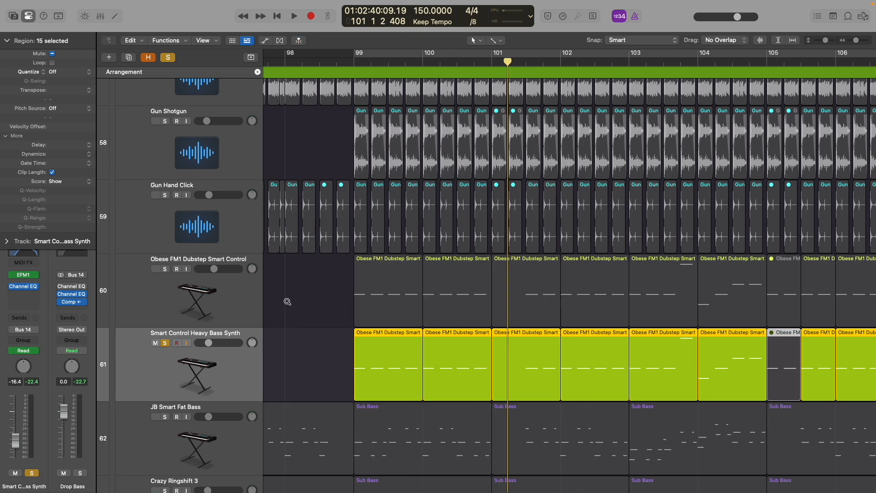
pyautogui.click(165, 354)
pyautogui.scroll(-2, 166, 360)
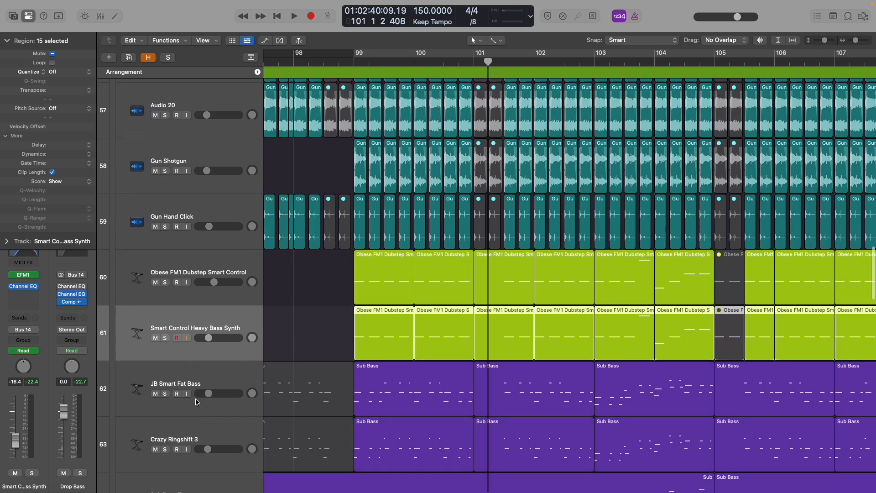
pyautogui.click(165, 377)
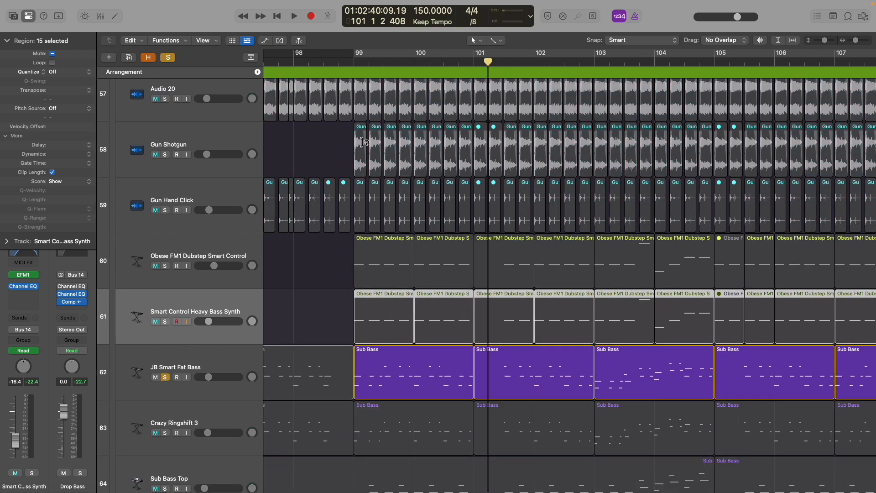
pyautogui.click(352, 61)
pyautogui.press('space')
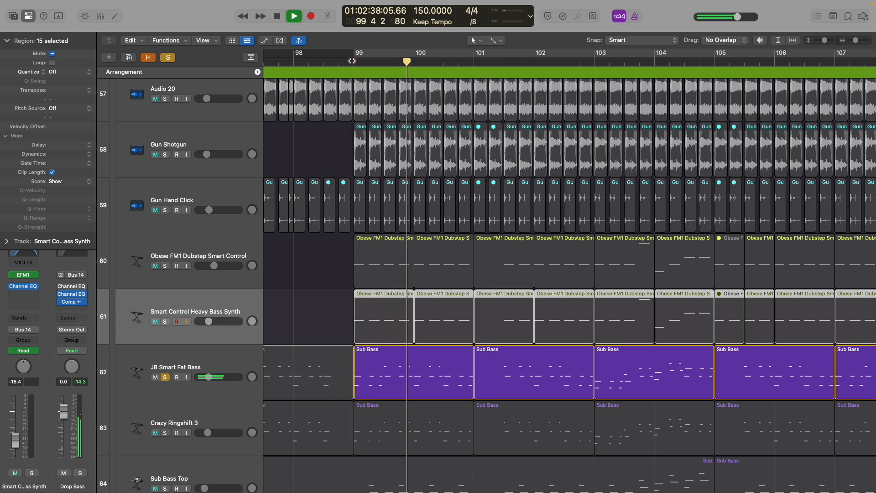
# - Stop playback, select the JB Smart Fat Bass track and collapse the region details to reveal its full effect chain
pyautogui.press('space')
pyautogui.click(203, 367)
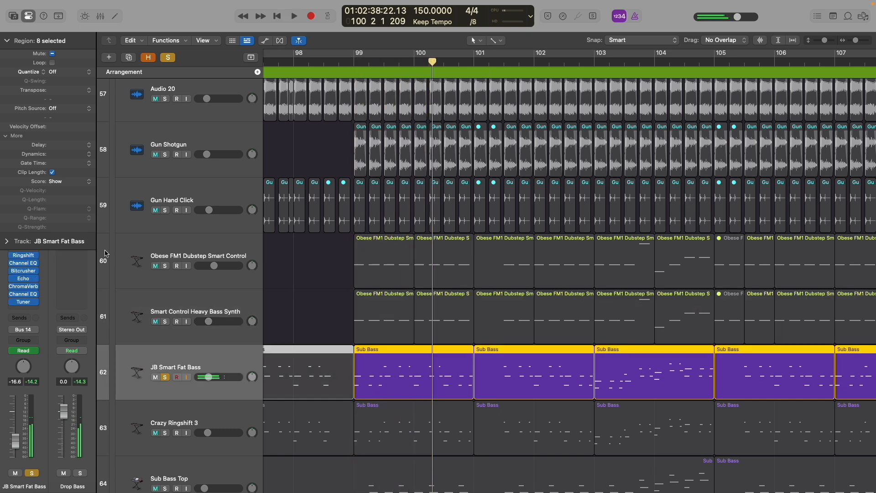
pyautogui.click(8, 41)
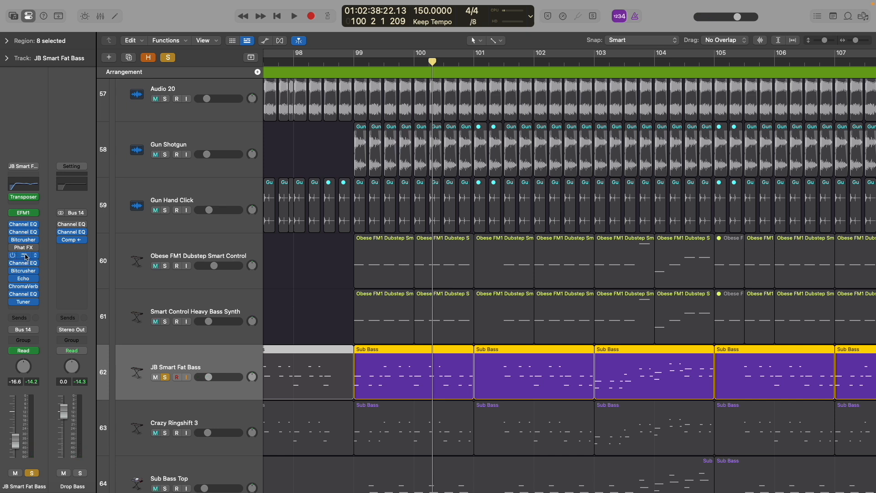
# - Play the soloed JB Smart Fat Bass from bar 99 to bar 104 and view its Ringshifter settings
pyautogui.click(353, 62)
pyautogui.press('space')
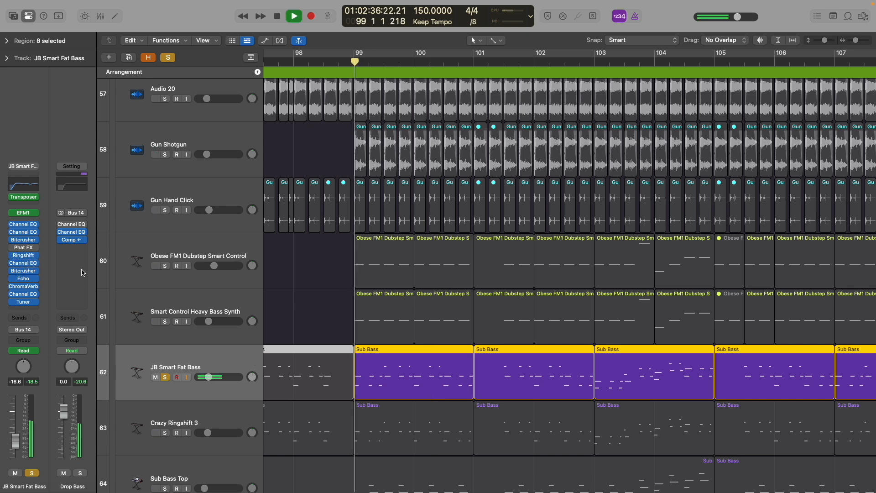
pyautogui.click(24, 257)
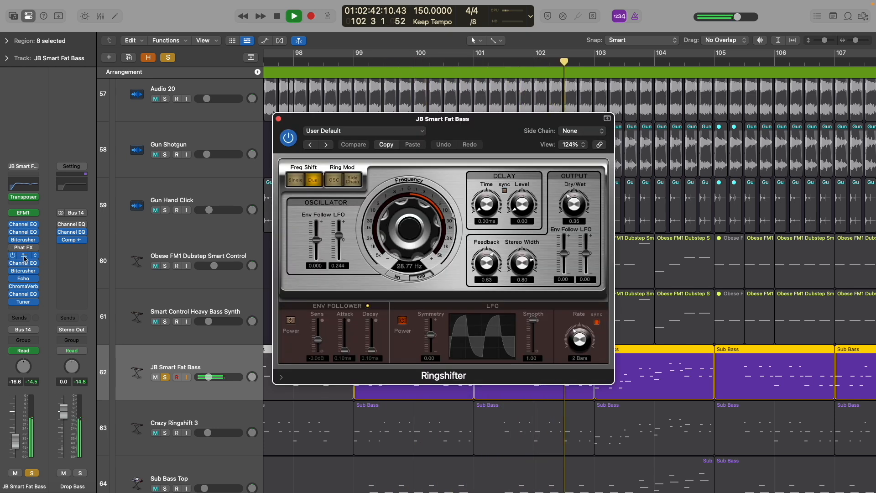
pyautogui.click(279, 119)
pyautogui.press('space')
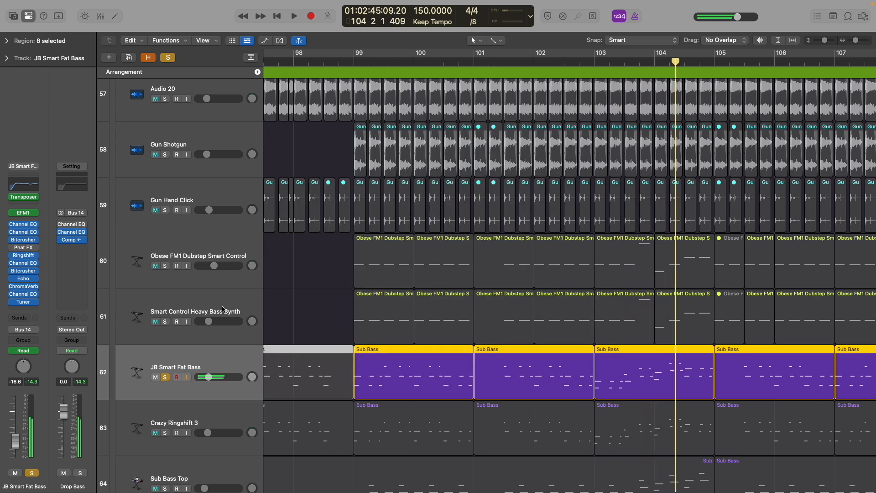
# - Solo Crazy Ringshift 3 track 63 in place of JB Smart Fat Bass and select it
pyautogui.click(166, 377)
pyautogui.scroll(-3, 171, 379)
pyautogui.click(165, 373)
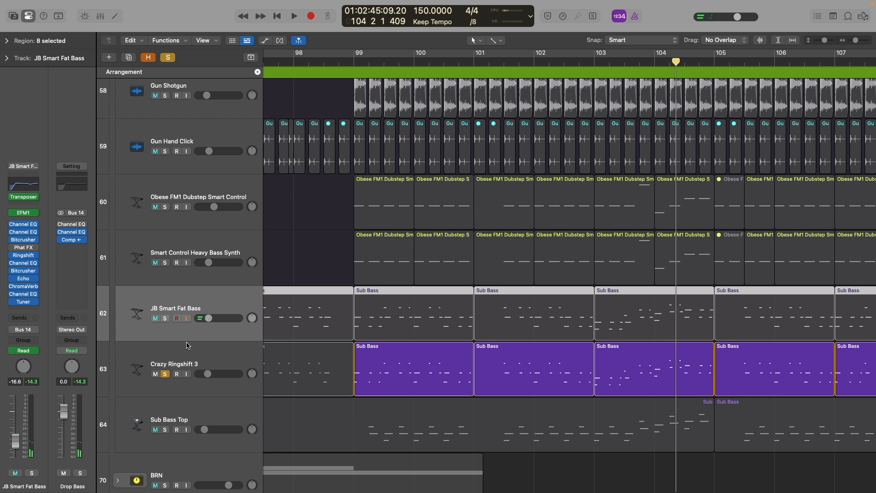
pyautogui.click(218, 355)
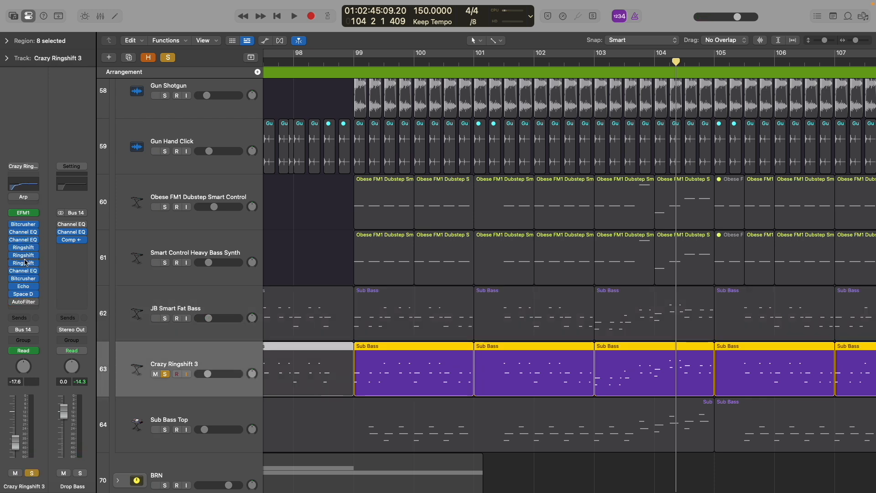
# - Examine the Crazy Ringshift 3 frequency automation and the Smart Controls parameter mapping, and hide both
pyautogui.press('a')
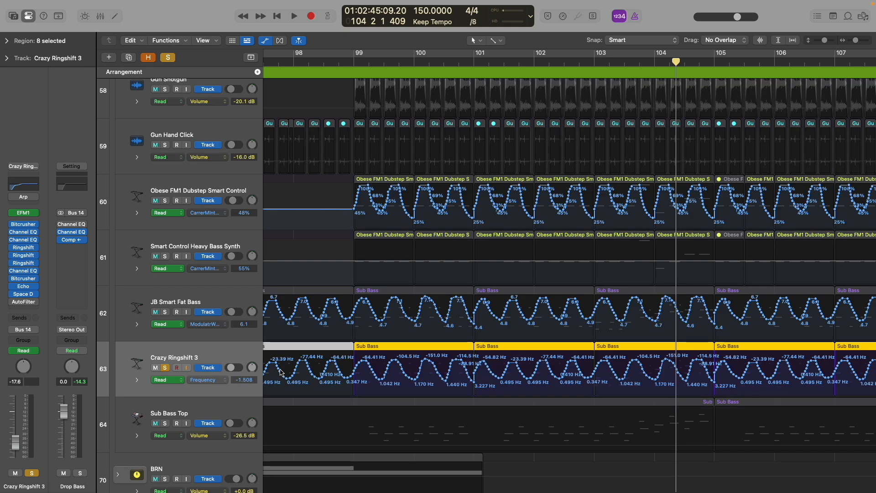
pyautogui.press('a')
pyautogui.press('a')
pyautogui.press('a')
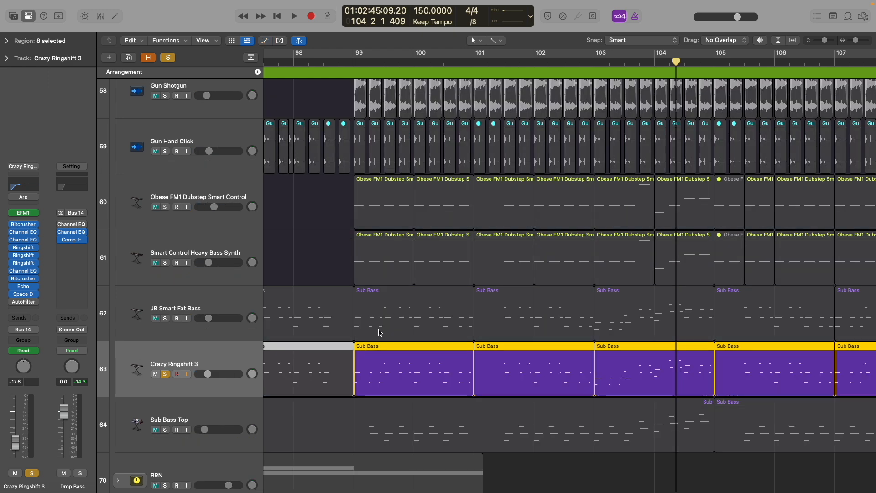
pyautogui.press('b')
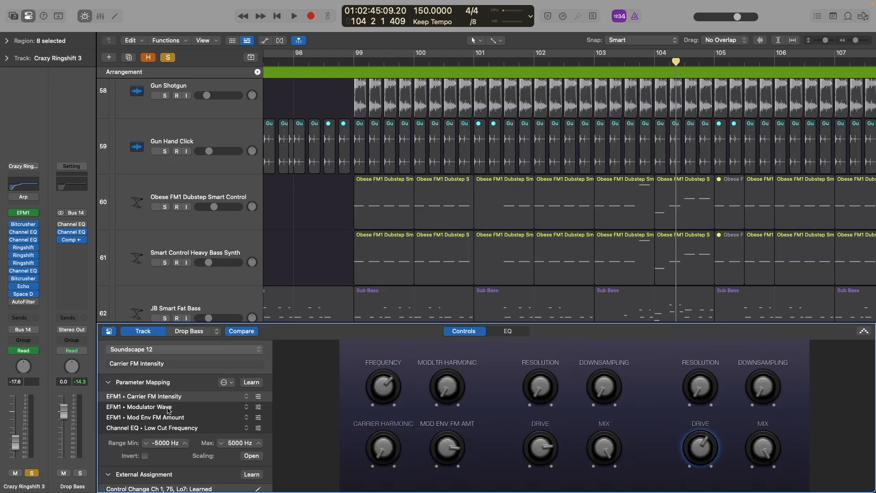
pyautogui.press('b')
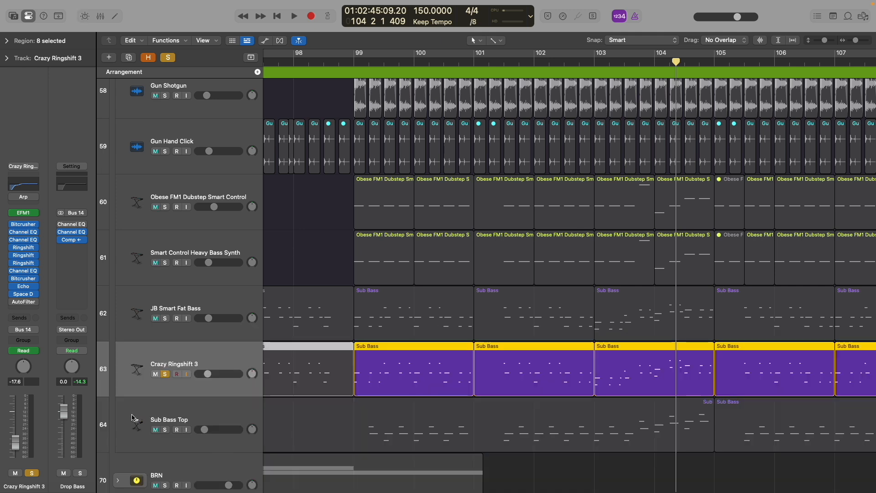
# - Play the soloed Crazy Ringshift 3 from bar 99 to bar 101
pyautogui.click(354, 63)
pyautogui.press('space')
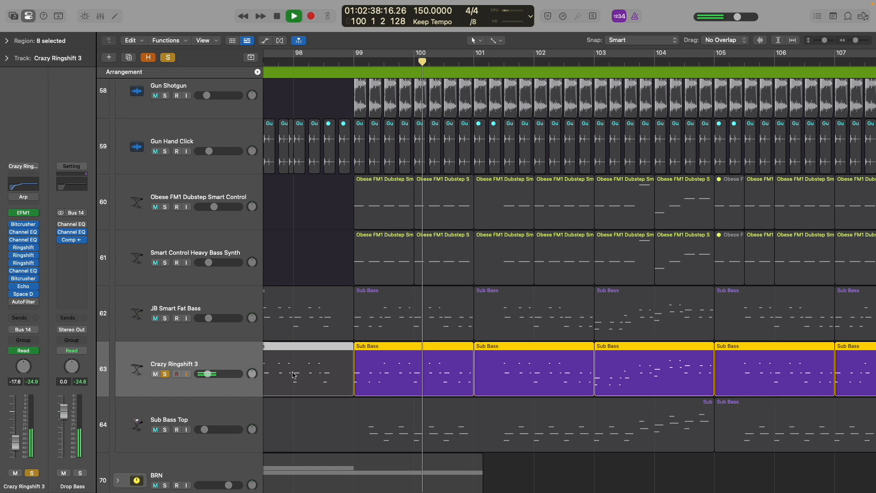
pyautogui.press('space')
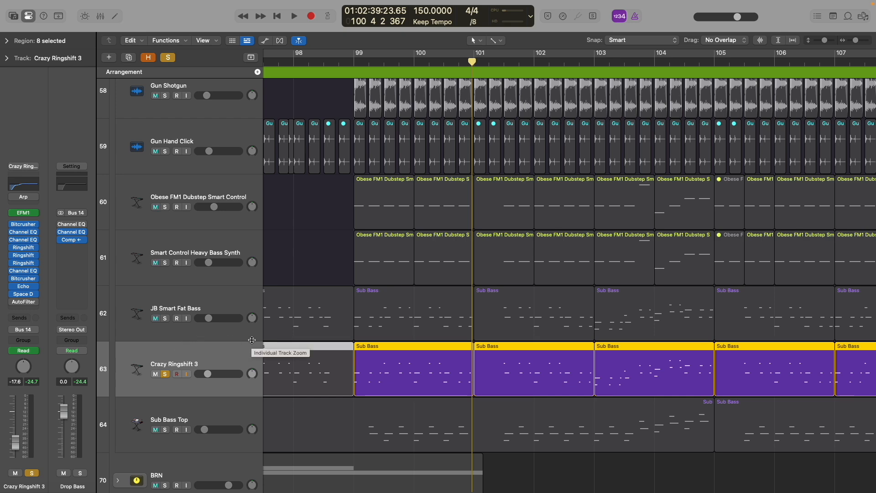
# - Solo Sub Bass Top track 64 in place of Crazy Ringshift 3
pyautogui.scroll(-3, 251, 340)
pyautogui.hscroll(-3, 251, 339)
pyautogui.hscroll(-2, 252, 340)
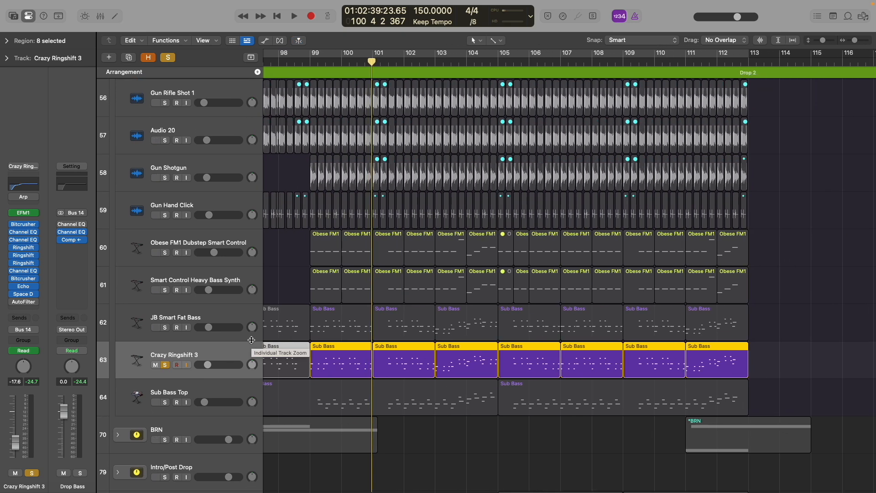
pyautogui.click(165, 365)
pyautogui.click(165, 402)
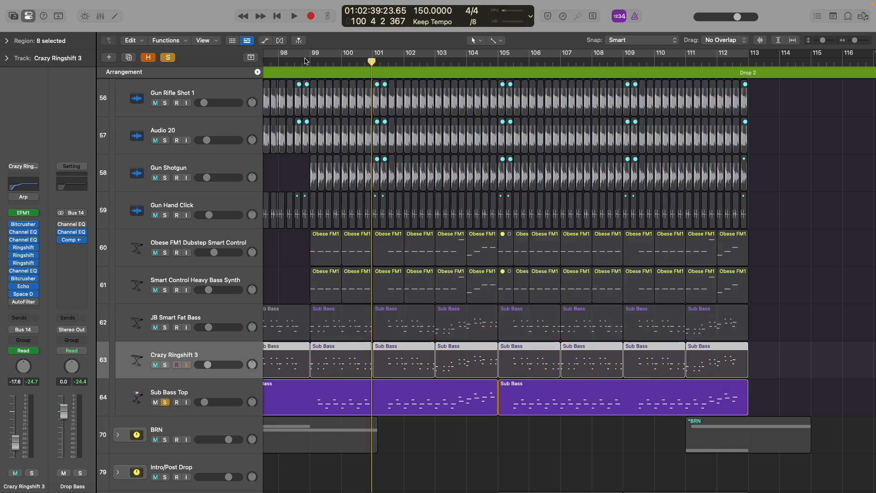
# - Play the soloed Sub Bass Top from bar 99 to bar 101, selecting the track to show its effect chain
pyautogui.press('space')
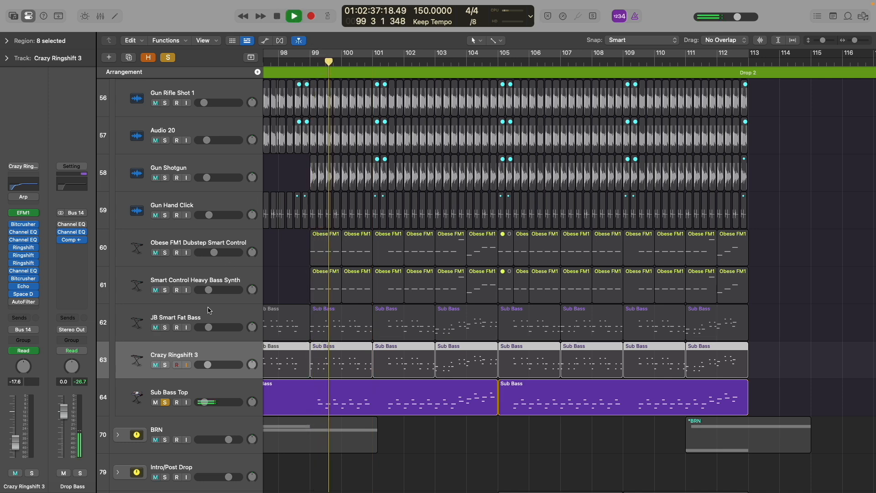
pyautogui.click(201, 389)
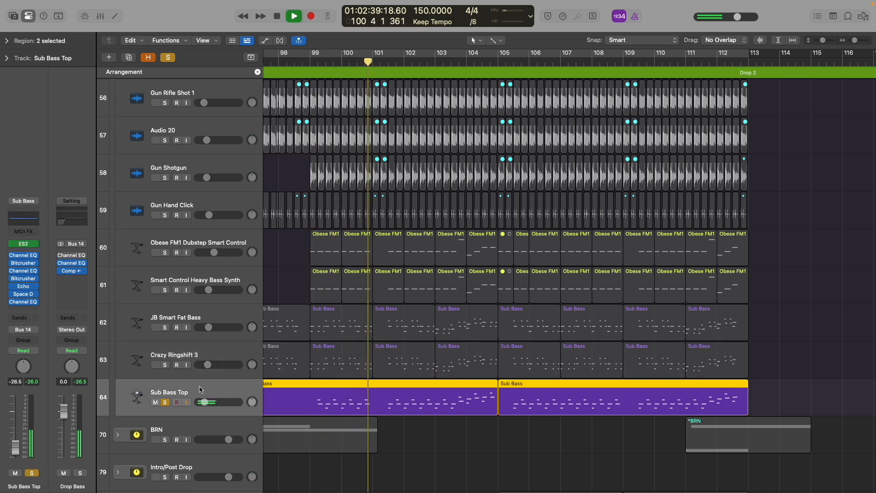
pyautogui.press('space')
# - Solo tracks 55 to 64 together and play the combined gun, FM and bass layers from bar 99 to bar 101
pyautogui.click(165, 402)
pyautogui.press('z')
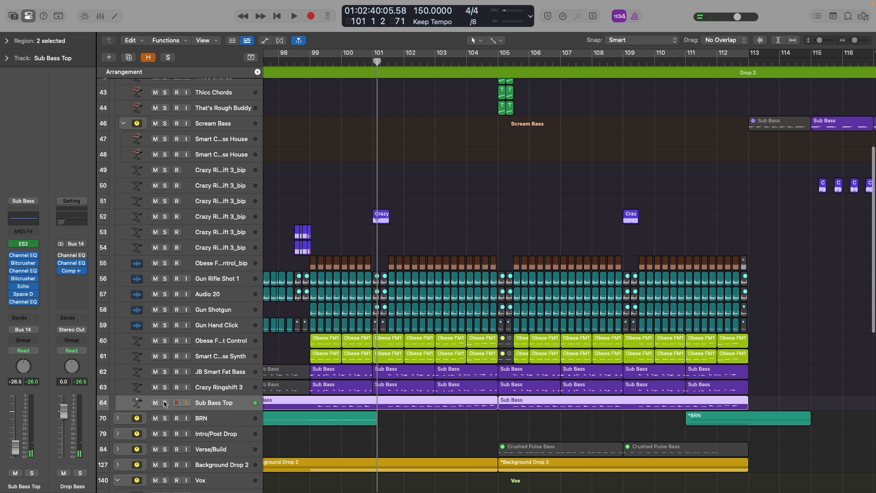
pyautogui.moveTo(167, 274); pyautogui.dragTo(164, 405)
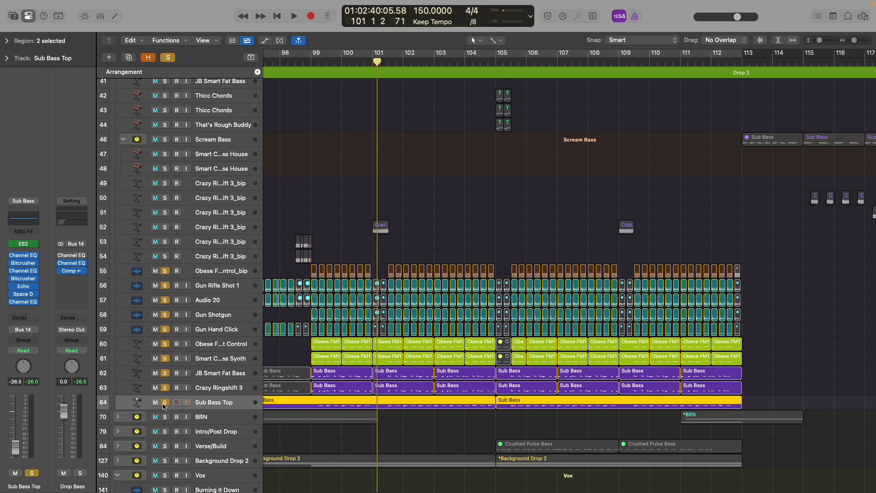
pyautogui.click(315, 60)
pyautogui.press('space')
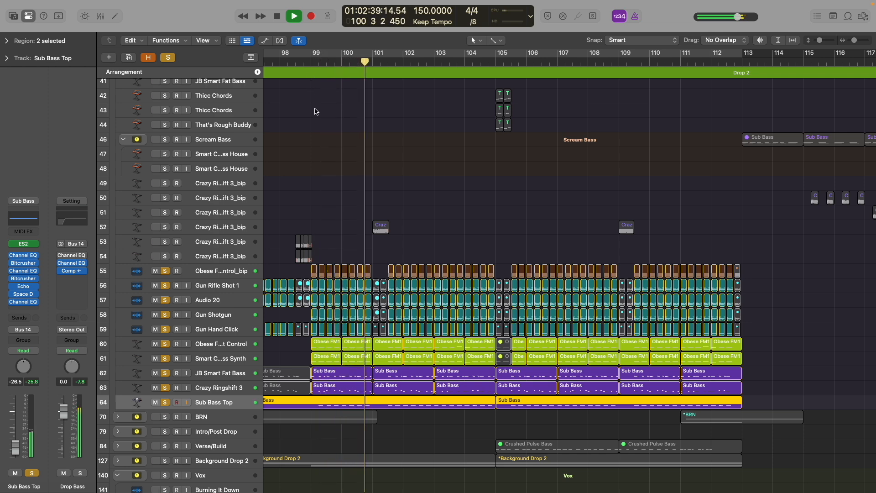
pyautogui.press('space')
# - Add Sub track 34 to the soloed Drop 2 layers
pyautogui.scroll(-3, 316, 109)
pyautogui.scroll(-3, 316, 109)
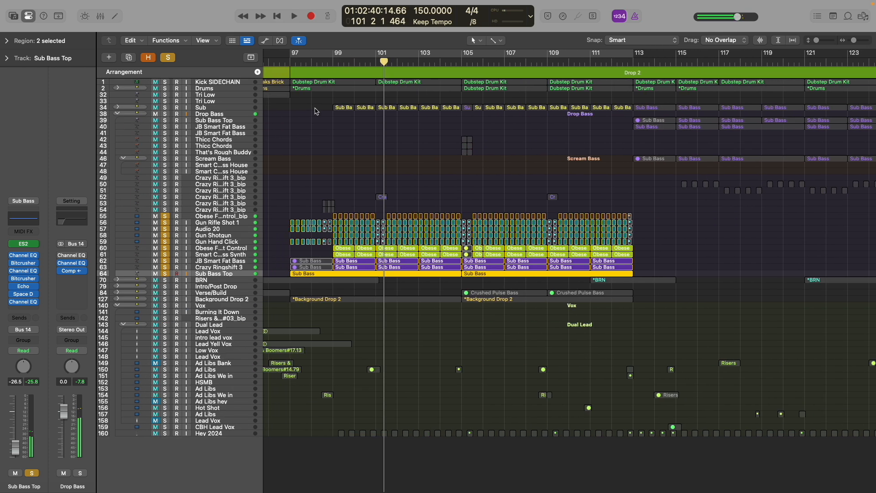
pyautogui.click(165, 107)
# - Play the soloed layers from bar 99 and turn off all solos partway to hear the full mix into bar 101
pyautogui.click(334, 60)
pyautogui.press('space')
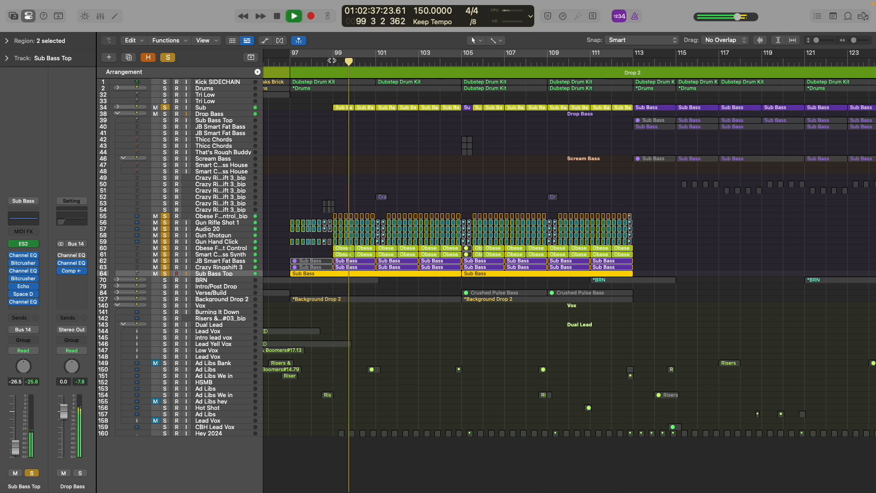
pyautogui.click(168, 57)
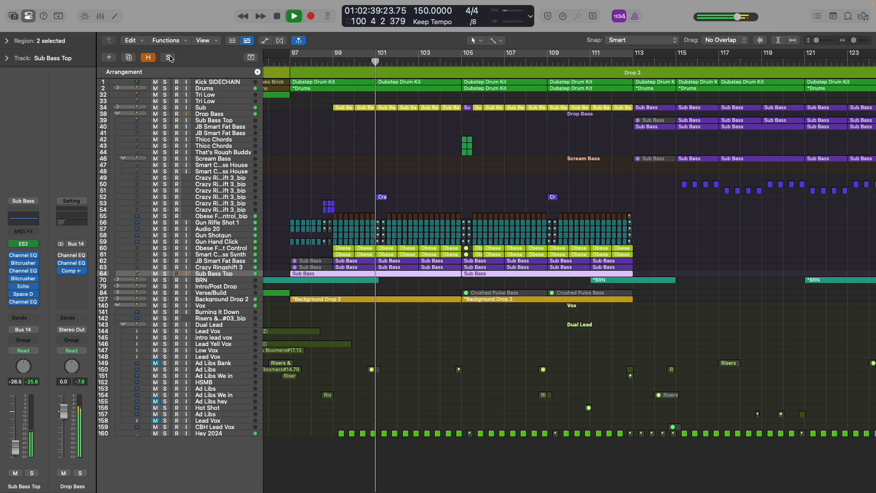
pyautogui.press('space')
# - Solo Crazy Ringshift 3_bip track 52 and play its enlarged region at bar 101
pyautogui.click(163, 198)
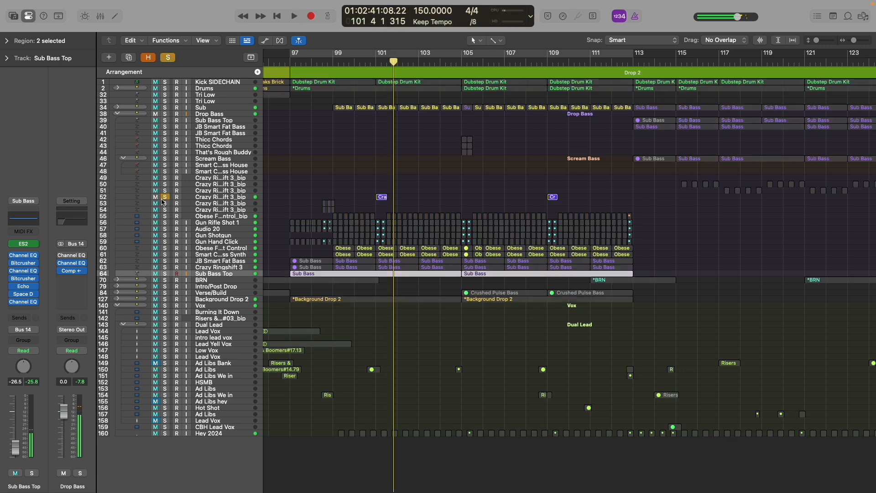
pyautogui.press('super+Down')
pyautogui.press('super+Down')
pyautogui.press('super+Down')
pyautogui.press('super+Down')
pyautogui.press('super+Down')
pyautogui.press('super+Right')
pyautogui.press('super+Right')
pyautogui.press('super+Right')
pyautogui.scroll(5, 377, 81)
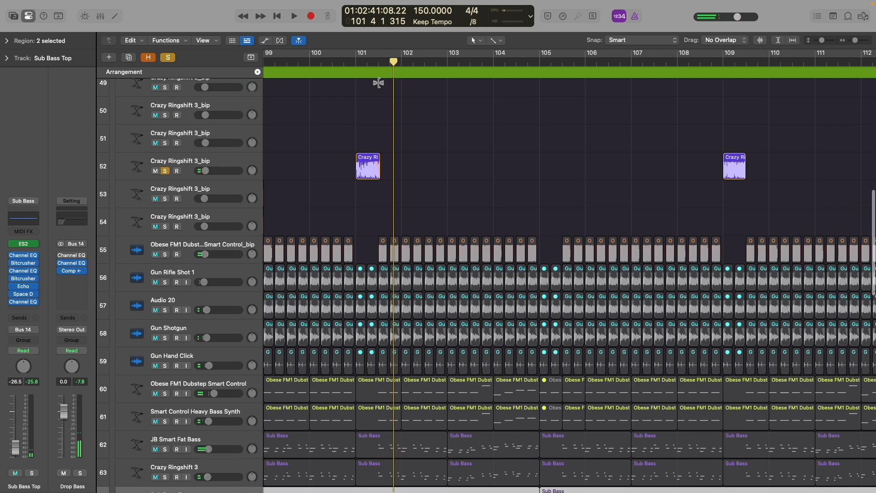
pyautogui.click(354, 62)
pyautogui.press('space')
pyautogui.press('space')
# - View the fade options at the end of the Crazy Ringshift 3_bip.118 region, where Slow Down is selected
pyautogui.scroll(10, 370, 142)
pyautogui.scroll(10, 370, 143)
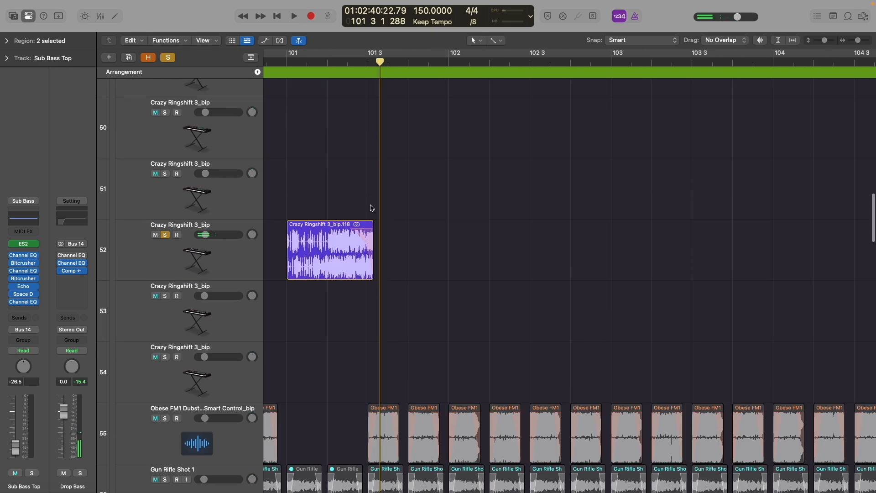
pyautogui.rightClick(366, 240)
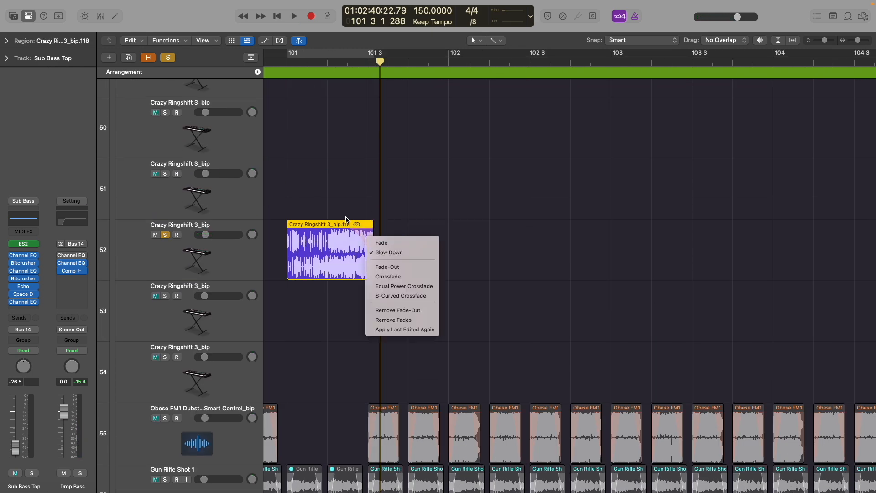
pyautogui.click(354, 213)
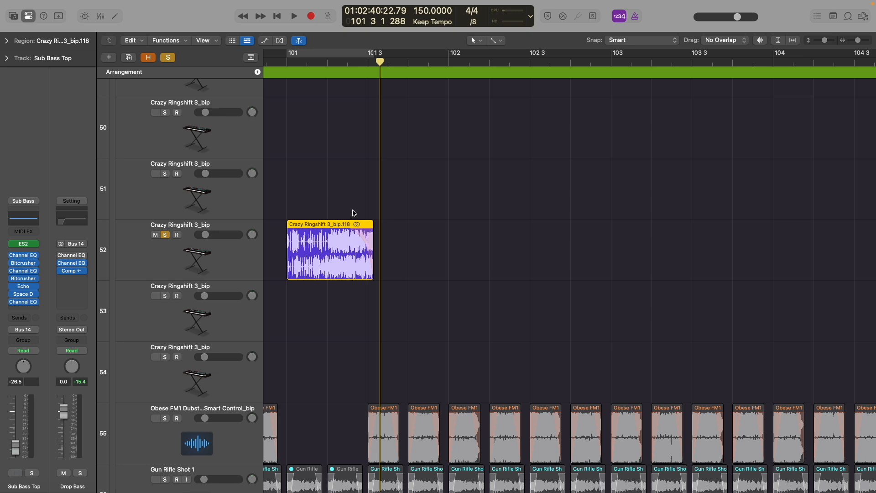
# - Replay the soloed Crazy Ringshift 3_bip.118 region from bar 101 to hear its slow-down ending
pyautogui.press('super+Up')
pyautogui.press('super+Up')
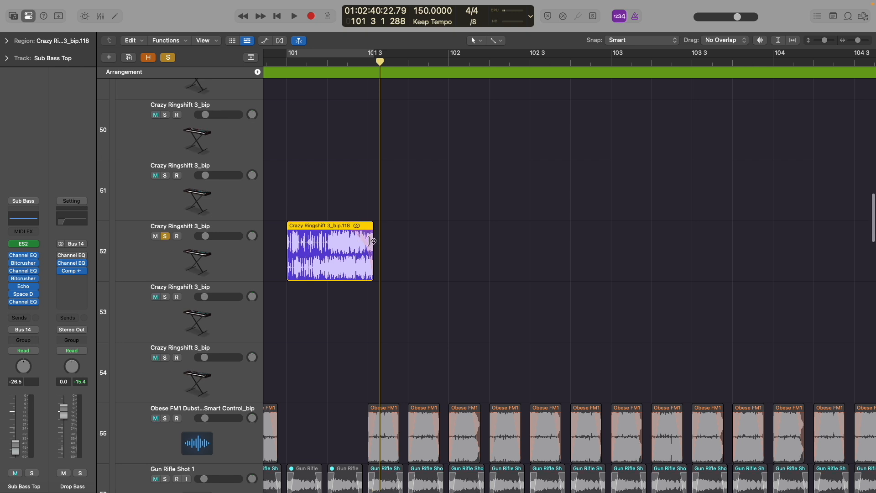
pyautogui.click(286, 63)
pyautogui.press('space')
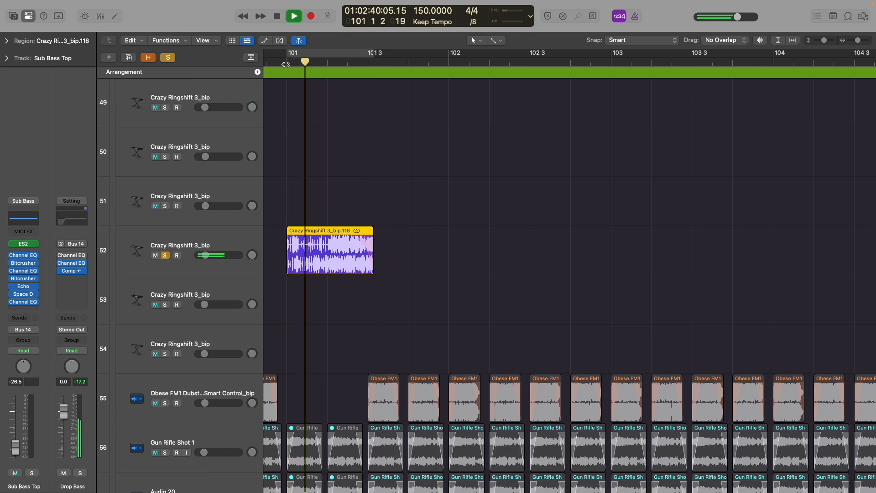
pyautogui.press('z')
pyautogui.press('space')
# - Play the unsoloed full mix through bar 104 and the Thicc Chords fill at bar 105
pyautogui.press('super+Left')
pyautogui.press('super+Left')
pyautogui.press('super+Left')
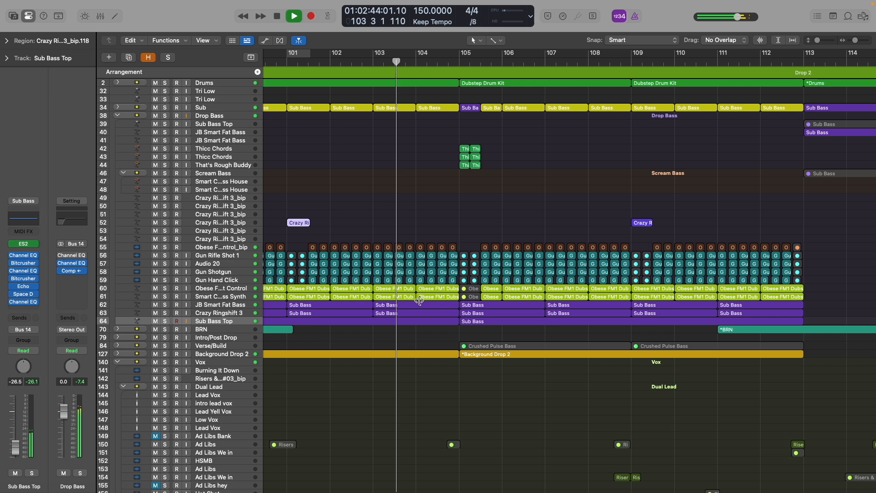
pyautogui.press('space')
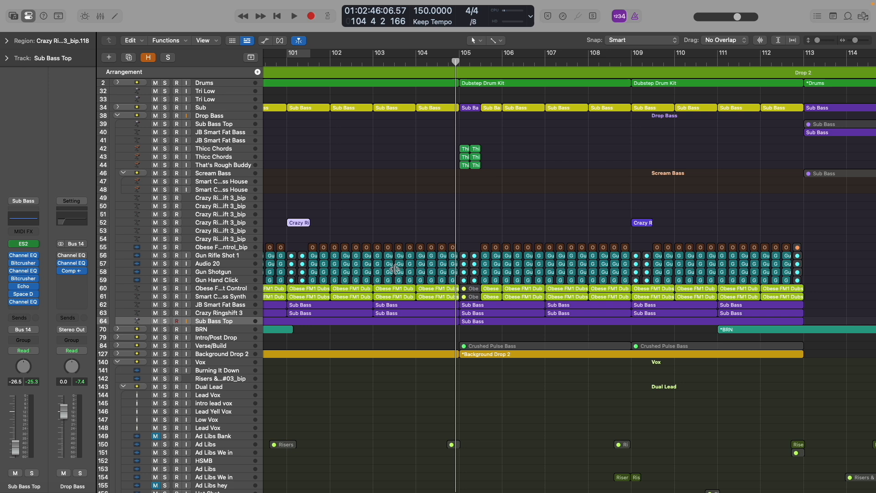
pyautogui.press('space')
pyautogui.press('space')
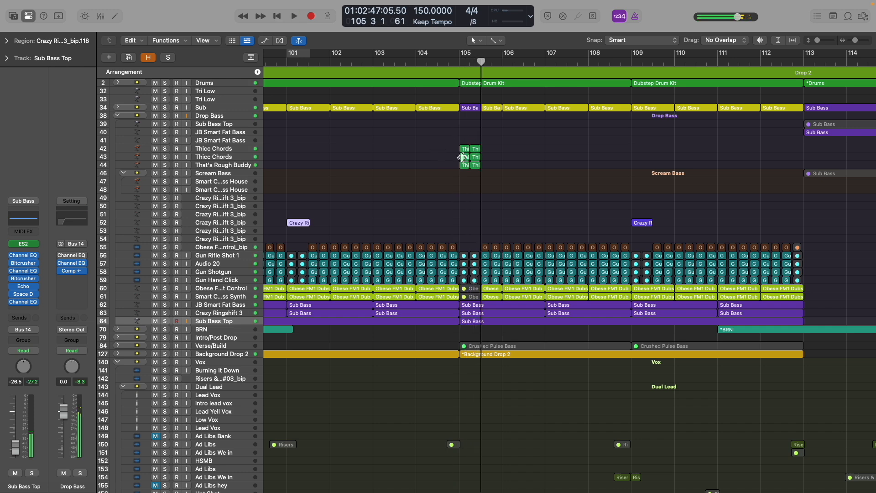
# - Continue playing the full mix from the middle of bar 105 to bar 108, following the upcoming Drop 2 regions
pyautogui.press('super+Down')
pyautogui.press('super+Down')
pyautogui.hscroll(2, 497, 161)
pyautogui.press('space')
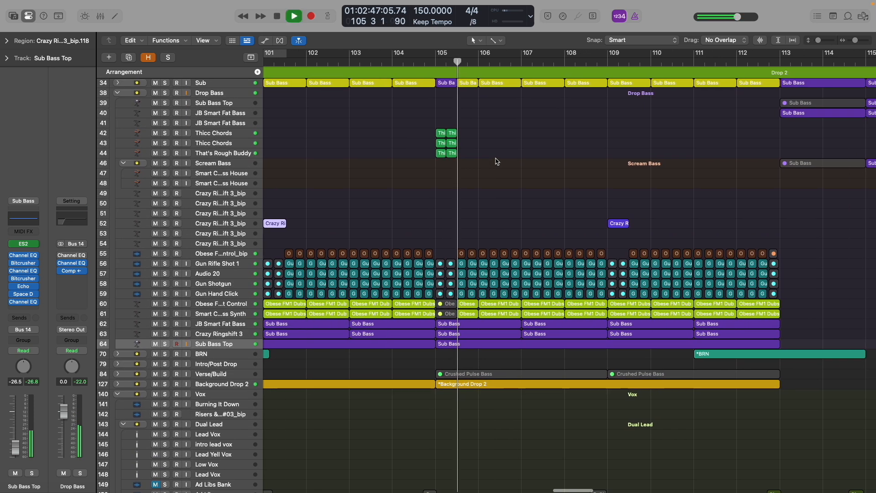
pyautogui.hscroll(-3, 496, 161)
pyautogui.hscroll(6, 497, 162)
pyautogui.scroll(-5, 496, 161)
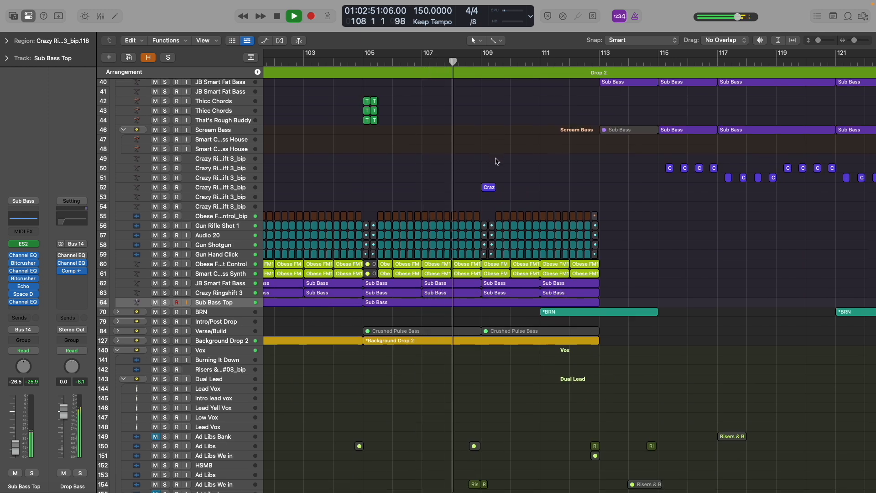
# - Continue playing the full mix from bar 108 through the *BRN entry at bar 111, stopping at bar 113
pyautogui.press('space')
pyautogui.hscroll(4, 492, 180)
pyautogui.press('space')
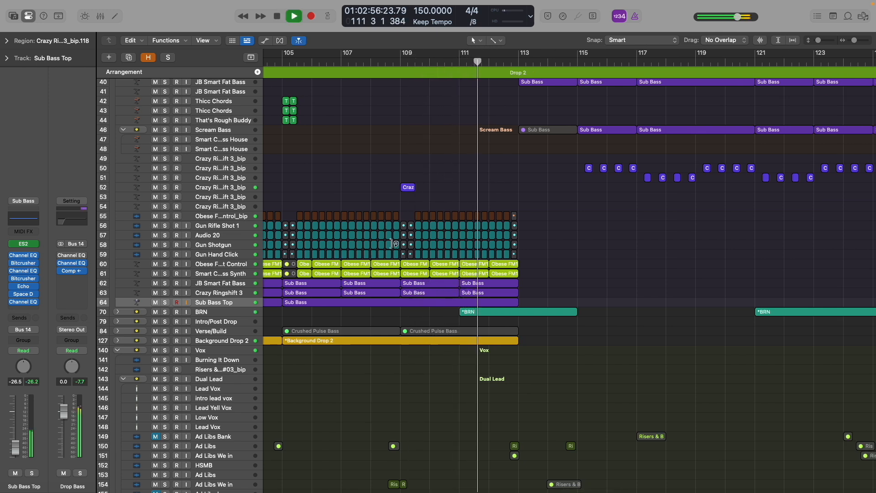
pyautogui.press('space')
# - Play the full mix from bar 113 to bar 117, where the Sub Bass and Scream Bass regions come in
pyautogui.scroll(-5, 476, 311)
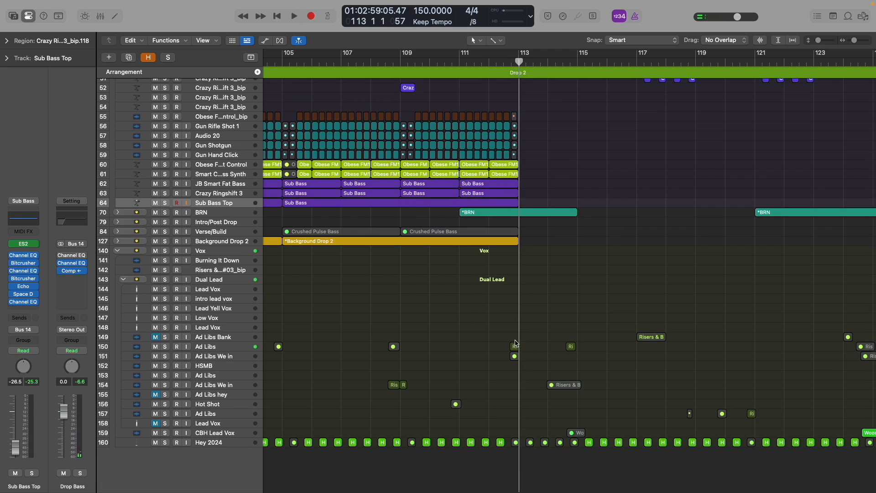
pyautogui.scroll(-5, 626, 246)
pyautogui.hscroll(5, 626, 247)
pyautogui.scroll(8, 626, 246)
pyautogui.scroll(-3, 627, 247)
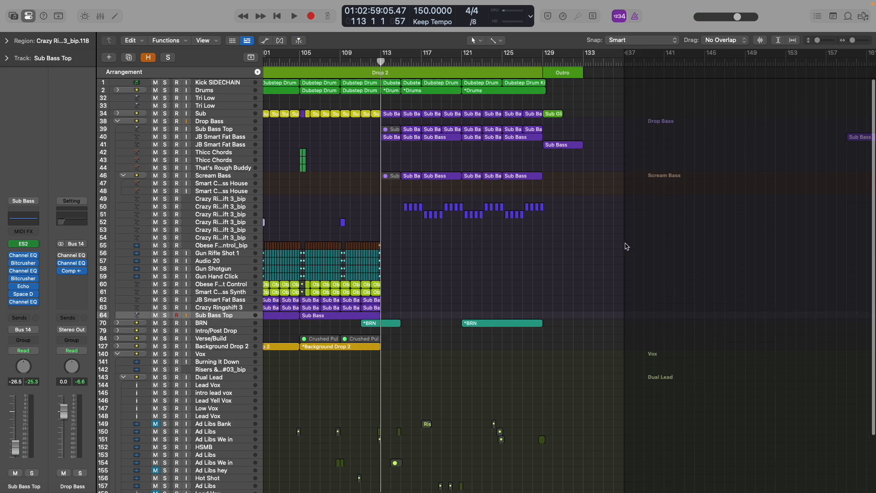
pyautogui.scroll(-6, 610, 98)
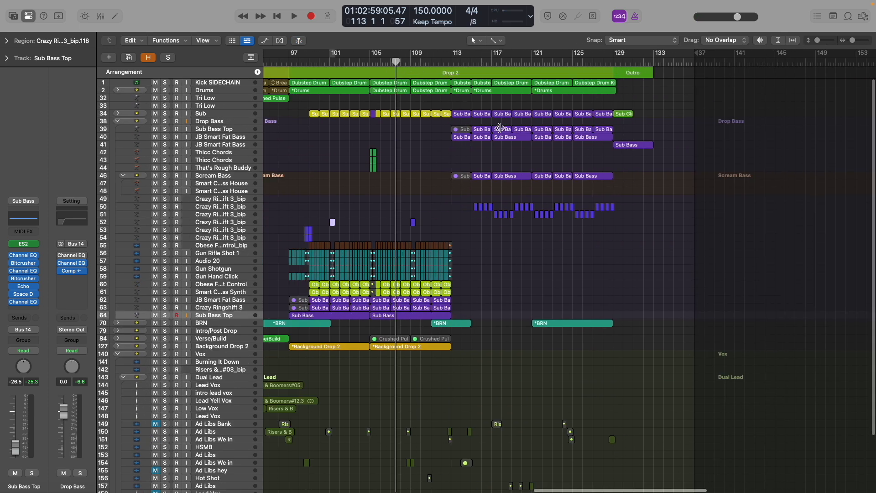
pyautogui.scroll(3, 610, 97)
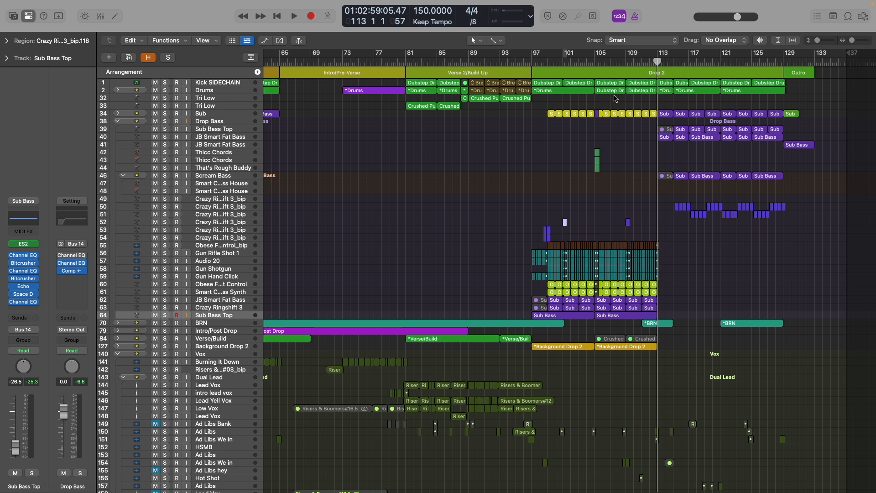
pyautogui.press('space')
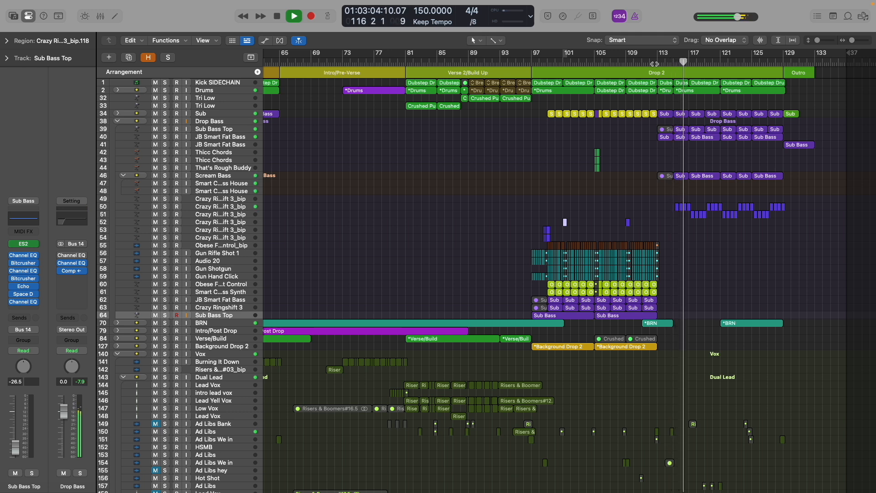
pyautogui.scroll(-5, 654, 64)
pyautogui.hscroll(5, 654, 64)
pyautogui.scroll(-1, 515, 80)
pyautogui.press('space')
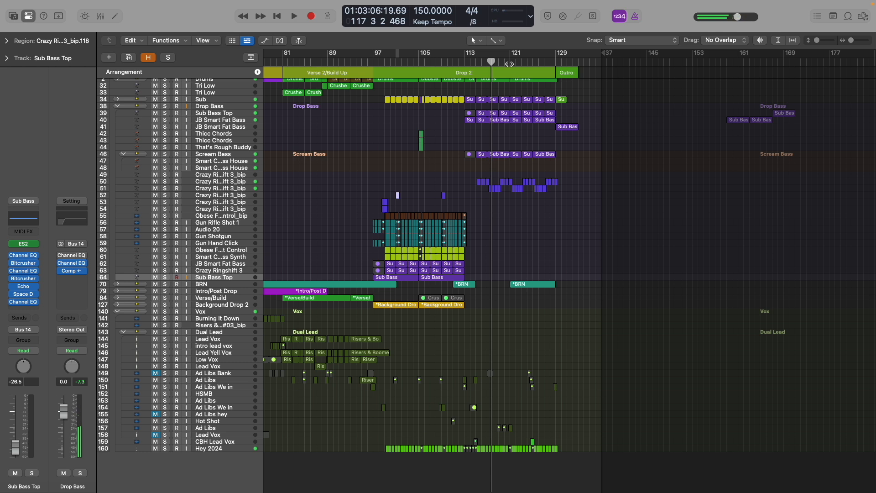
# - Play the full mix from bar 121 through the end of Drop 2 and the Outro, stopping at bar 132
pyautogui.scroll(3, 509, 64)
pyautogui.click(534, 63)
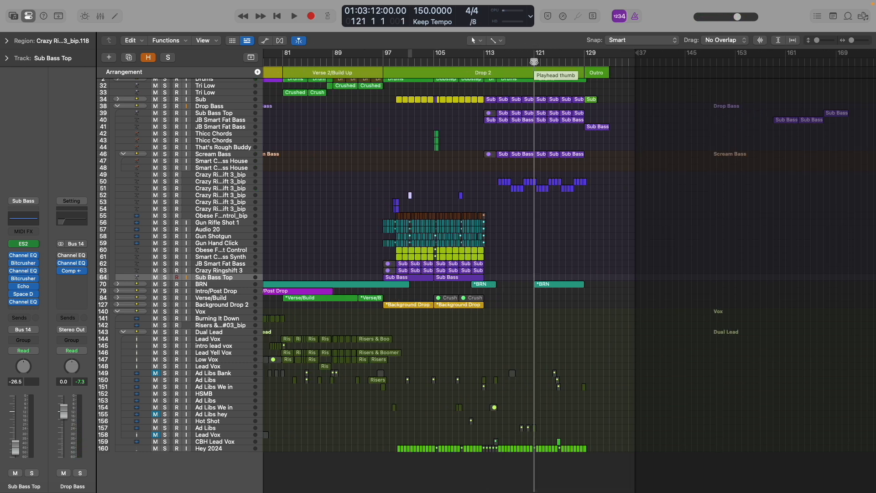
pyautogui.press('space')
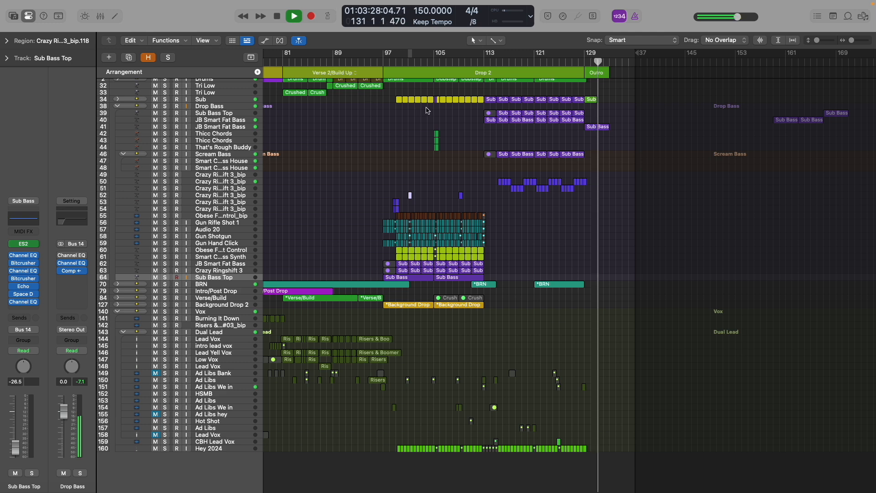
pyautogui.scroll(1, 512, 145)
pyautogui.scroll(4, 512, 144)
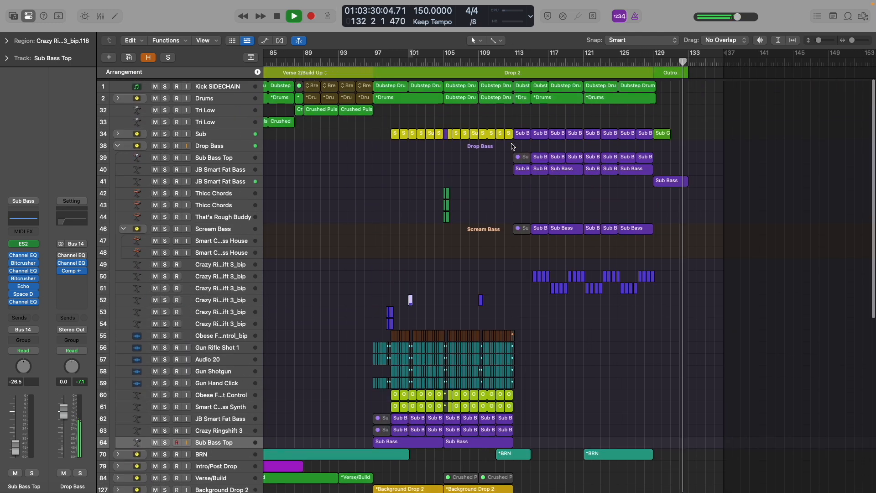
pyautogui.press('space')
# - Select the JB Smart Fat Bass track used in the Outro and display the modulation automation on its Sub Bass region
pyautogui.click(228, 167)
pyautogui.click(230, 179)
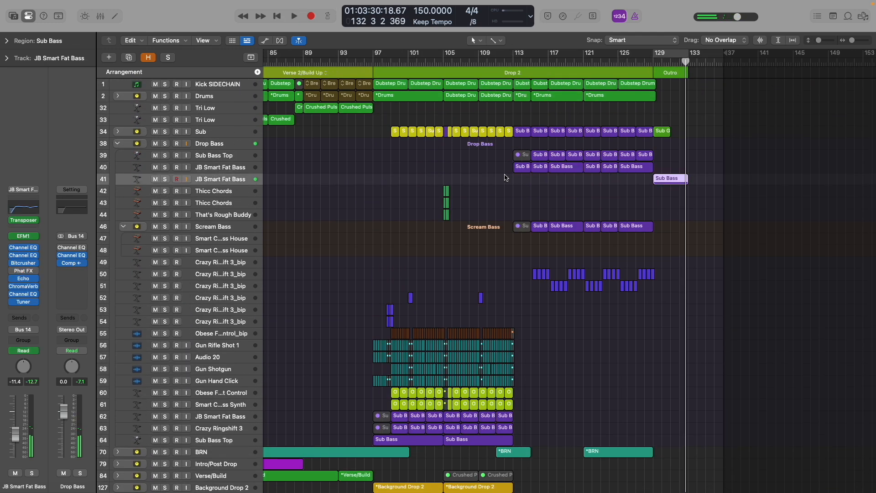
pyautogui.press('a')
pyautogui.scroll(5, 636, 215)
pyautogui.scroll(3, 635, 215)
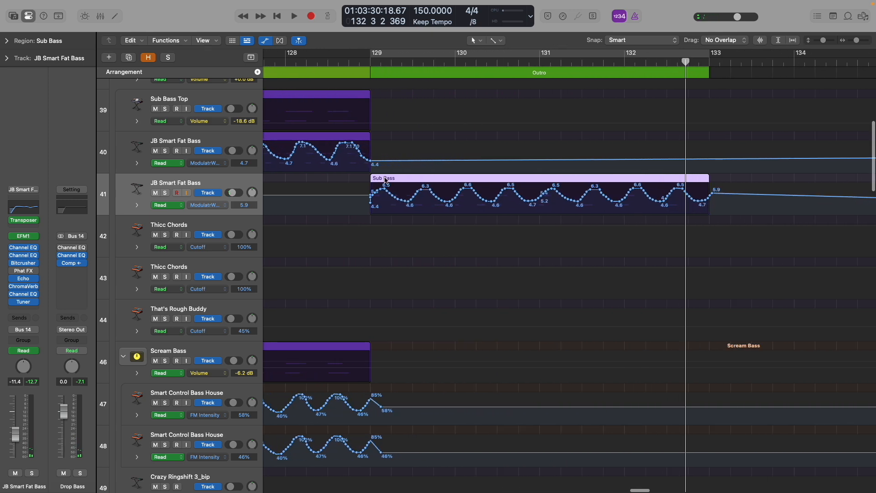
# - Replay the Outro from bar 129 while following the JB Smart Fat Bass modulation curve, and hide the automation
pyautogui.click(369, 62)
pyautogui.press('space')
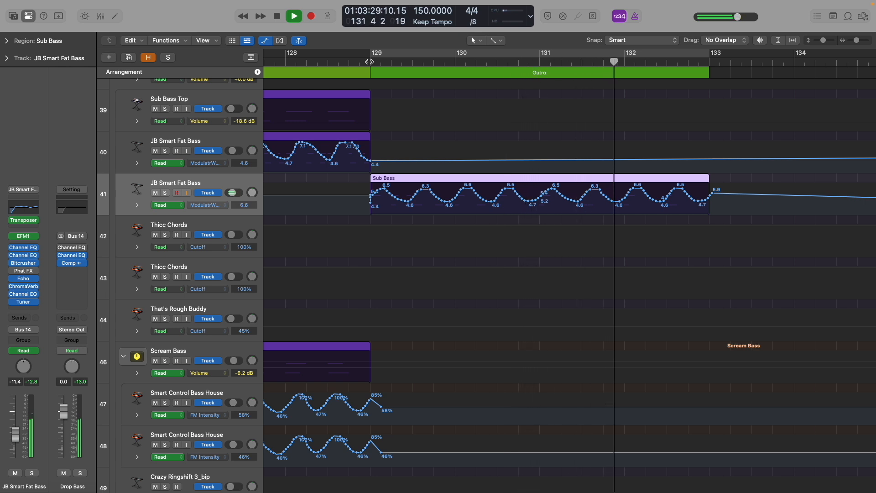
pyautogui.press('space')
pyautogui.press('a')
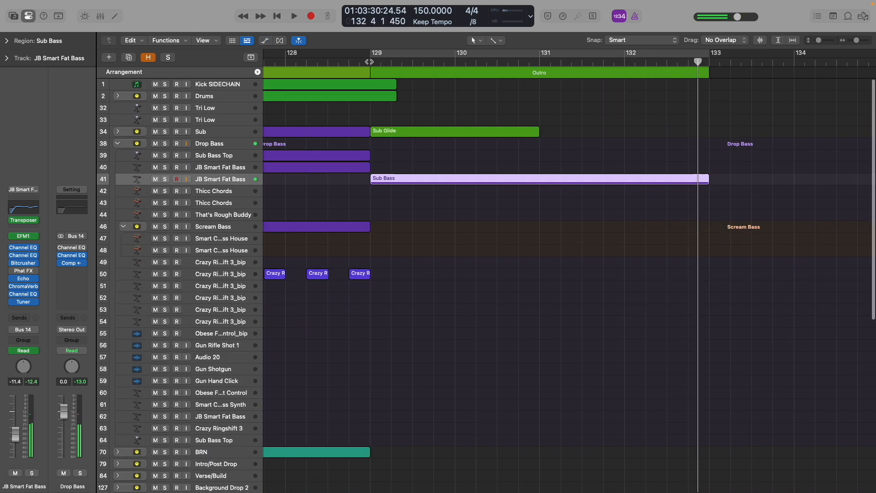
# - Open Musical Typing for the JB Smart Fat Bass track, audition a series of bass notes at octave C2, and close the keyboard
pyautogui.press('super+Left')
pyautogui.press('super+Left')
pyautogui.press('super+Left')
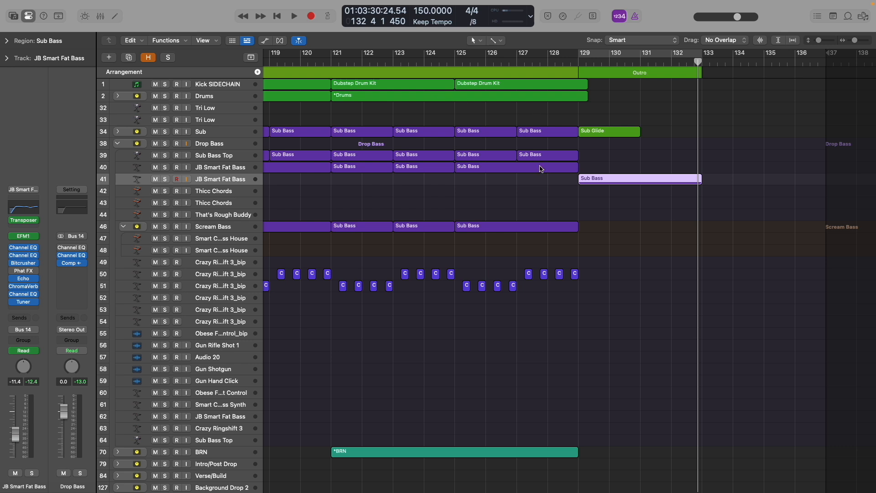
pyautogui.press('super+k')
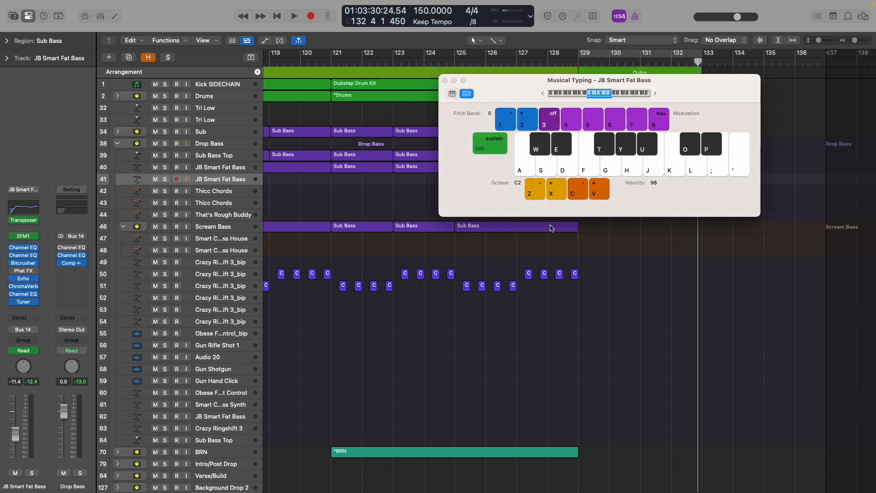
pyautogui.press('d')
pyautogui.press('e')
pyautogui.press('e')
pyautogui.press('e')
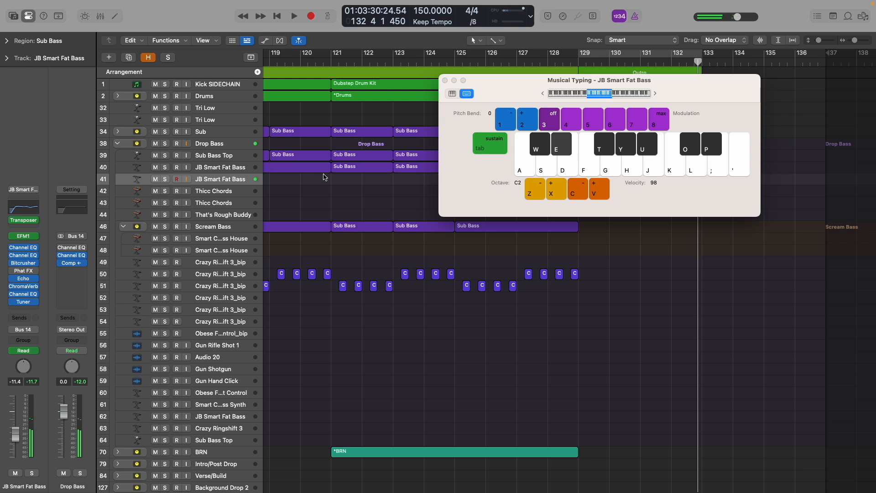
pyautogui.press('g')
pyautogui.press('e')
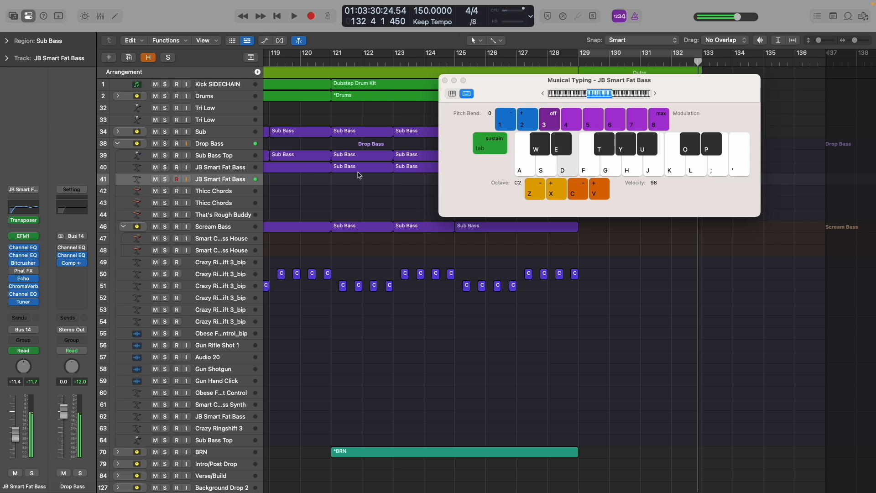
pyautogui.press('g')
pyautogui.press('e')
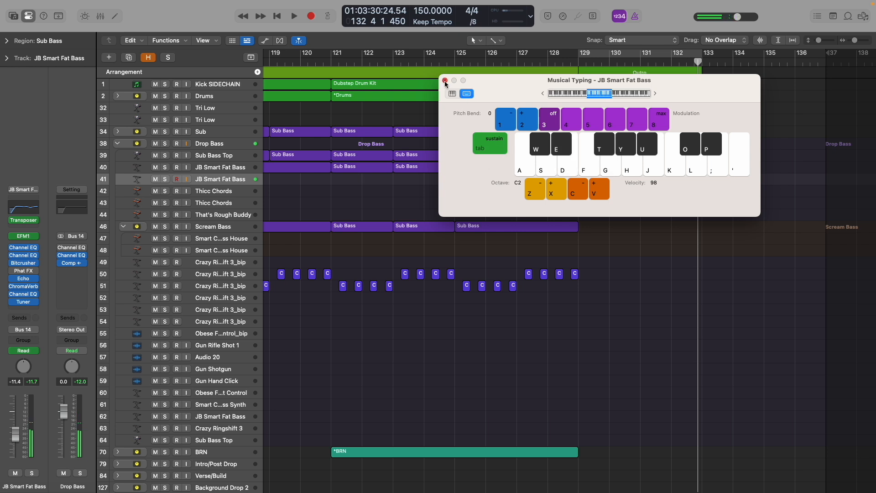
pyautogui.press('h')
pyautogui.press('e')
pyautogui.press('g')
pyautogui.press('g')
pyautogui.press('d')
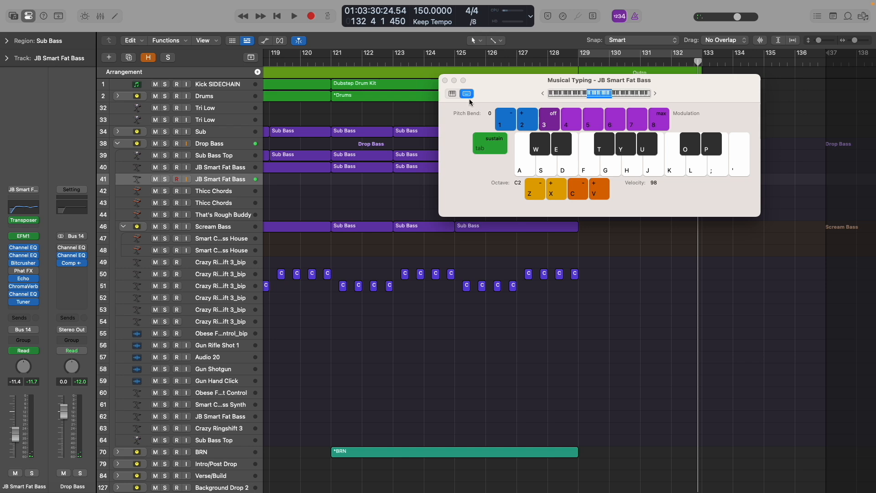
pyautogui.click(446, 80)
# - Select the Kick SIDECHAIN track and collapse the Drop Bass and Vox track stacks in the full arrangement
pyautogui.keyDown('ctrl'); pyautogui.keyDown('alt'); pyautogui.click(511, 199); pyautogui.keyUp('alt'); pyautogui.keyUp('ctrl')
pyautogui.keyDown('ctrl'); pyautogui.keyDown('alt'); pyautogui.click(510, 199); pyautogui.keyUp('alt'); pyautogui.keyUp('ctrl')
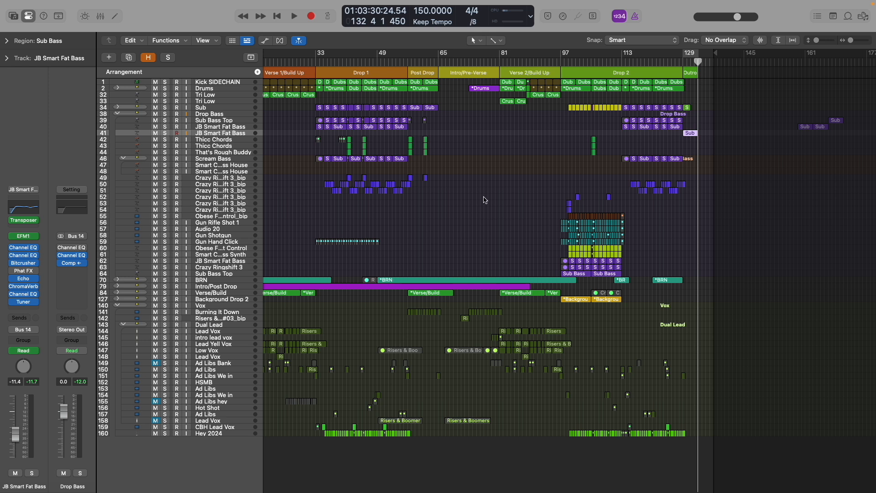
pyautogui.hscroll(-5, 484, 199)
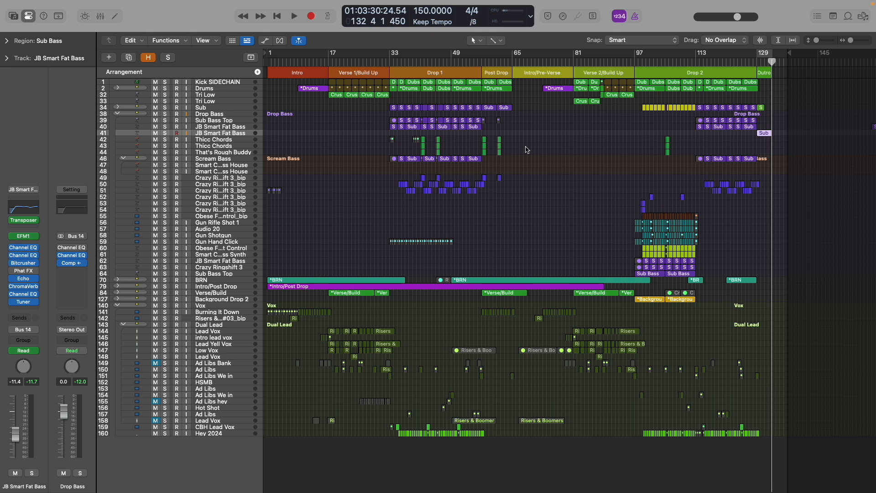
pyautogui.click(223, 82)
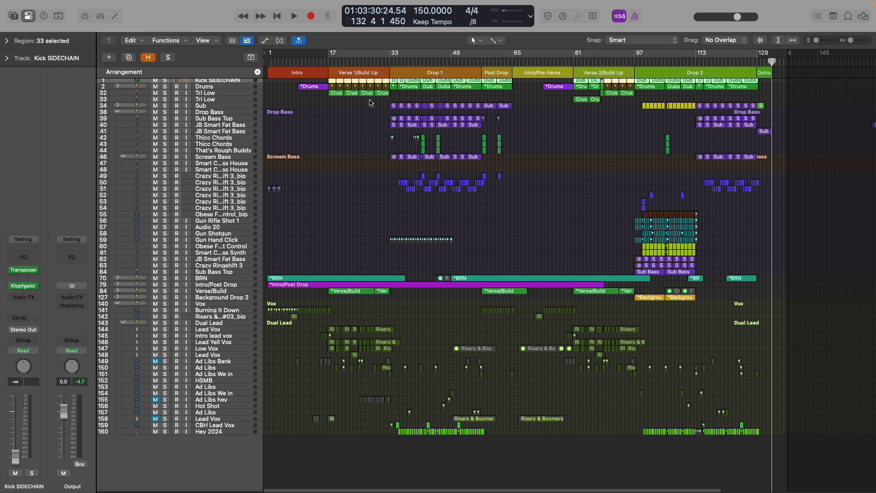
pyautogui.scroll(2, 370, 103)
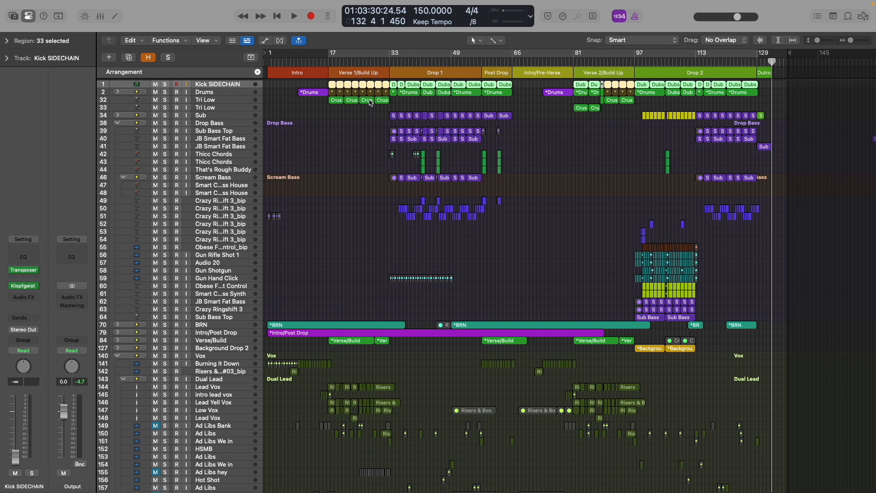
pyautogui.scroll(5, 370, 103)
pyautogui.click(117, 137)
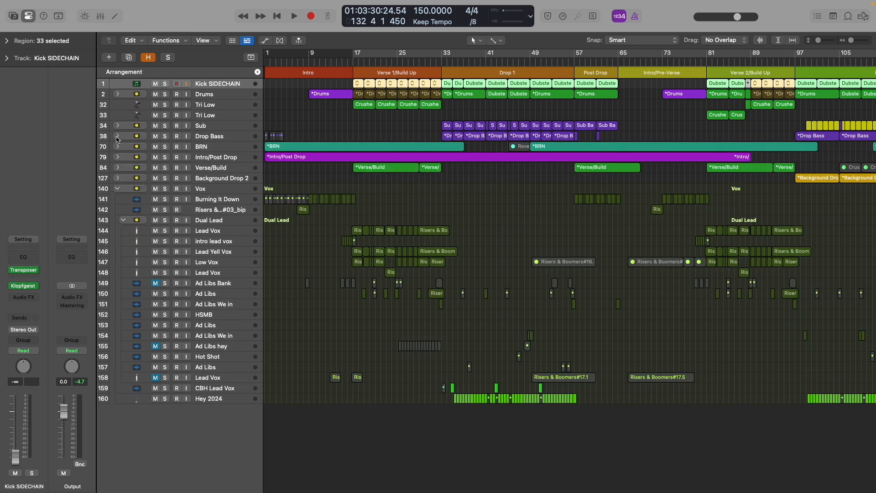
pyautogui.click(117, 191)
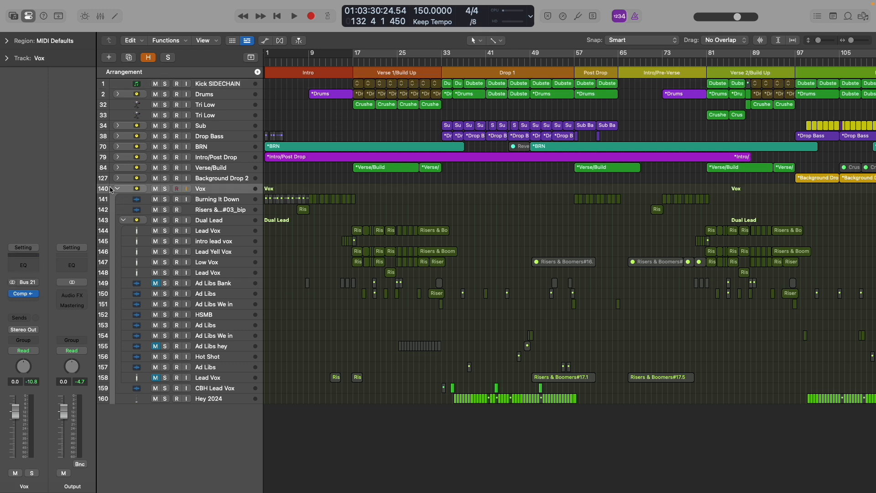
pyautogui.click(115, 190)
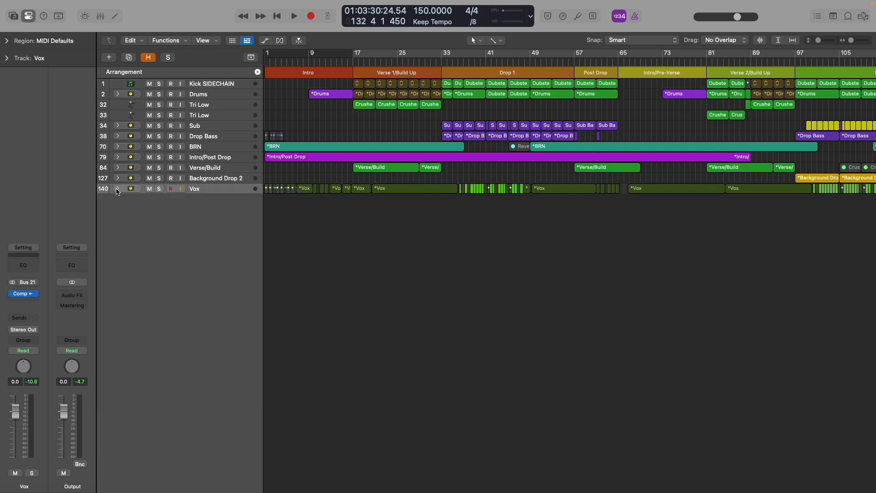
# - Open the Compressor on the Vox stack and select the Kick SIDECHAIN track that triggers it
pyautogui.click(24, 294)
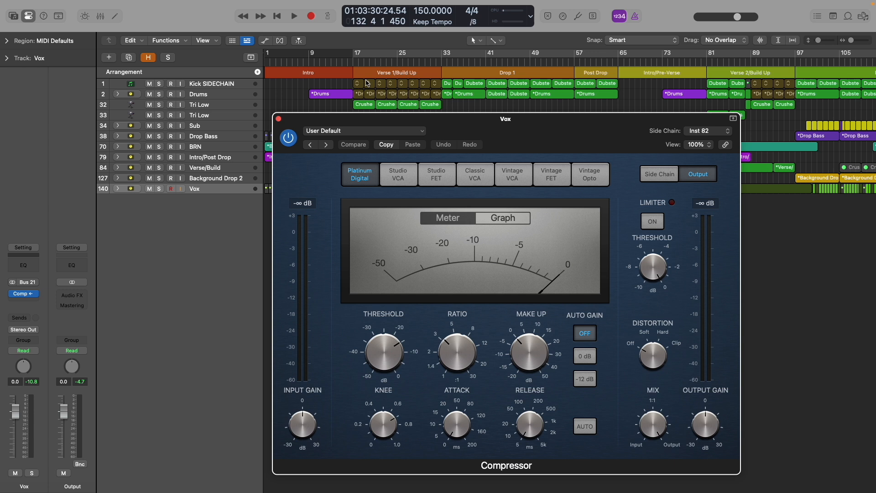
pyautogui.click(212, 96)
pyautogui.click(221, 87)
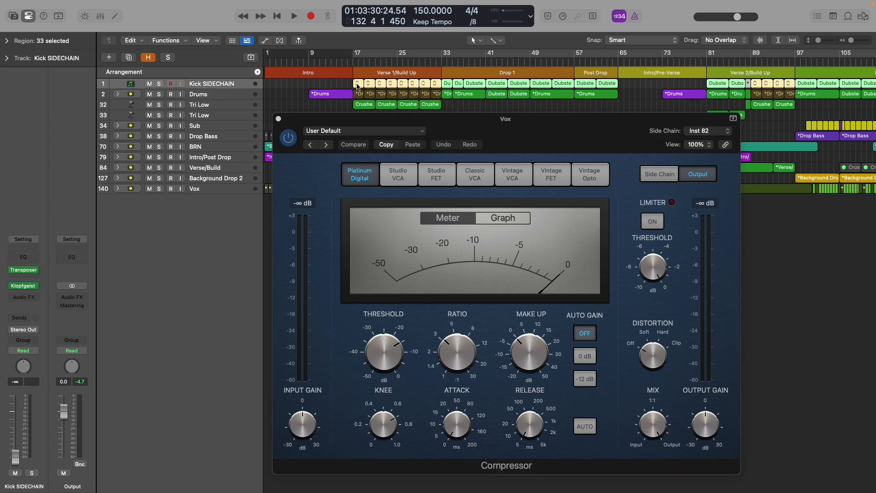
# - Play the mix from bar 17 to watch the Vox Compressor's meter react, and close the plug-in
pyautogui.click(354, 62)
pyautogui.press('space')
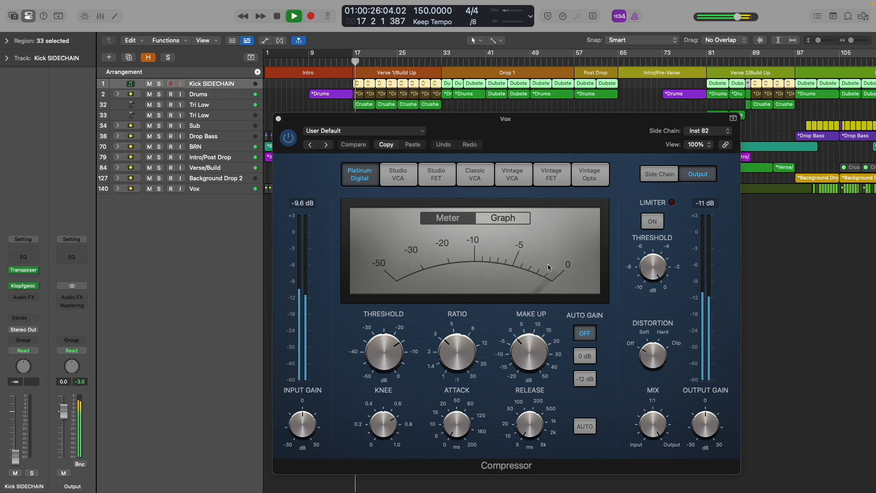
pyautogui.press('space')
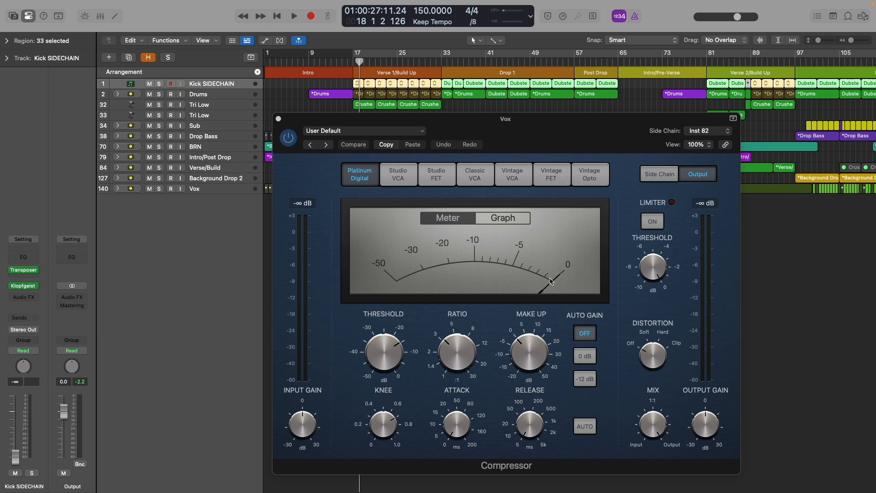
pyautogui.click(279, 123)
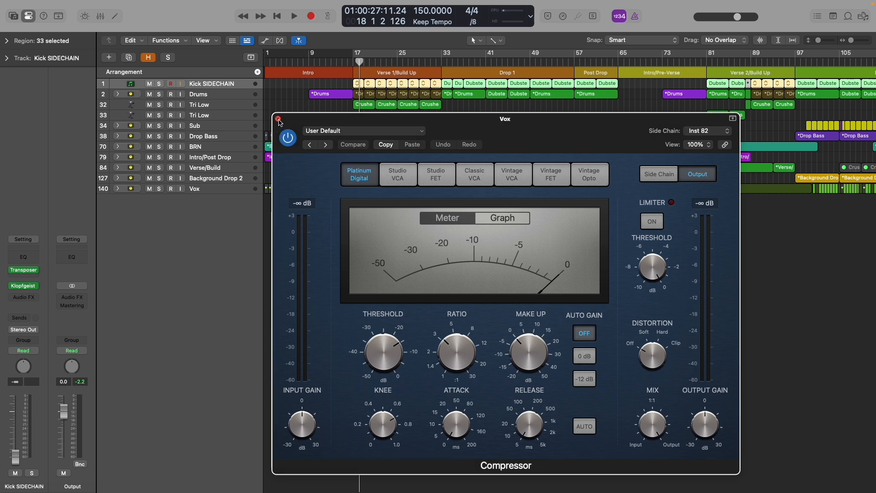
pyautogui.click(278, 119)
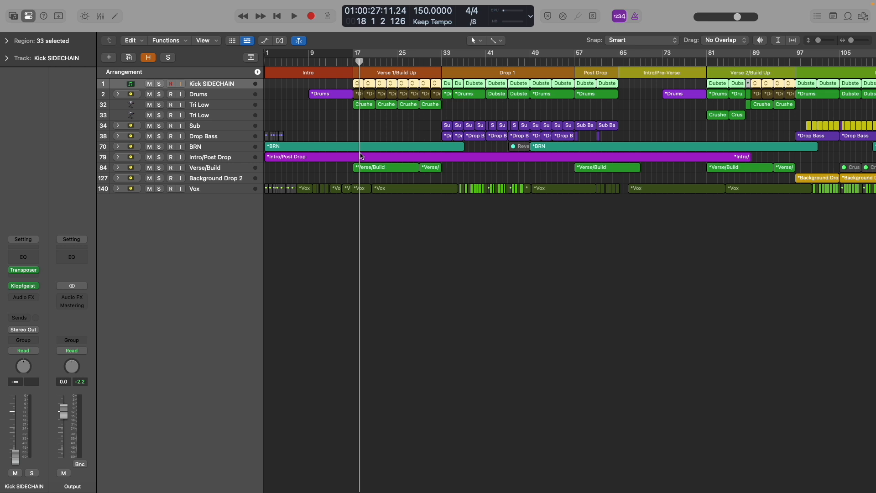
# - Enlarge the track heights so the collapsed stacks and their region contents fill the arrangement
pyautogui.press('super+Down')
pyautogui.press('super+Down')
pyautogui.press('super+Down')
pyautogui.press('super+Down')
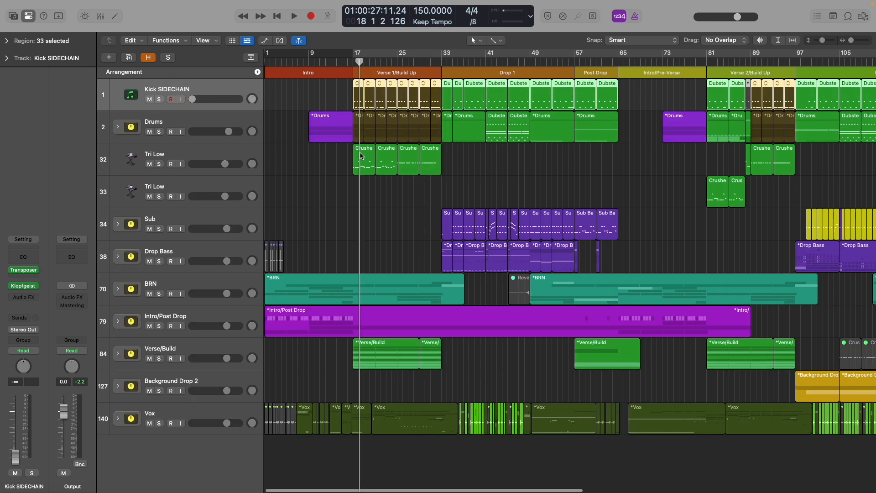
pyautogui.moveTo(121, 2)
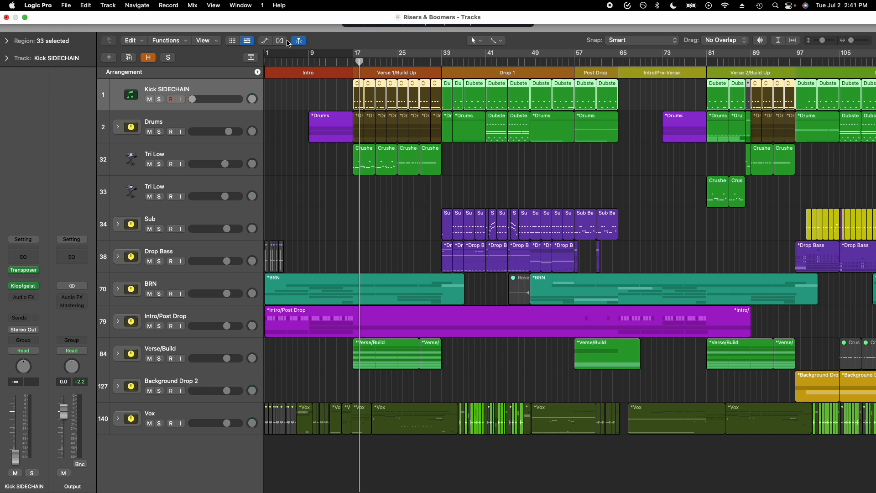
# - Switch to the project alternative "Inner Fire (Master v1)", saving the changes made to "Risers & Boomers"
pyautogui.click(66, 5)
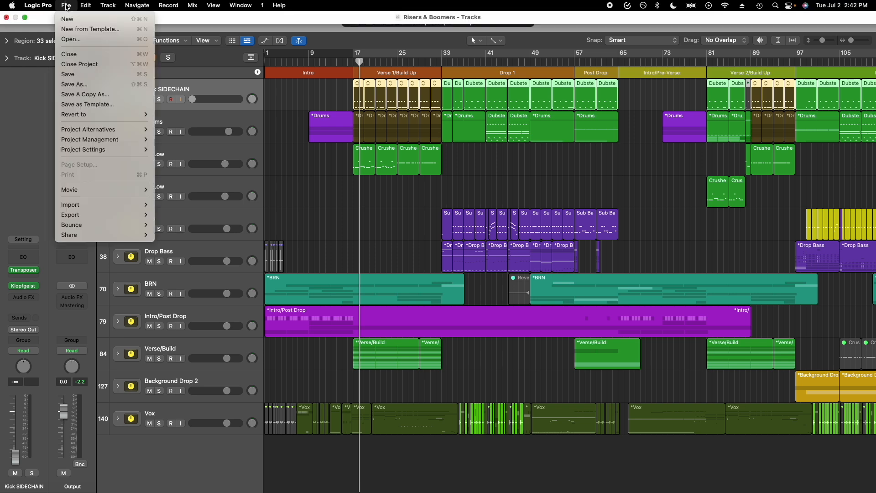
pyautogui.moveTo(97, 131)
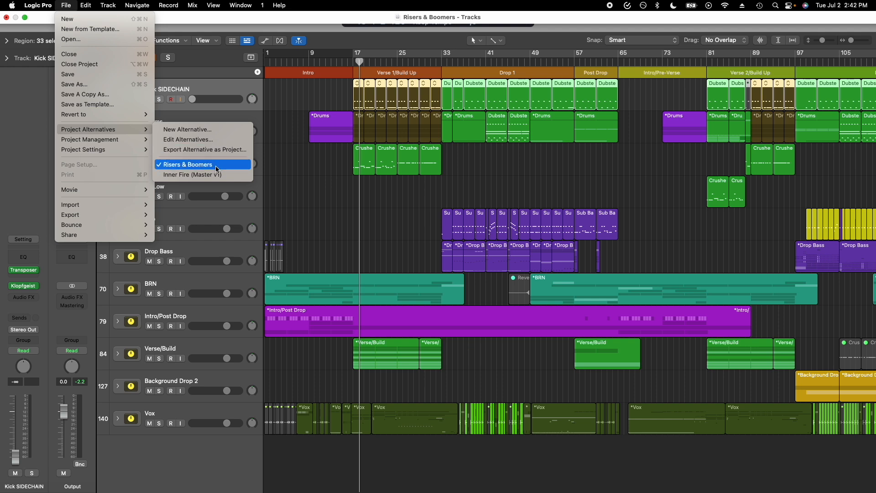
pyautogui.click(197, 175)
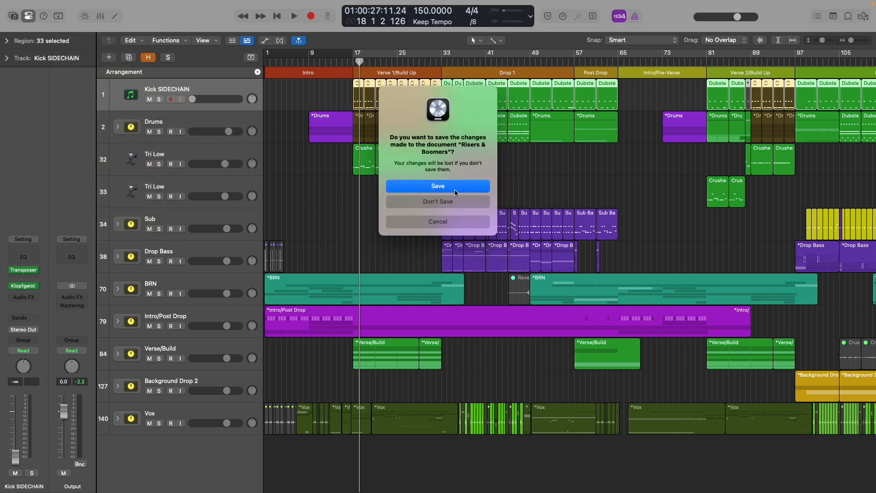
pyautogui.click(451, 187)
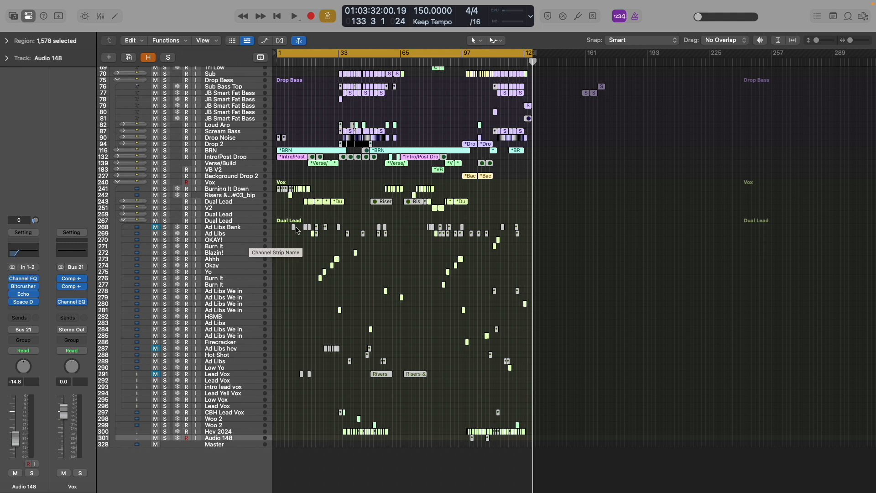
# - Select the Background Drop 2 track to show the Output channel strip, and inspect the Output's Direction Mixer before closing it
pyautogui.click(221, 177)
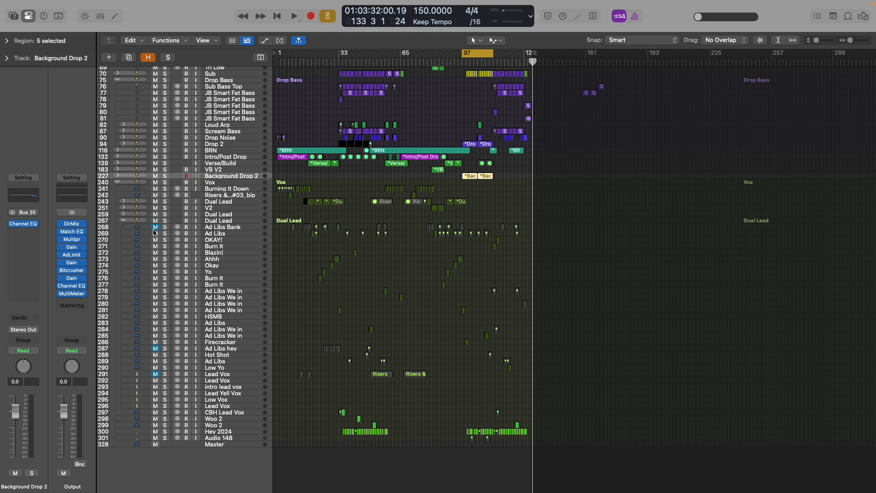
pyautogui.click(72, 223)
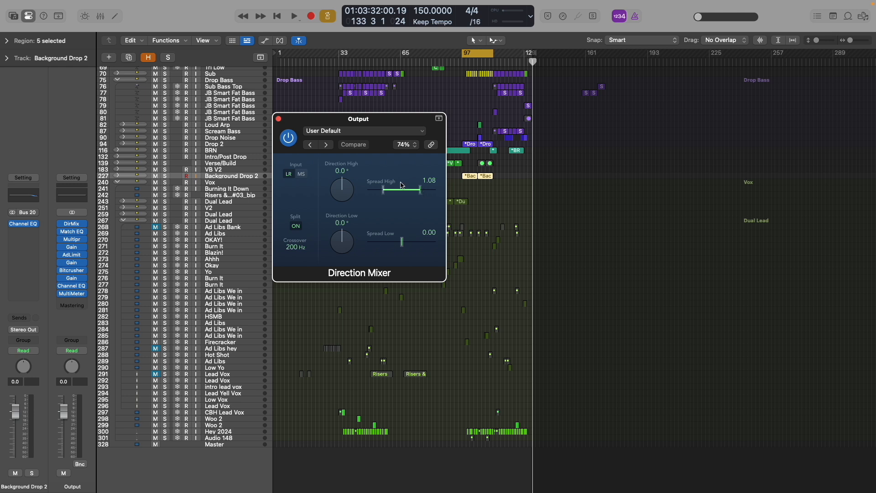
pyautogui.click(279, 119)
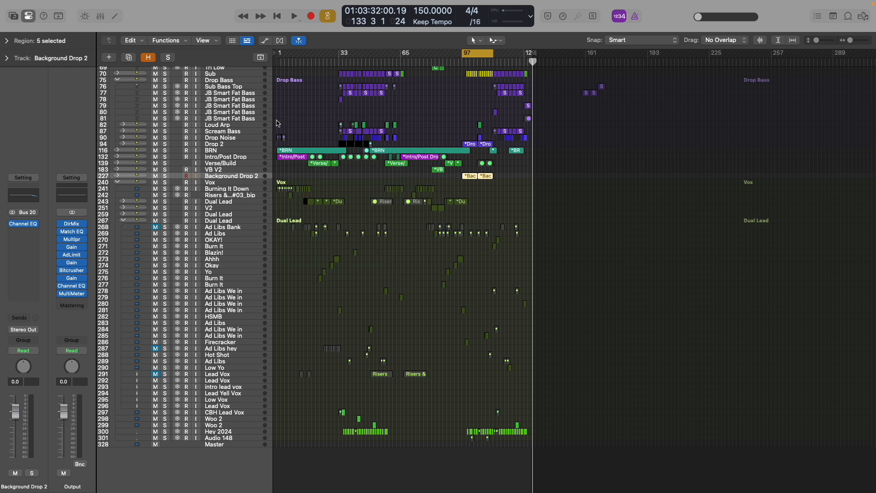
# - View the Output's Match EQ curve, close it, and show the Pink Noise loop in the Loop Browser
pyautogui.click(72, 232)
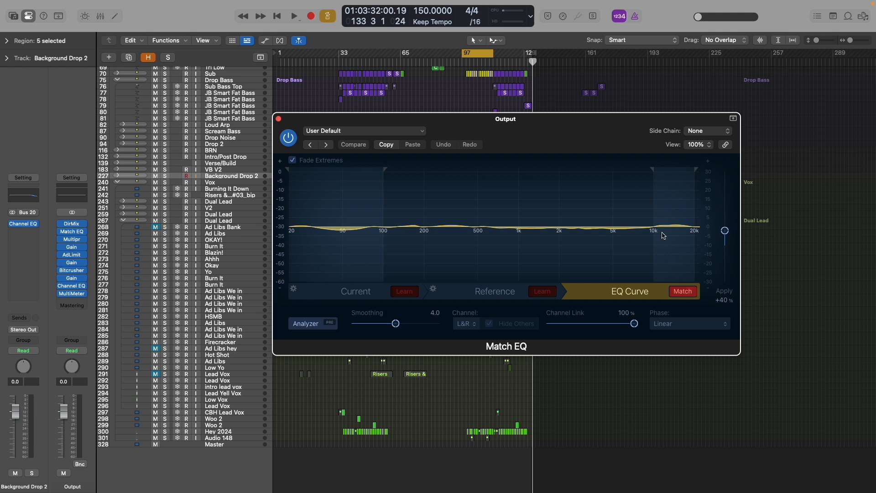
pyautogui.click(278, 119)
pyautogui.click(847, 15)
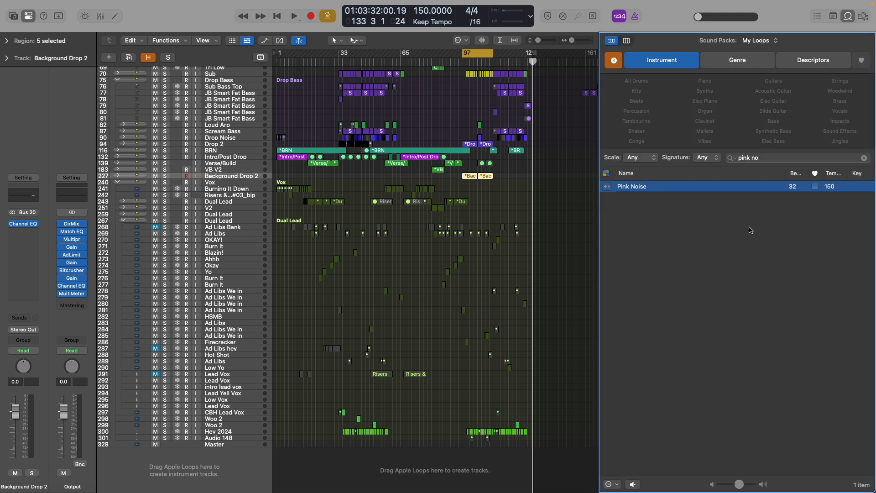
pyautogui.doubleClick(799, 156)
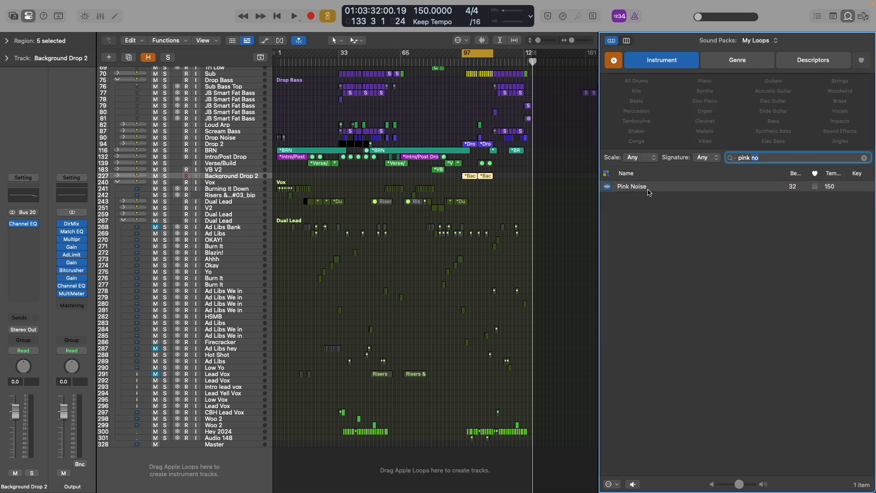
# - Open the Output's Multipressor to inspect its four bands' thresholds, ratios and gain make-up, and close it
pyautogui.moveTo(76, 235)
pyautogui.click(71, 240)
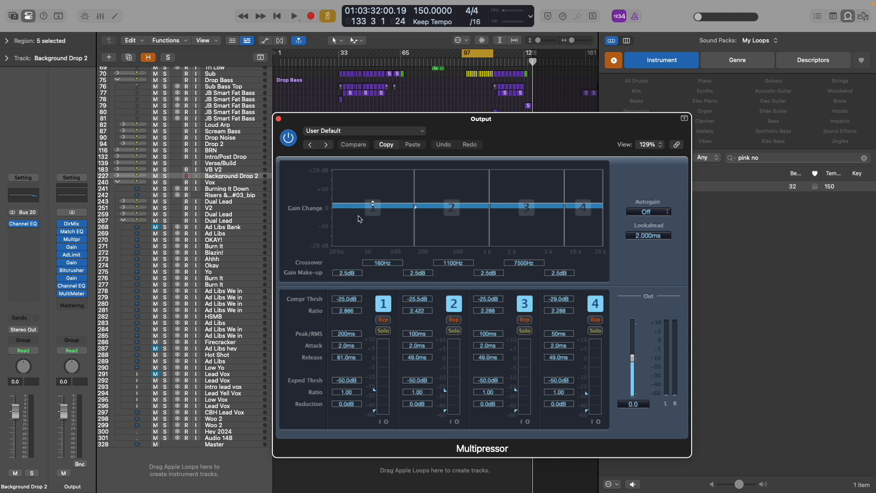
pyautogui.click(278, 119)
# - Inspect the Gain plug-in before the Output's Adaptive Limiter and the limiter's own settings, and close both windows
pyautogui.click(72, 247)
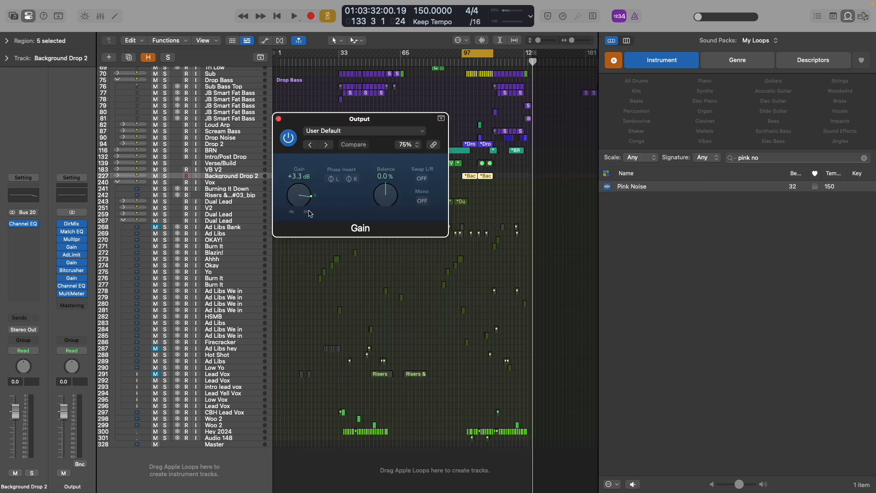
pyautogui.click(72, 254)
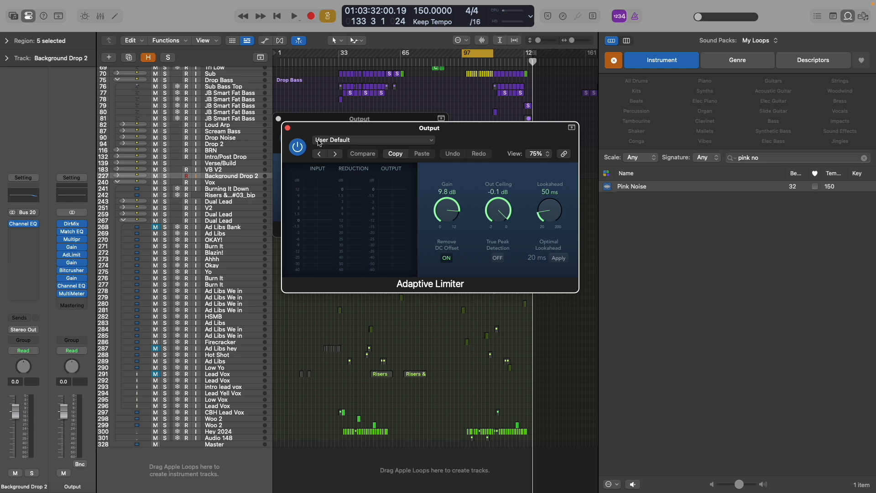
pyautogui.click(288, 128)
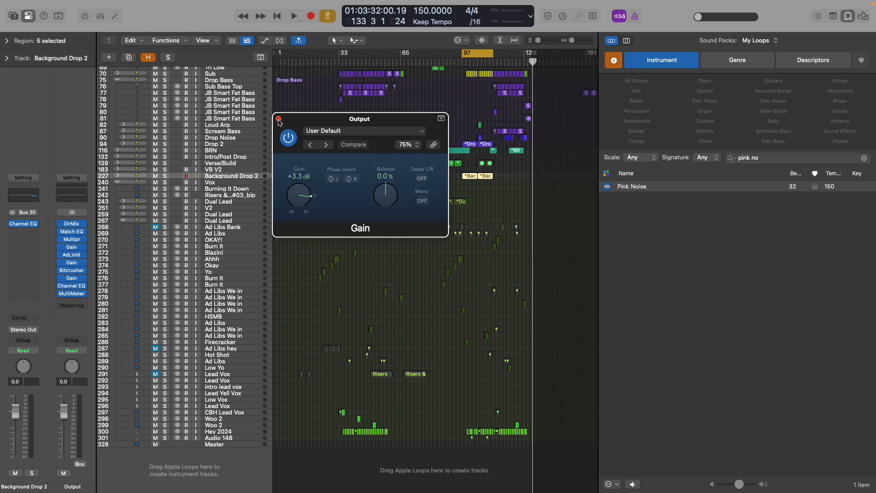
pyautogui.click(279, 118)
# - Examine the Output's Bitcrusher clip settings alongside the Adaptive Limiter, and close the Bitcrusher
pyautogui.click(72, 270)
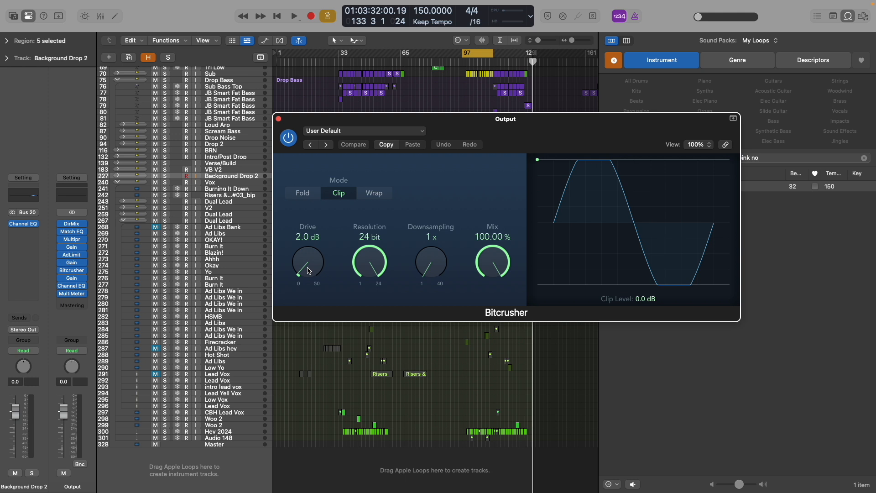
pyautogui.moveTo(71, 258)
pyautogui.click(72, 255)
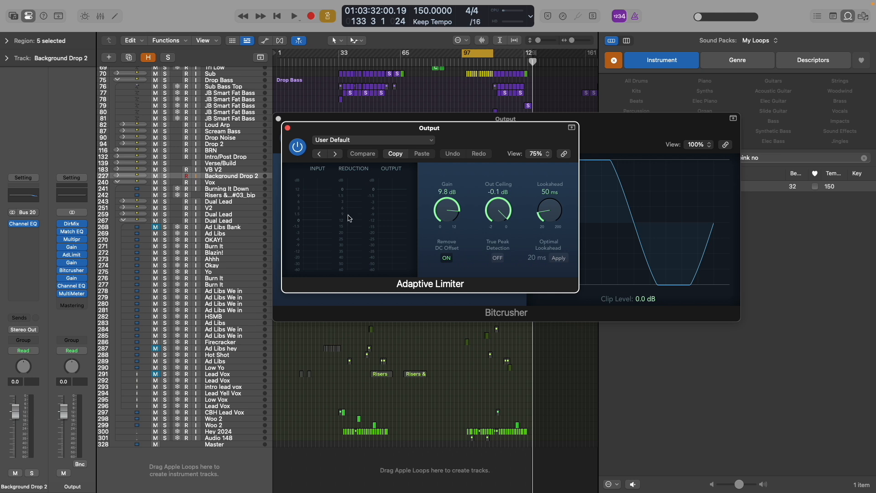
pyautogui.click(72, 270)
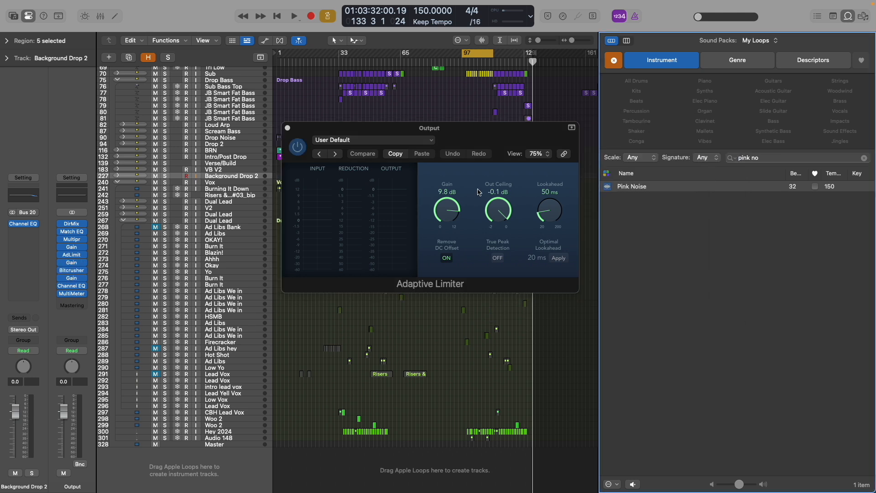
pyautogui.click(72, 271)
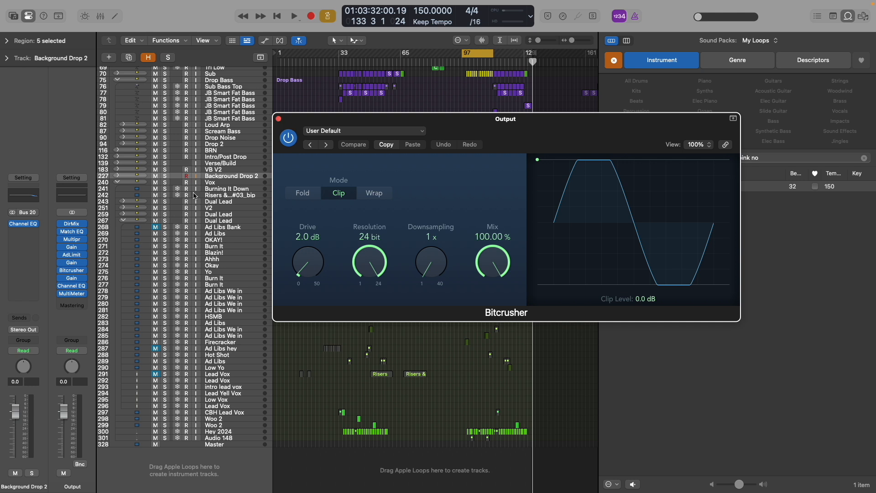
pyautogui.click(278, 119)
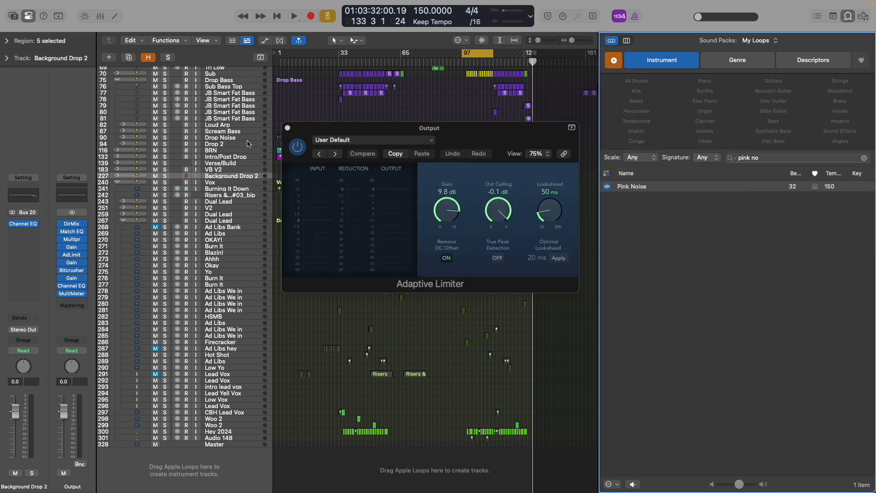
# - Open the Gain plug-in after the Output's Bitcrusher and play the start of Drop 1 to check the output peak level
pyautogui.click(72, 278)
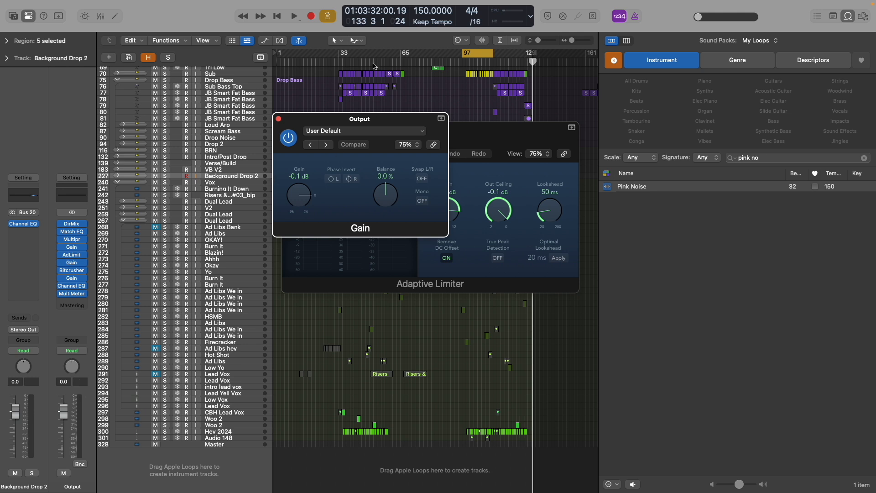
pyautogui.click(344, 63)
pyautogui.press('space')
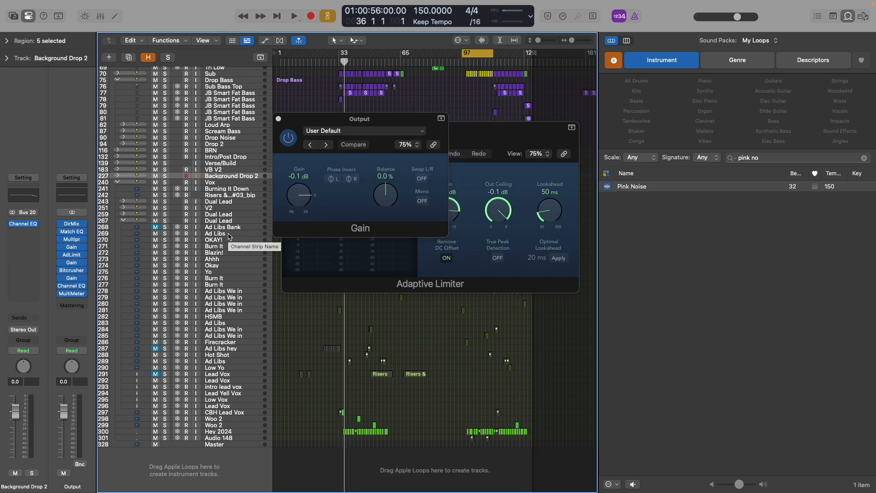
pyautogui.click(338, 65)
pyautogui.press('space')
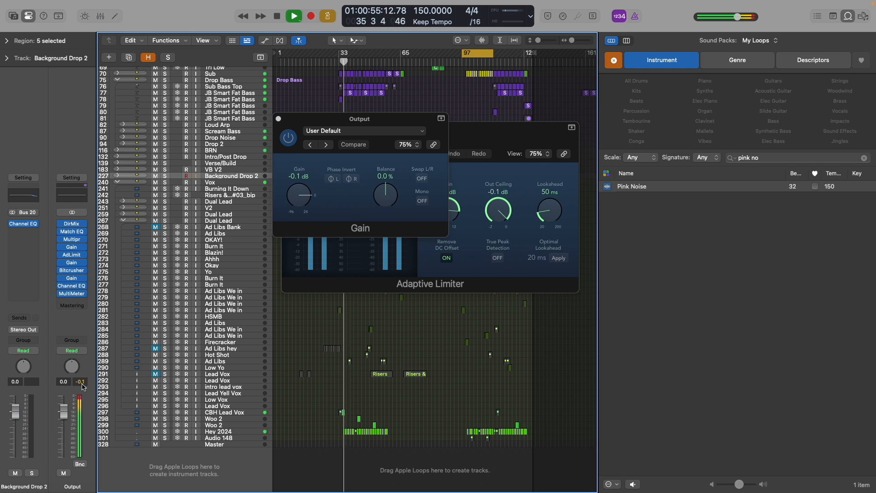
# - Set the Gain plug-in after the Bitcrusher to 0 dB while the mix plays
pyautogui.moveTo(303, 204); pyautogui.dragTo(306, 199)
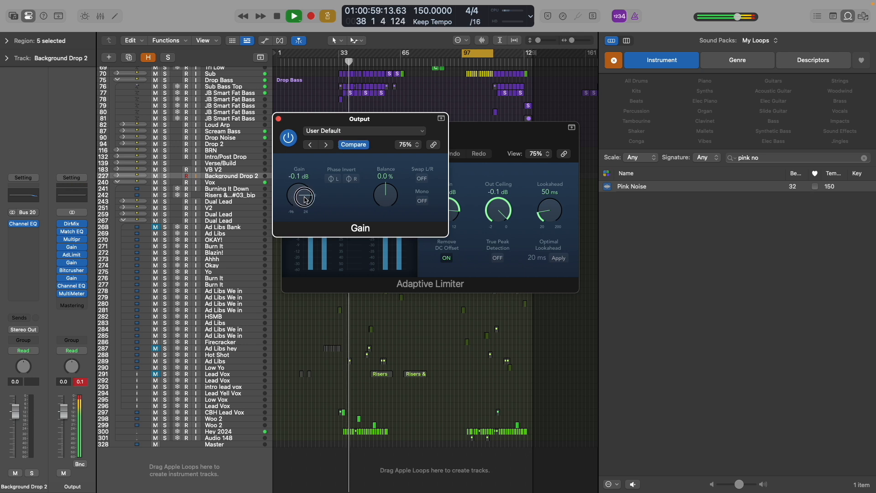
pyautogui.doubleClick(298, 176)
pyautogui.write('0')
pyautogui.press('Return')
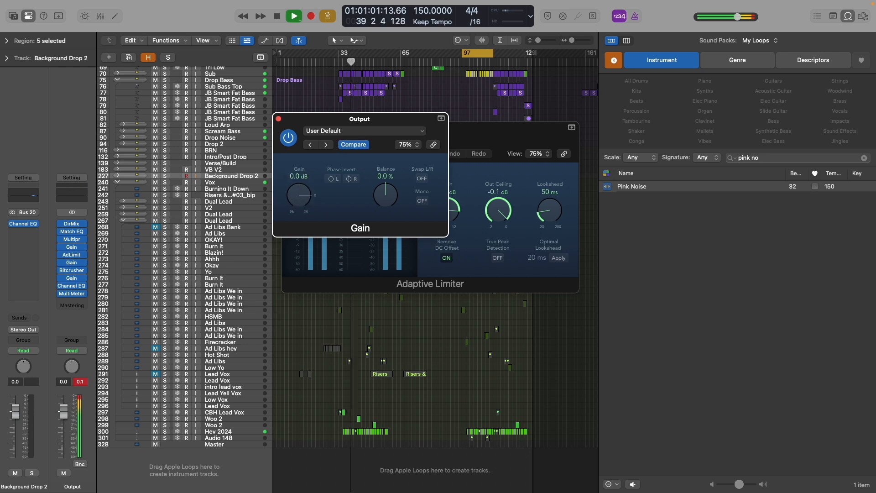
# - Reset the Output's peak reading, stop playback, and set the post-Bitcrusher Gain plug-in to -0.1 dB
pyautogui.click(80, 382)
pyautogui.press('space')
pyautogui.moveTo(306, 194); pyautogui.dragTo(307, 192)
pyautogui.doubleClick(297, 176)
pyautogui.press('BackSpace')
pyautogui.write('-0.1')
pyautogui.press('Return')
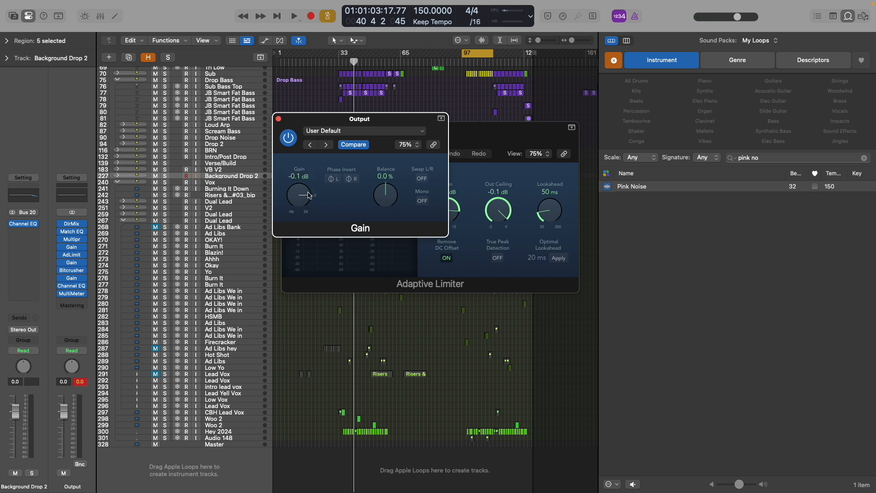
# - Reopen the Output's Adaptive Limiter to check its Out Ceiling, and close the limiter and Gain windows
pyautogui.click(83, 254)
pyautogui.click(73, 255)
pyautogui.click(73, 255)
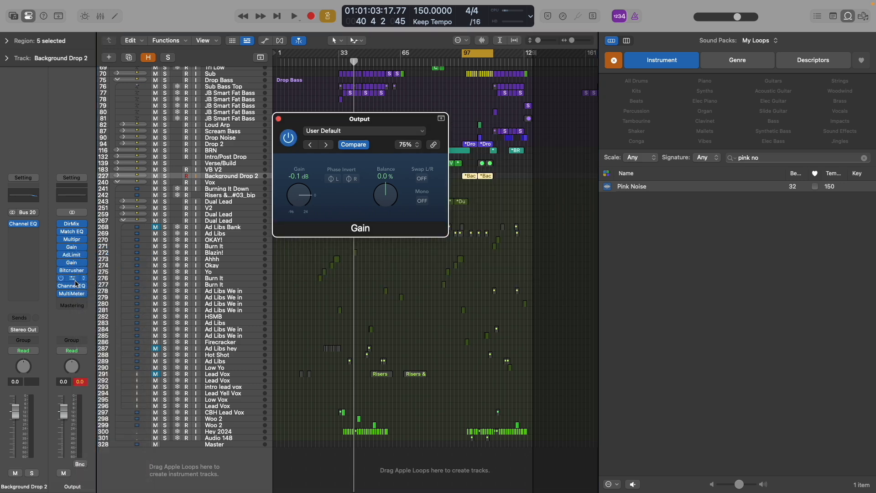
pyautogui.click(72, 256)
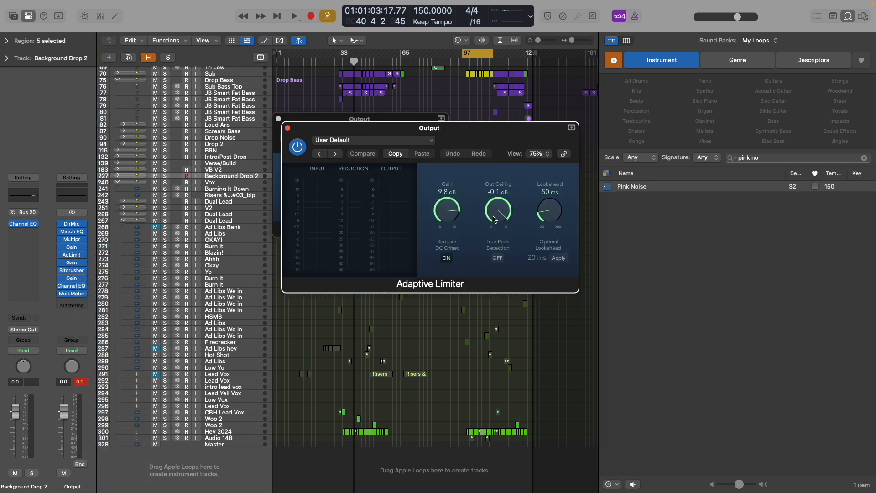
pyautogui.click(288, 128)
pyautogui.click(278, 119)
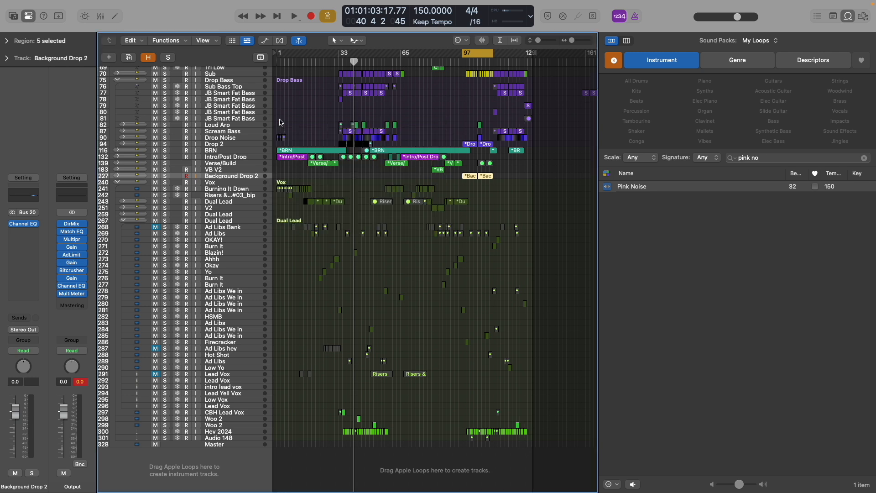
# - Turn off cycle playback and play the start of Drop 1 to watch the Output Channel EQ's analyzer, and close the EQ
pyautogui.click(73, 286)
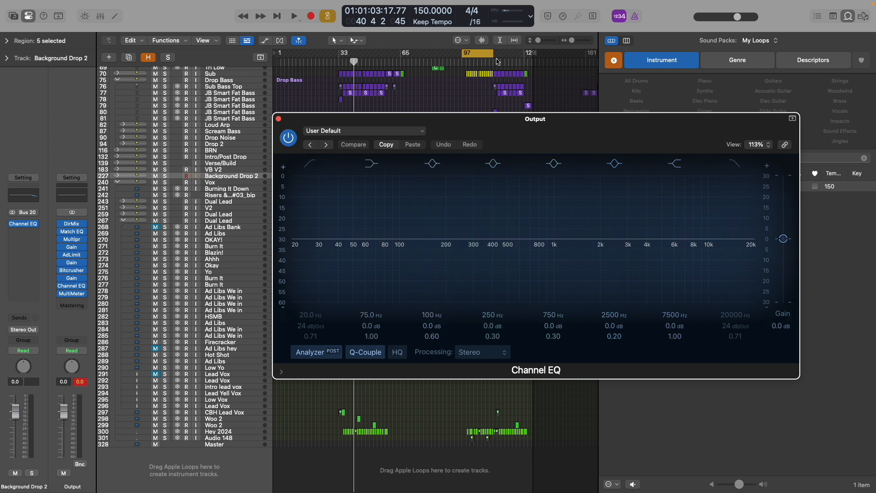
pyautogui.click(475, 53)
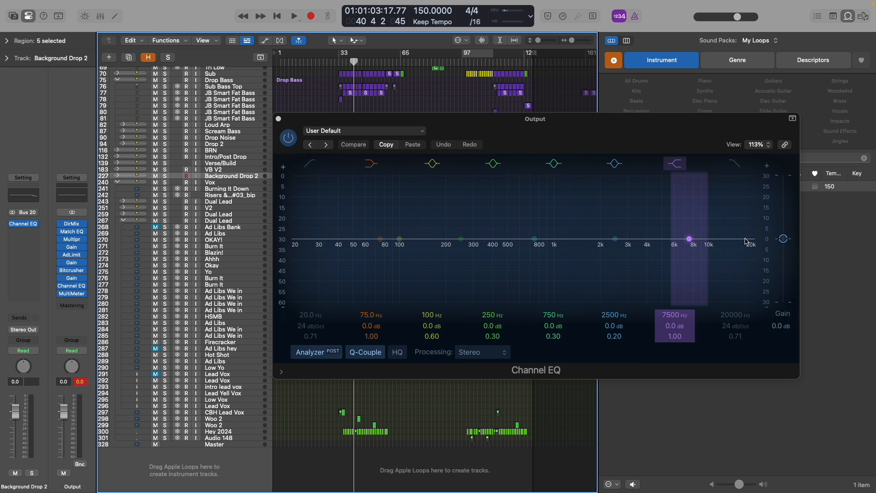
pyautogui.click(336, 62)
pyautogui.press('space')
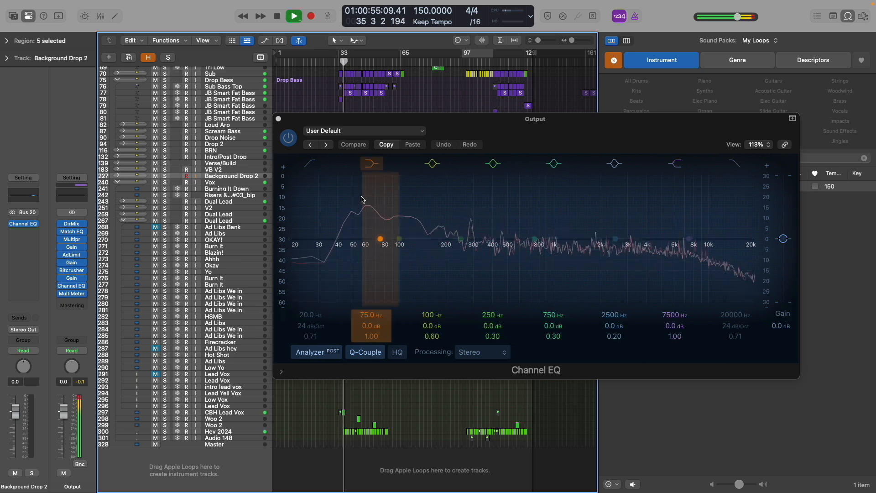
pyautogui.press('space')
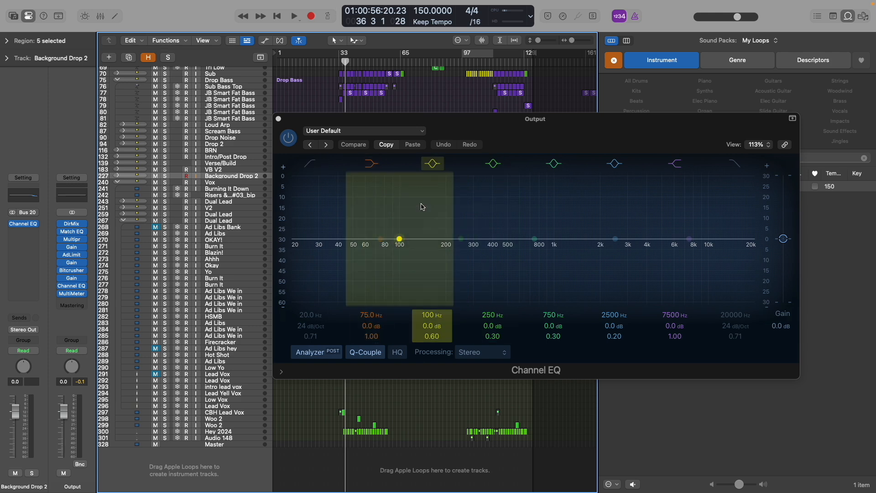
pyautogui.click(277, 119)
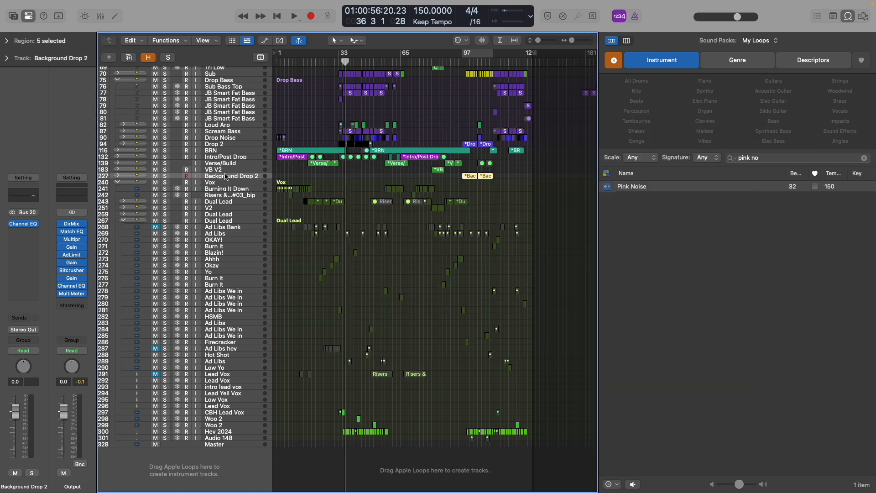
# - Open the MultiMeter on the Output channel and switch it to the Analyzer view
pyautogui.click(72, 294)
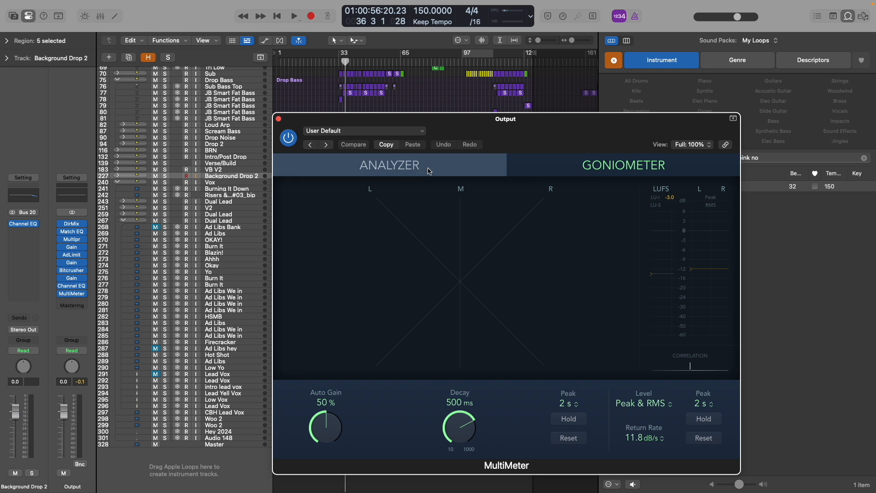
pyautogui.click(410, 165)
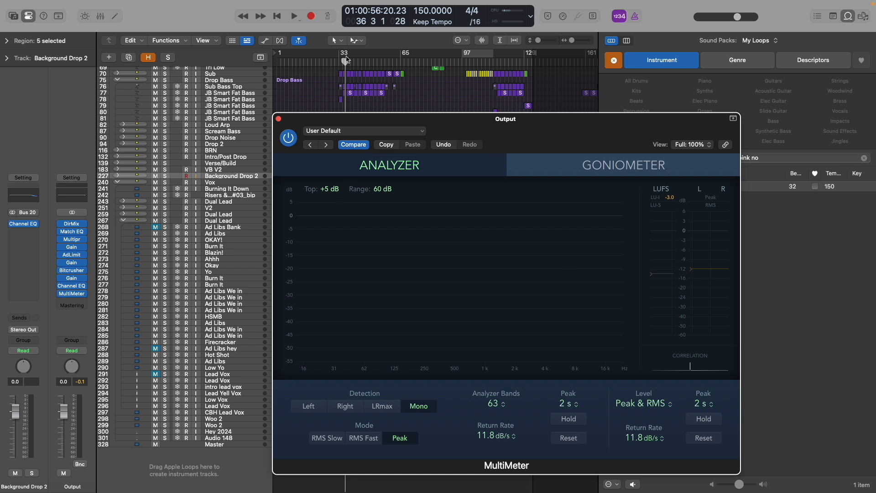
# - Play the start of Drop 1 to watch the MultiMeter's Analyzer, and stop playback
pyautogui.click(338, 64)
pyautogui.press('space')
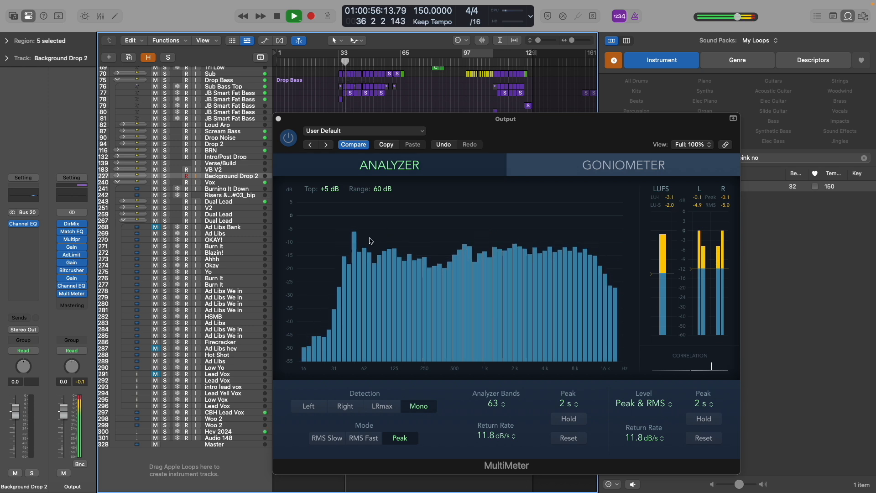
pyautogui.press('space')
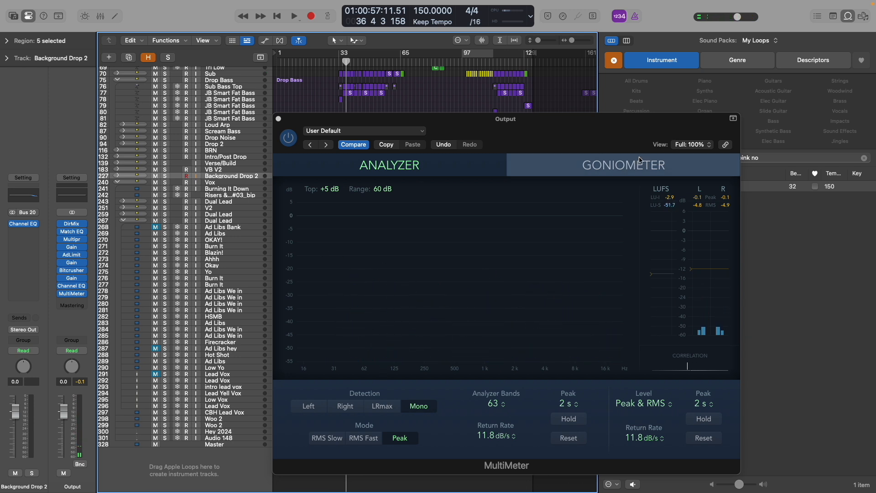
# - Switch the MultiMeter to the Goniometer view, replay the start of Drop 1 to check the stereo image, and close the meter
pyautogui.click(625, 165)
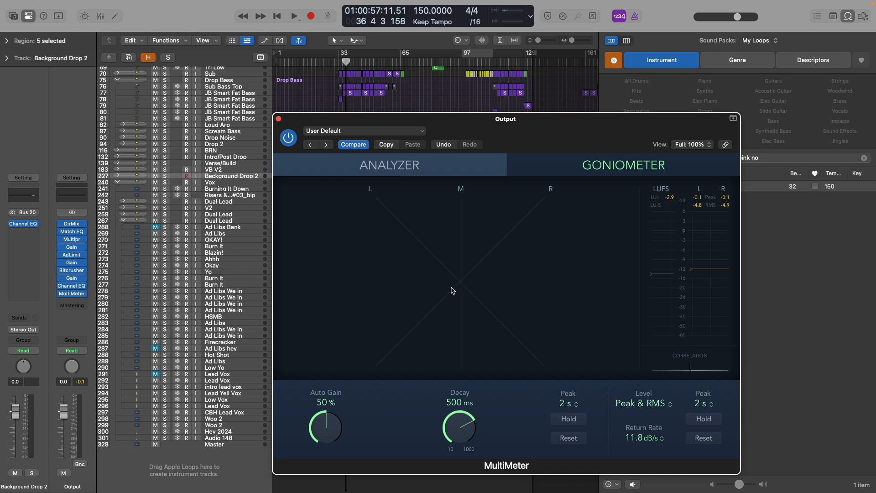
pyautogui.click(338, 66)
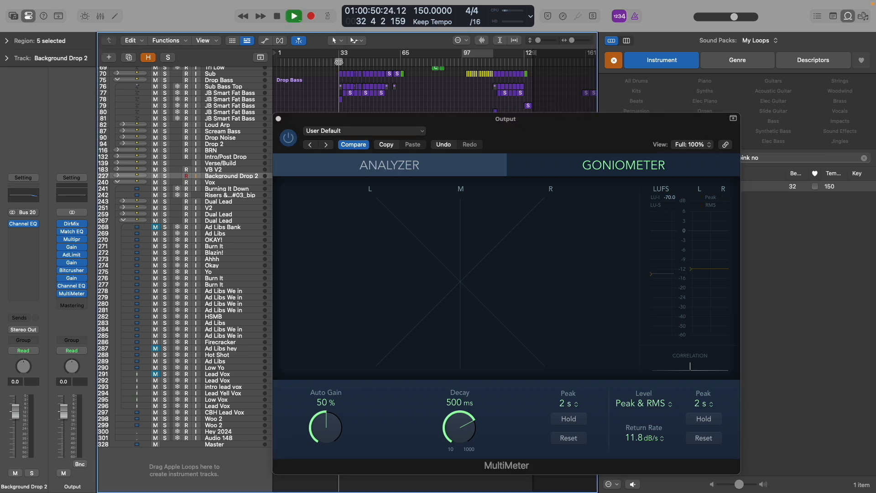
pyautogui.press('space')
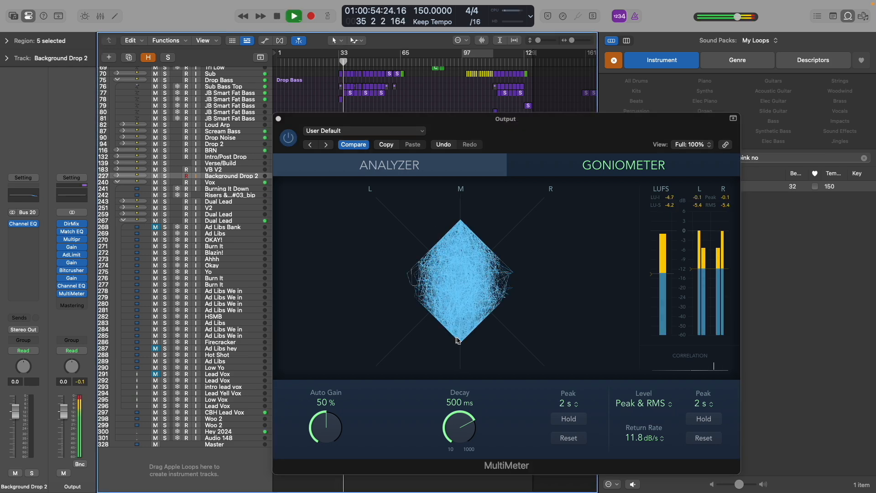
pyautogui.press('space')
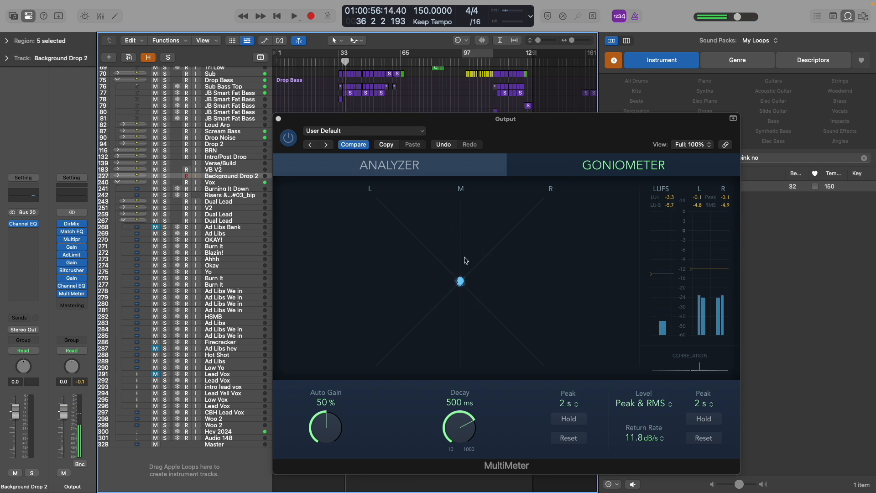
pyautogui.click(279, 119)
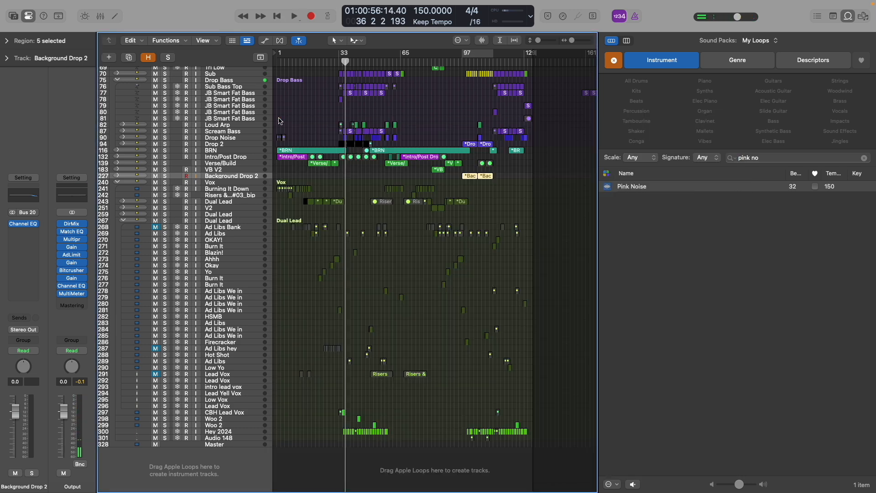
# - Select the Master track and show its volume automation close up around bars 29 to 35
pyautogui.click(224, 445)
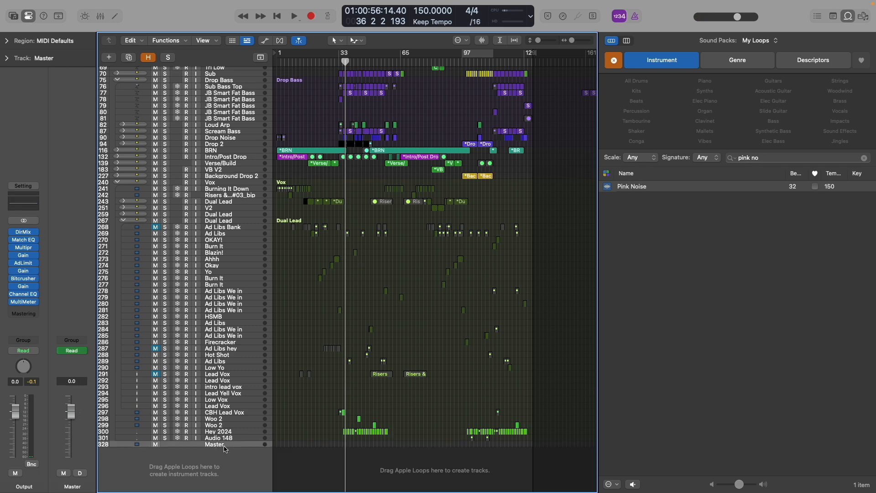
pyautogui.press('a')
pyautogui.press('z')
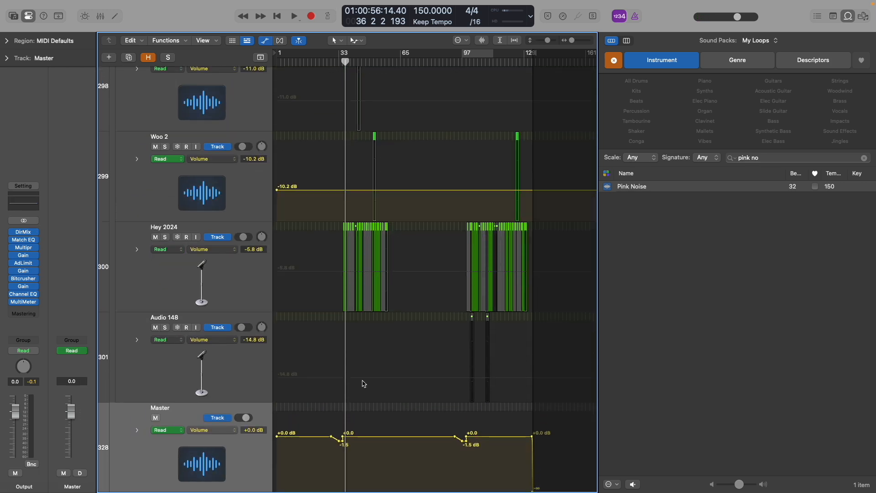
pyautogui.hscroll(-2, 363, 384)
pyautogui.scroll(4, 363, 384)
pyautogui.hscroll(-5, 363, 384)
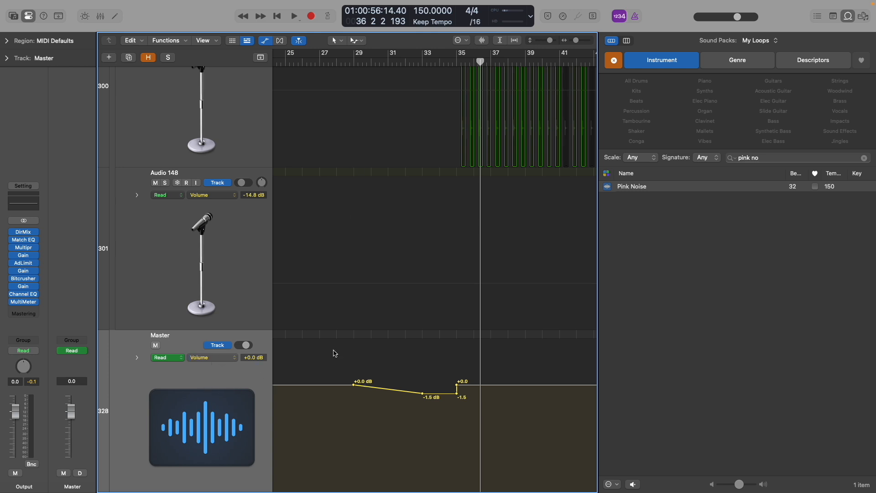
# - Play from bar 29 into the drop to hear the Master volume automation, and stop just after bar 35
pyautogui.click(353, 61)
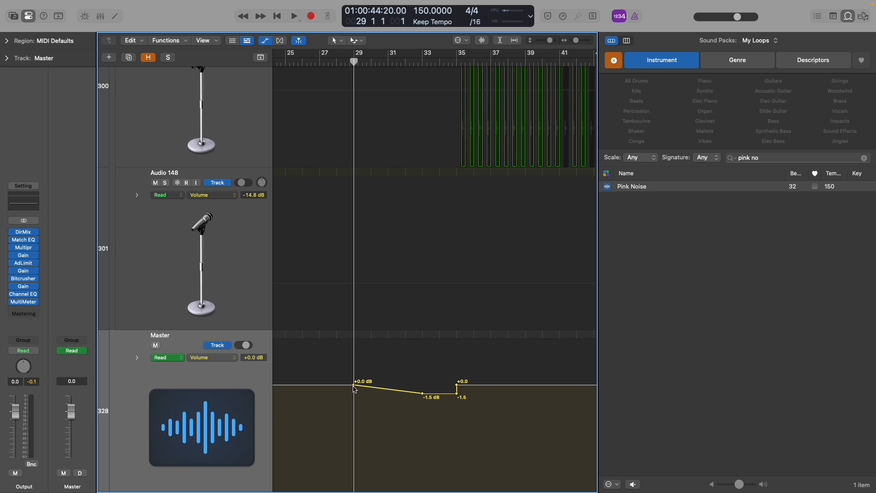
pyautogui.press('space')
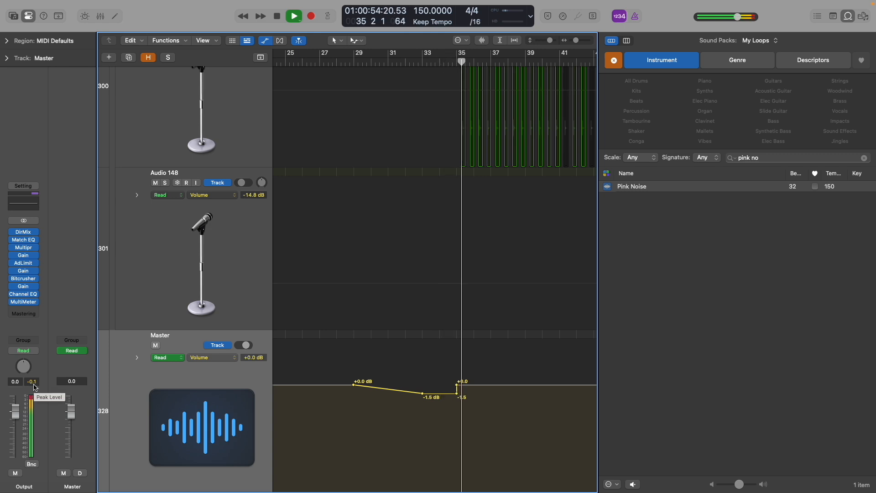
pyautogui.press('space')
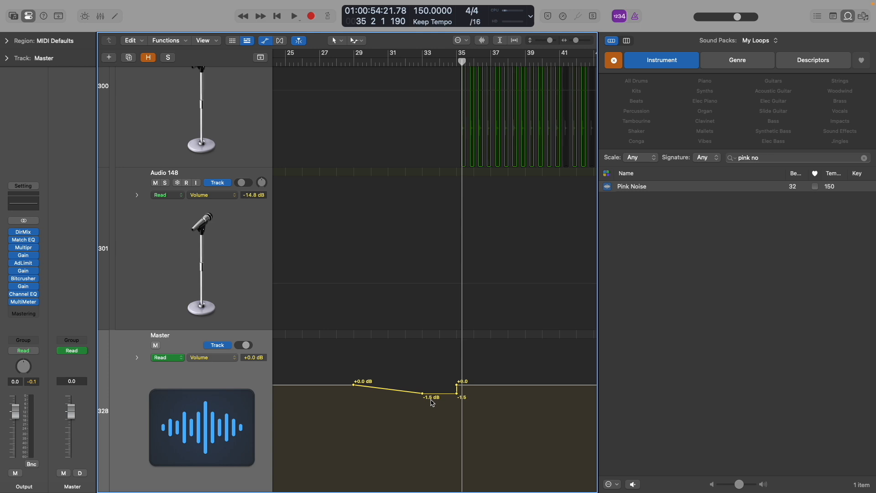
# - Hide the track automation and return to the overview of all tracks
pyautogui.press('super+Left')
pyautogui.press('super+Left')
pyautogui.press('super+Left')
pyautogui.press('super+Left')
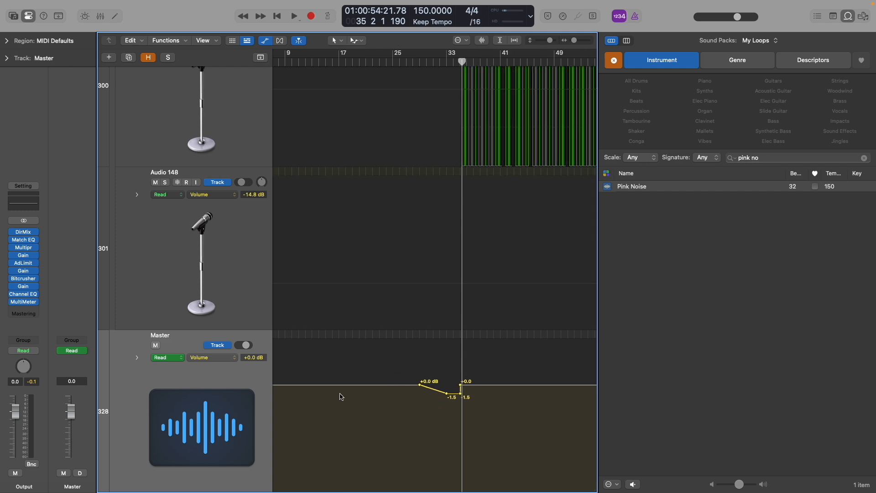
pyautogui.press('a')
pyautogui.press('z')
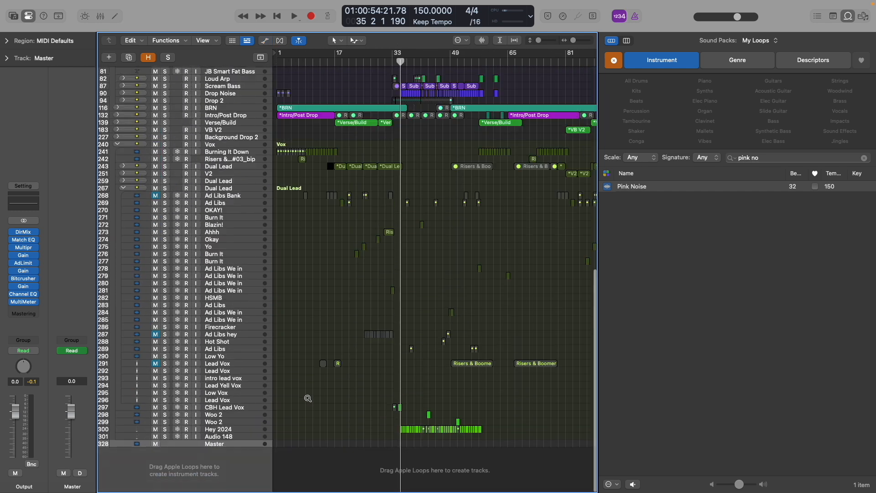
# - Collapse the expanded Dual Lead stack (track 267) and the Drums stack
pyautogui.click(124, 219)
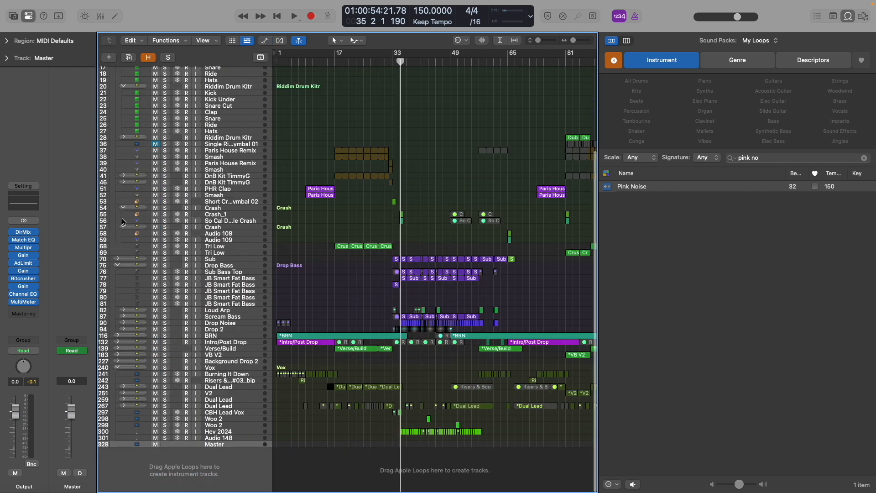
pyautogui.scroll(1, 131, 163)
pyautogui.scroll(5, 132, 163)
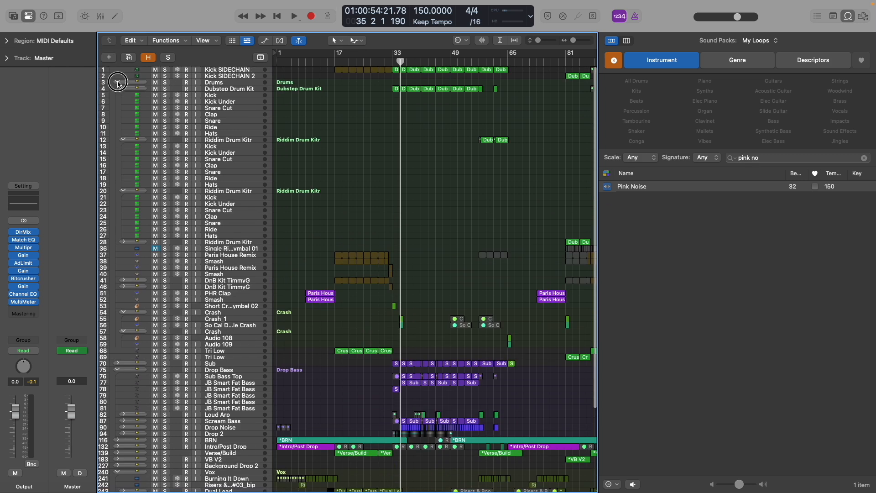
pyautogui.click(117, 83)
# - Select the Sub track stack and close the loop browser to widen the arrangement
pyautogui.press('super+Down')
pyautogui.press('super+Right')
pyautogui.press('super+Right')
pyautogui.press('super+Down')
pyautogui.scroll(4, 476, 205)
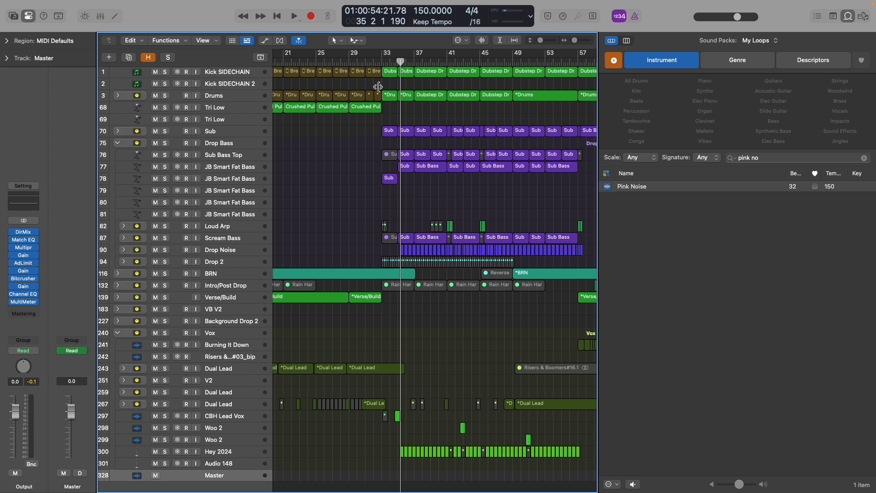
pyautogui.click(237, 134)
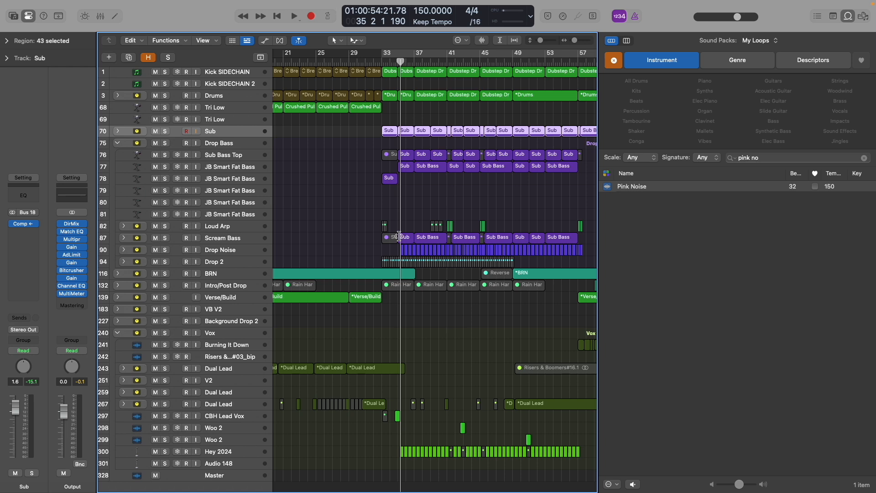
pyautogui.press('f')
pyautogui.press('f')
pyautogui.press('super+Up')
pyautogui.press('super+Up')
pyautogui.press('super+Up')
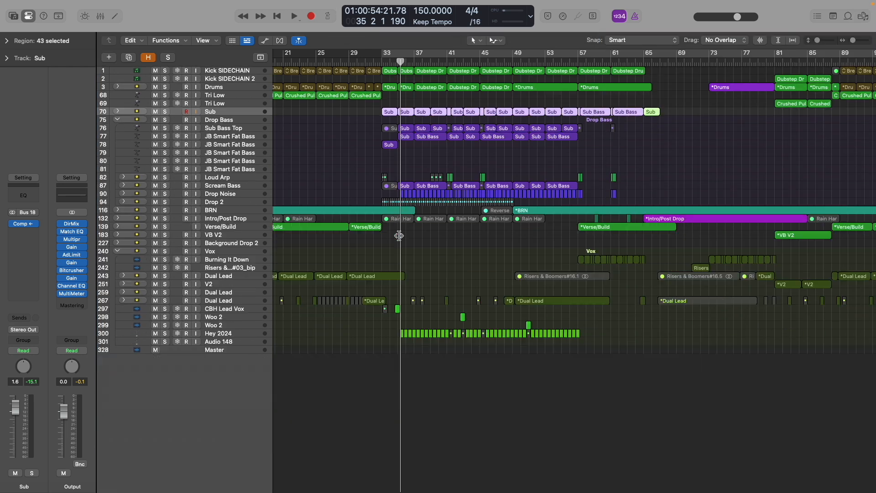
# - Fit the song from bar 1 past bar 129 in the arrangement to review its overall structure
pyautogui.press('super+Left')
pyautogui.press('super+Down')
pyautogui.press('super+Down')
pyautogui.press('super+Down')
pyautogui.press('super+Down')
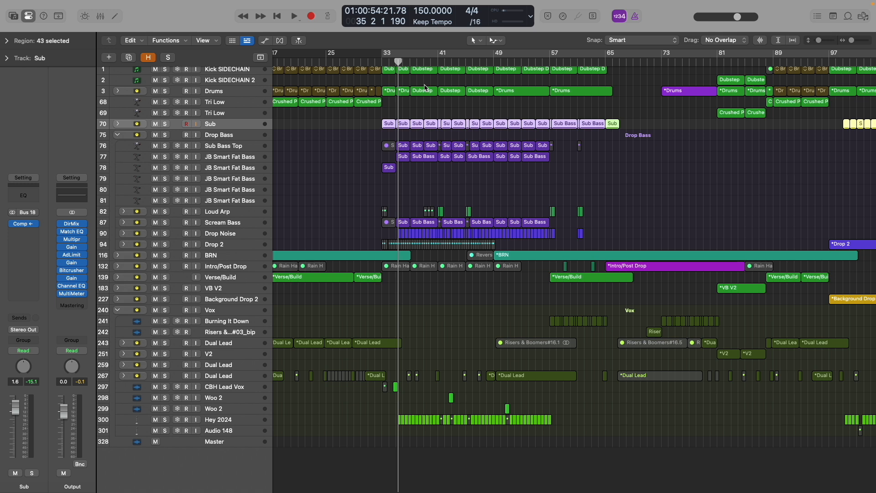
pyautogui.hscroll(-2, 424, 88)
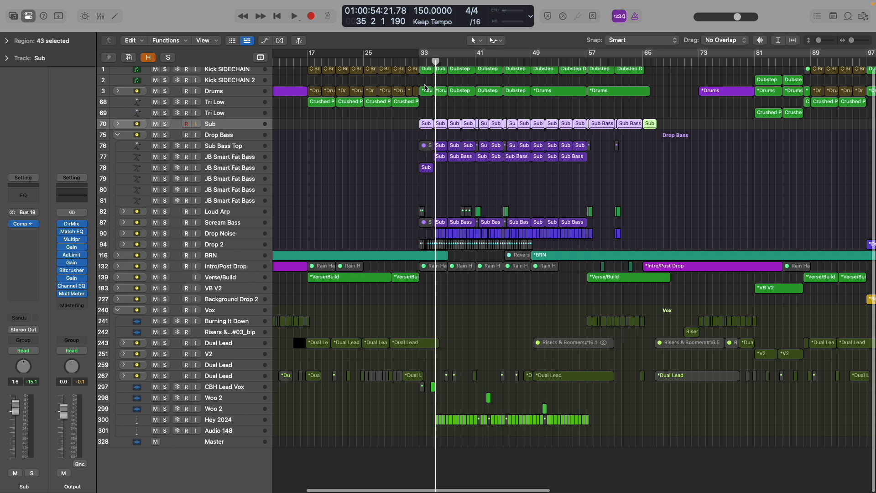
pyautogui.scroll(-5, 424, 88)
pyautogui.scroll(5, 425, 88)
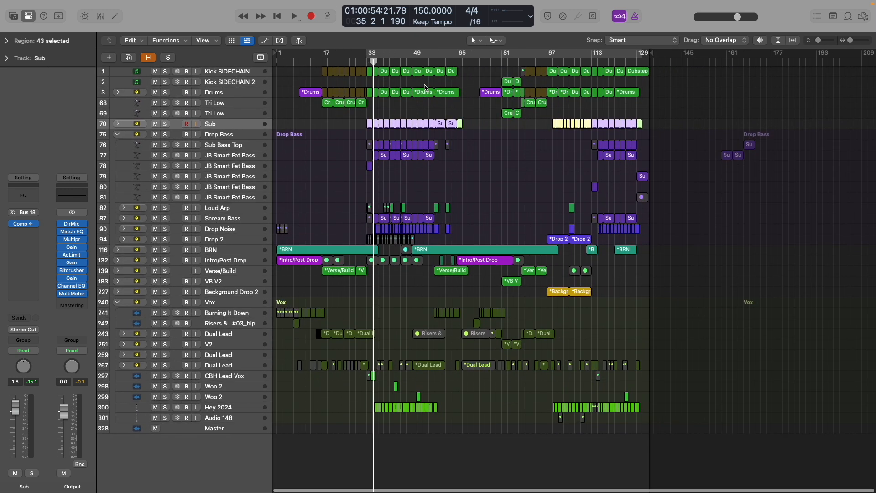
pyautogui.hscroll(-3, 425, 88)
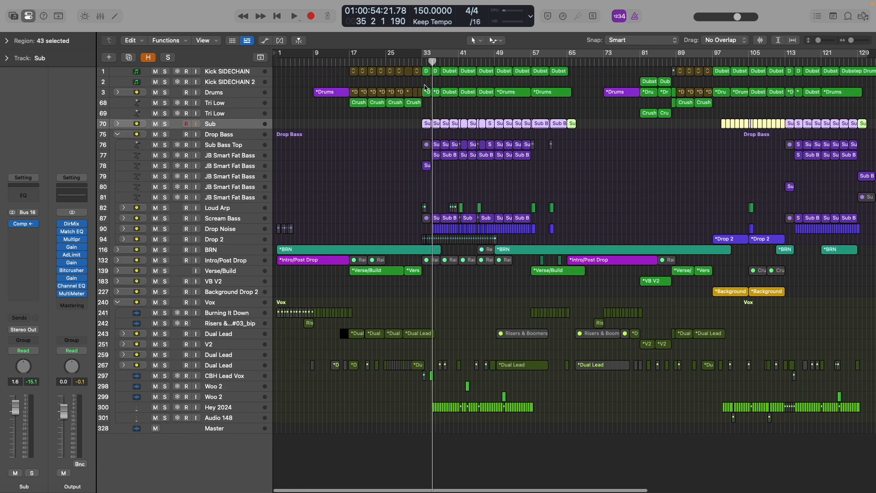